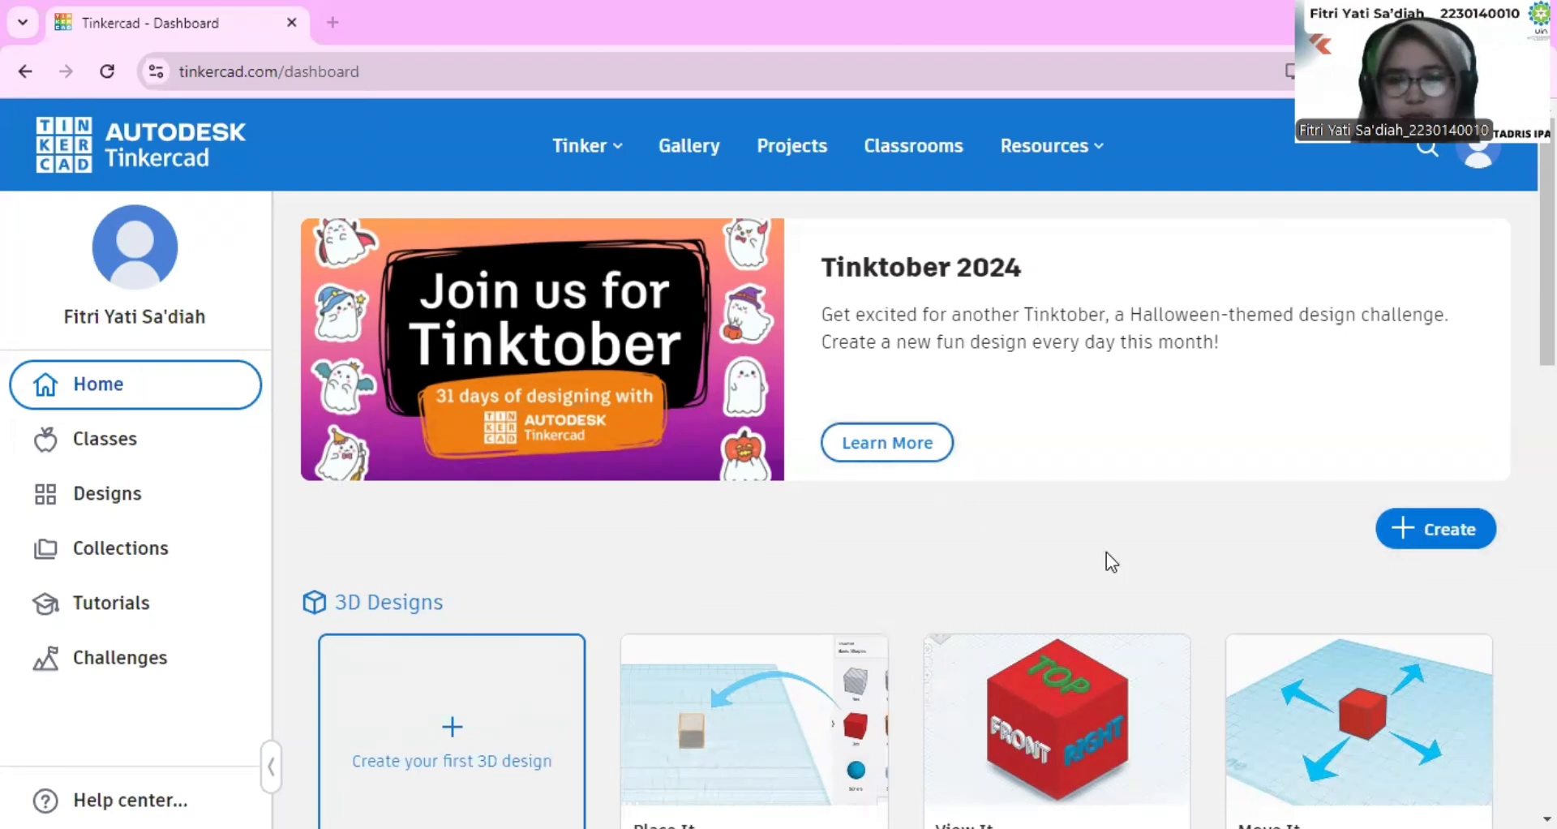
- Create a new circuit design and rename it "Projek Lampu Tidur DC"
left_click(1418, 539)
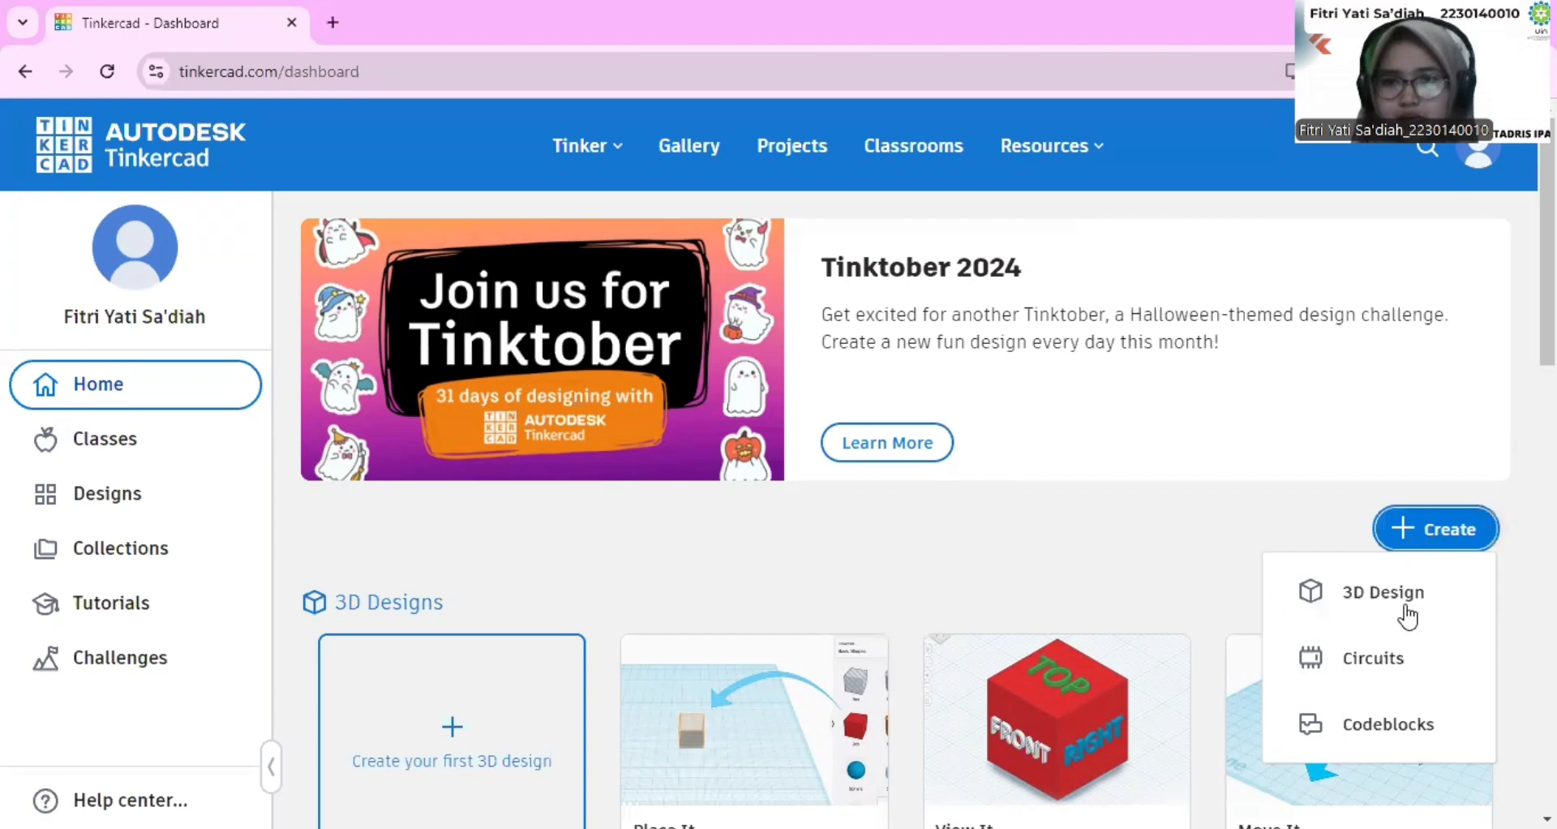
left_click(1394, 658)
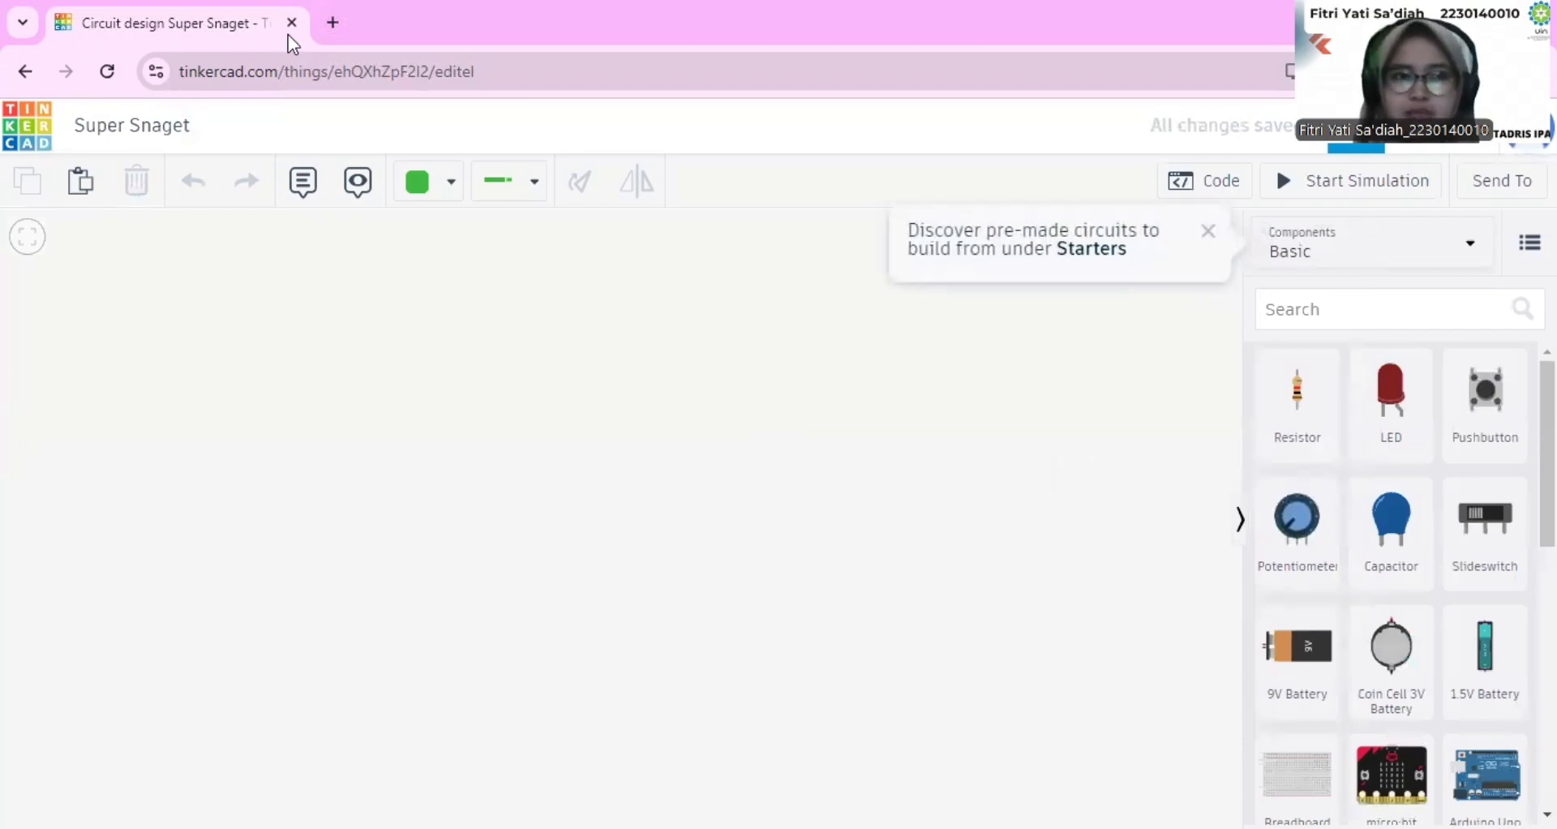
left_click(152, 130)
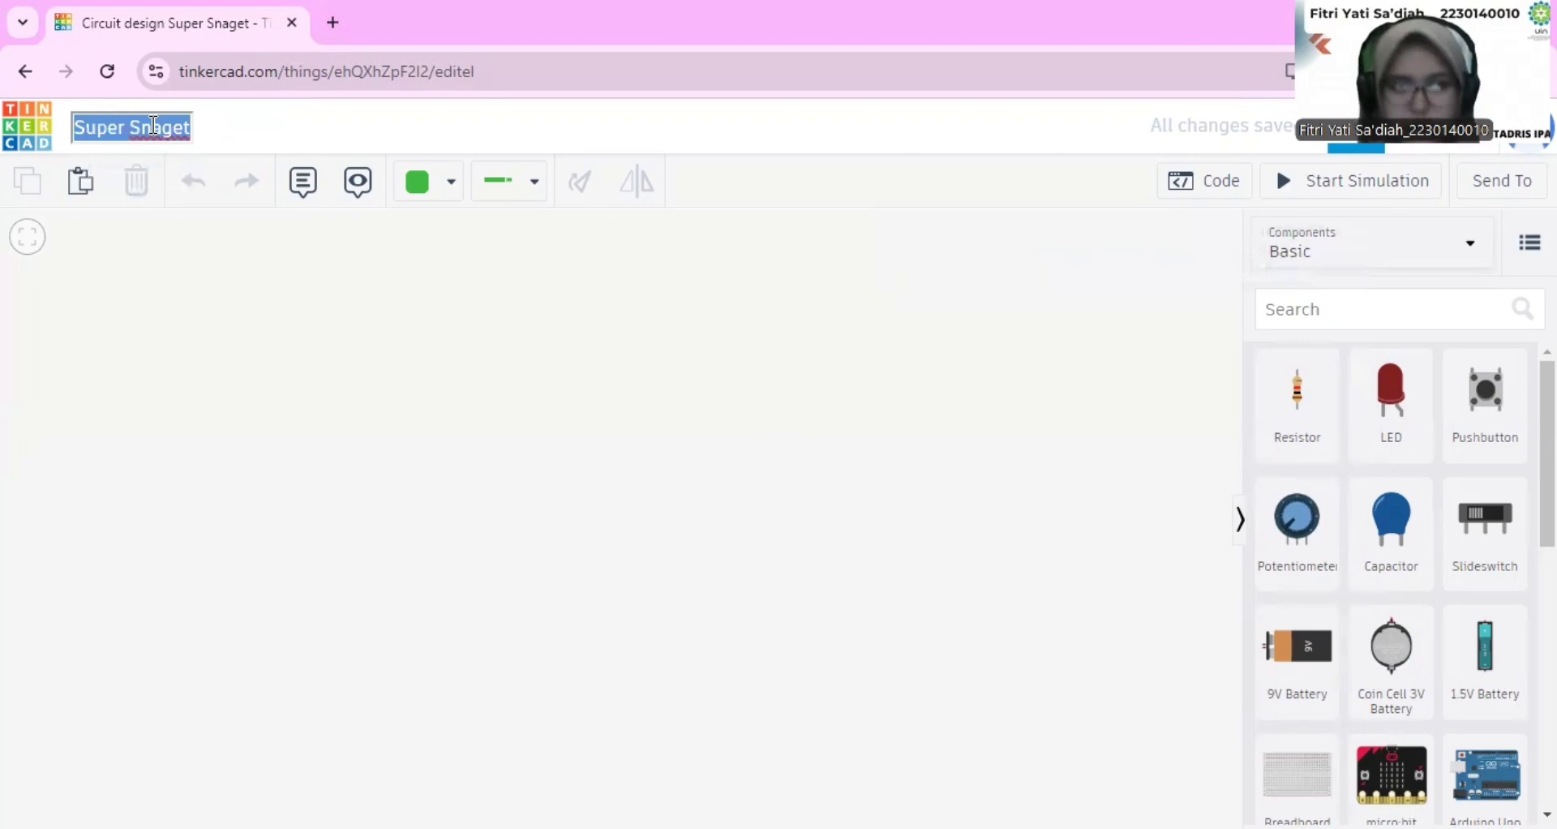
type("Projek")
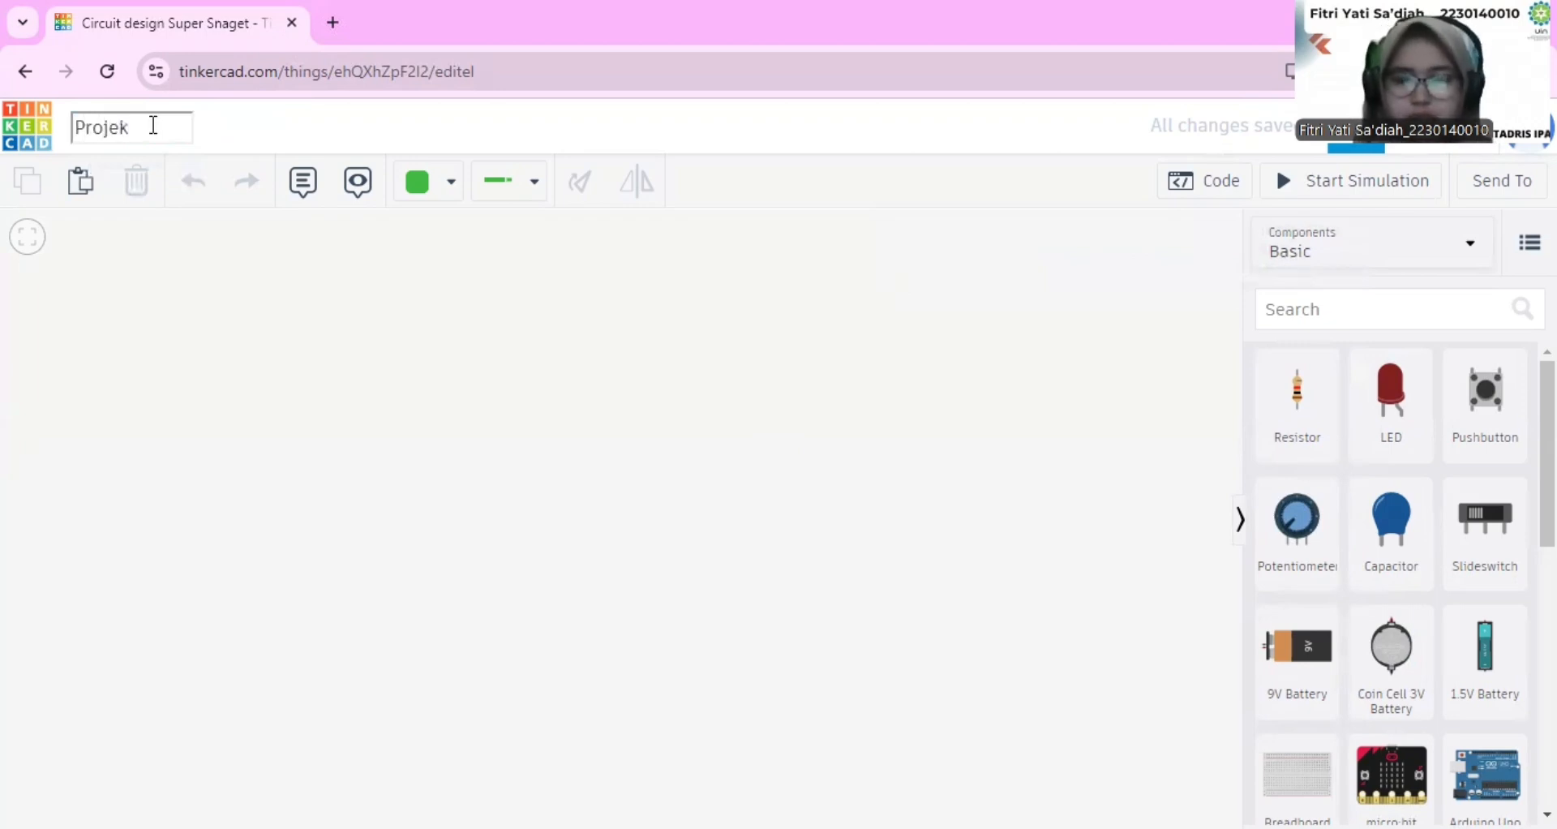
type(" Lamp")
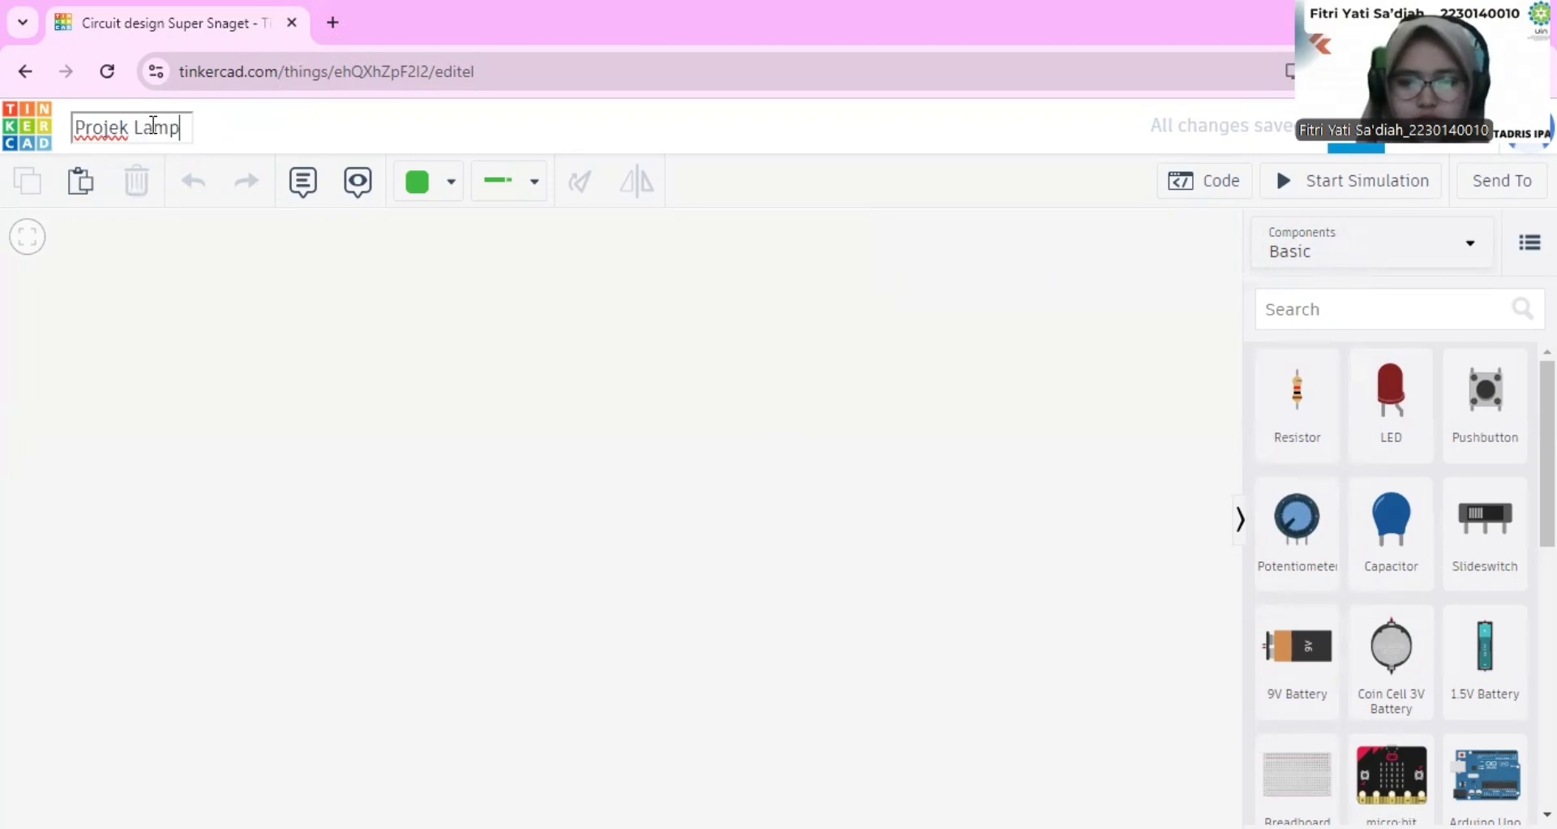
type("u T")
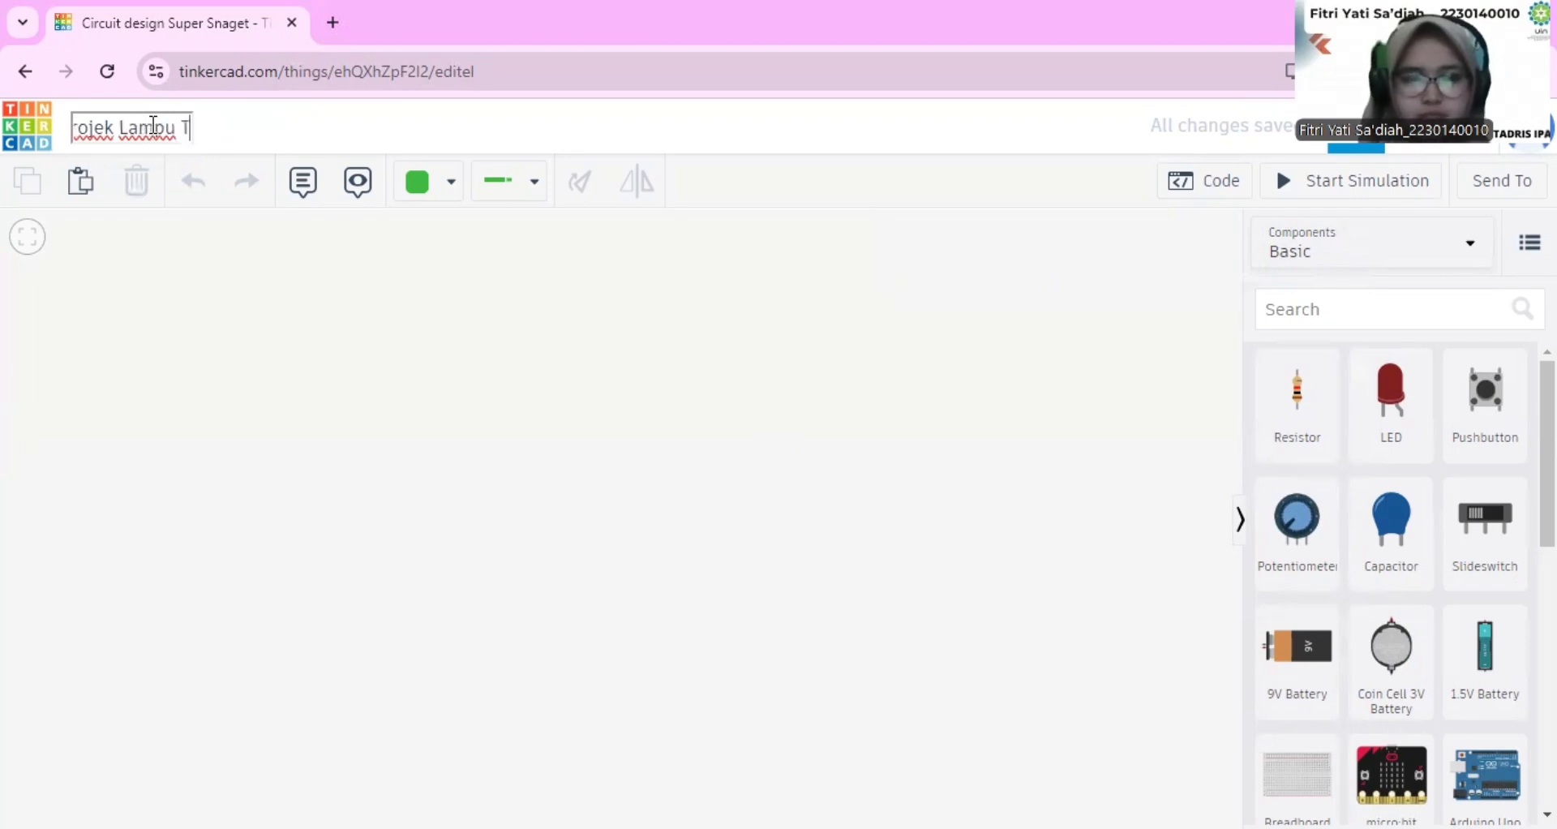
type("idur")
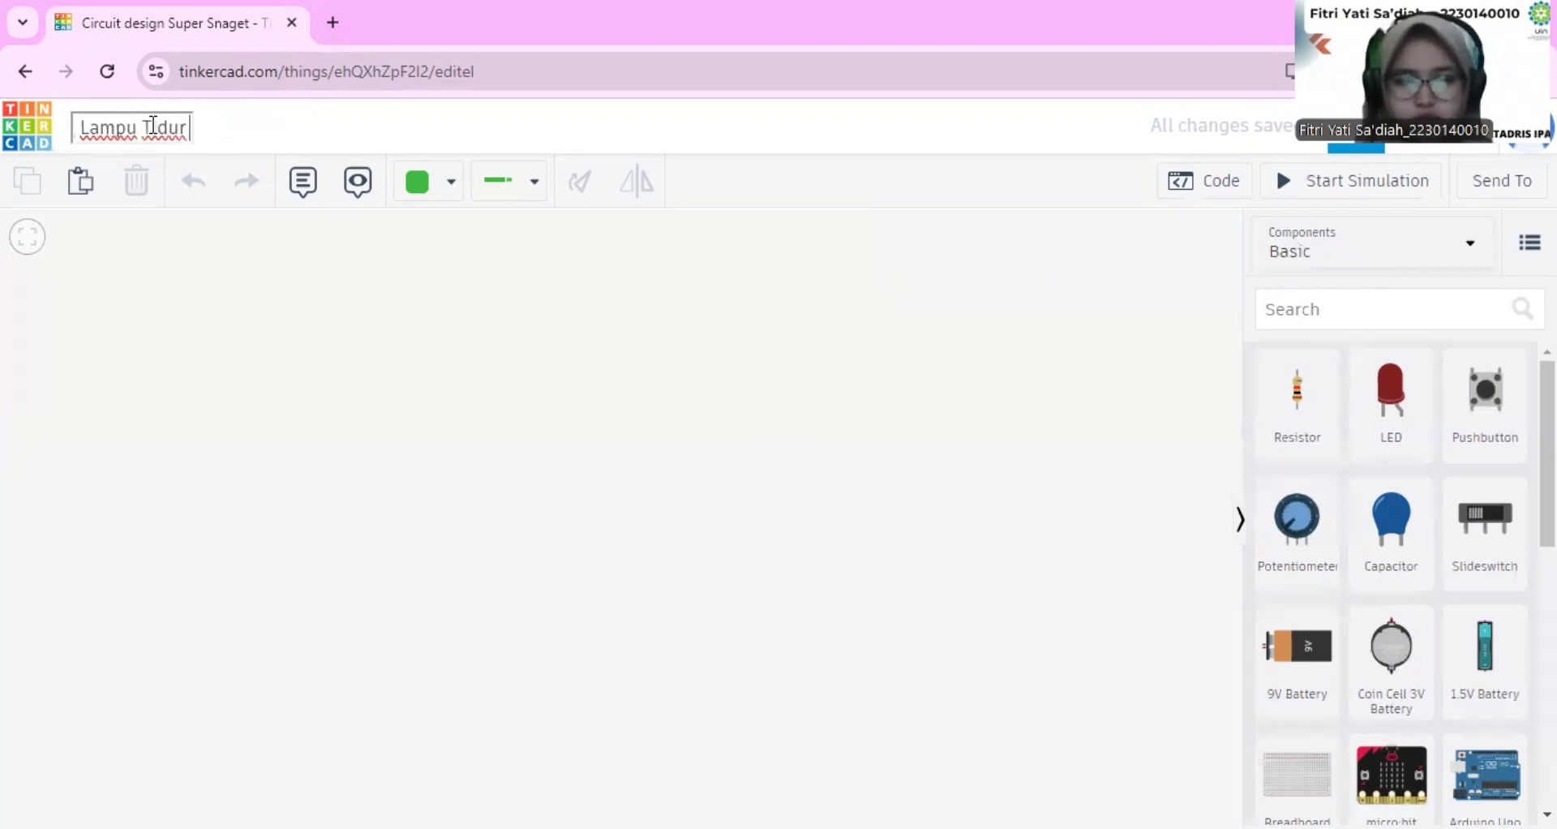
type(" DC")
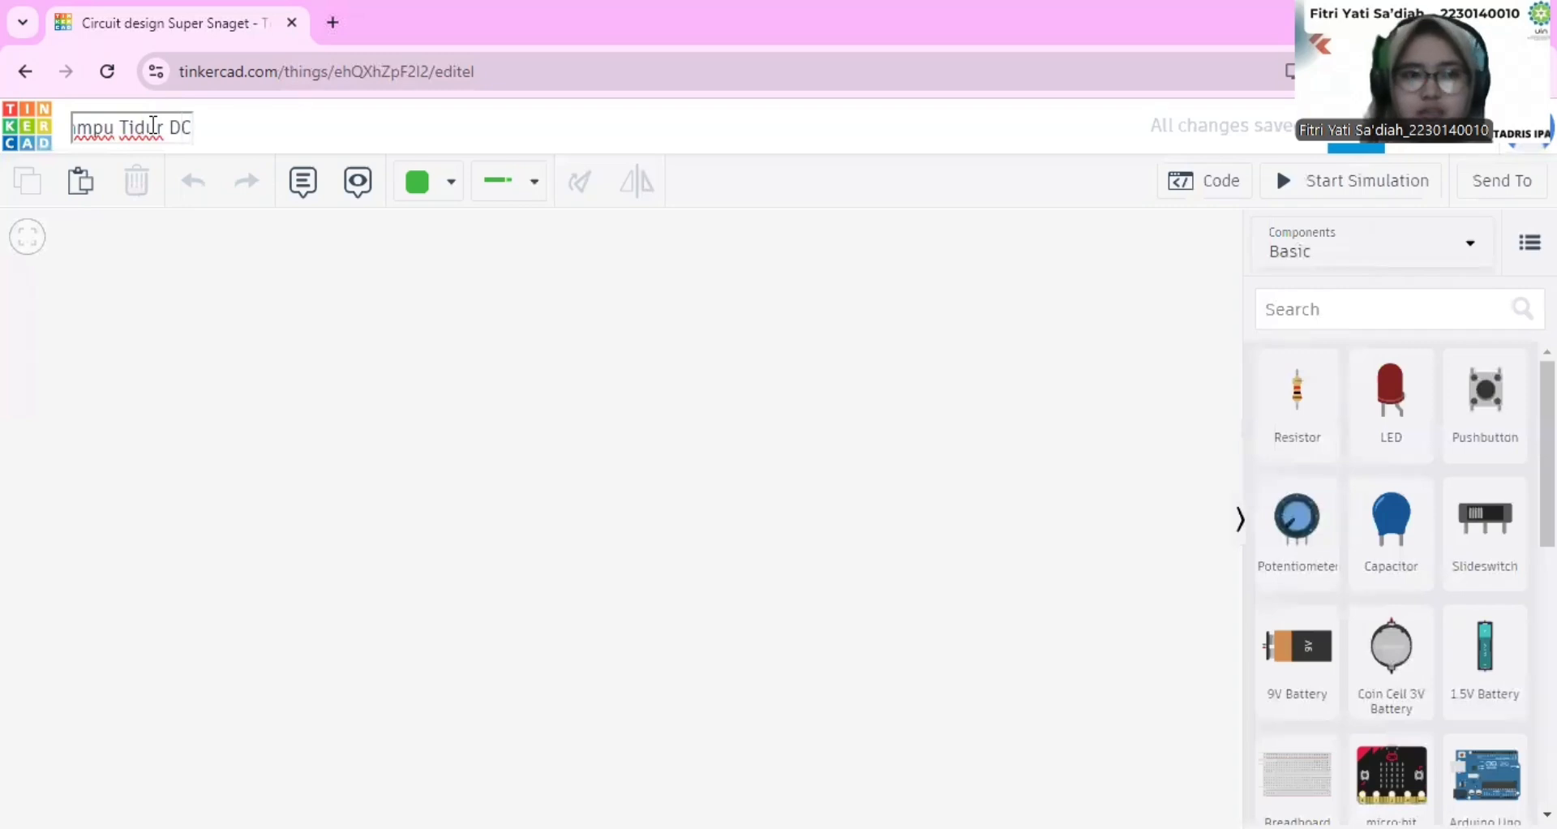
key("Escape")
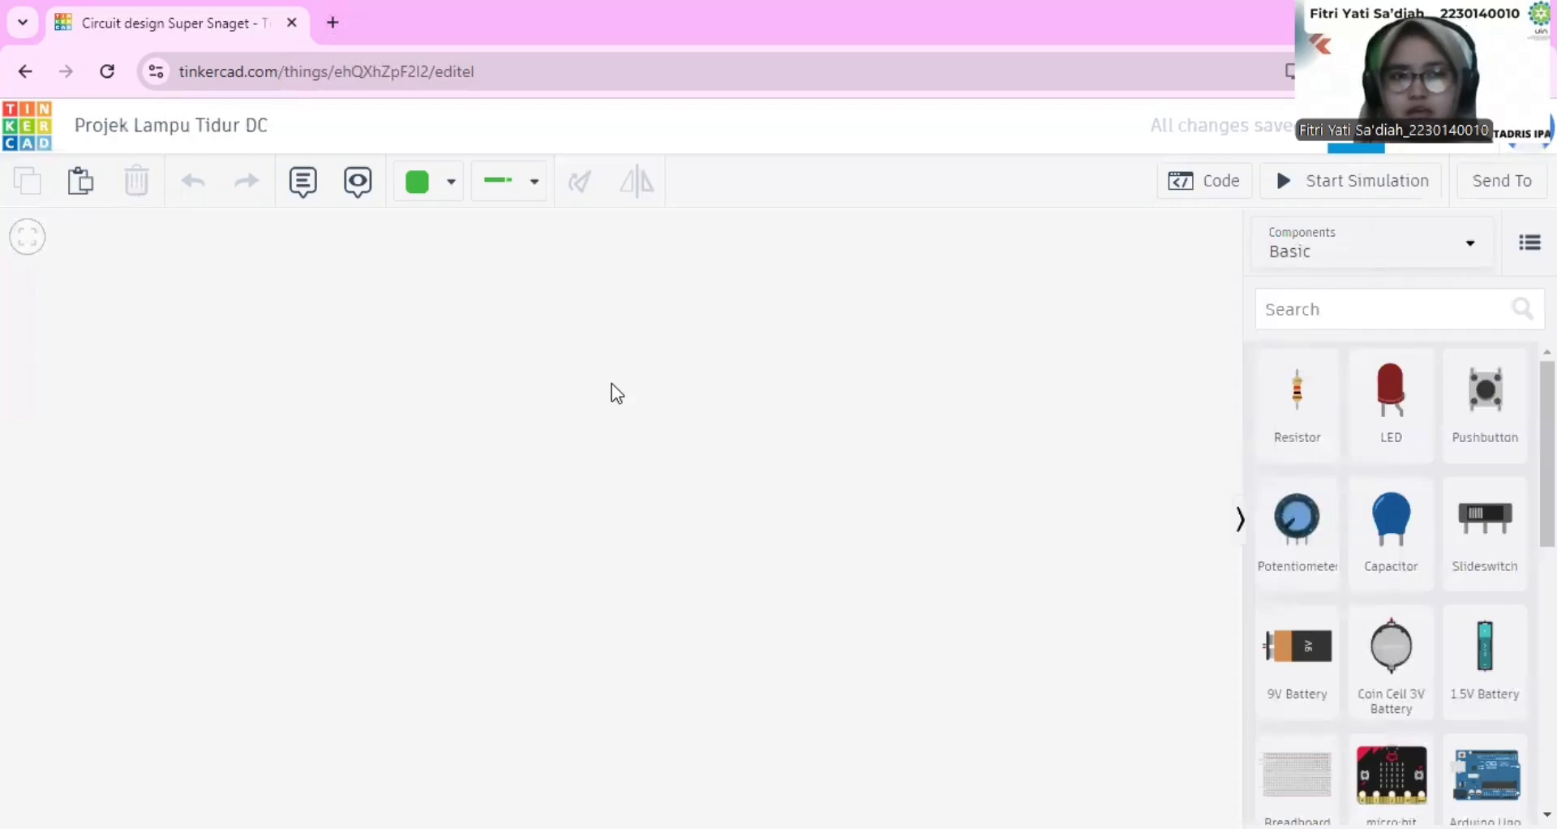
- Show all components in the library and place a Breadboard Mini in the middle of the workplane
left_click(1312, 247)
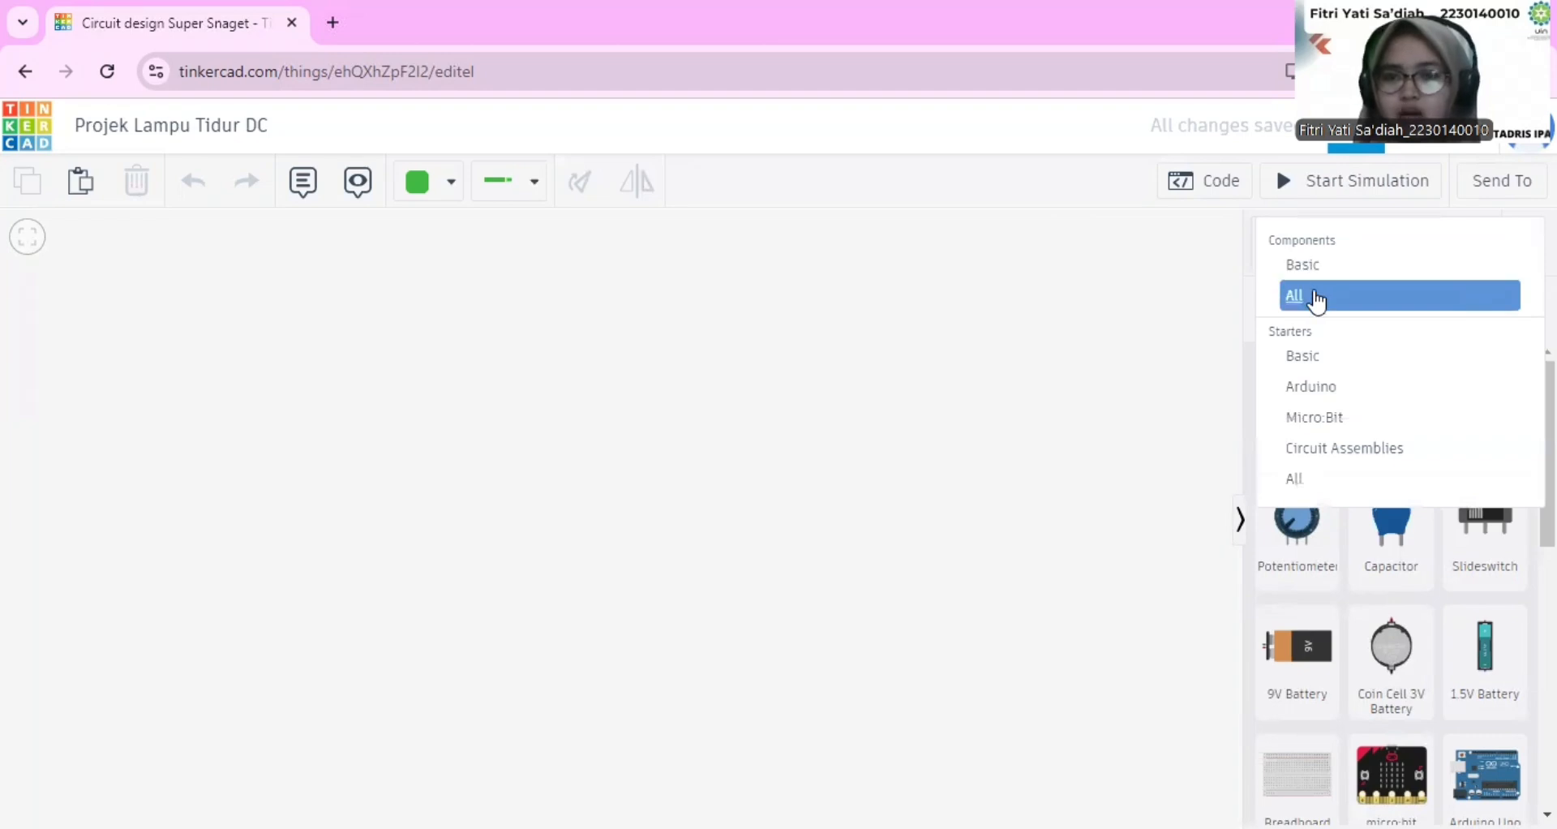
left_click(1315, 298)
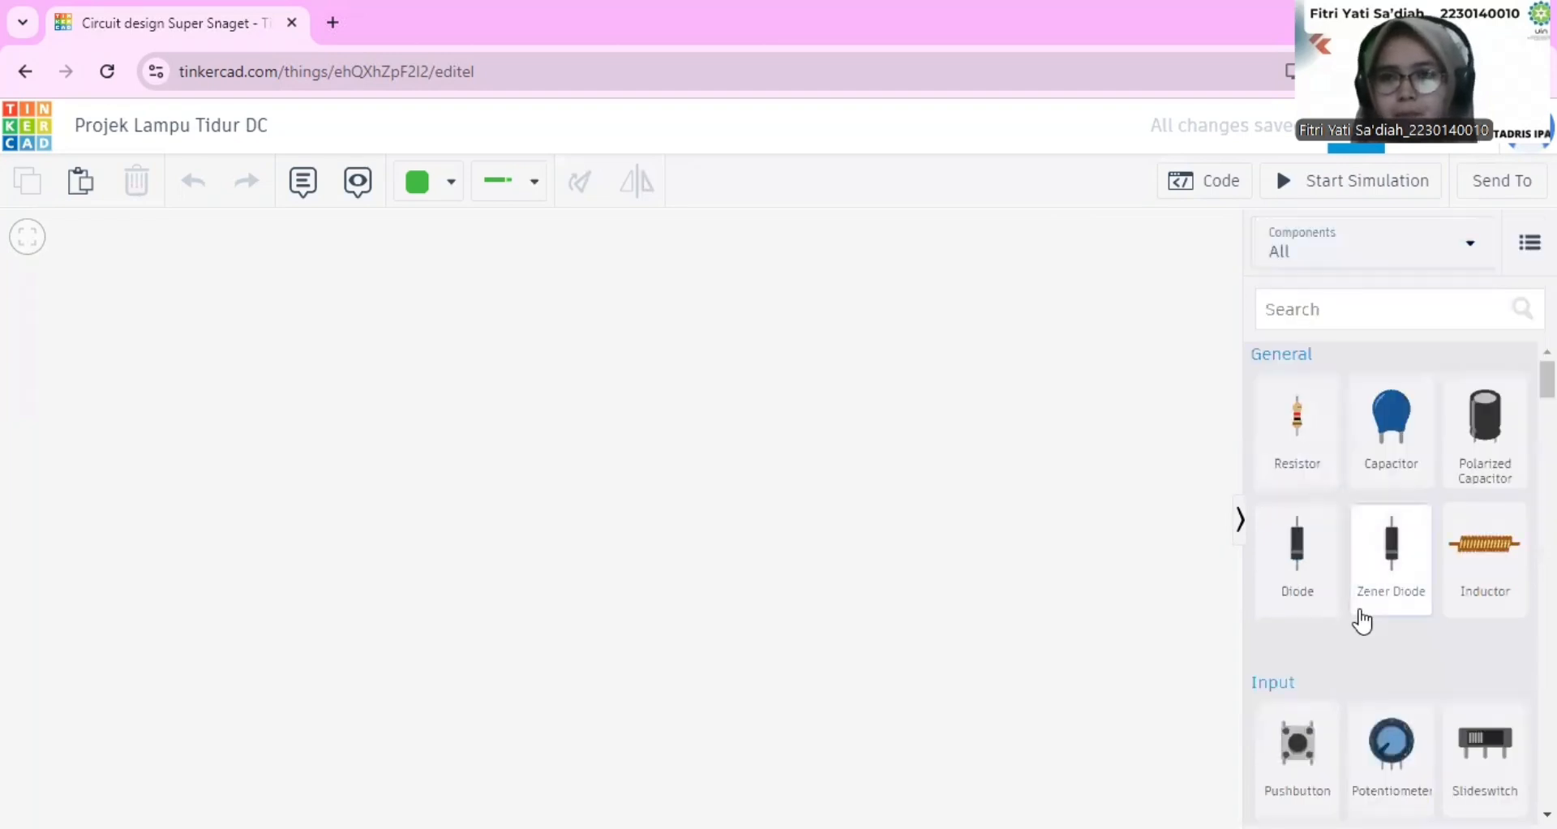
scroll(1362, 621, "down", 4)
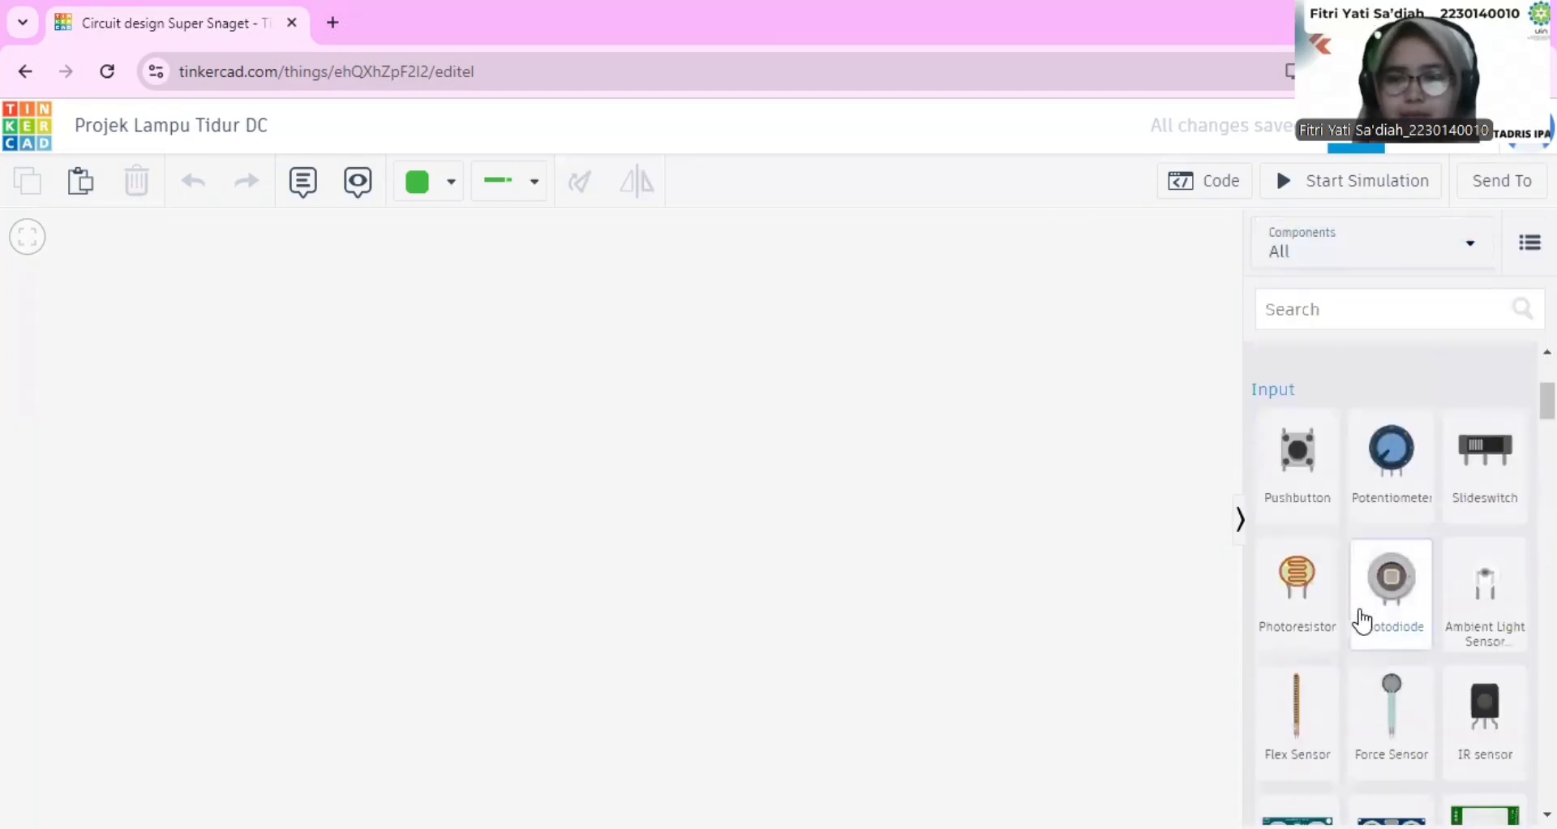
scroll(1362, 621, "down", 8)
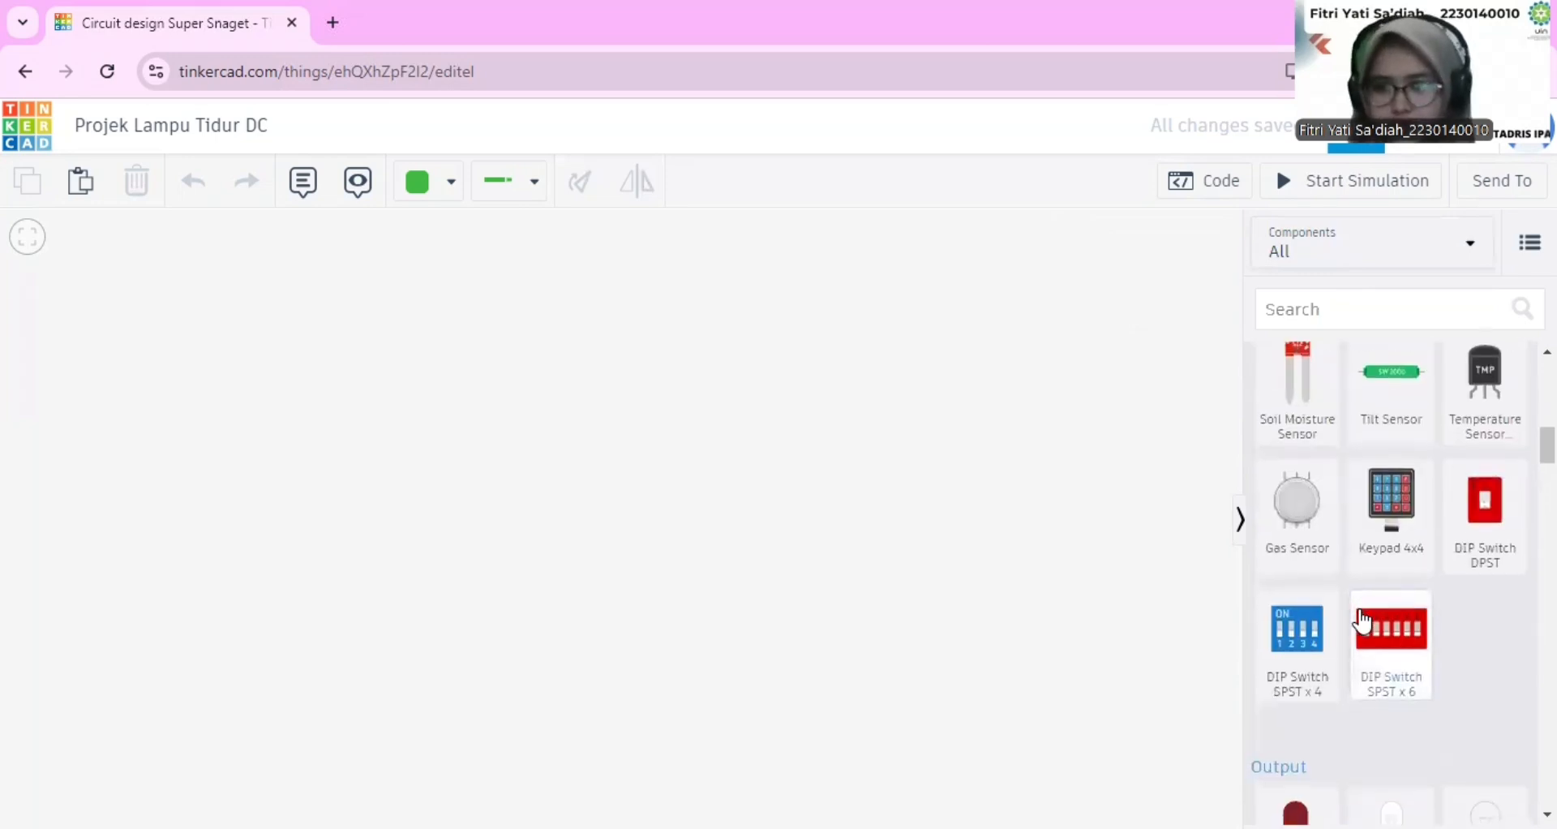
scroll(1363, 622, "down", 14)
scroll(1362, 621, "down", 12)
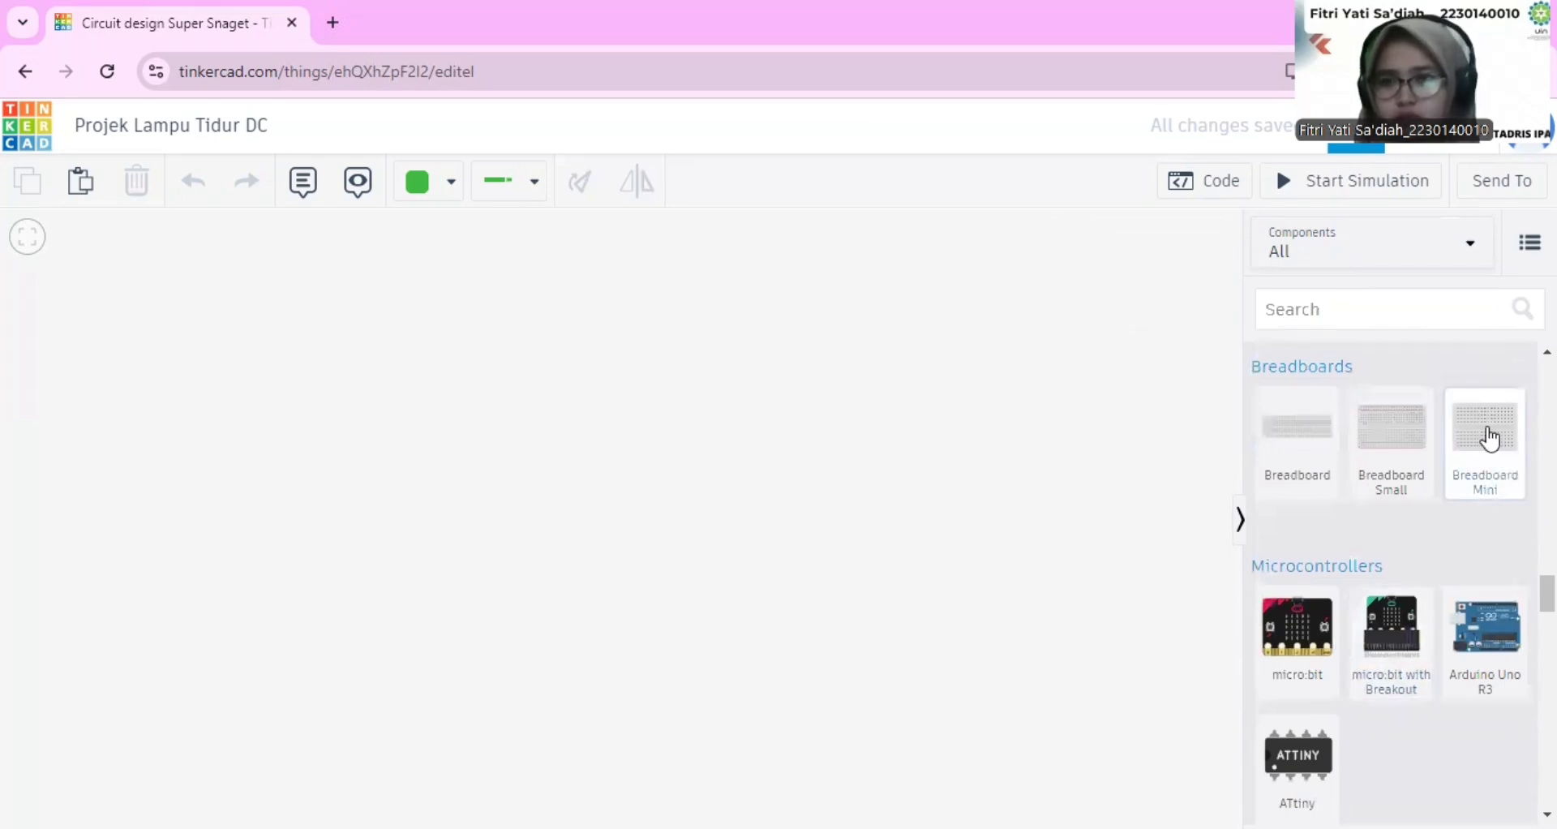
left_click_drag(1489, 438, 662, 485)
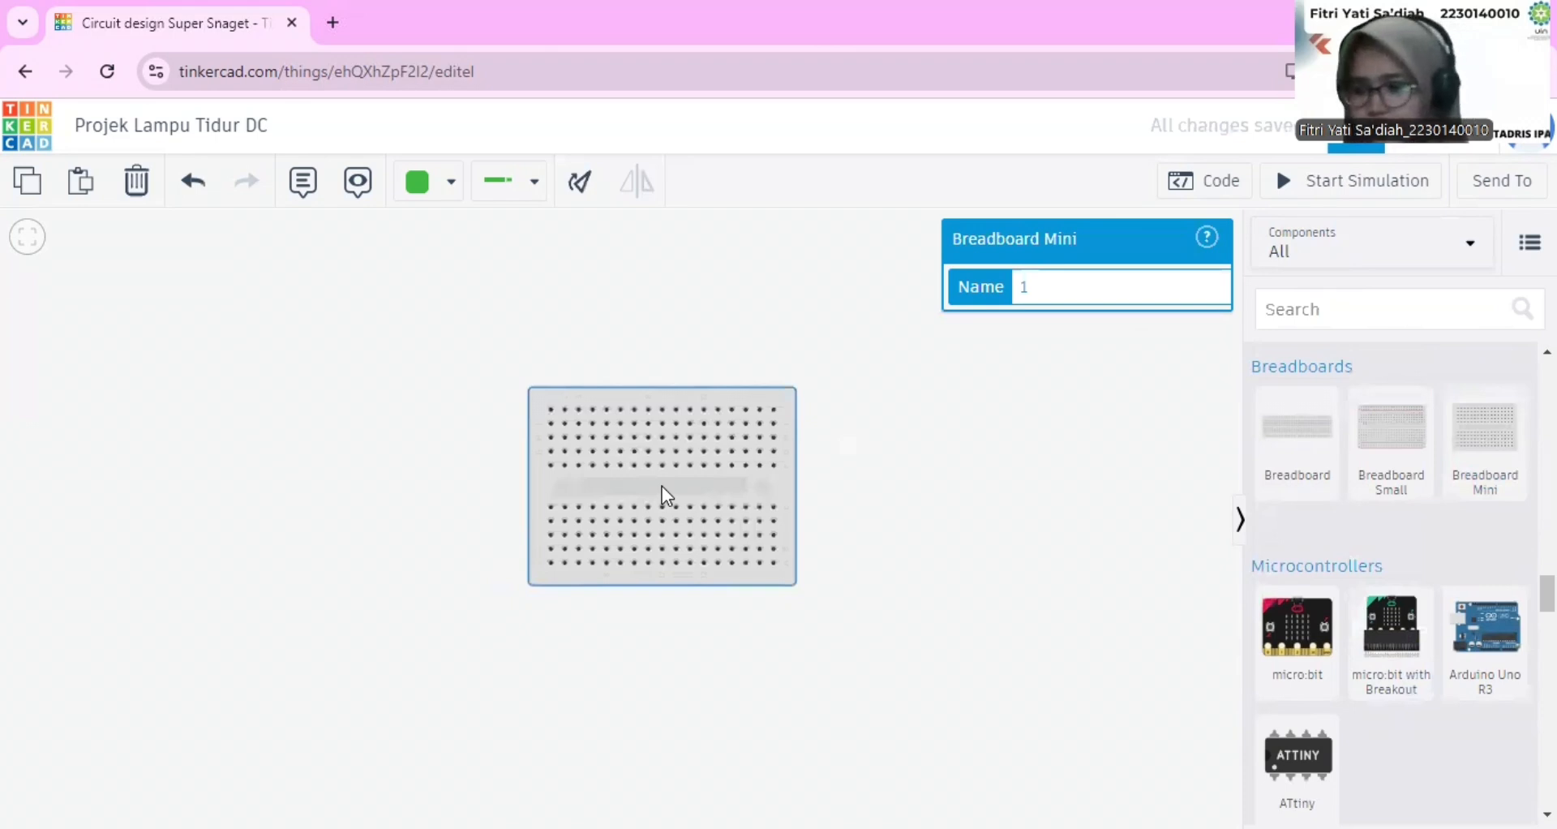
- Add a photoresistor and seat its legs near the right end of the breadboard's lower half
scroll(1352, 497, "up", 5)
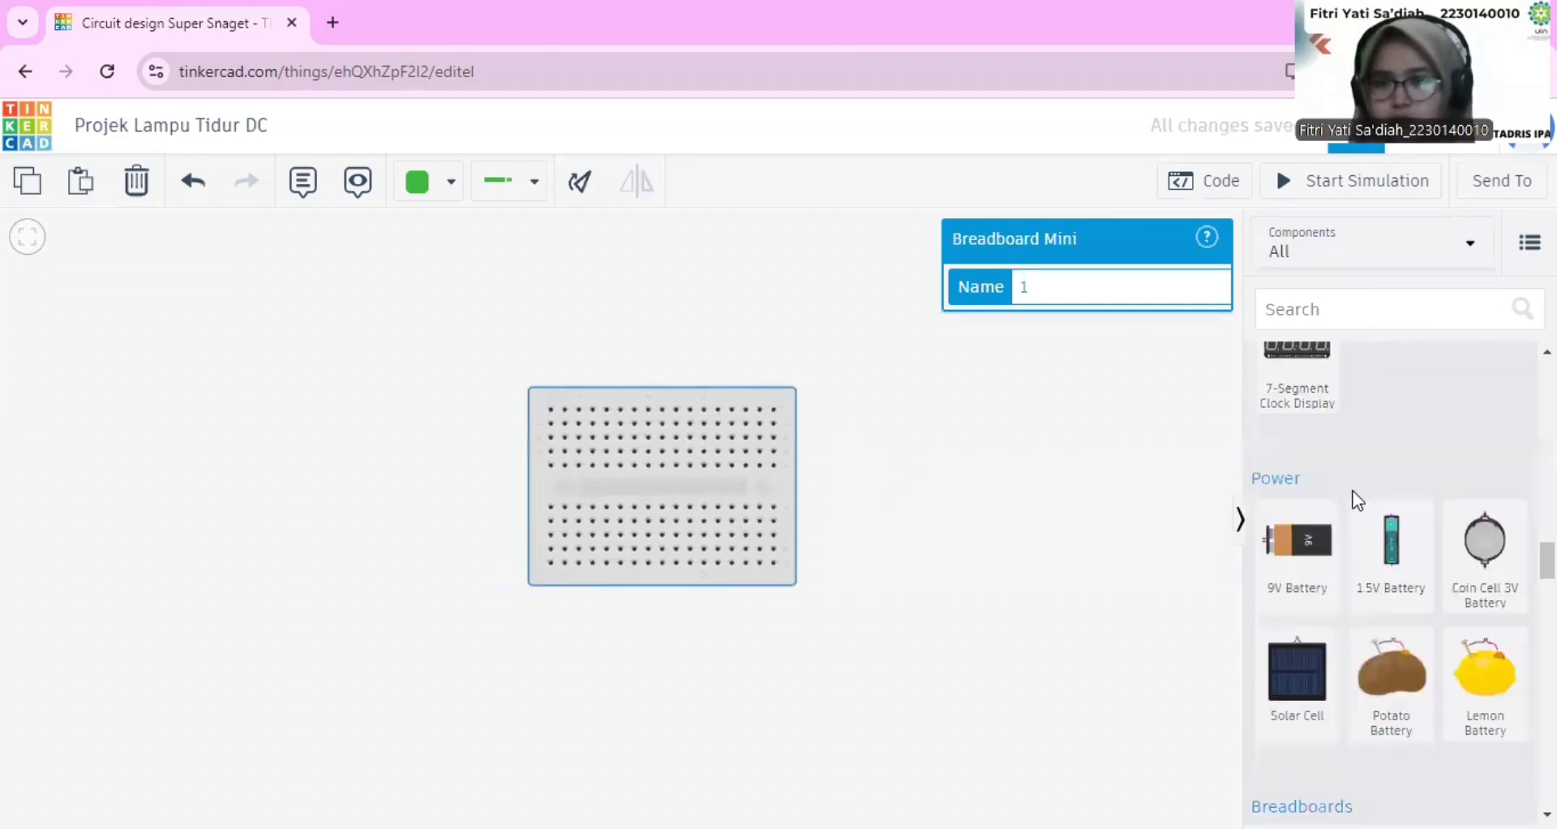
scroll(1353, 496, "up", 3)
scroll(1354, 501, "up", 2)
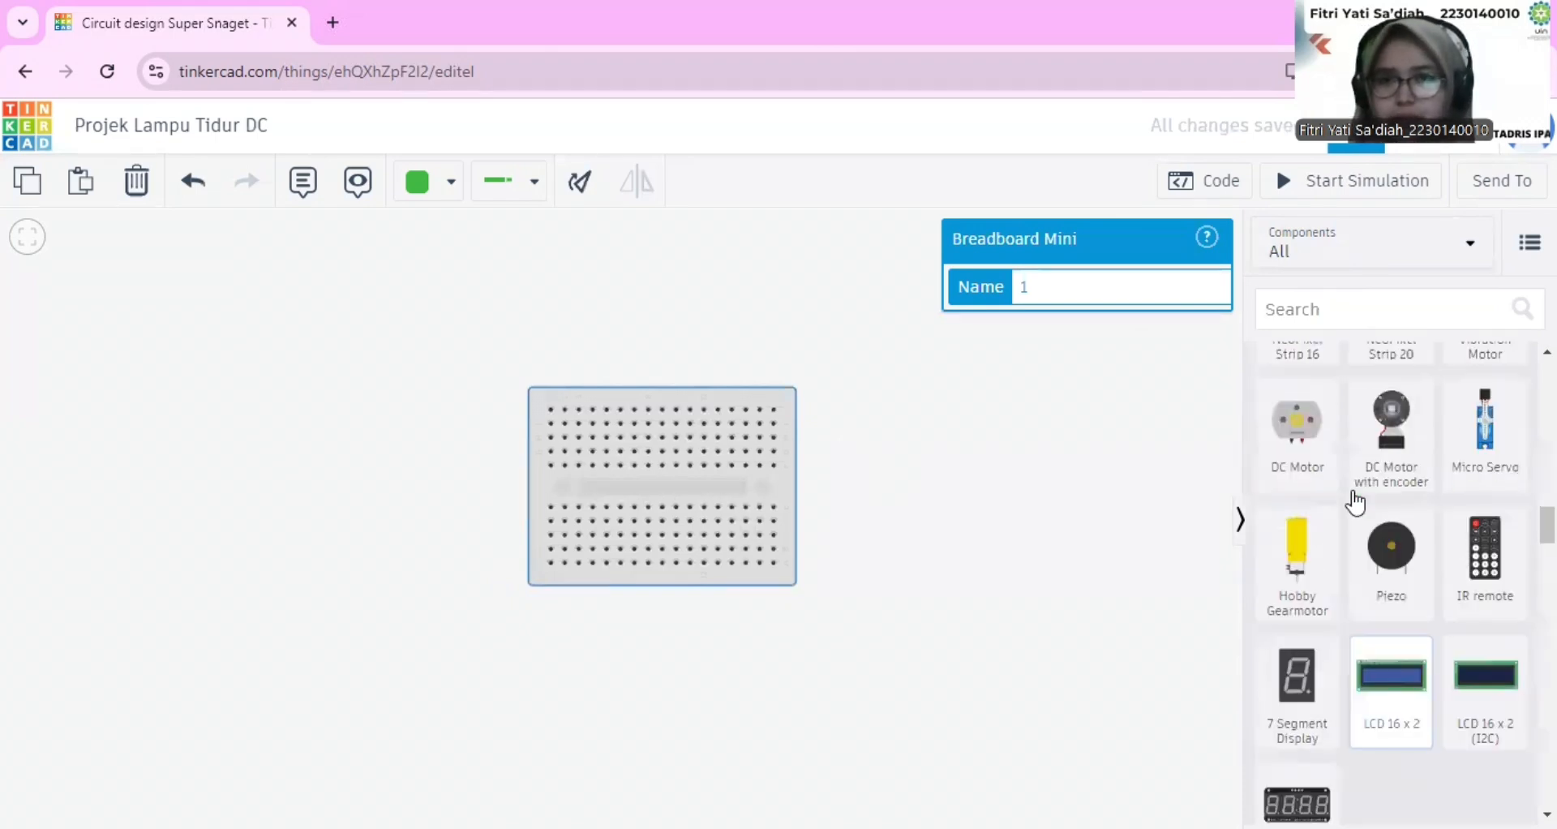
scroll(1354, 501, "up", 4)
scroll(1356, 500, "up", 5)
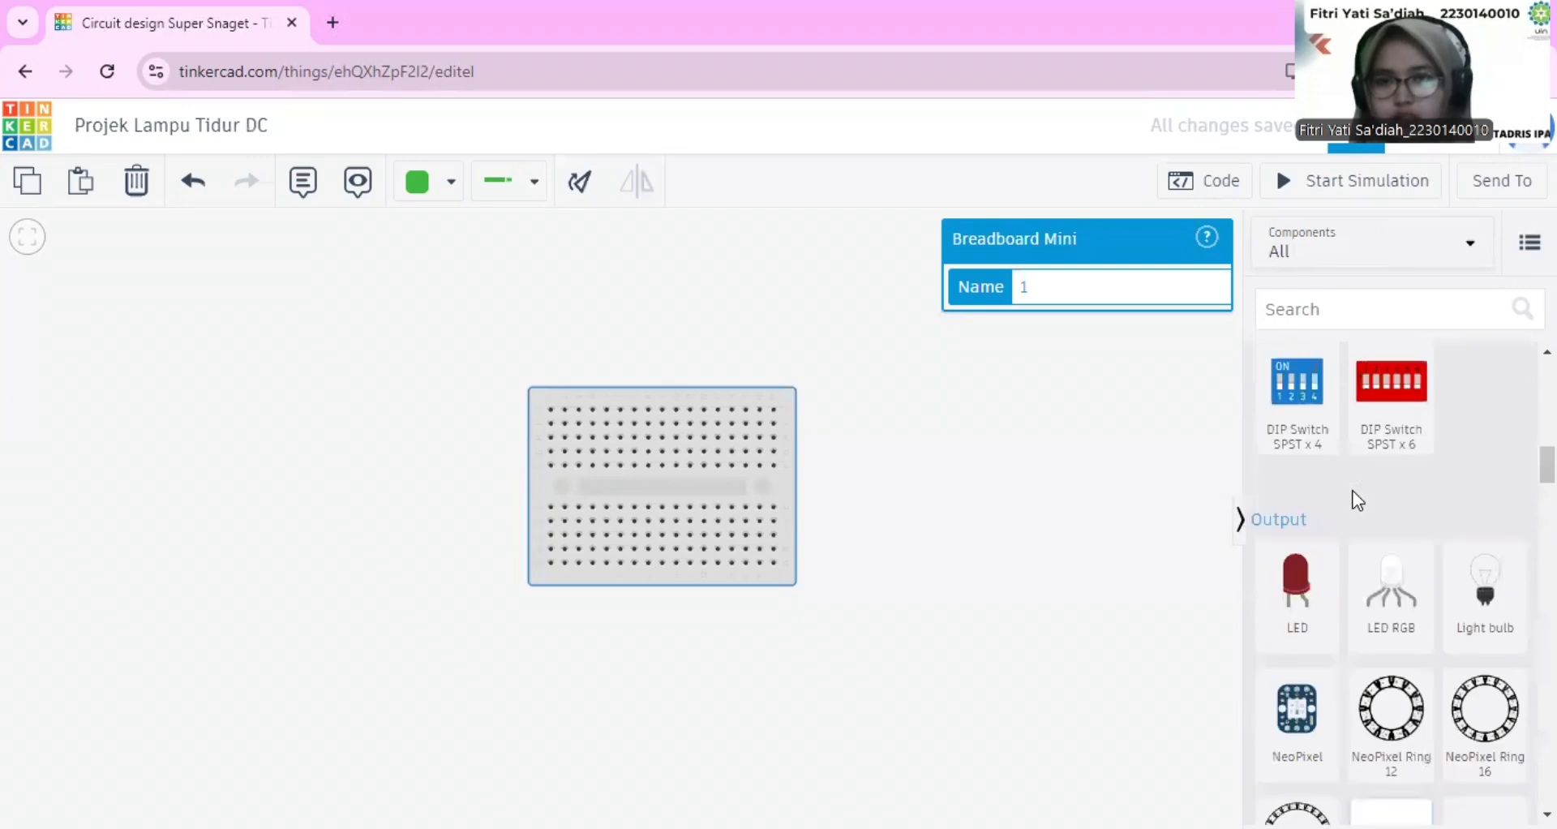
scroll(1356, 501, "up", 4)
scroll(1354, 499, "up", 4)
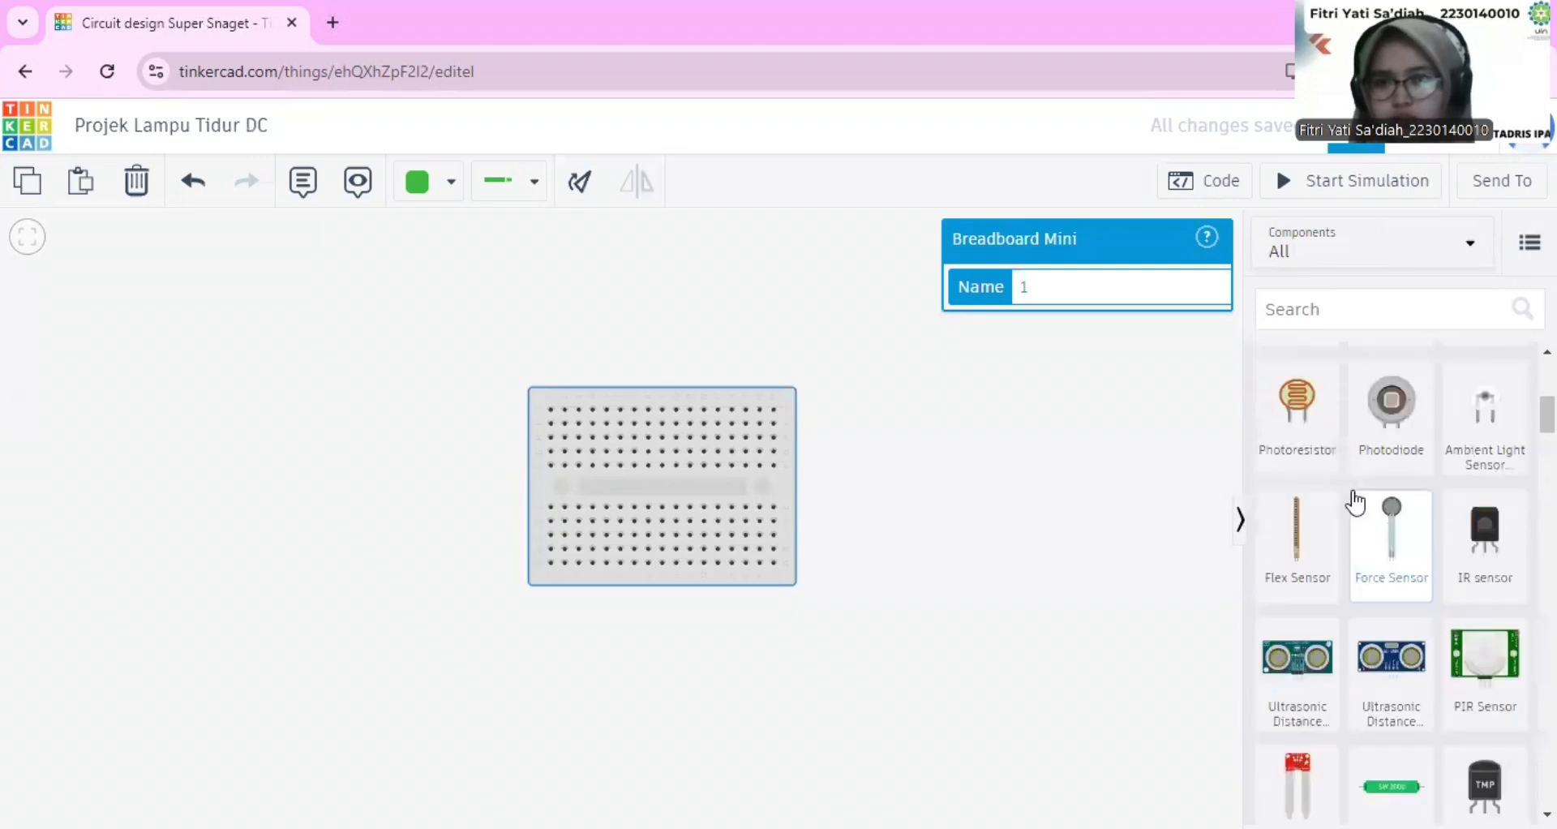
scroll(1297, 458, "up", 1)
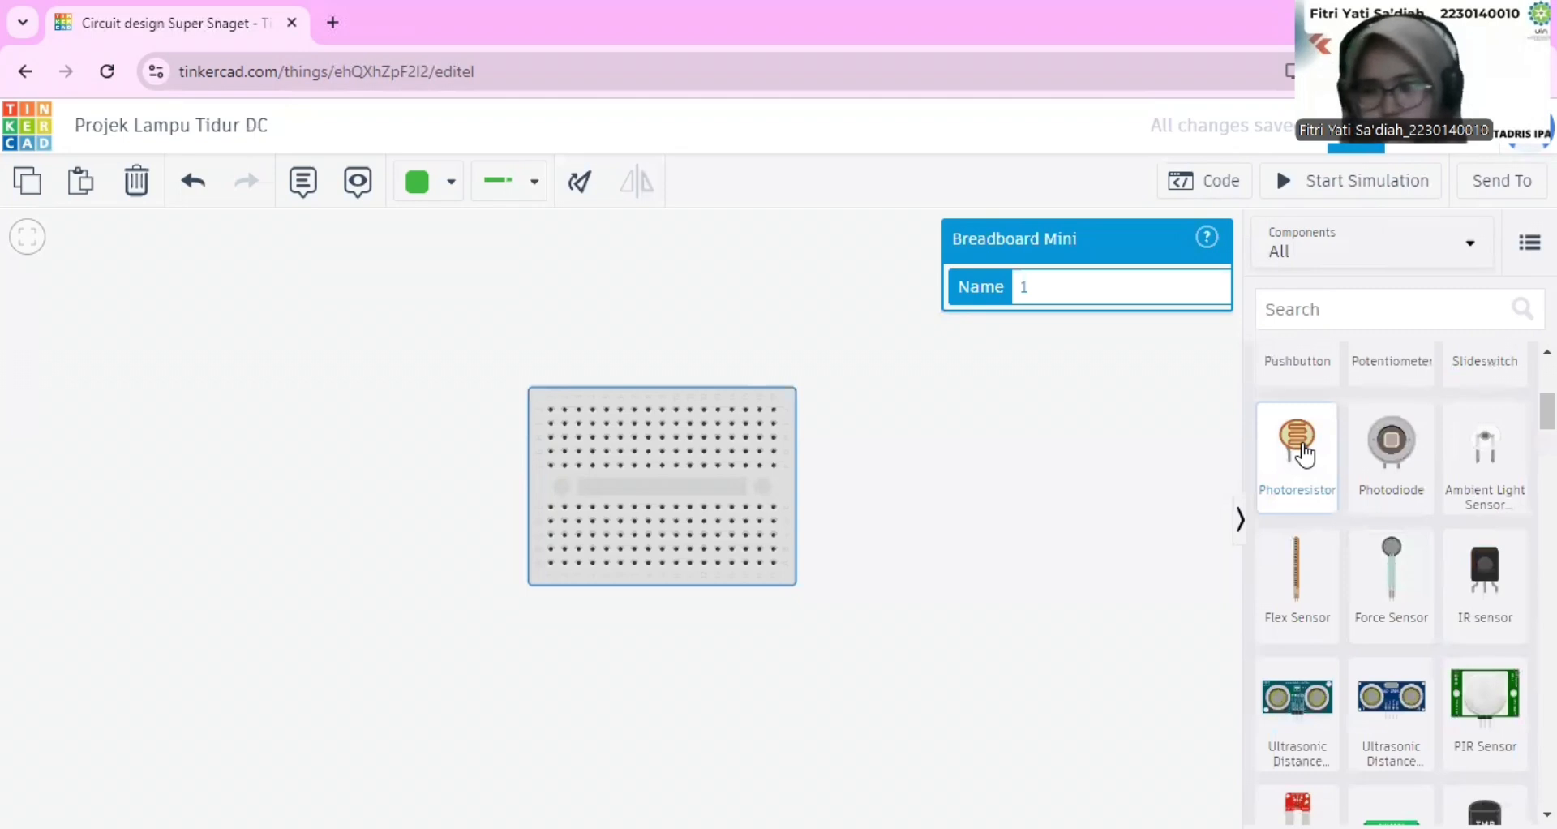
left_click_drag(1304, 454, 945, 504)
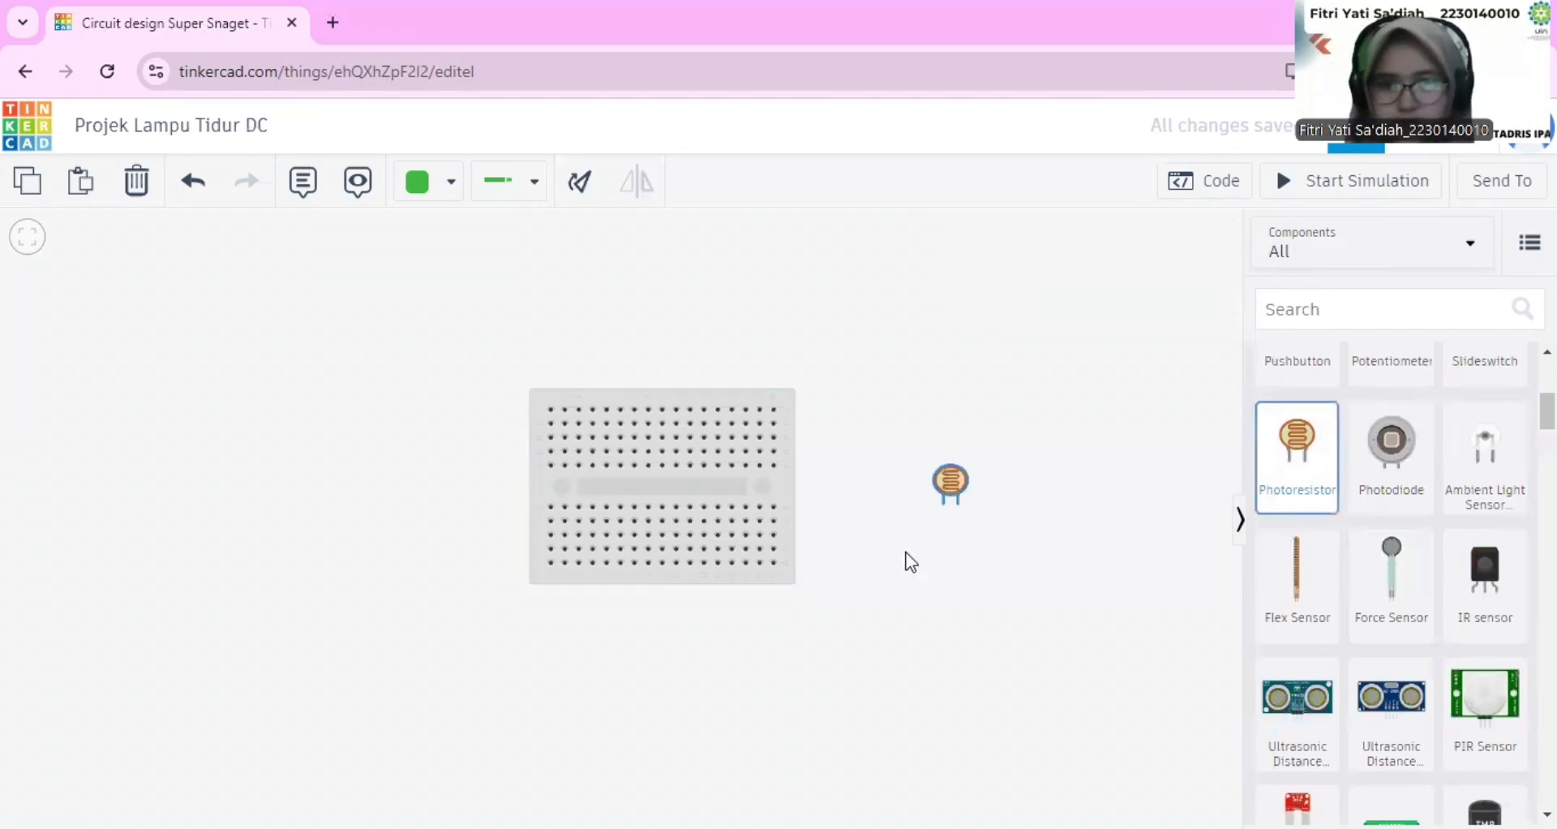
left_click_drag(910, 561, 908, 559)
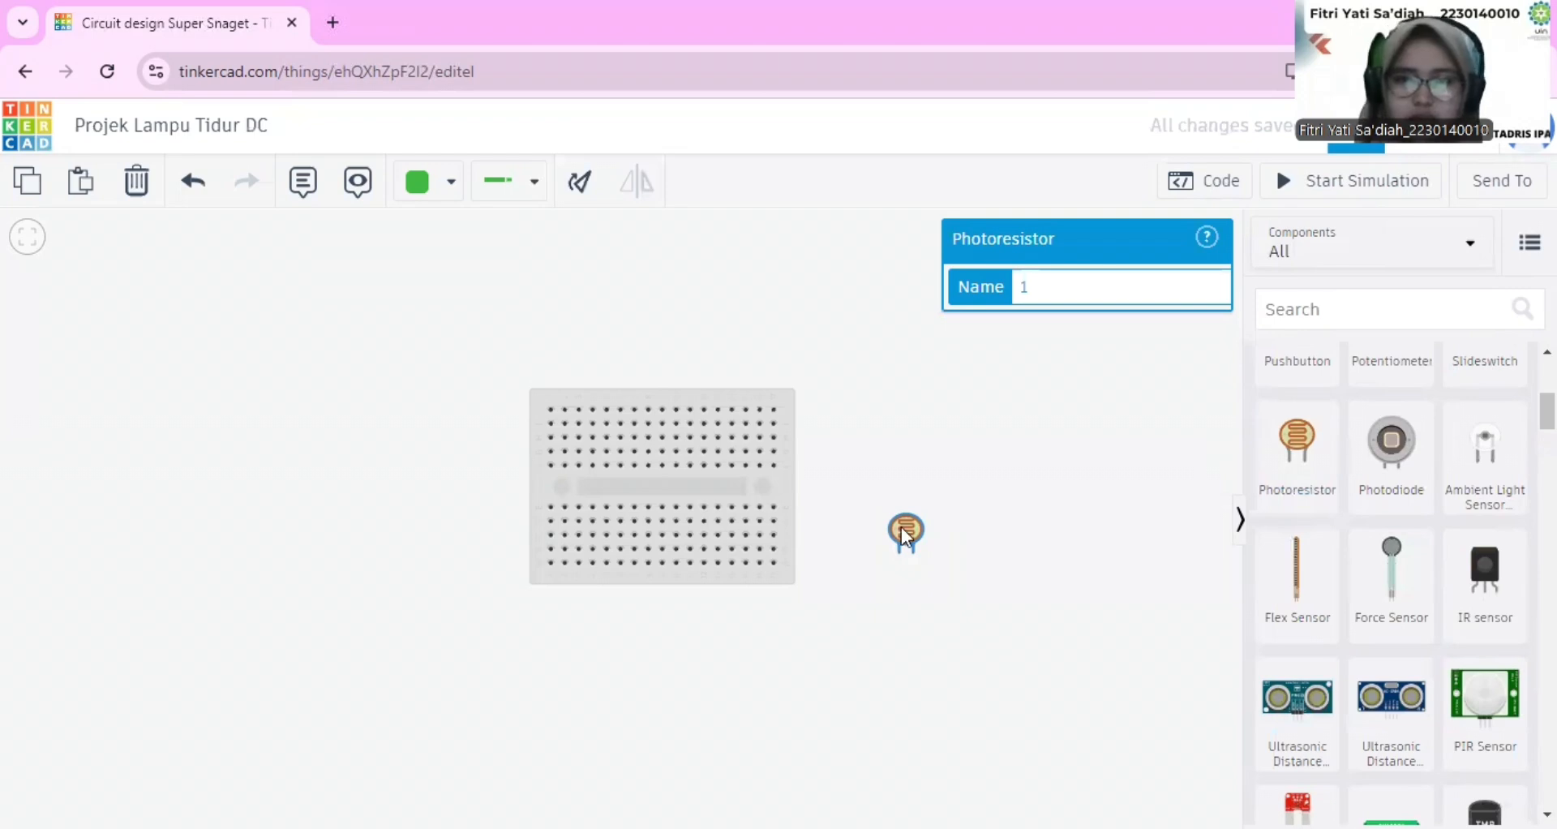
left_click_drag(903, 529, 756, 519)
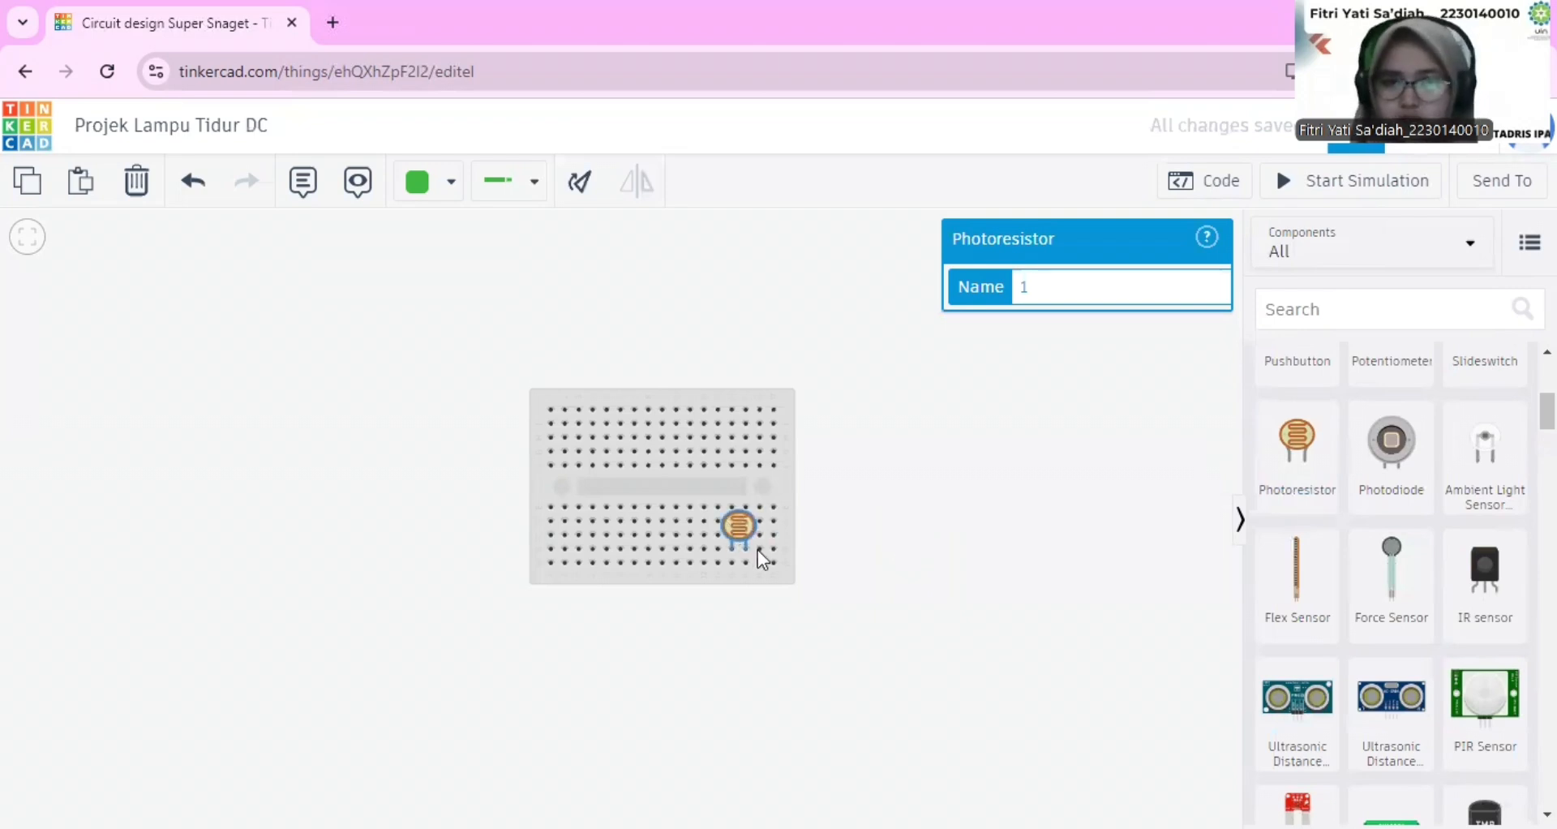
- Add a resistor just below the left half of the breadboard and set its resistance to 20 kΩ
scroll(1289, 523, "up", 5)
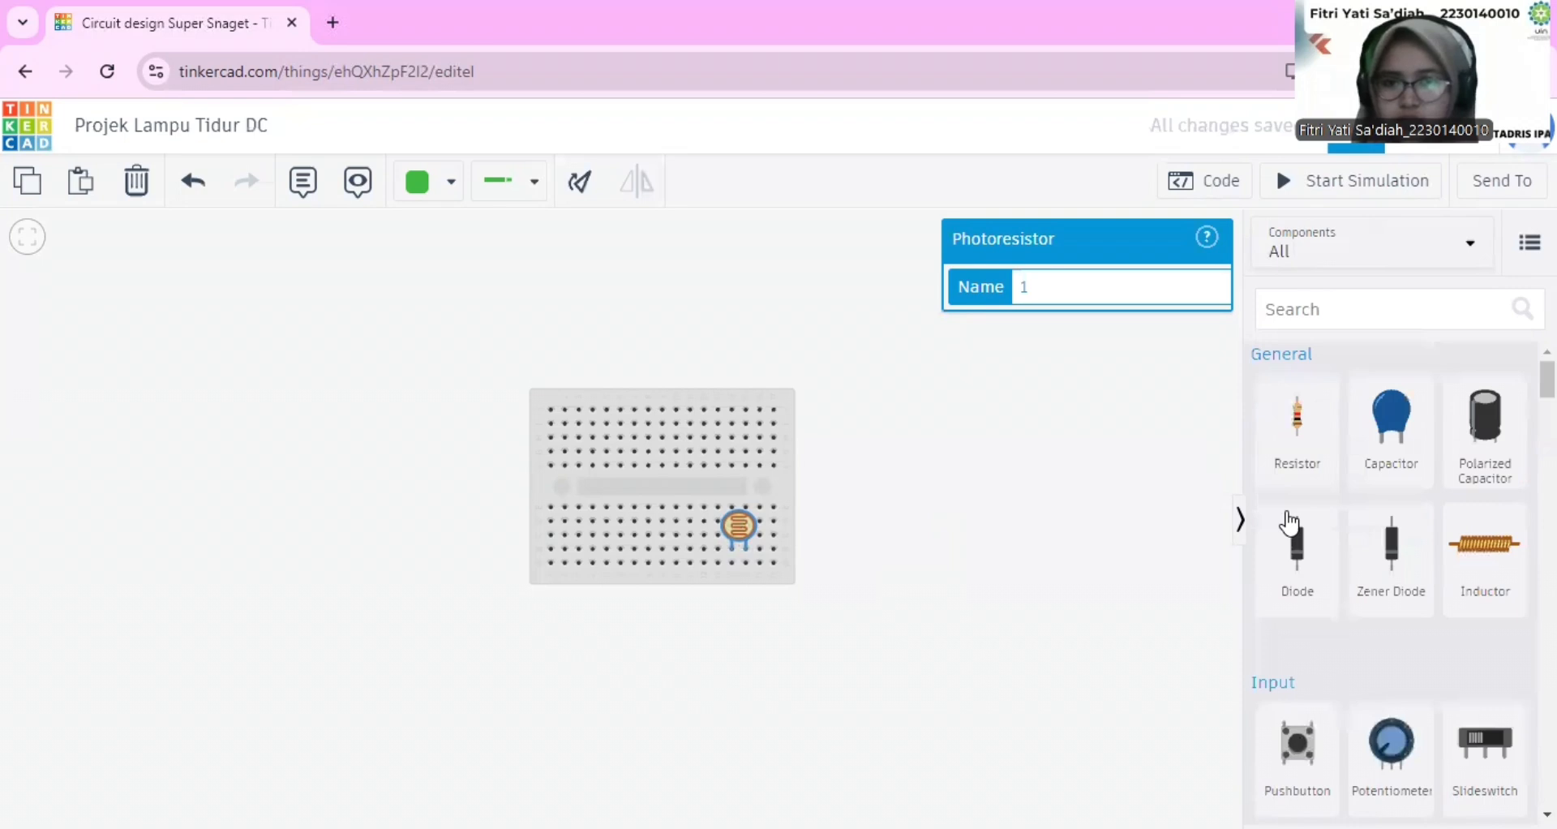
left_click(1301, 433)
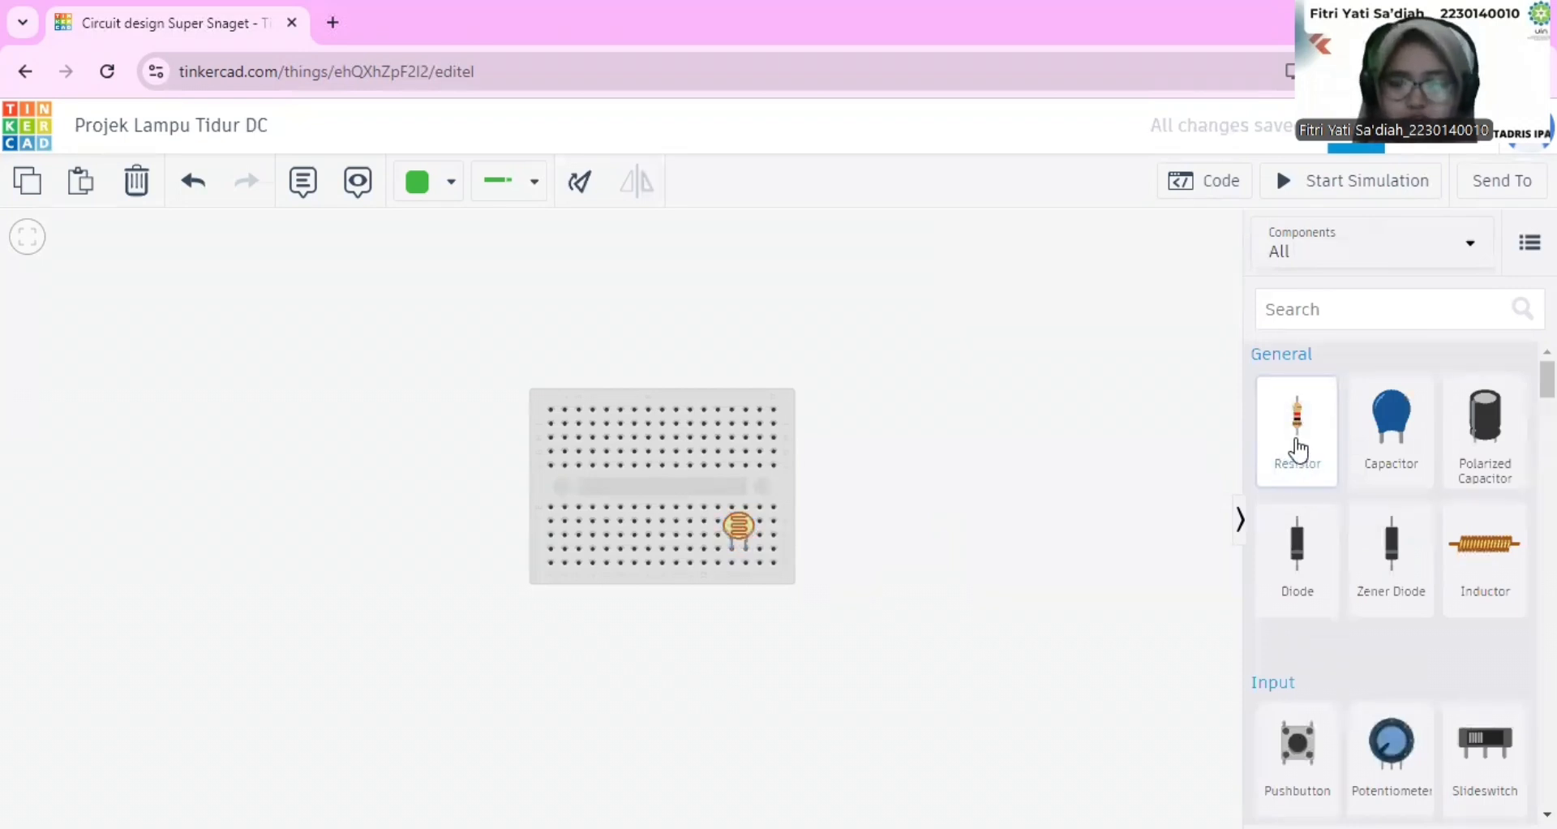
left_click(957, 600)
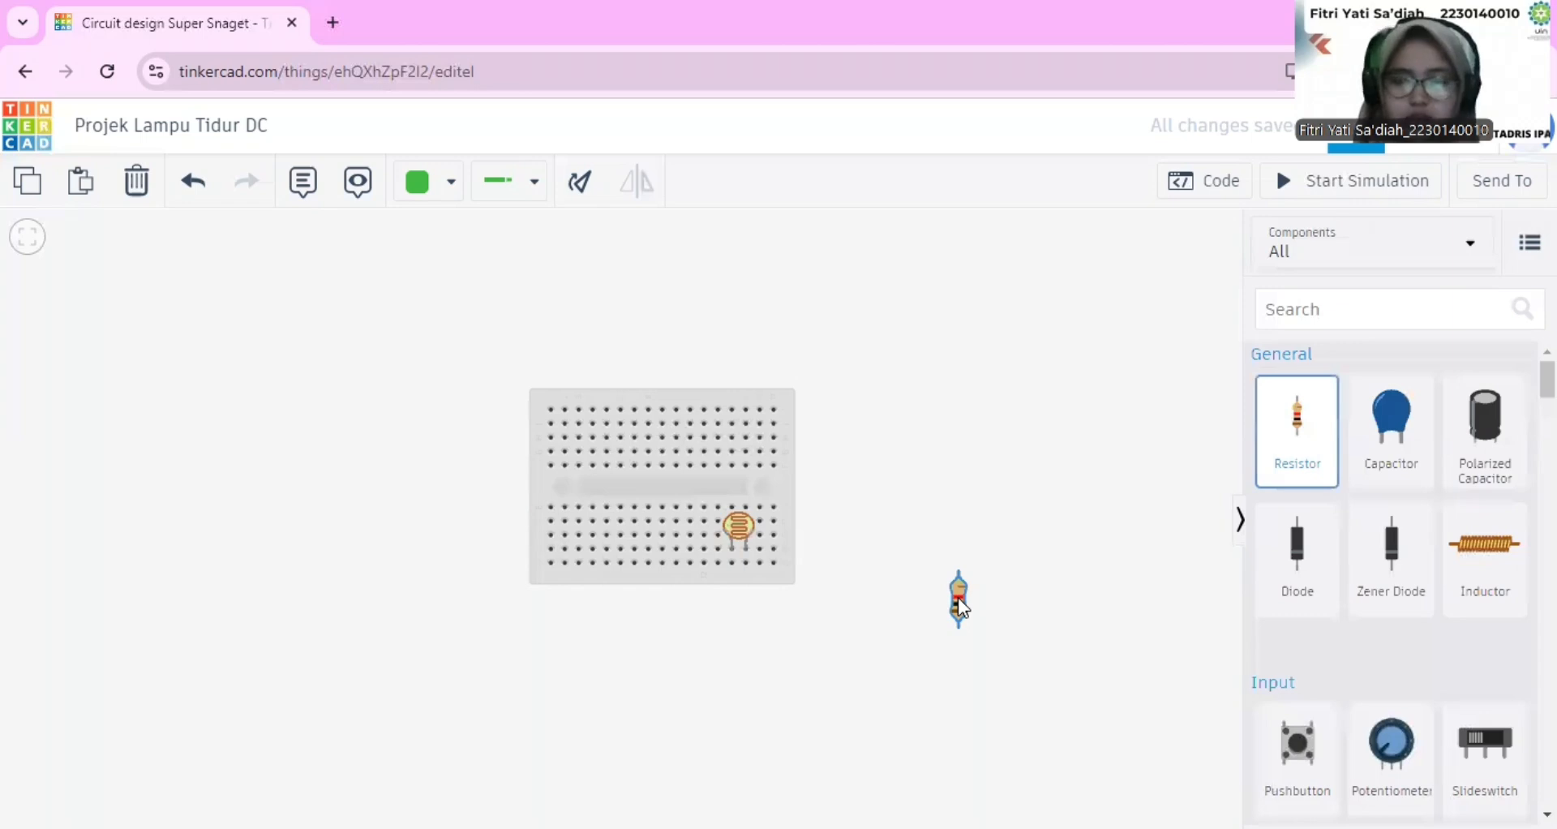
left_click(957, 596)
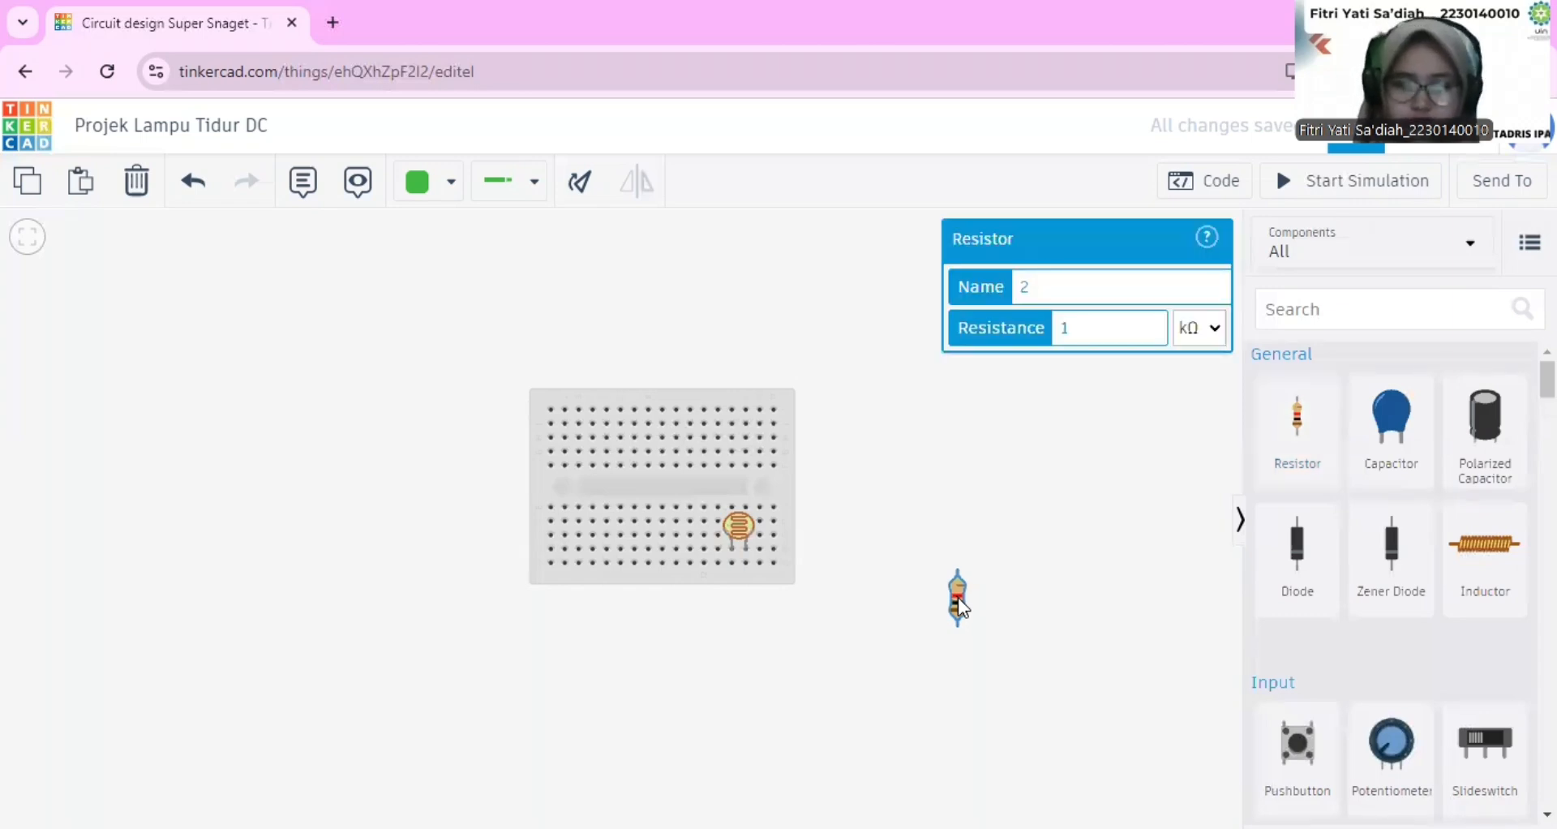
left_click_drag(956, 597, 615, 637)
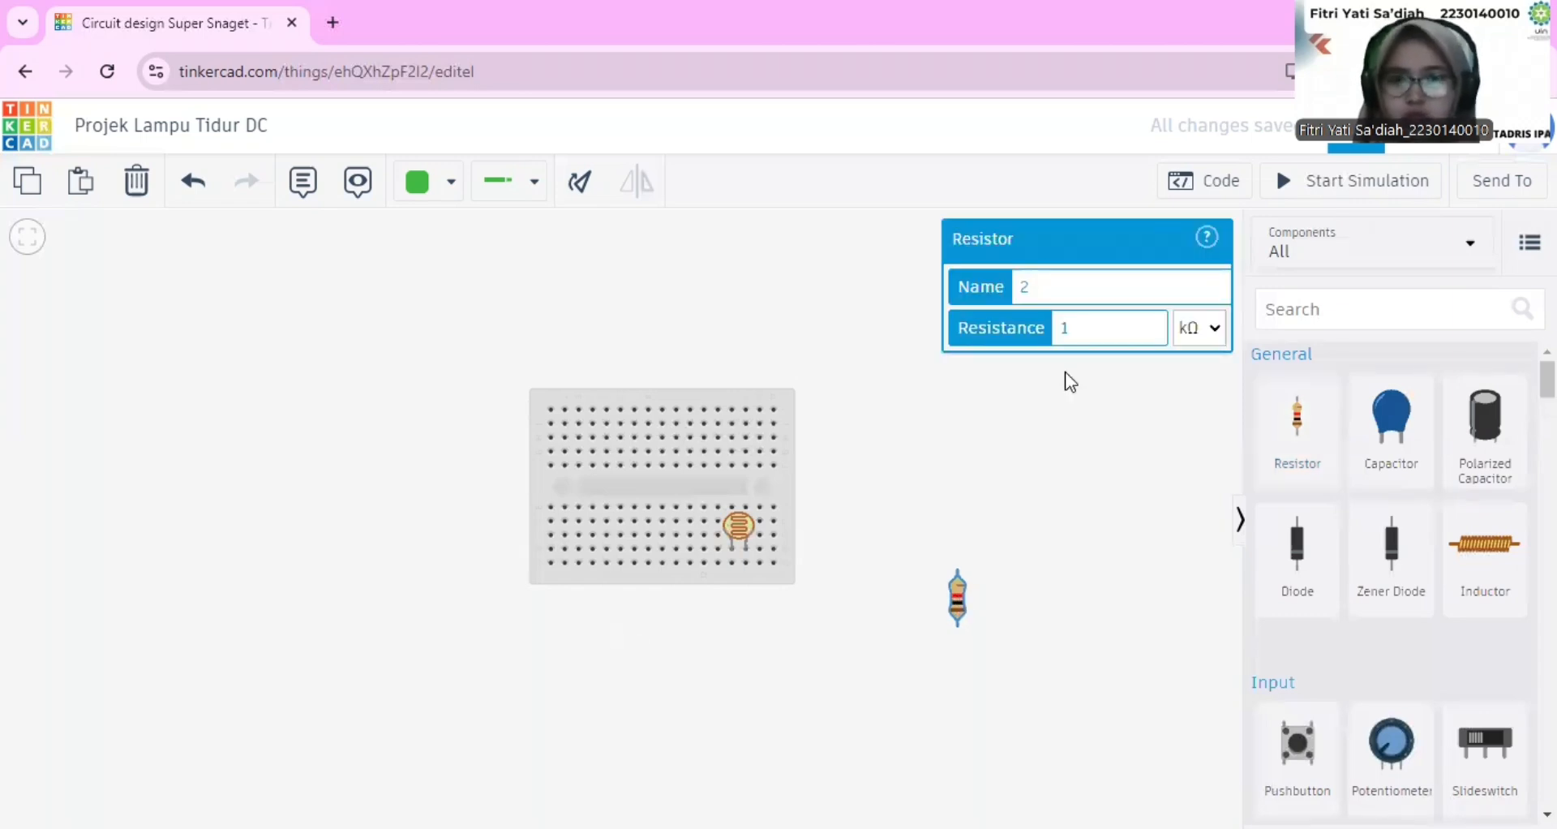
left_click(1101, 325)
key("BackSpace")
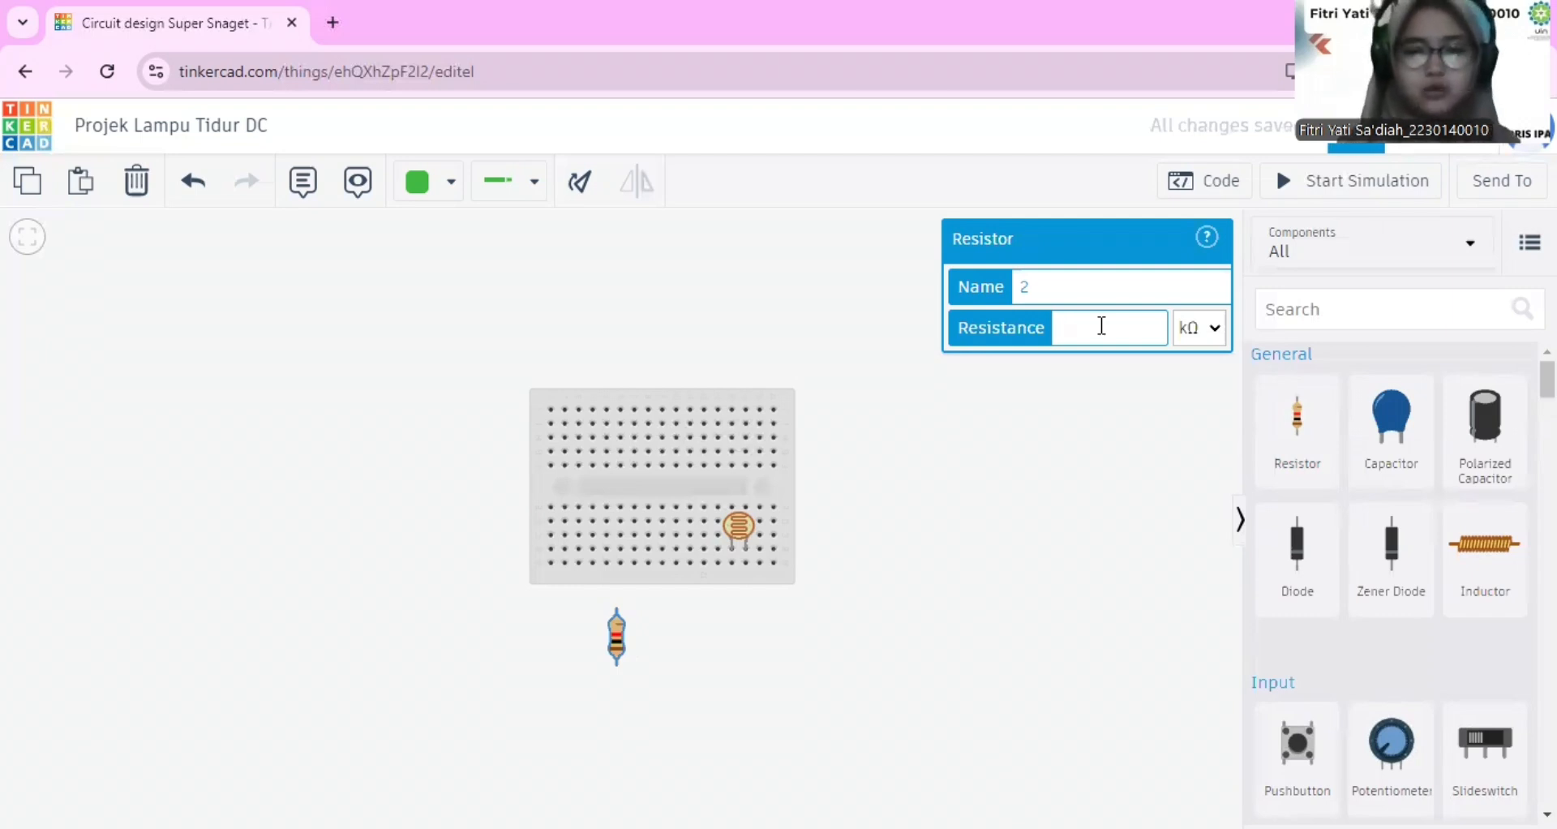
type("20")
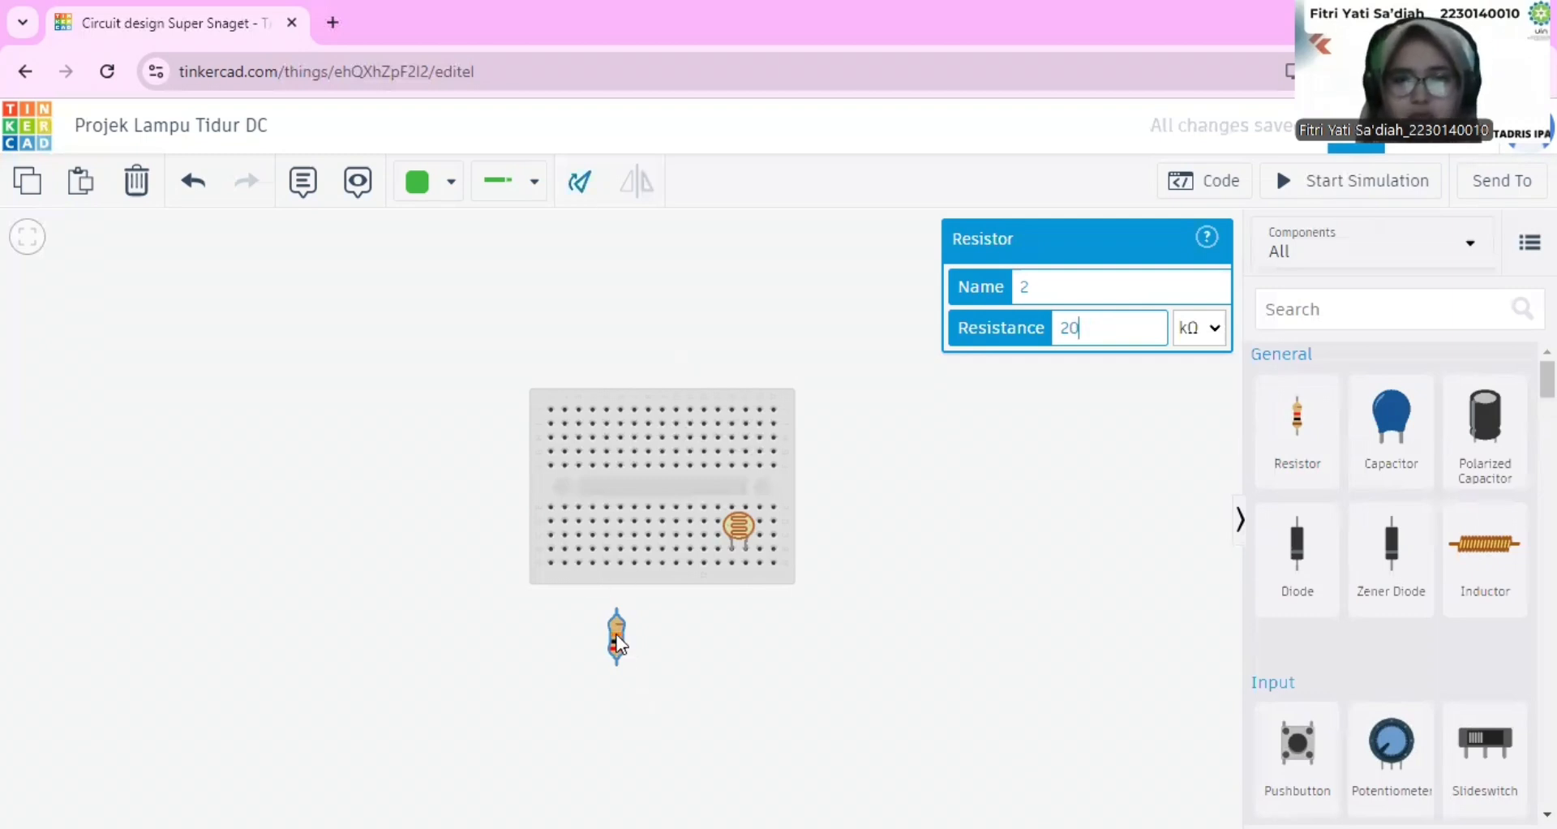
- Rotate the resistor to horizontal and seat it in the breadboard's bottom row of holes, left of the photoresistor
key("ctrl+r")
key("ctrl+r")
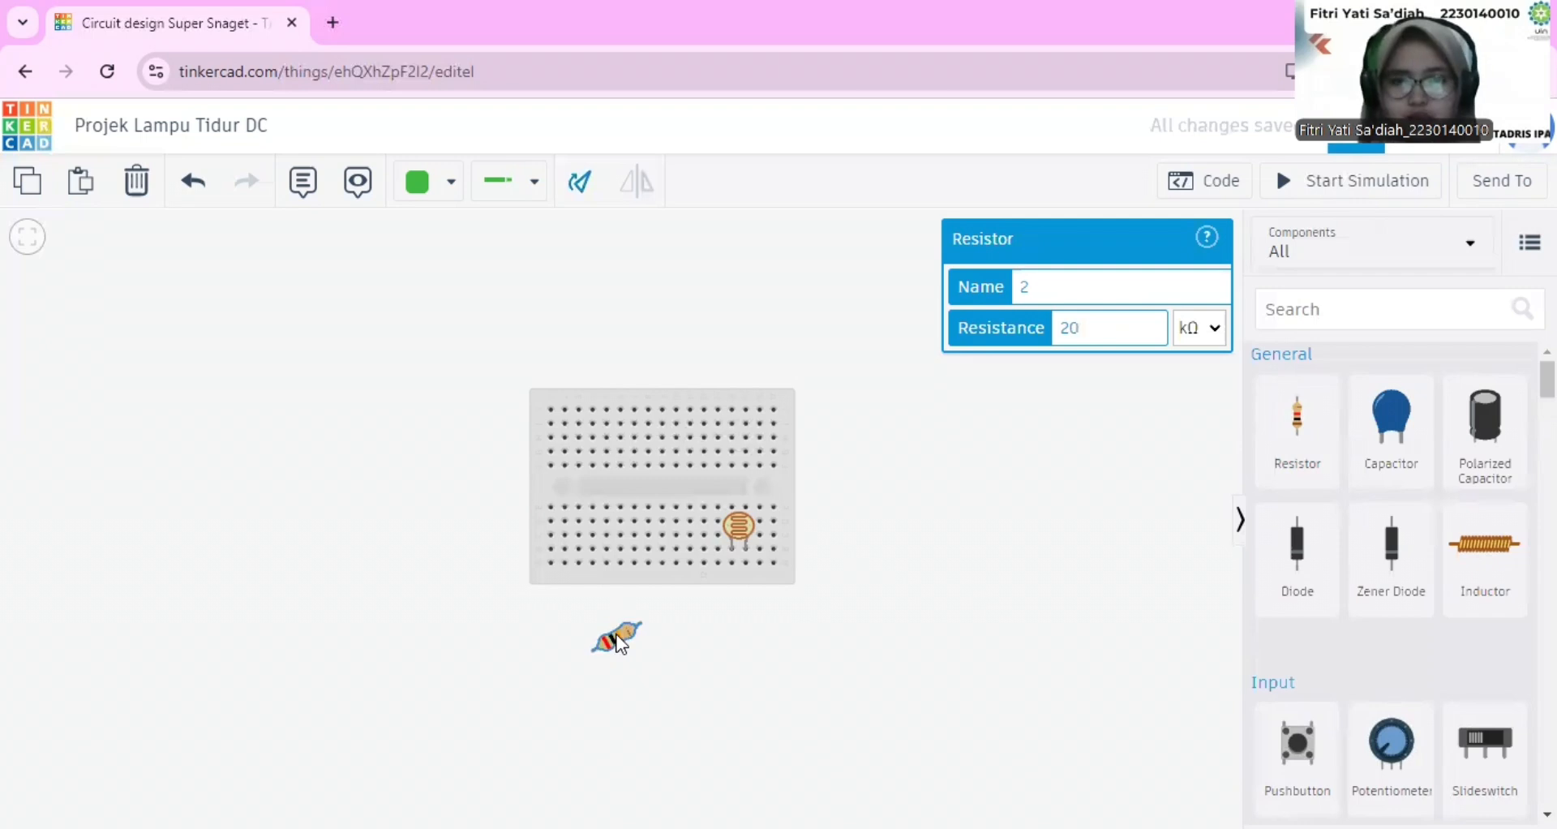
key("ctrl+r")
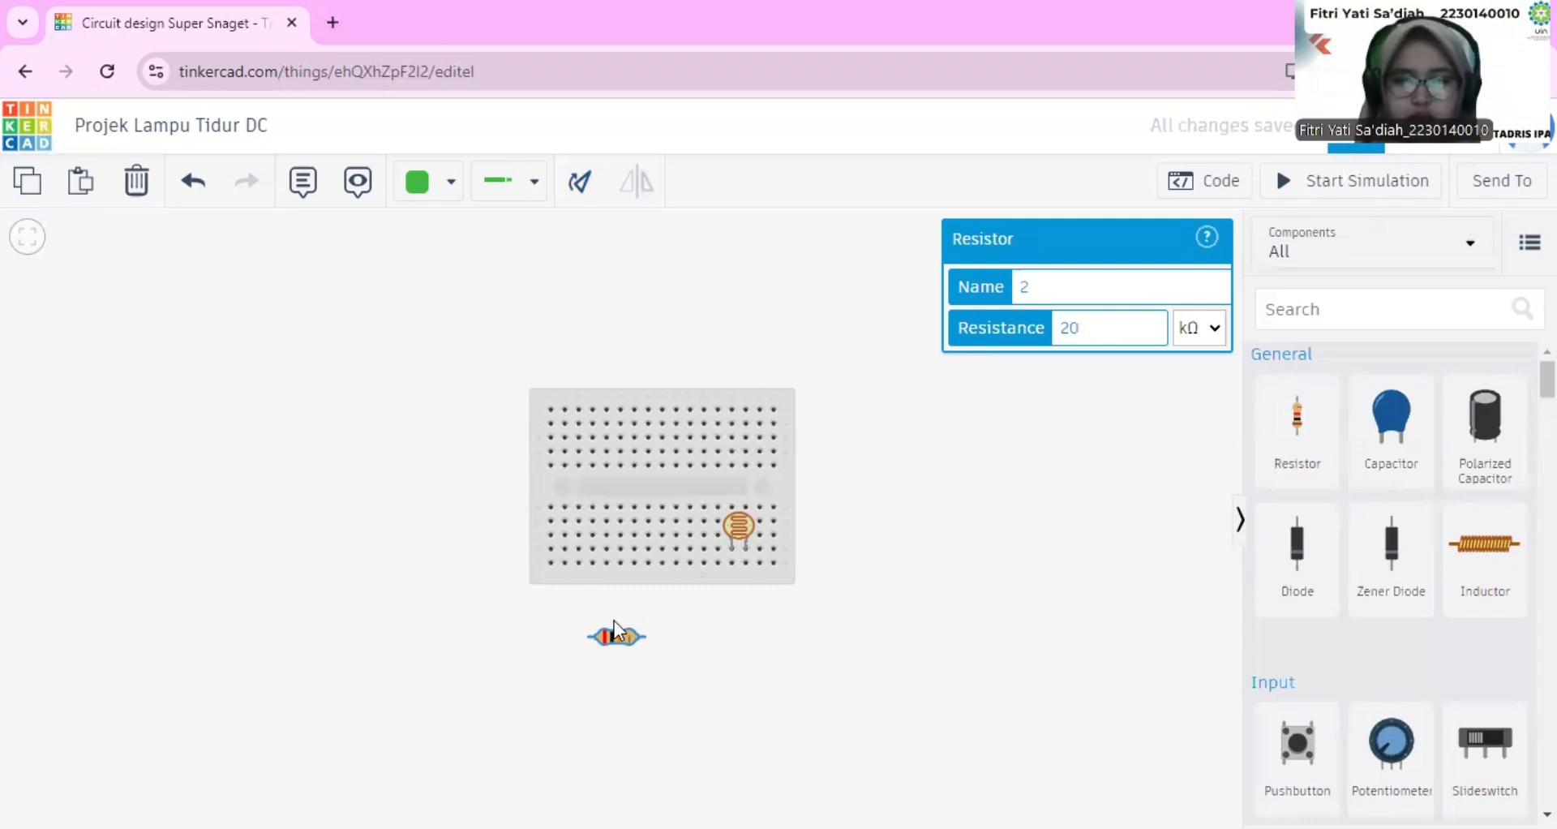
left_click_drag(615, 622, 622, 573)
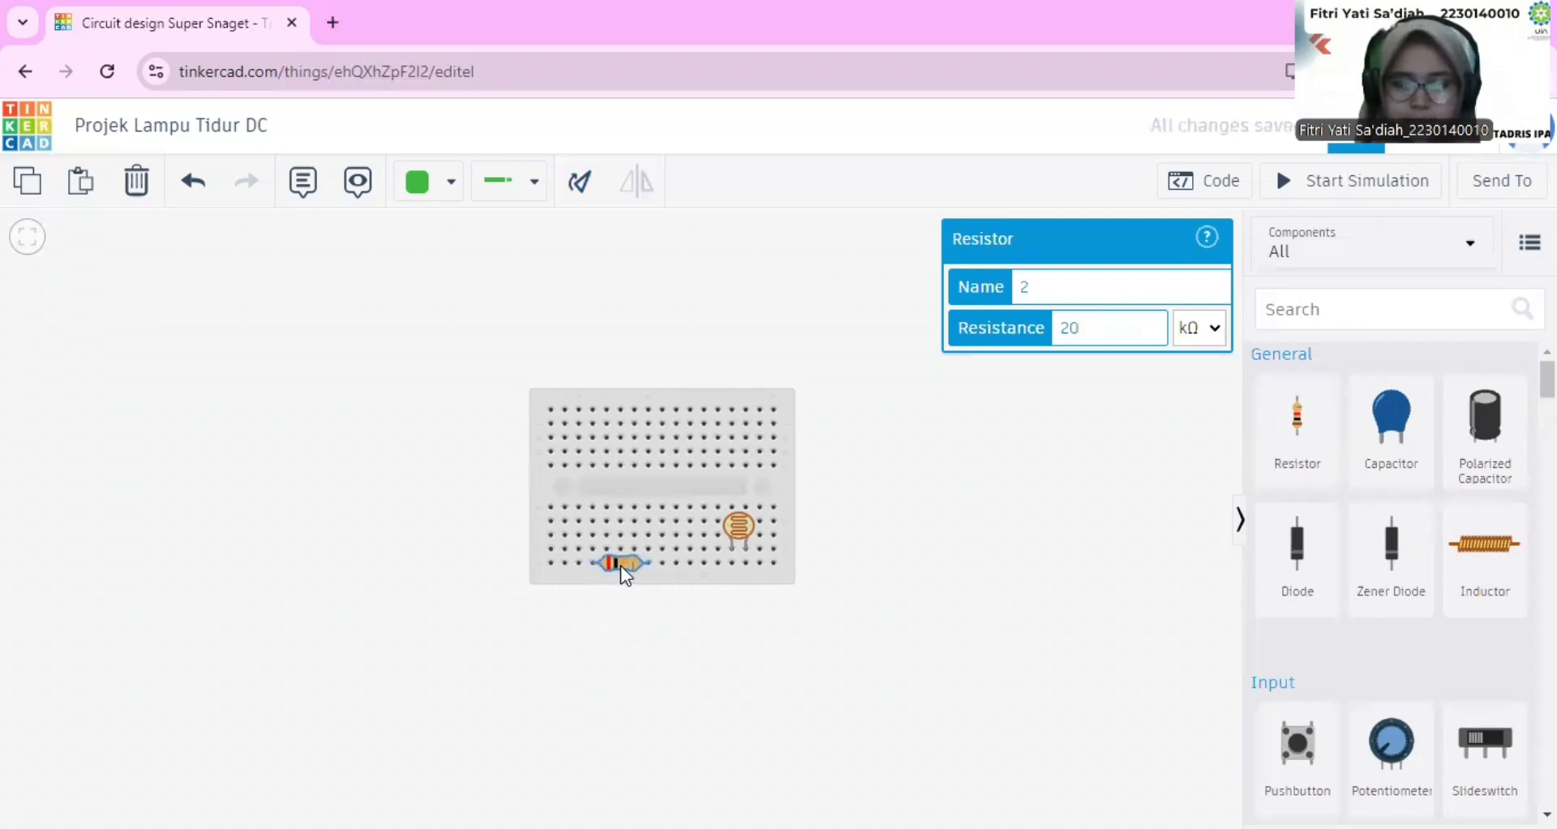
left_click(688, 674)
- Add an NPN transistor and seat its legs in the second row of the breadboard's upper half, near the left end
scroll(1432, 583, "down", 15)
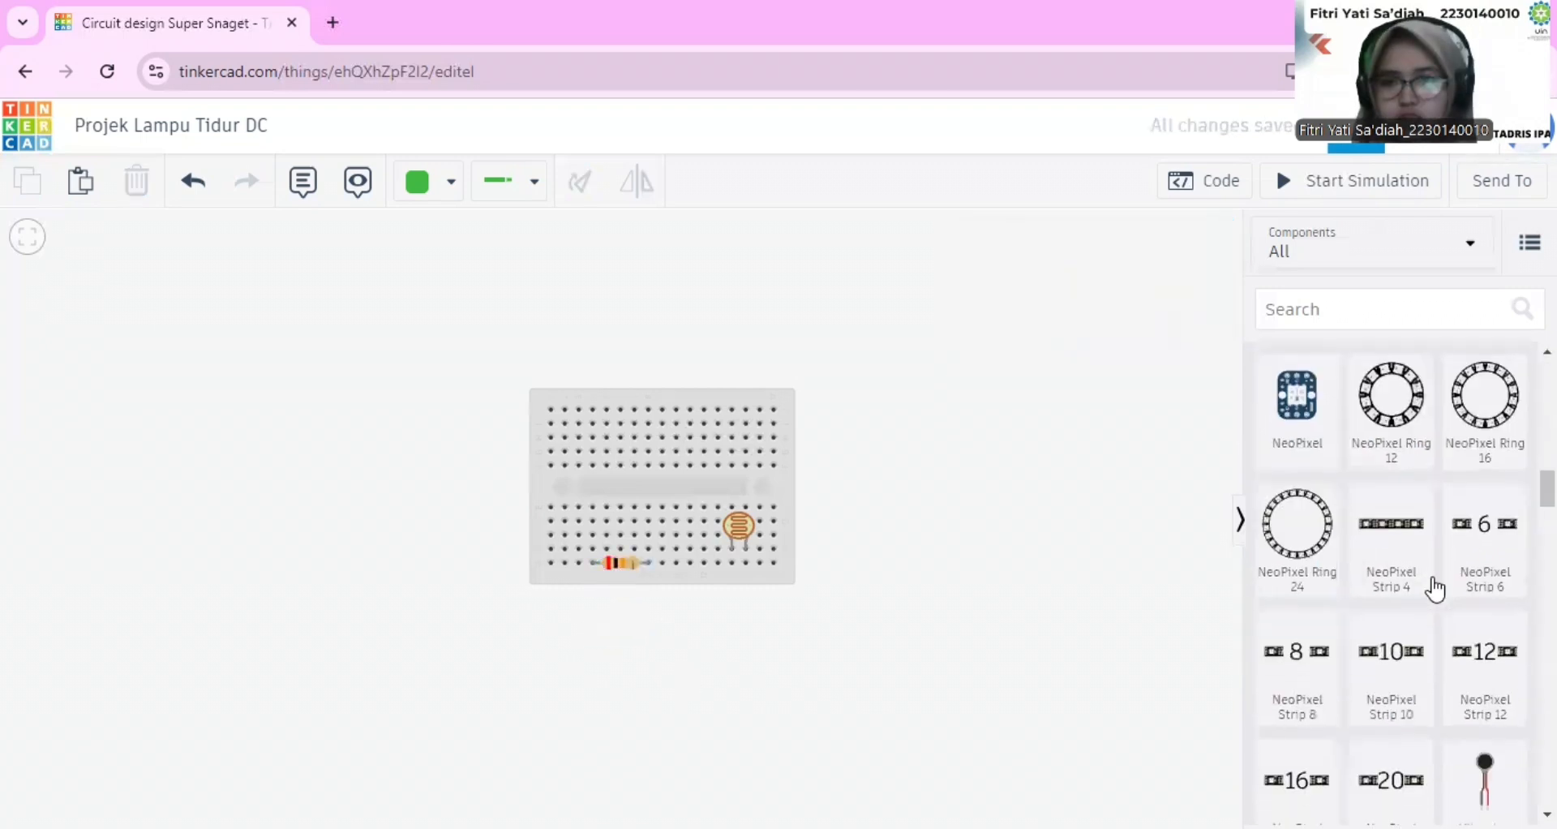
scroll(1432, 576, "down", 8)
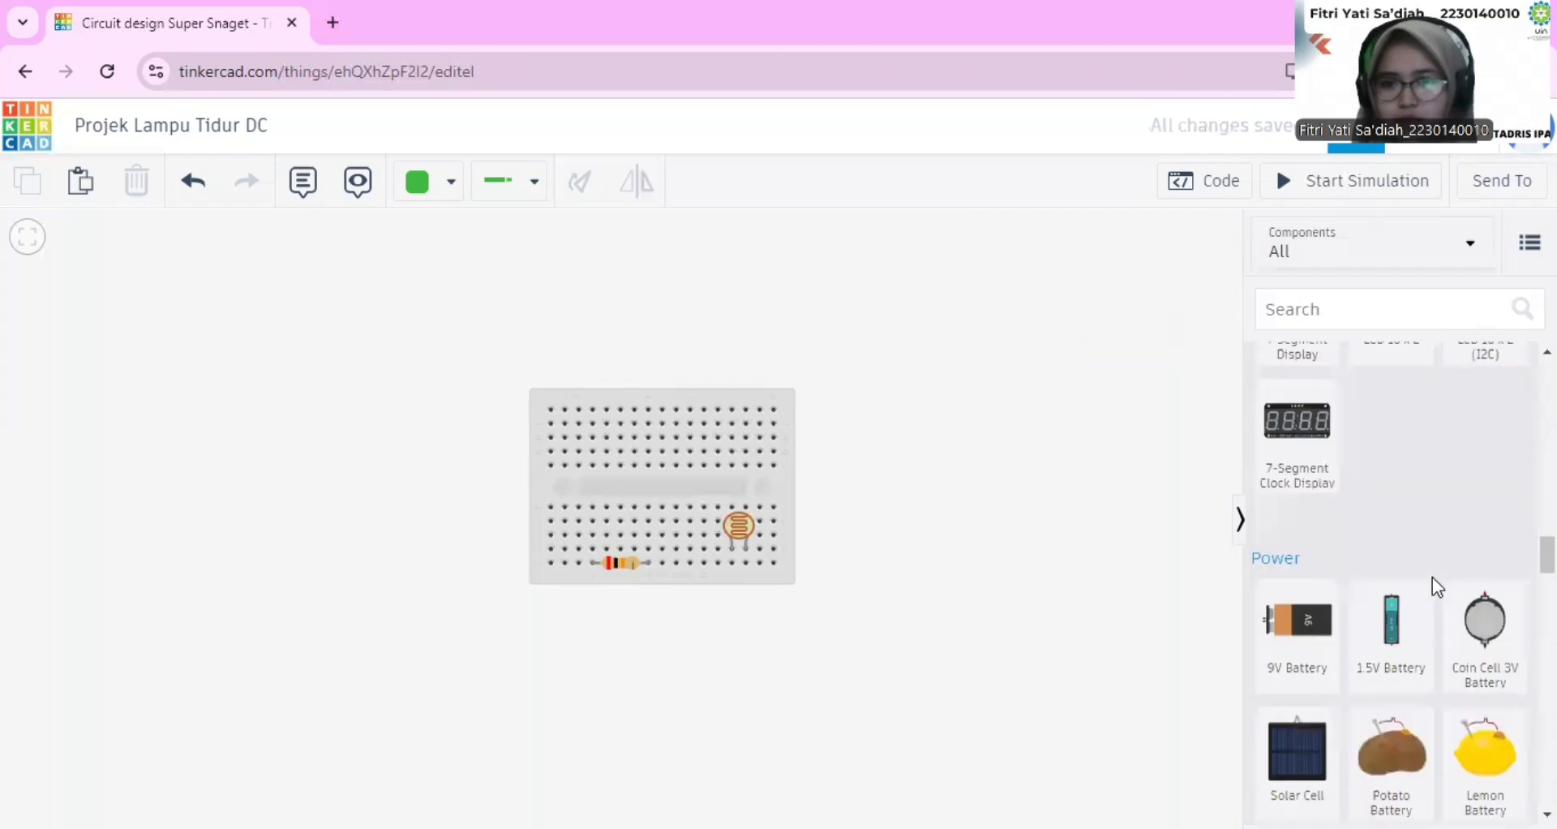
scroll(1432, 577, "down", 10)
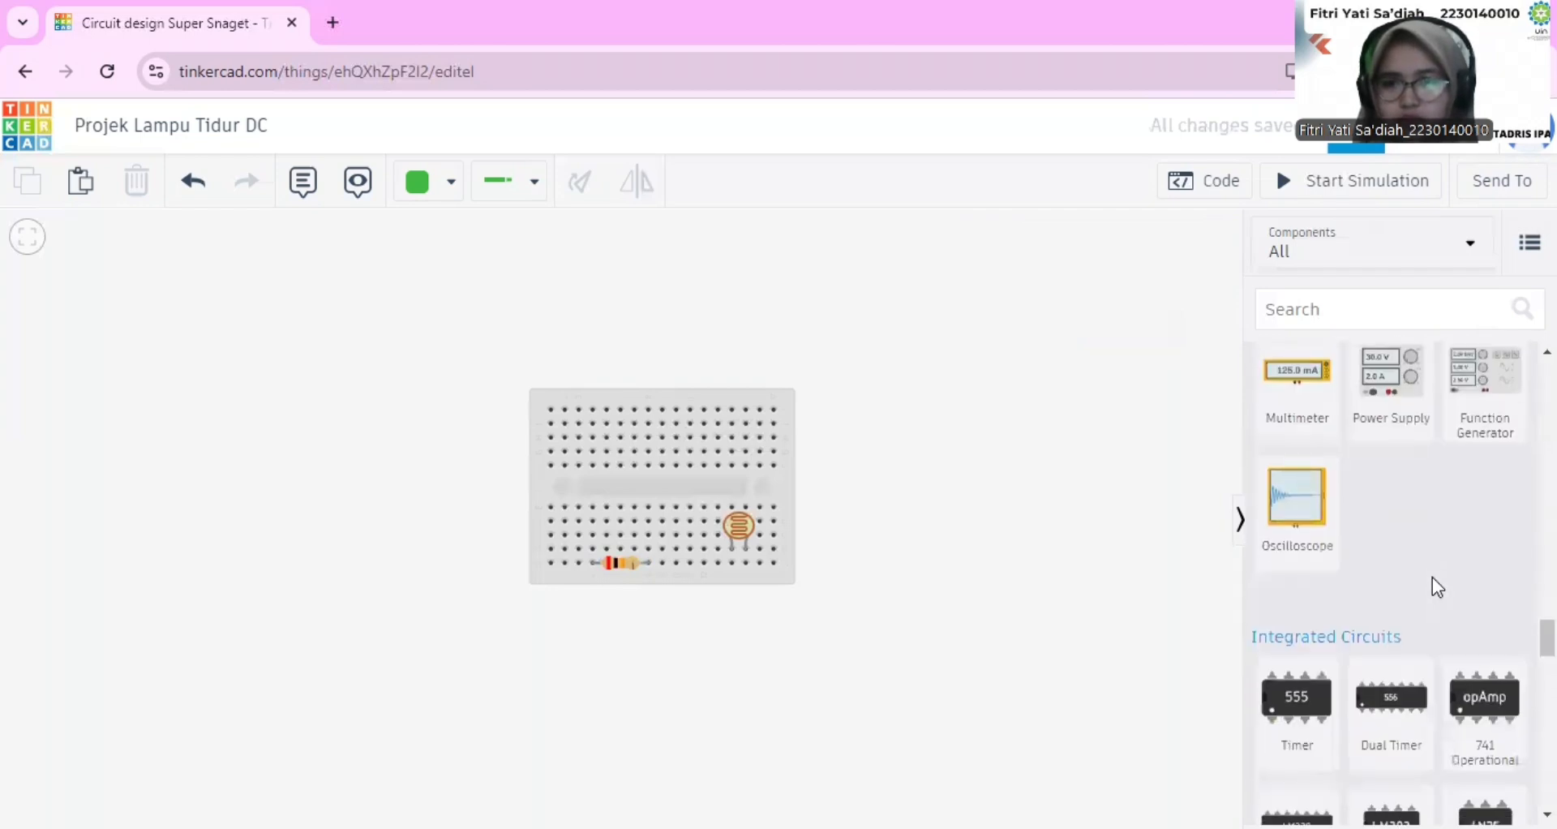
left_click_drag(1325, 526, 670, 440)
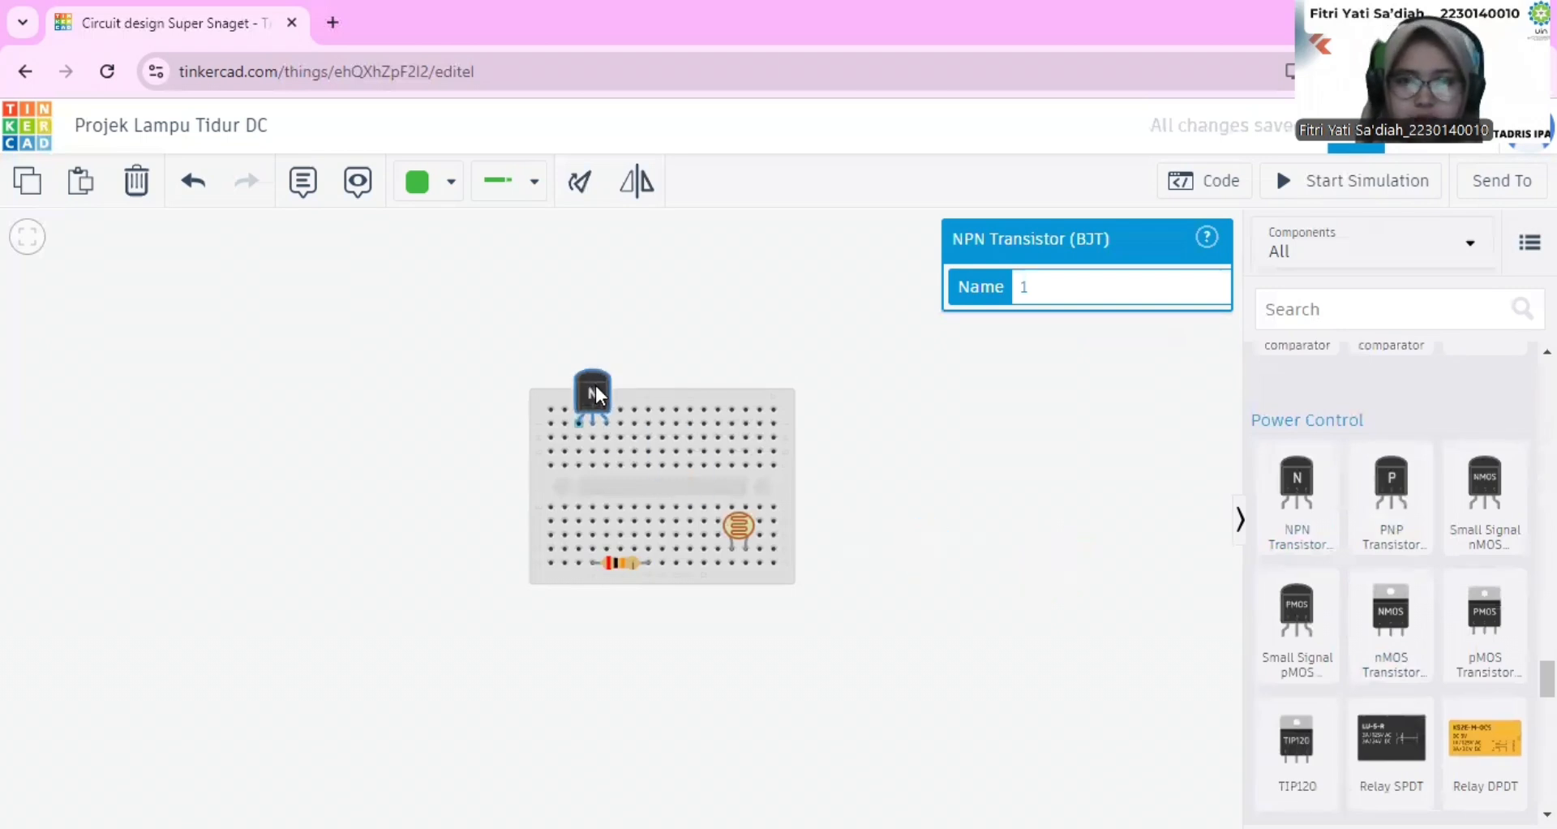
left_click_drag(600, 390, 614, 393)
left_click(679, 436)
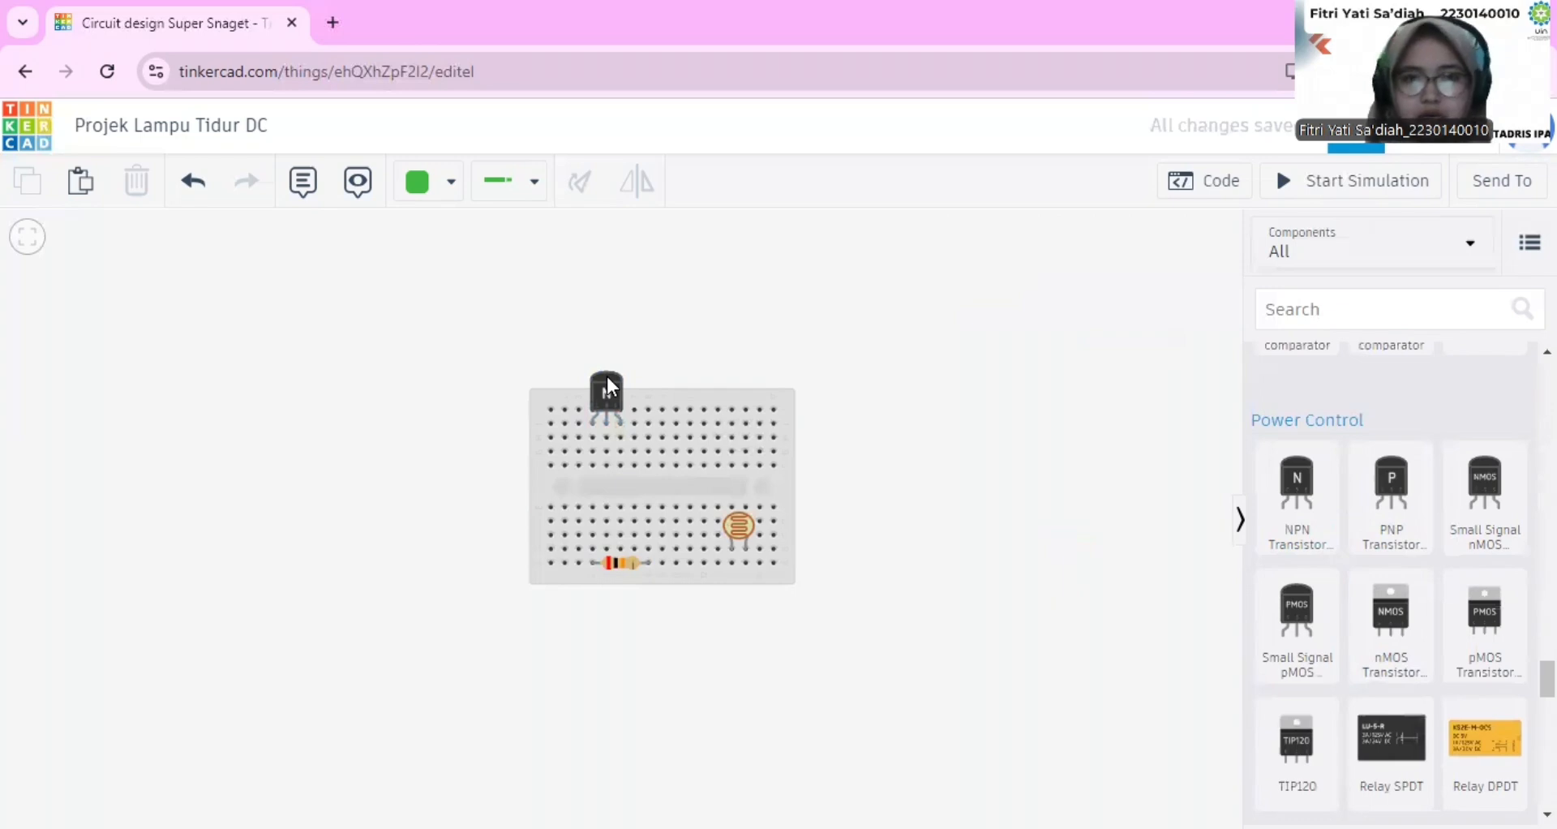
left_click_drag(605, 370, 605, 369)
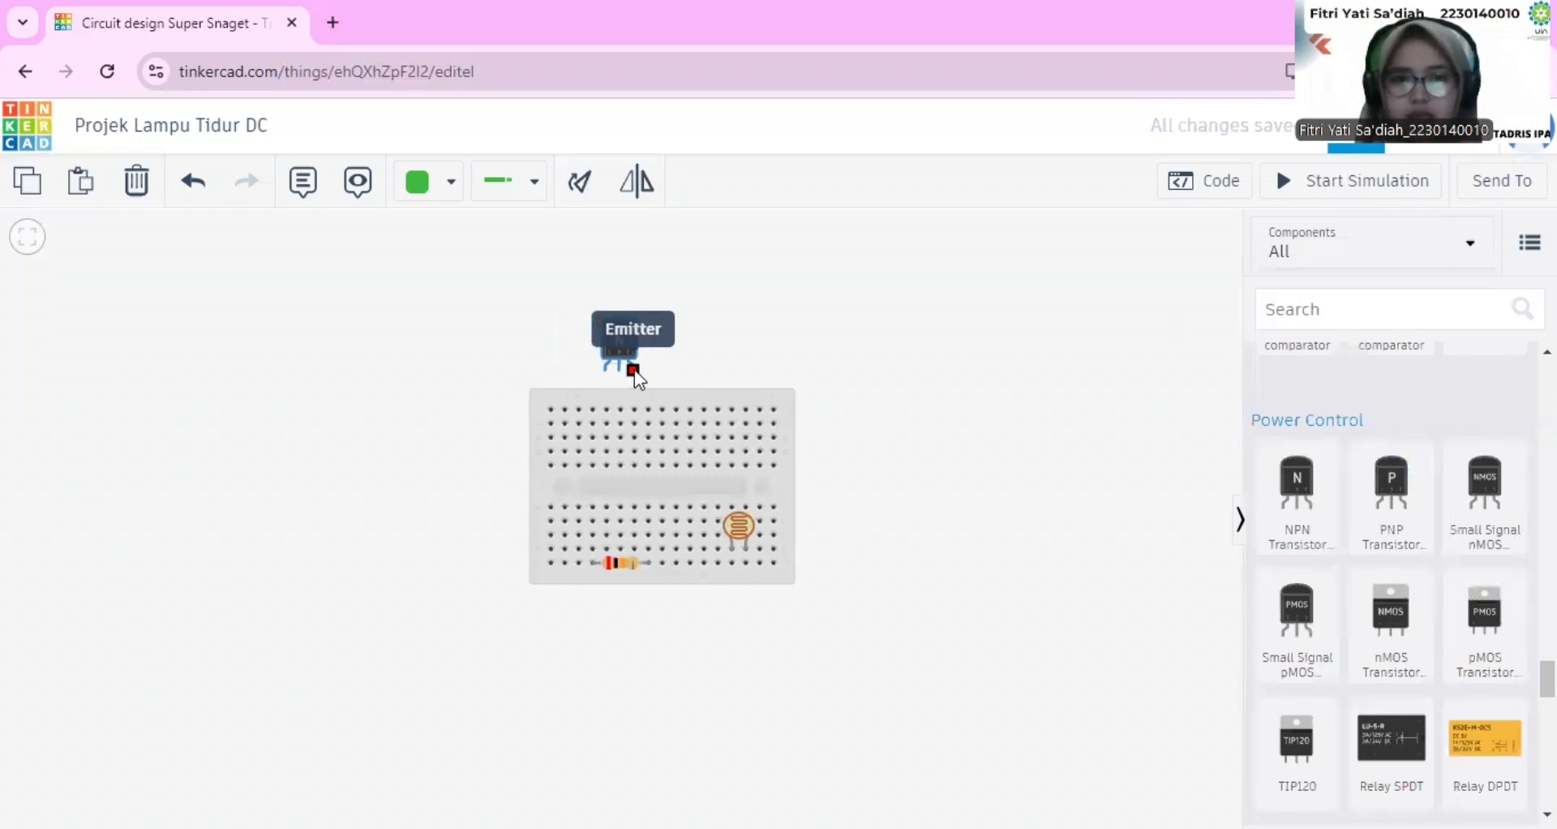
left_click_drag(620, 337, 610, 386)
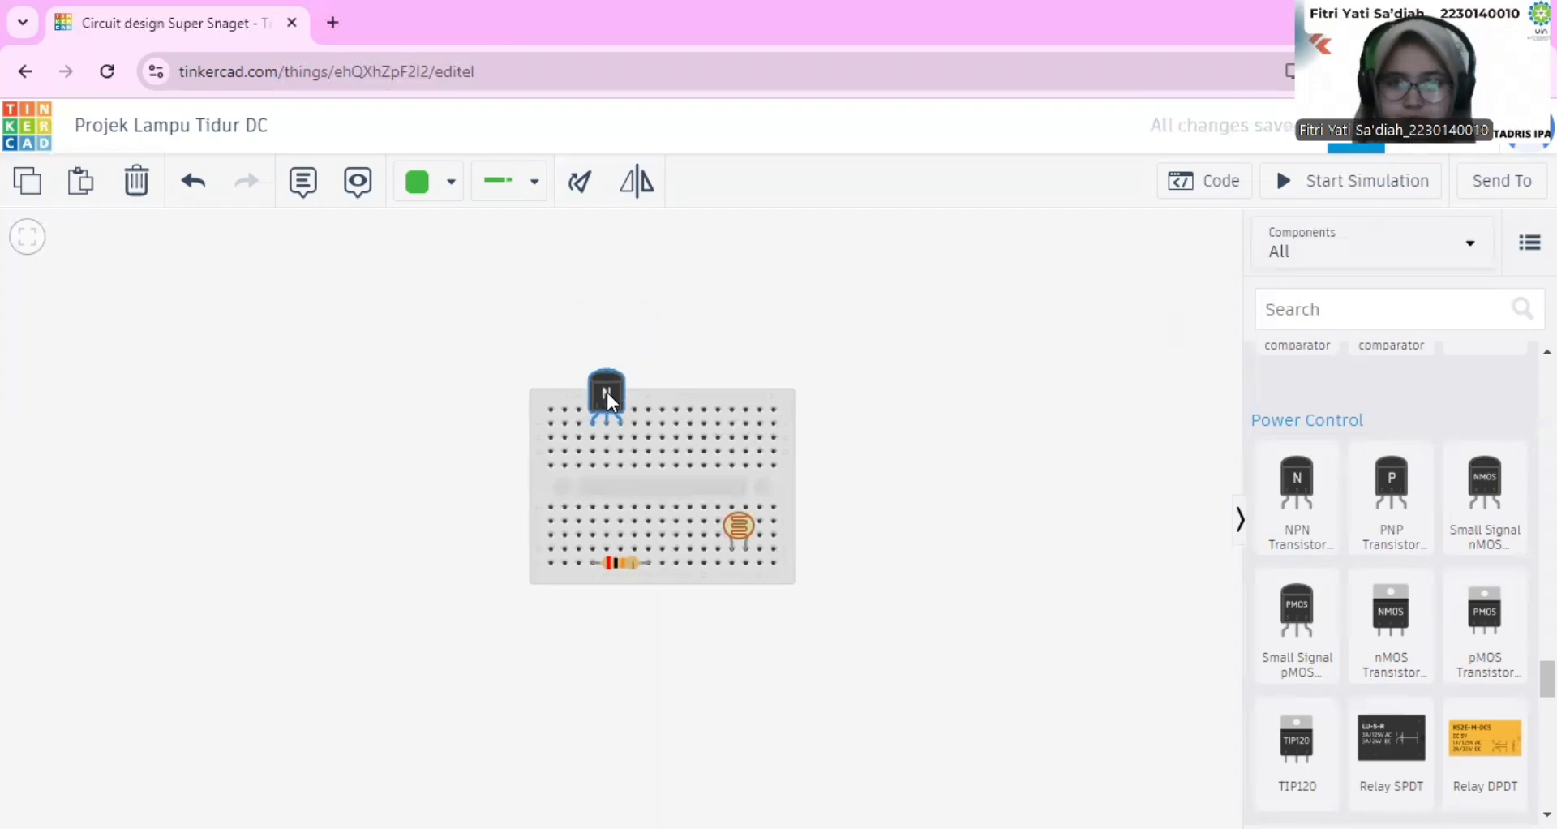
- Add a second resistor to the right of the breadboard and set its resistance to 20 kΩ
scroll(1314, 556, "up", 10)
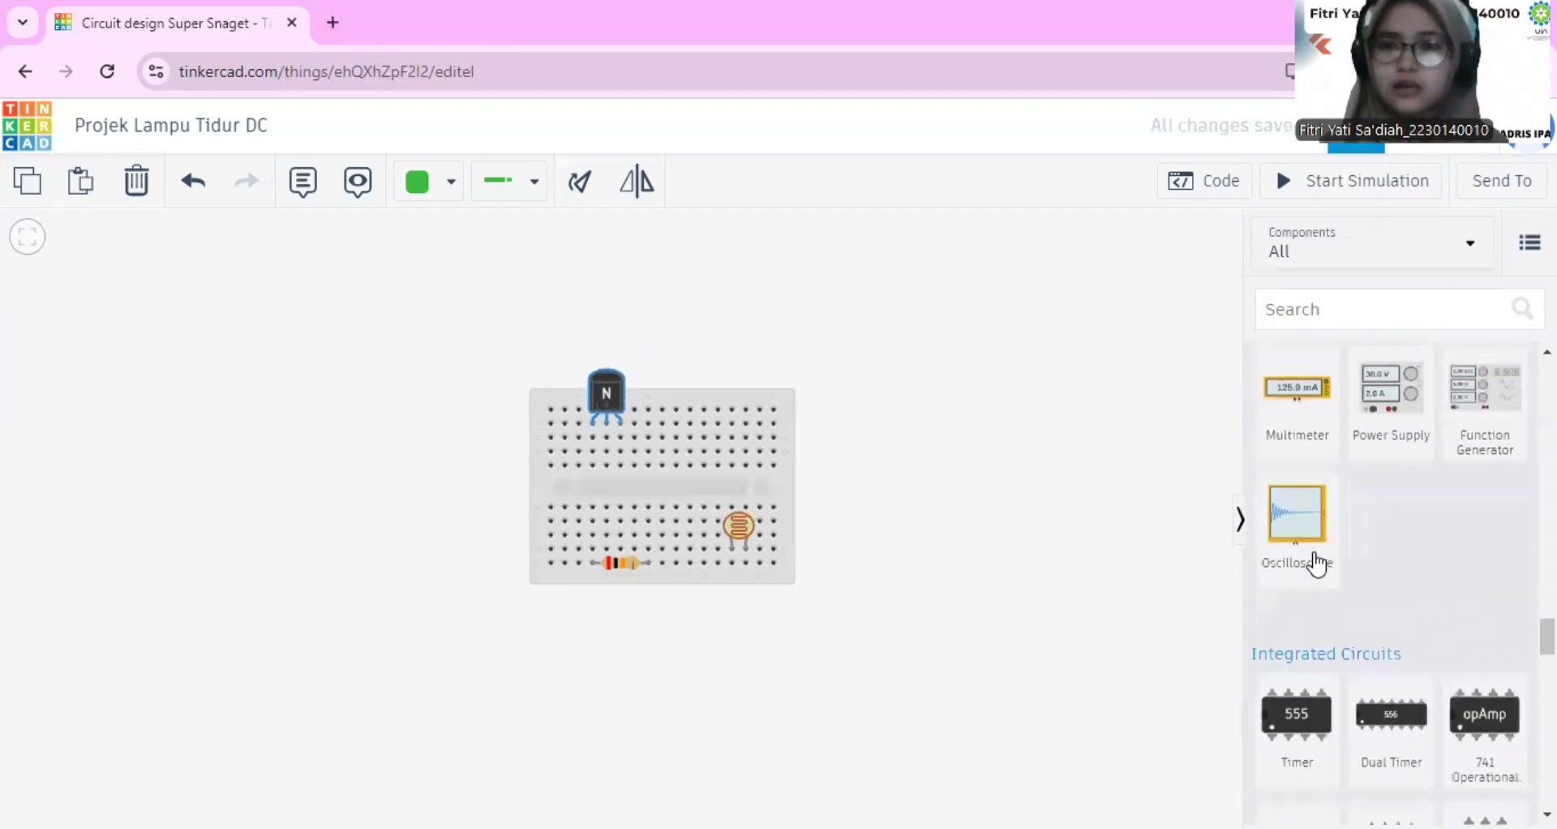
scroll(1315, 561, "up", 1)
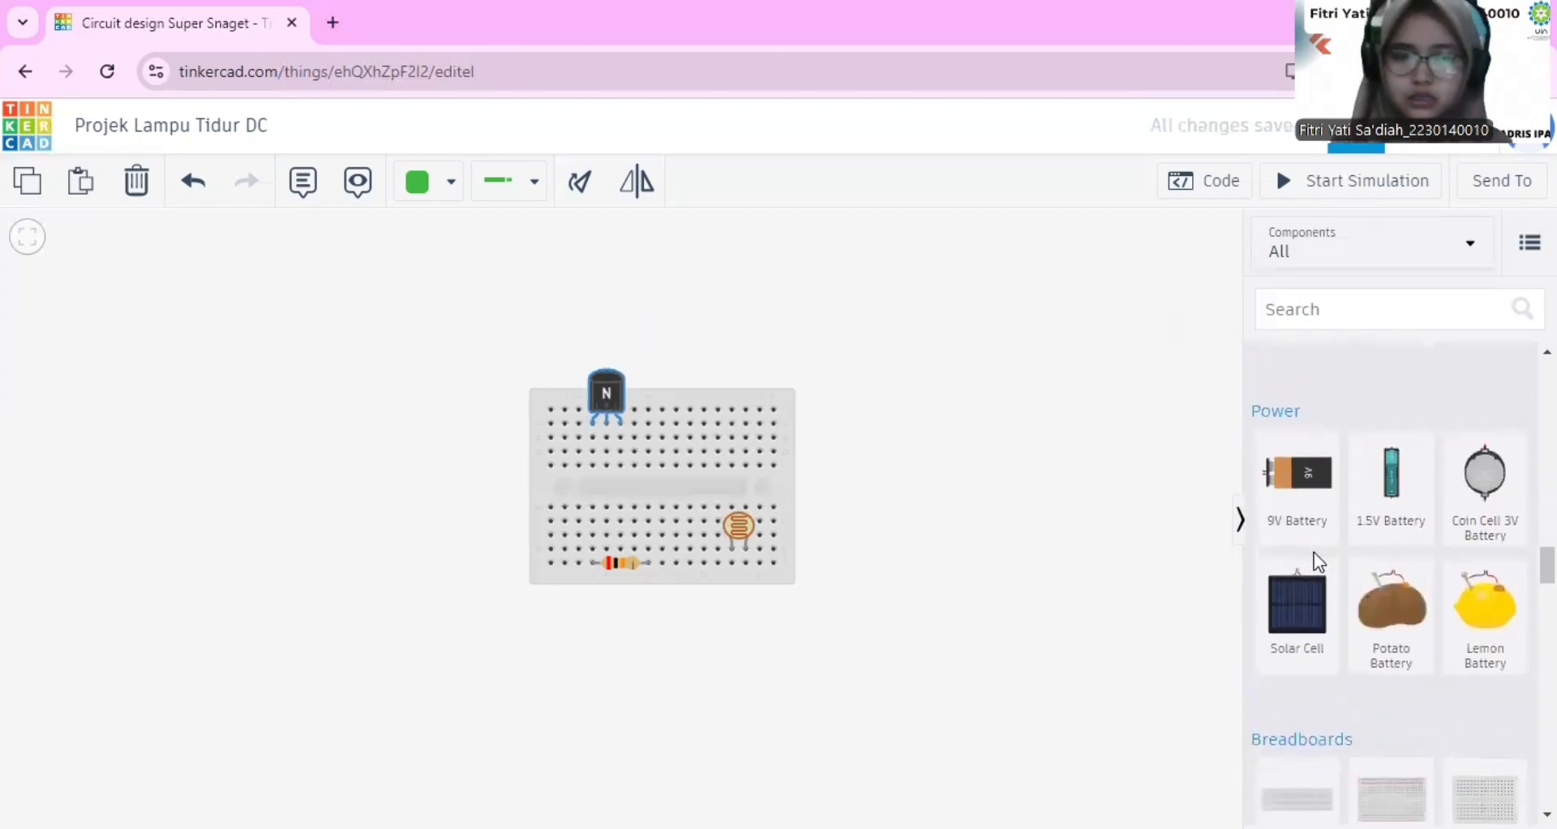
scroll(1315, 562, "up", 12)
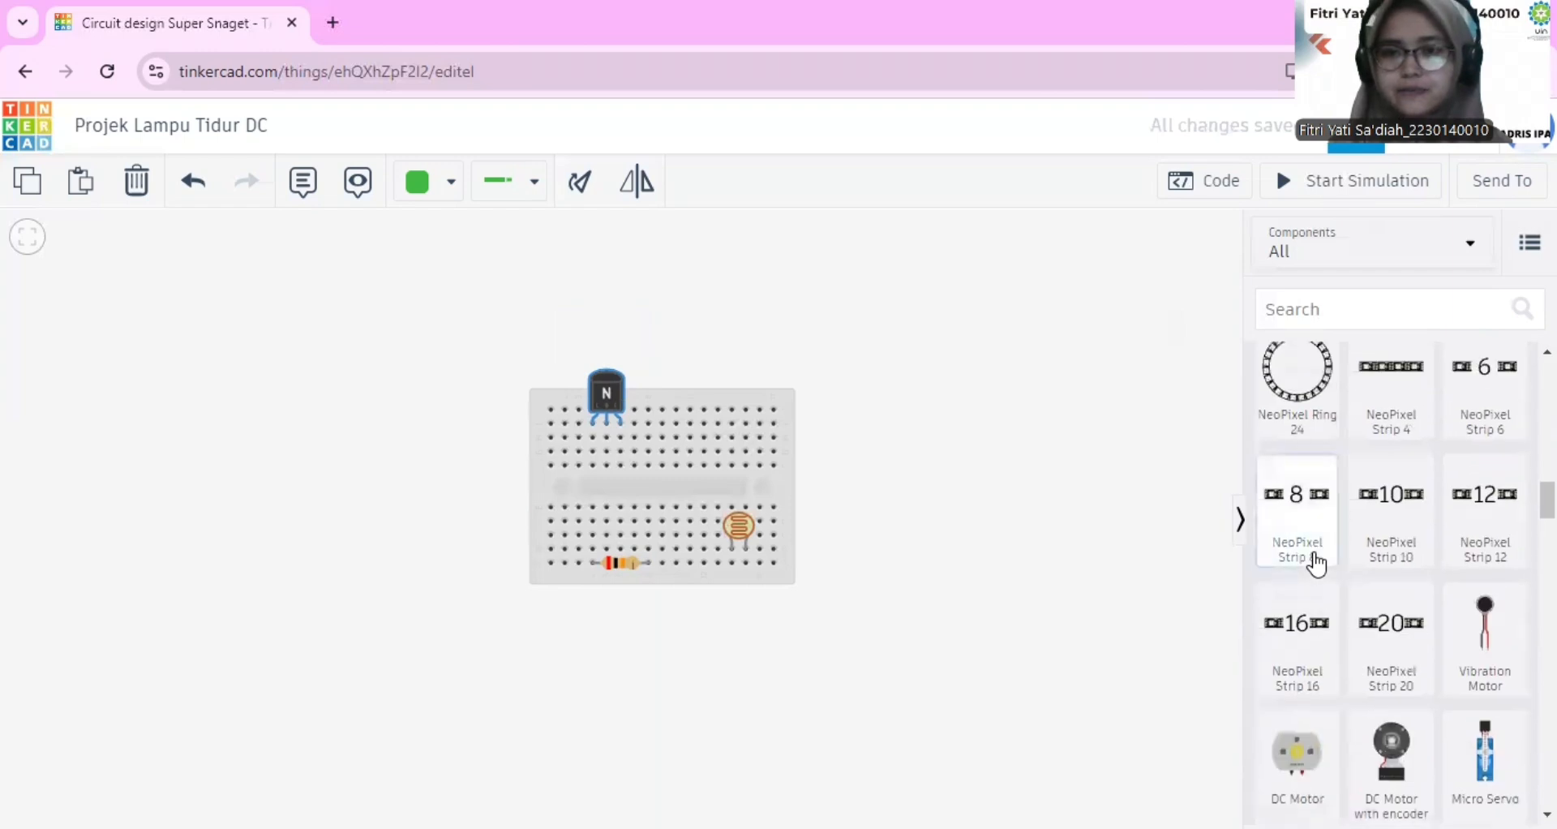
scroll(1313, 556, "up", 14)
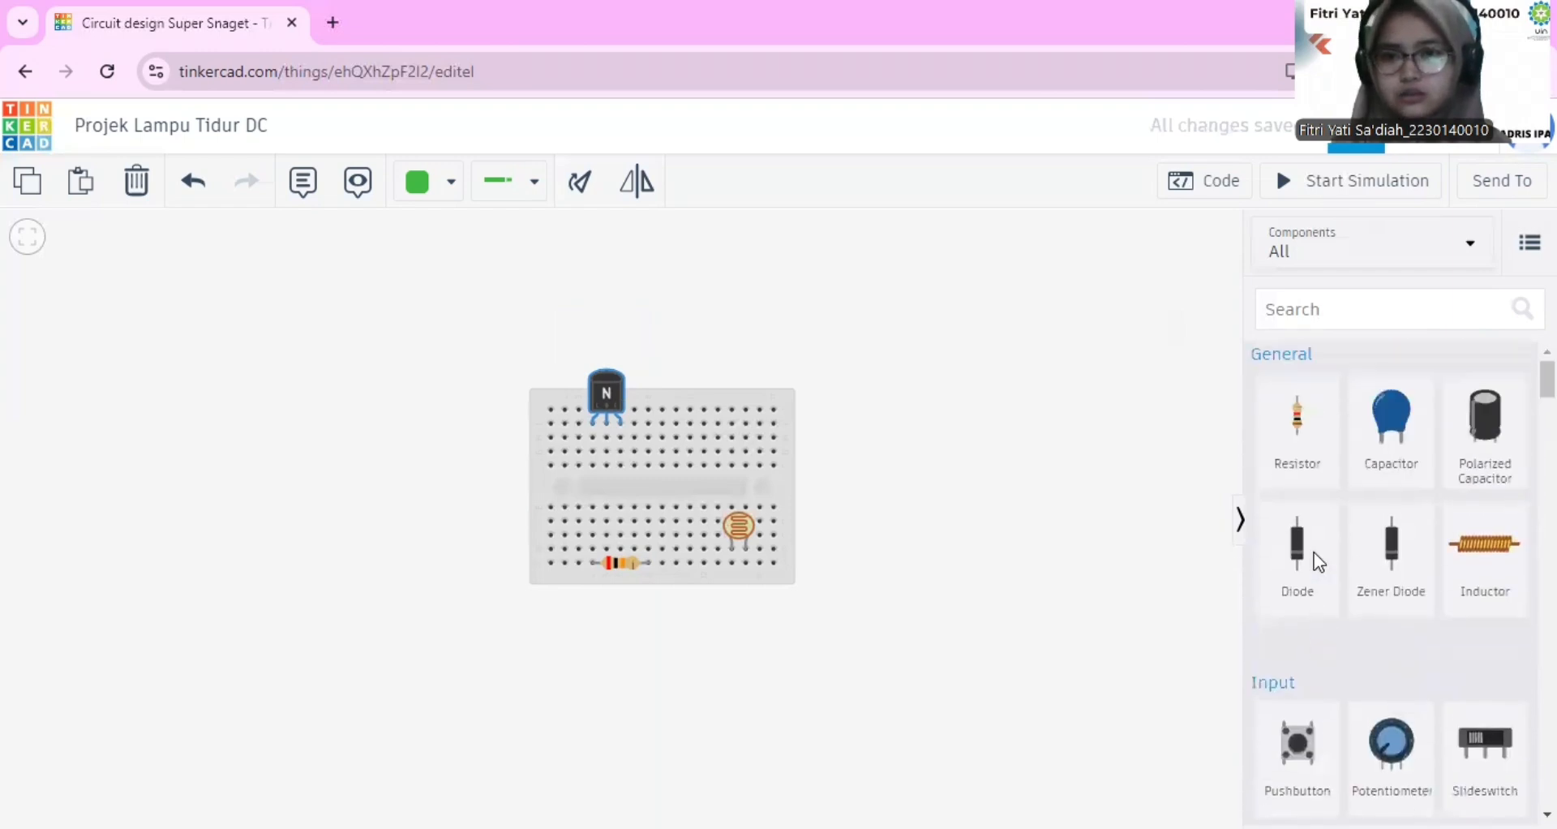
left_click_drag(1294, 420, 932, 499)
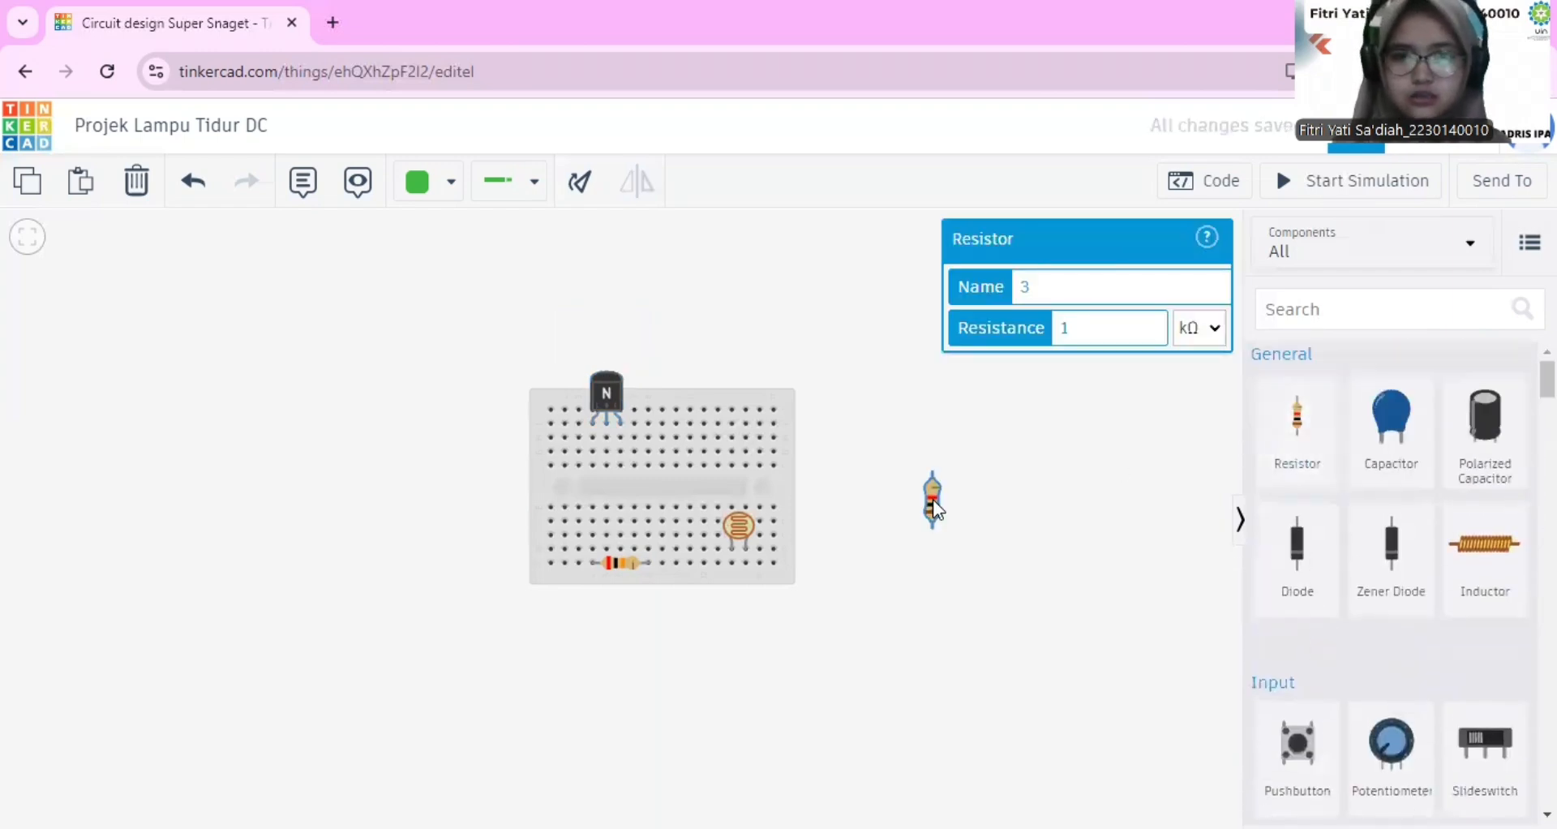
- Rotate the new resistor to horizontal and seat it in the breadboard's third row, its left leg in the transistor's emitter column
left_click(570, 185)
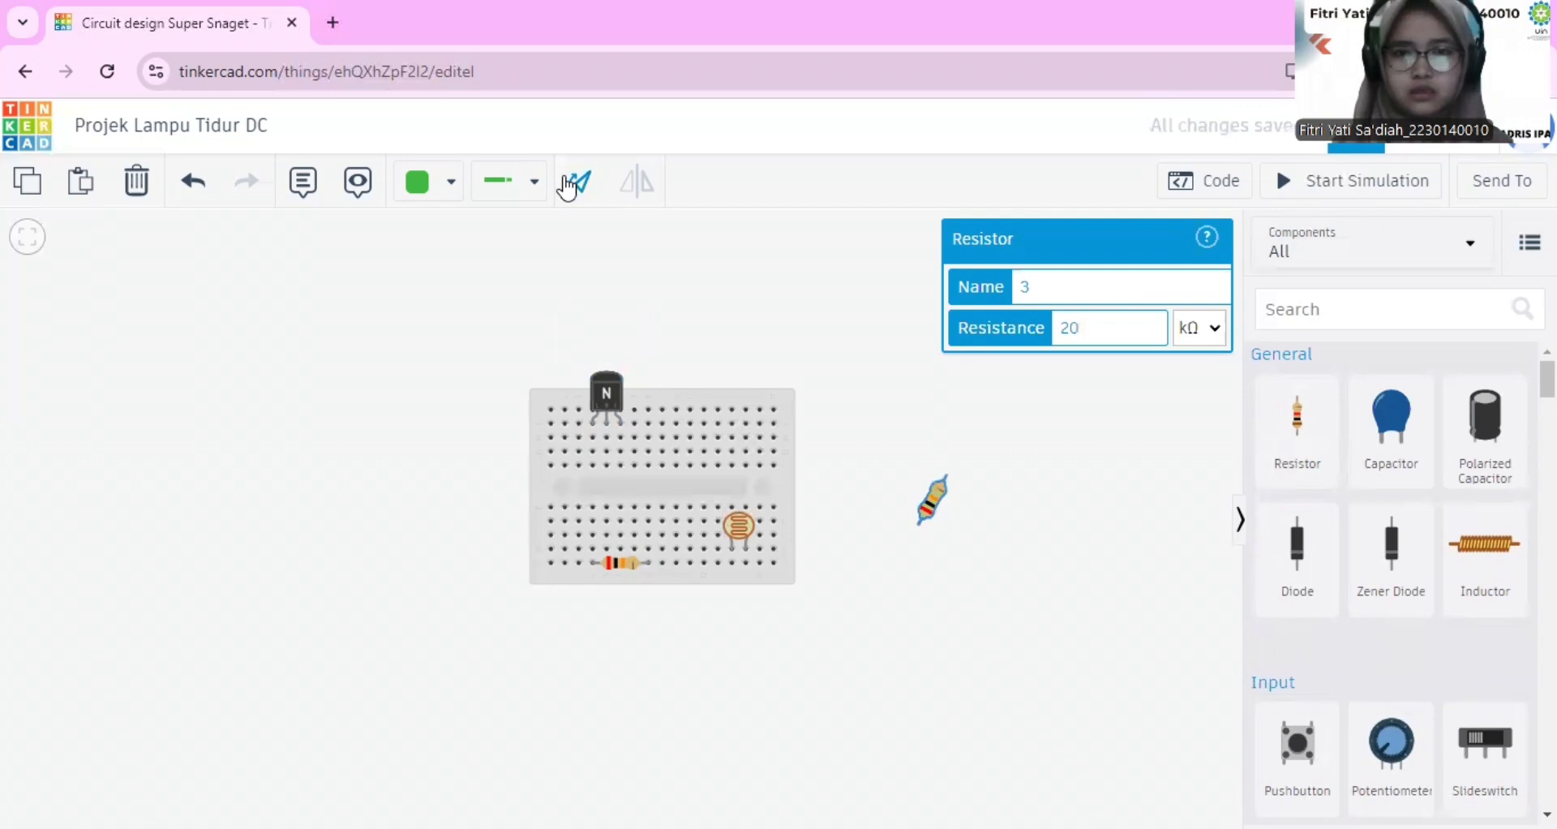
left_click(570, 185)
left_click(570, 185)
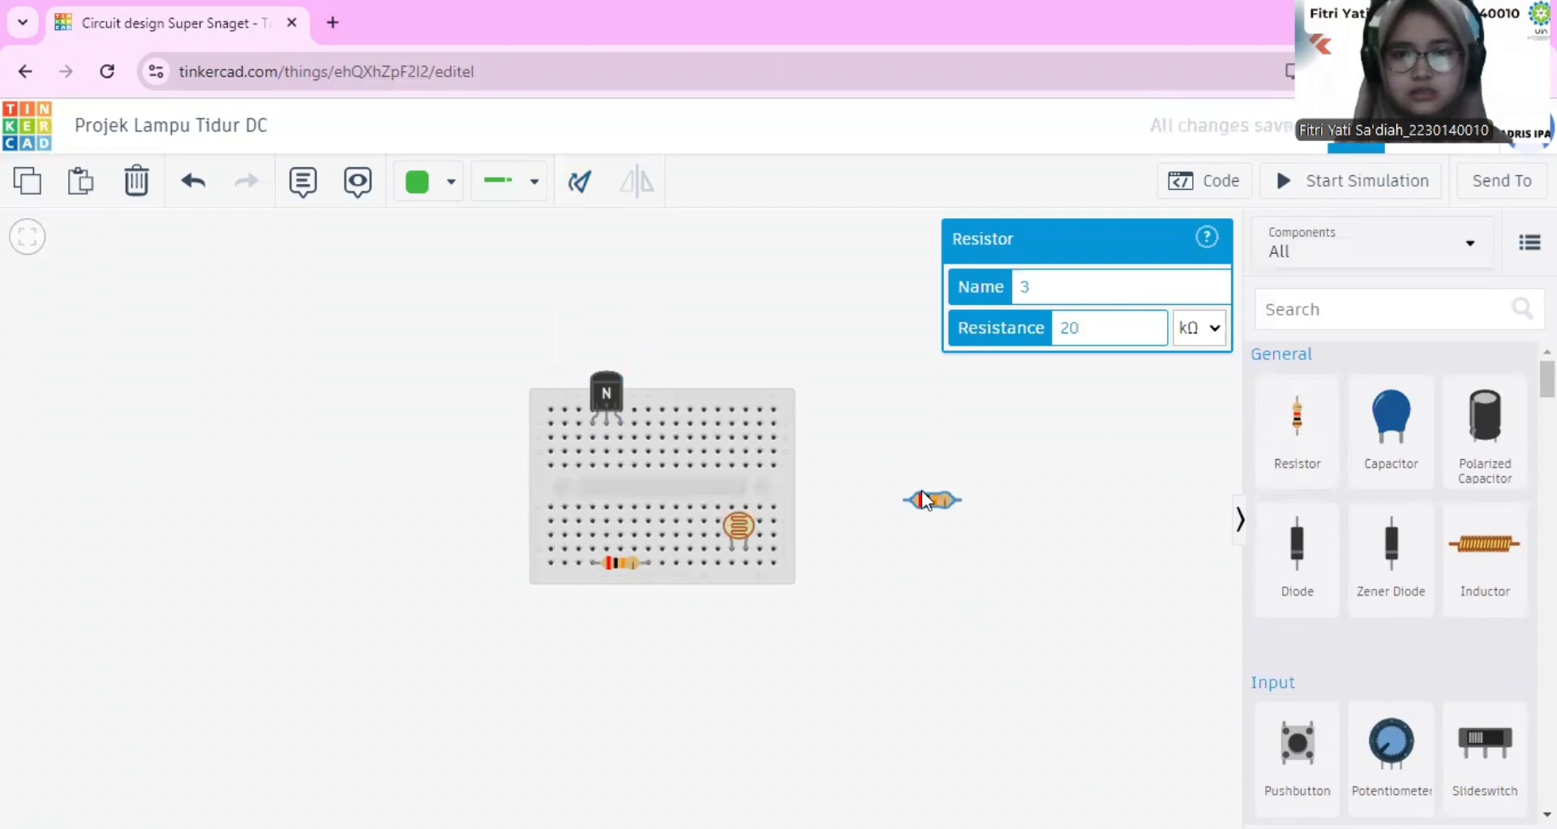
left_click_drag(927, 503, 658, 452)
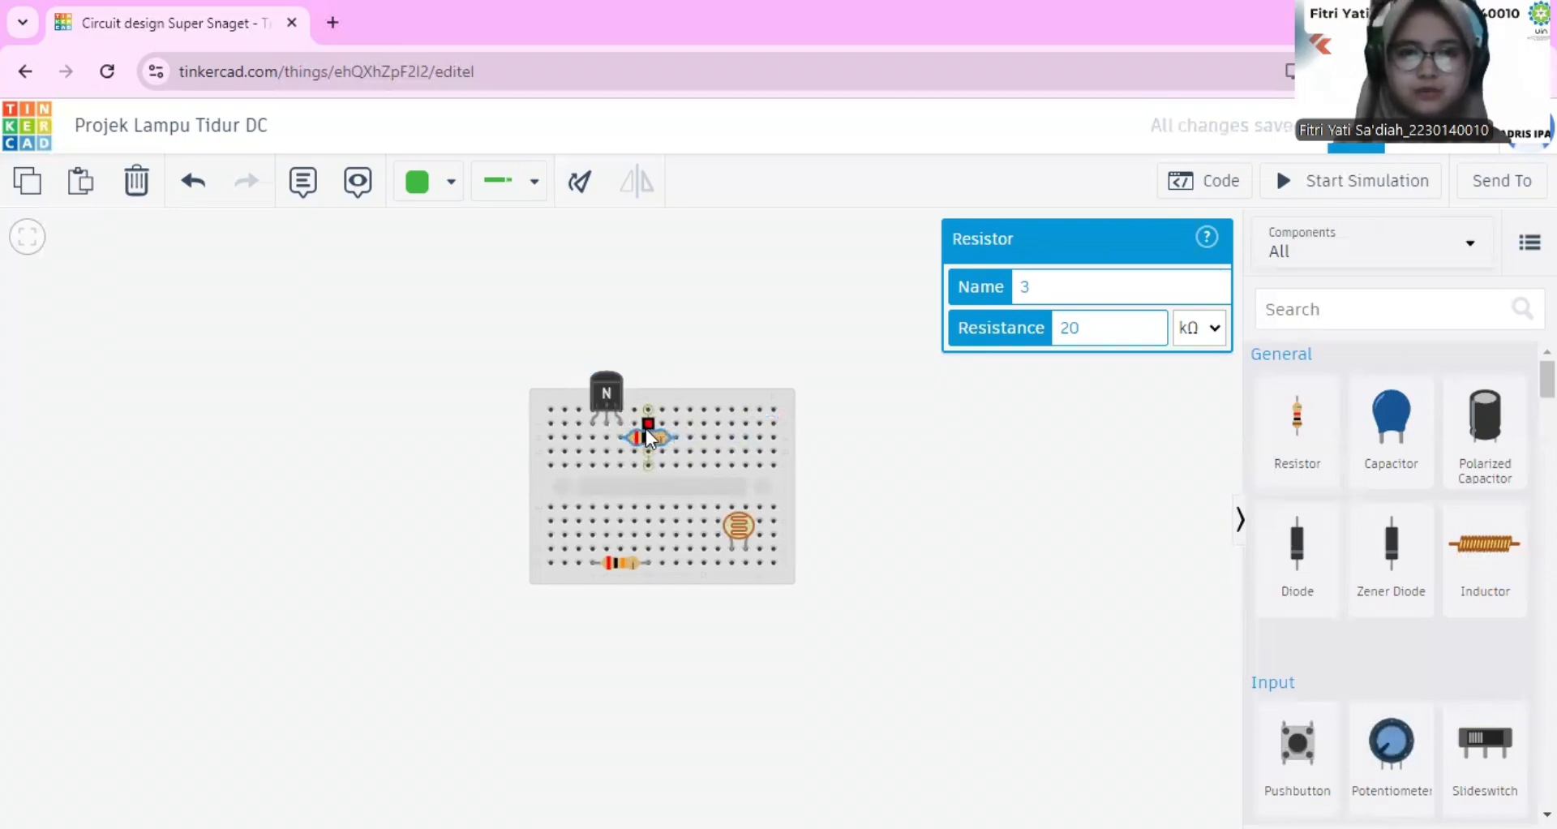
left_click(856, 504)
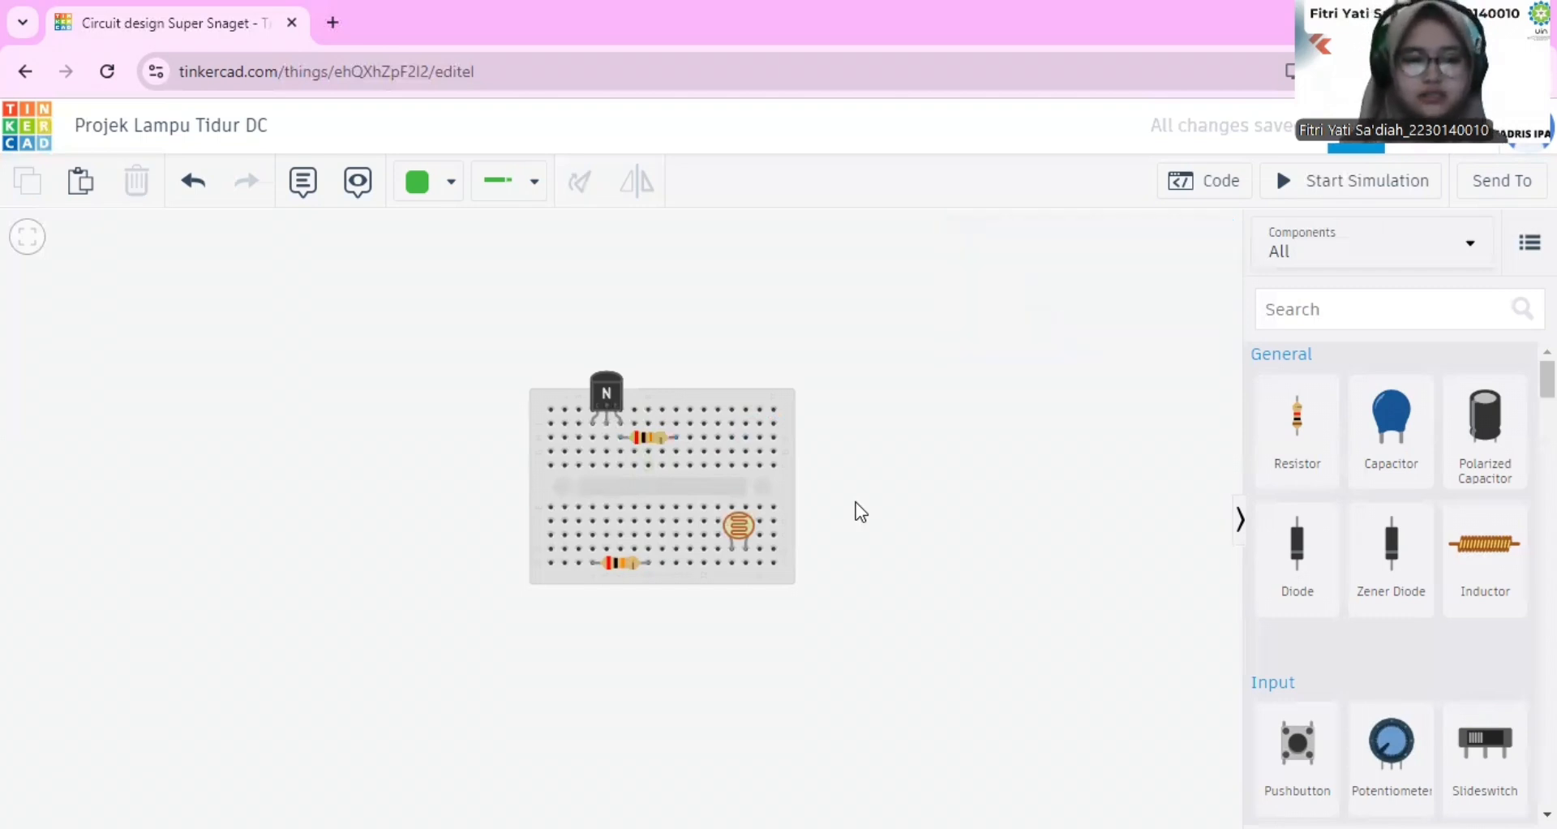
- Add a 9V battery and position it to the right of the breadboard's upper half, with its terminals facing the board
scroll(1384, 629, "down", 15)
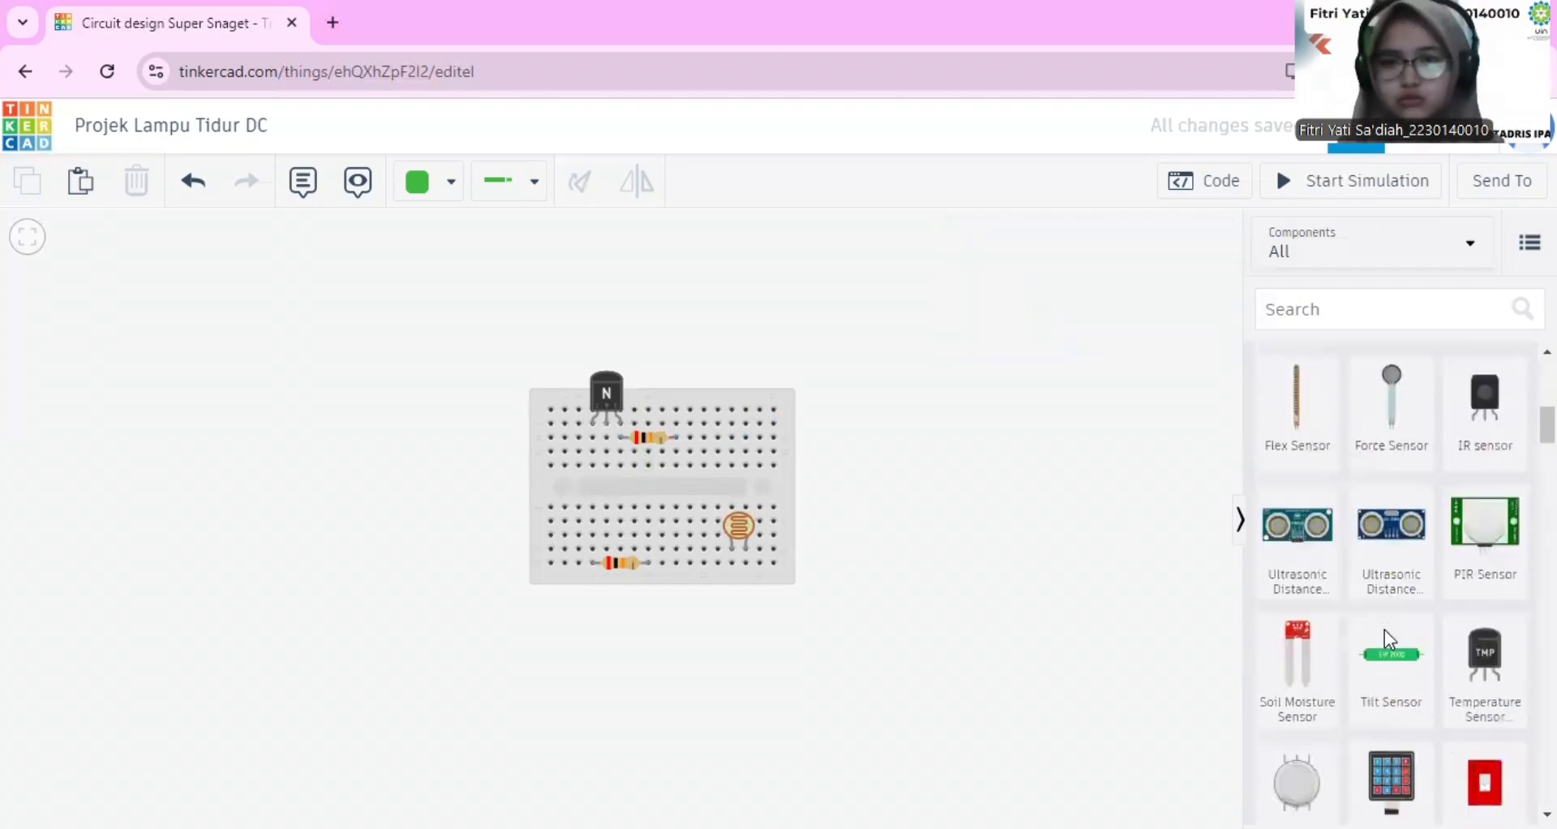
scroll(1387, 640, "down", 6)
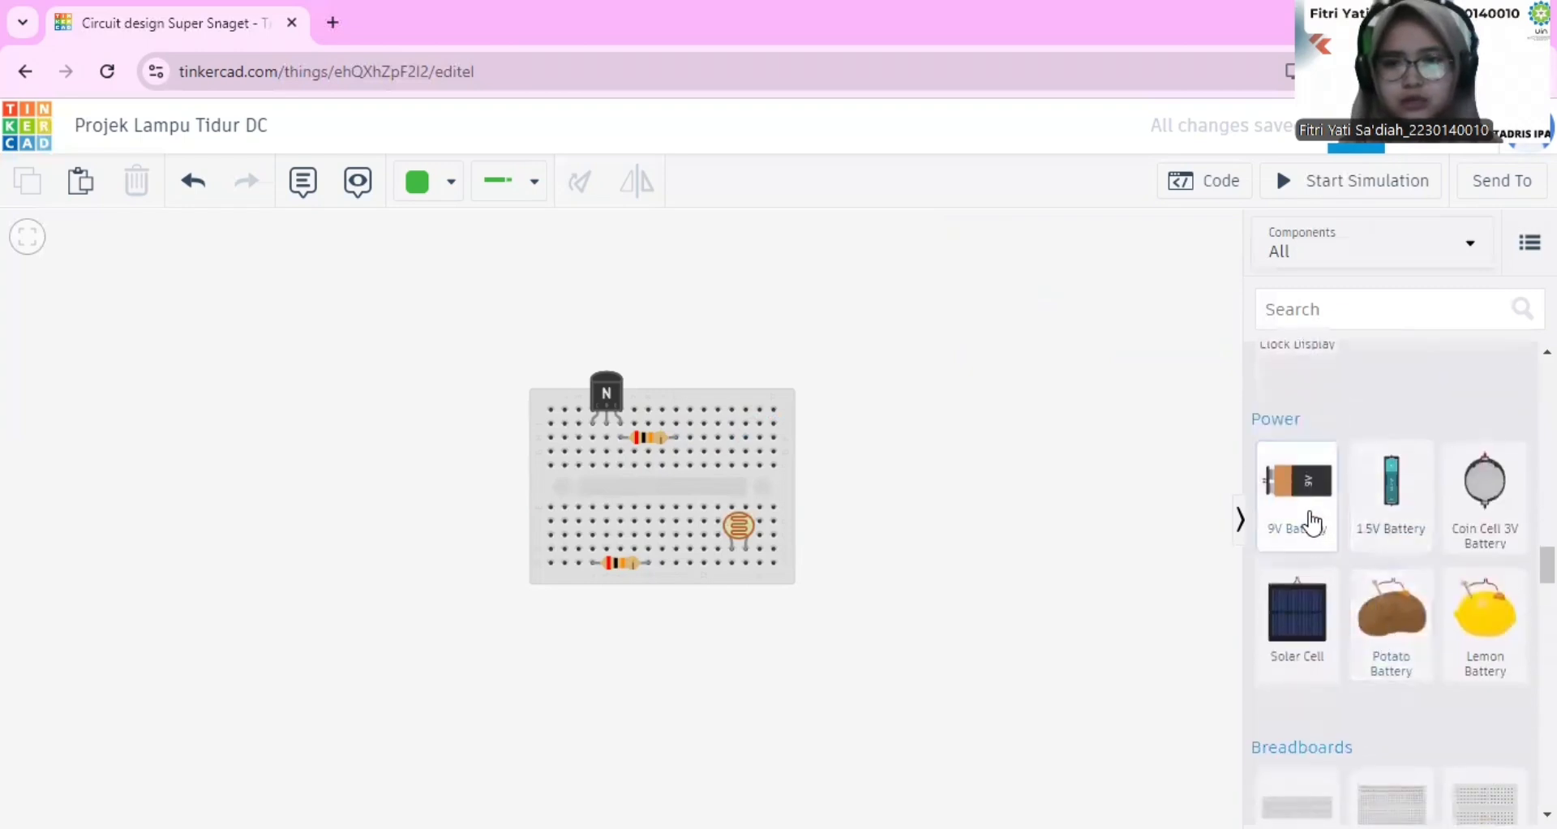
left_click_drag(1311, 523, 996, 501)
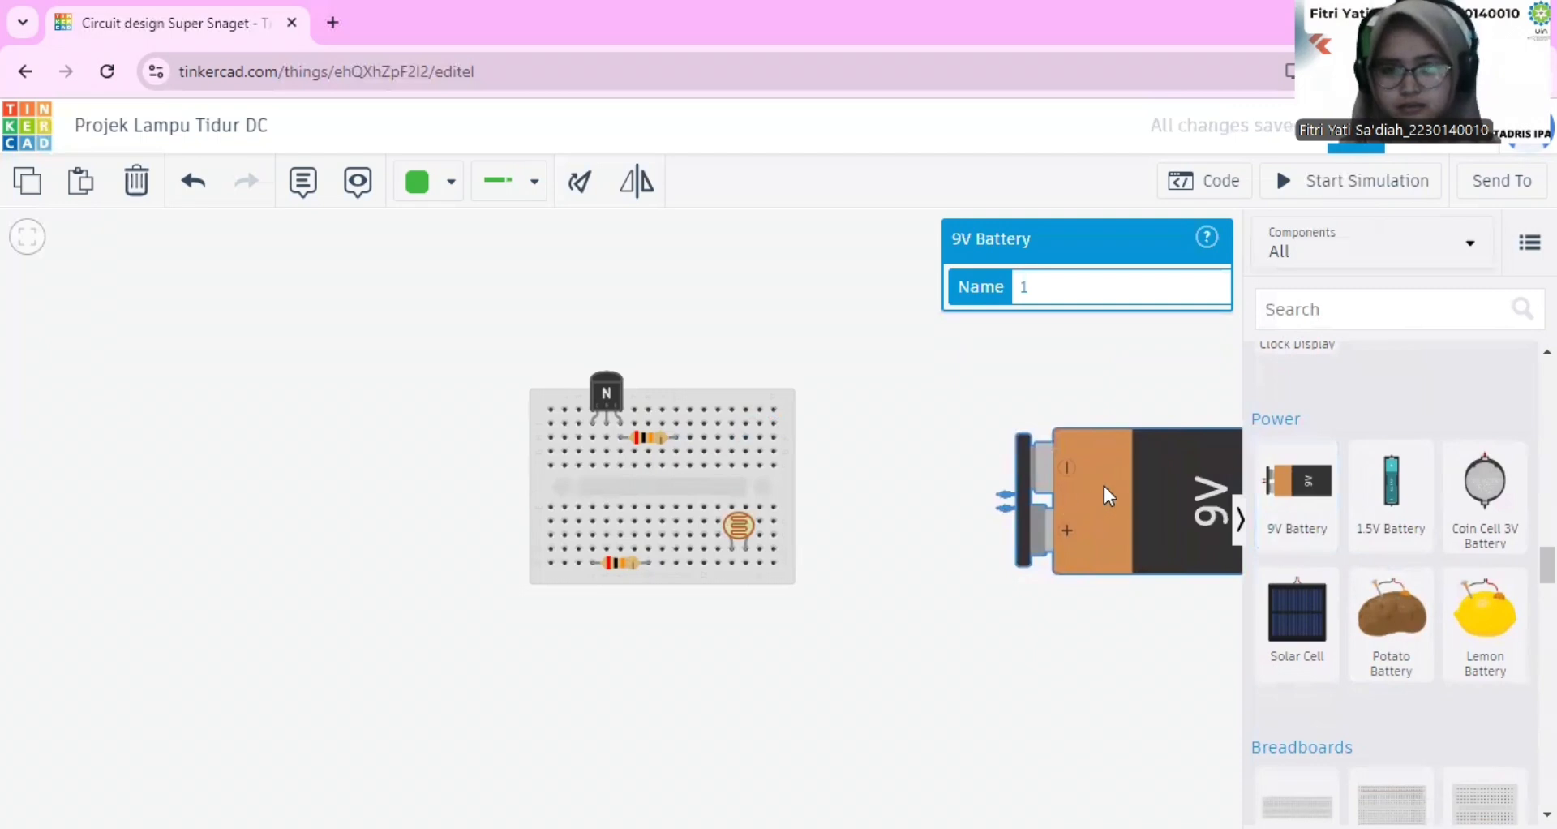
left_click_drag(1103, 484, 974, 449)
left_click_drag(979, 427, 972, 426)
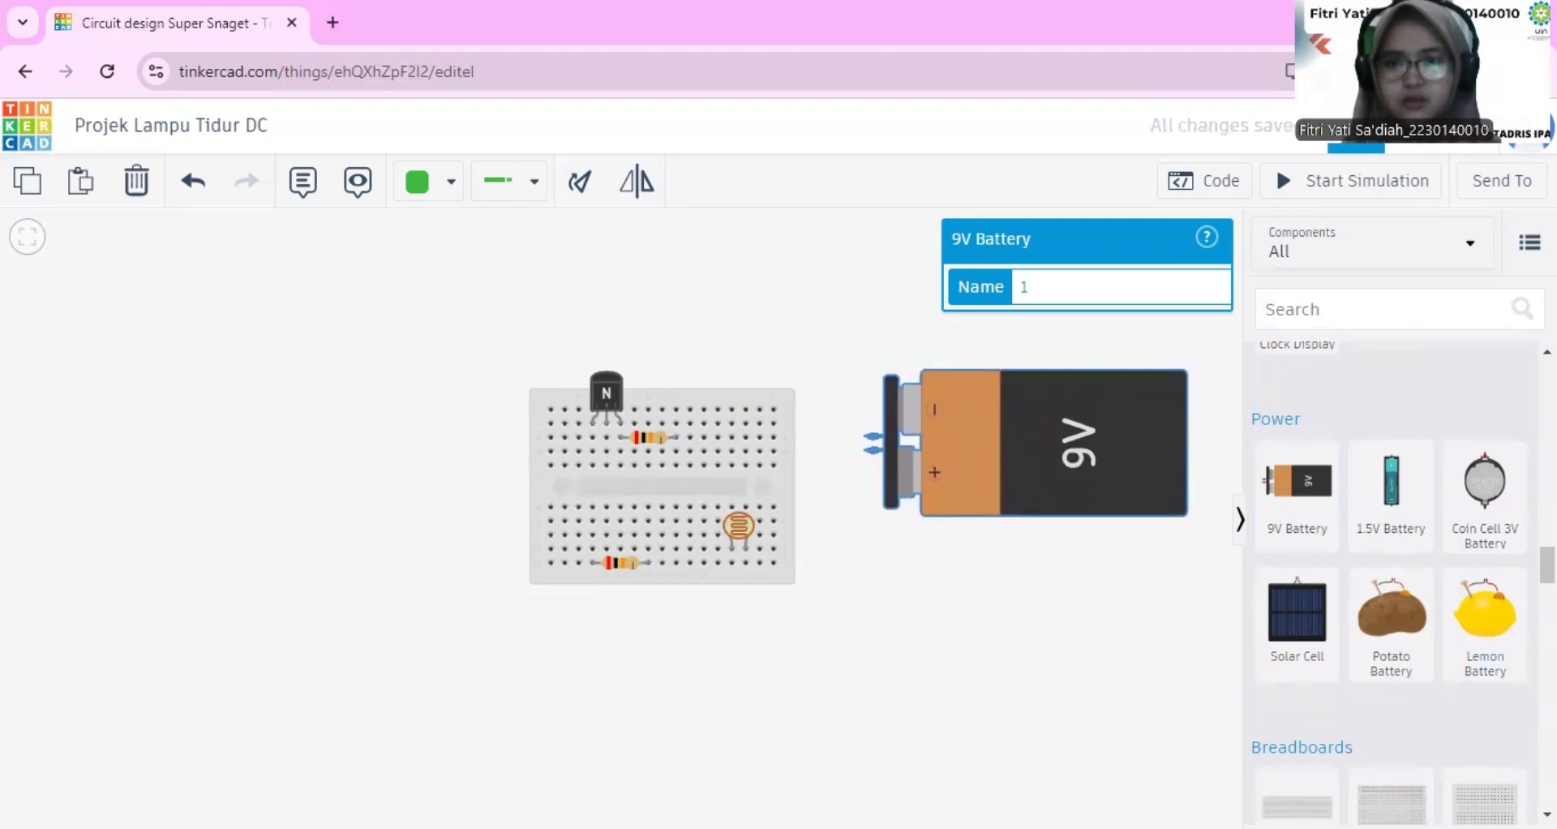
- Find the LED in the component library and place a red one just outside the breadboard's lower-right corner
scroll(1390, 568, "down", 6)
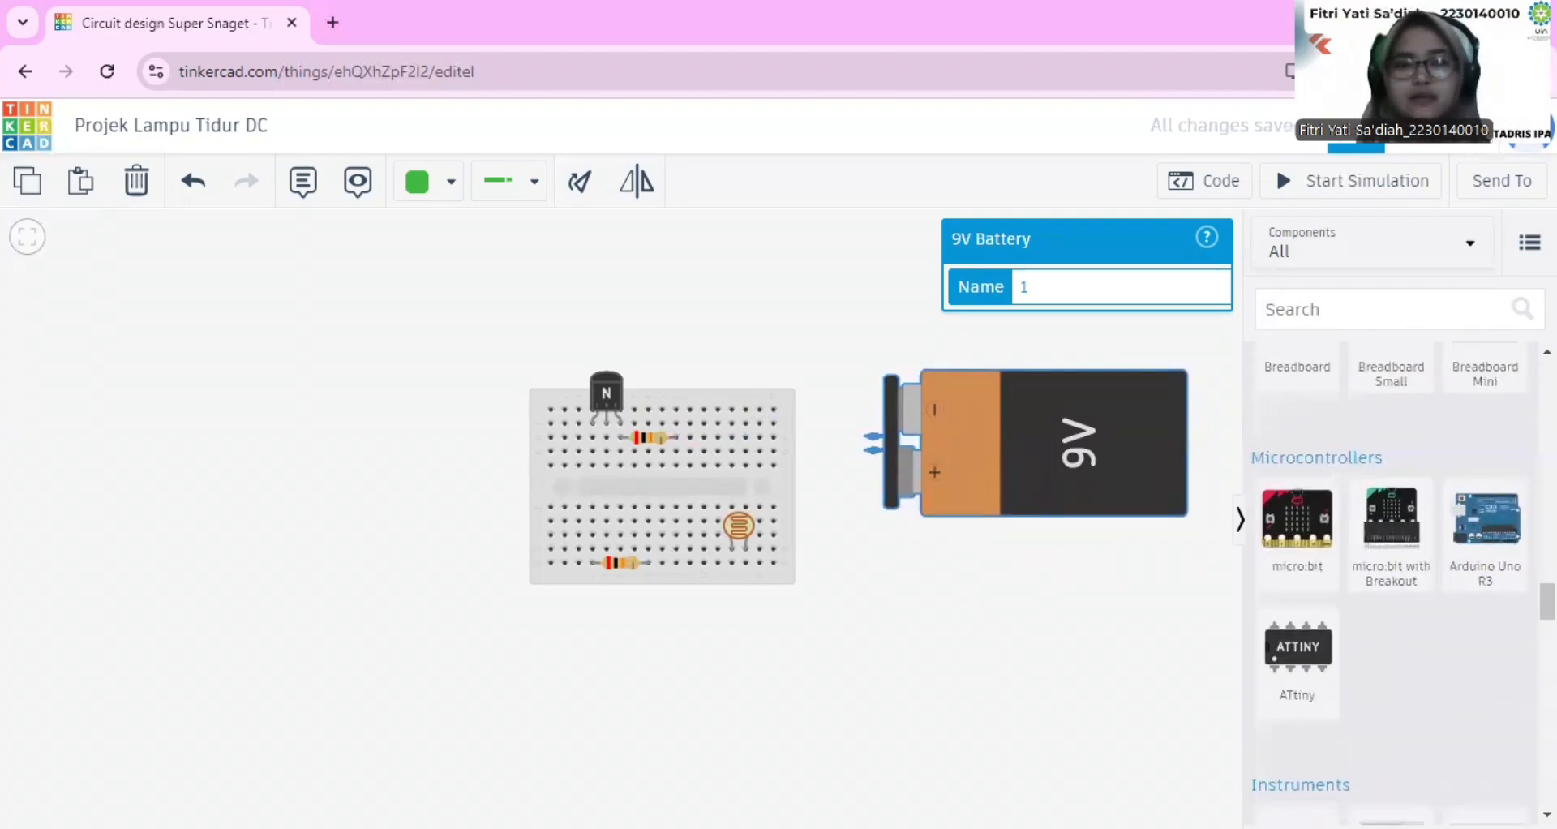
scroll(1427, 674, "down", 9)
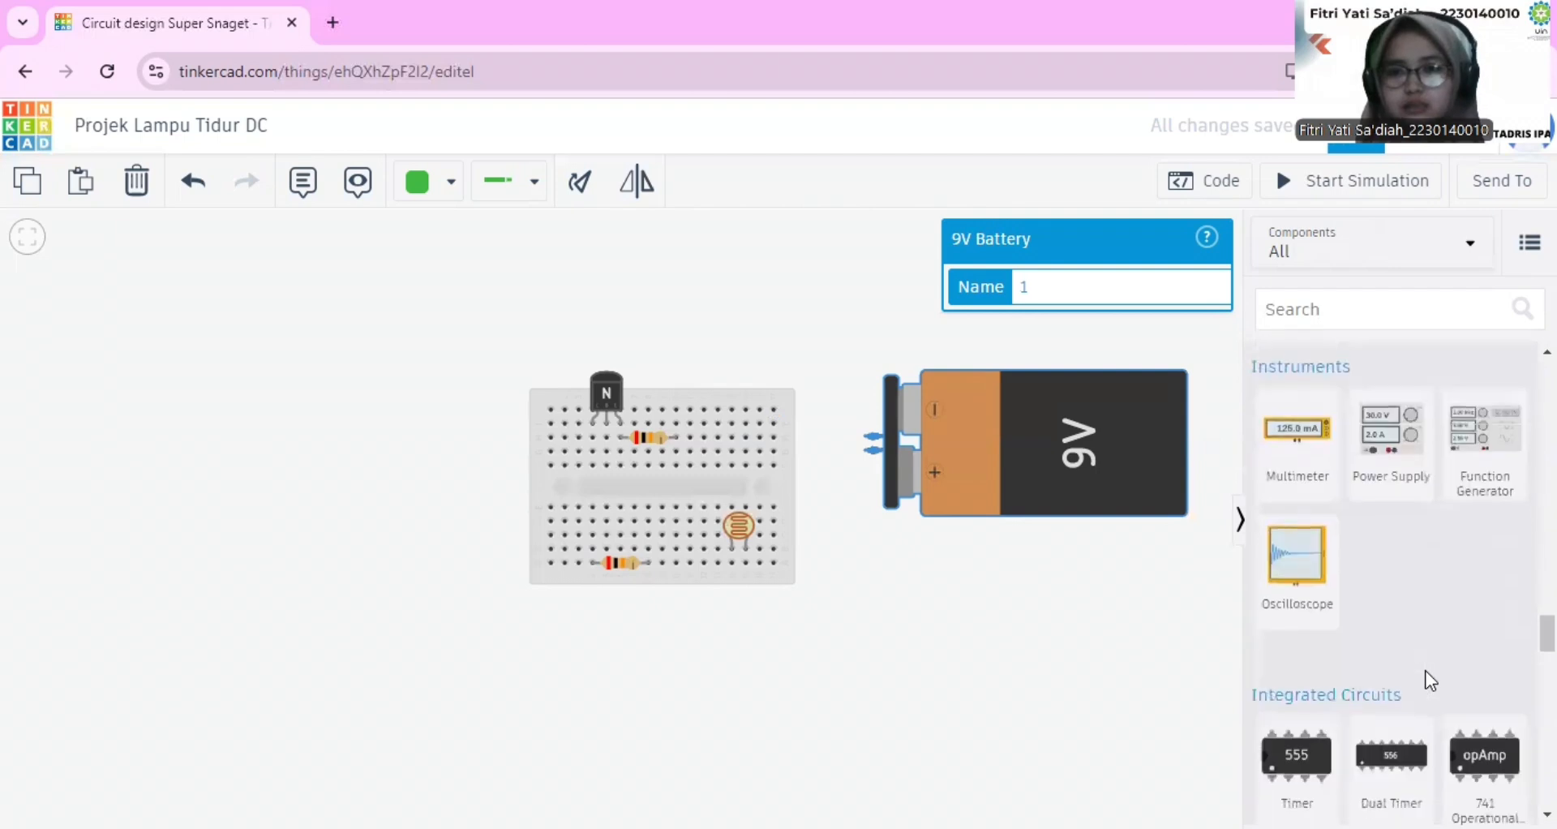
scroll(1427, 680, "down", 10)
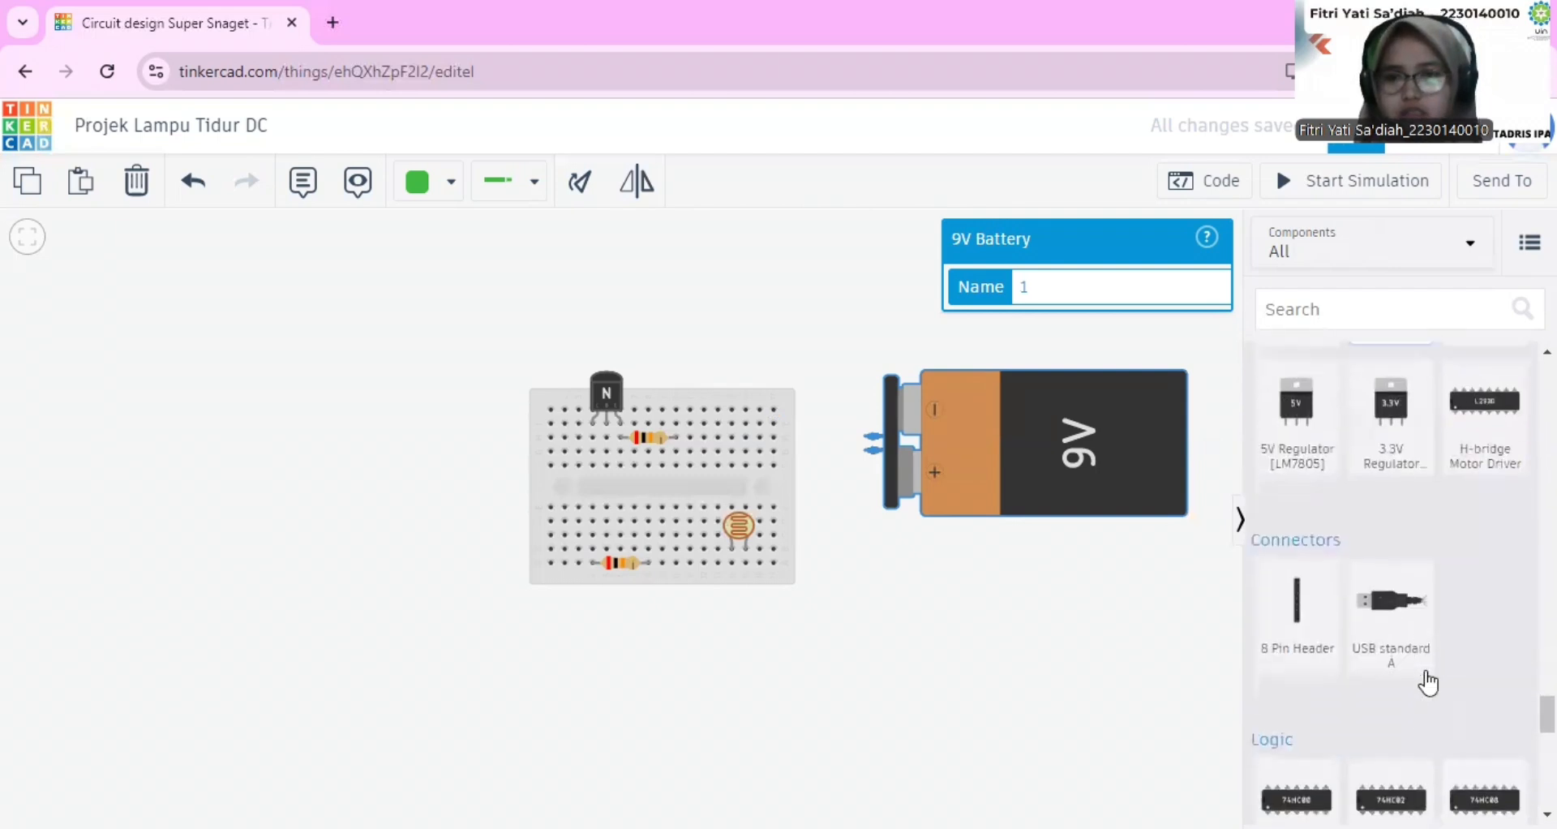
scroll(1428, 682, "down", 4)
scroll(1427, 681, "up", 12)
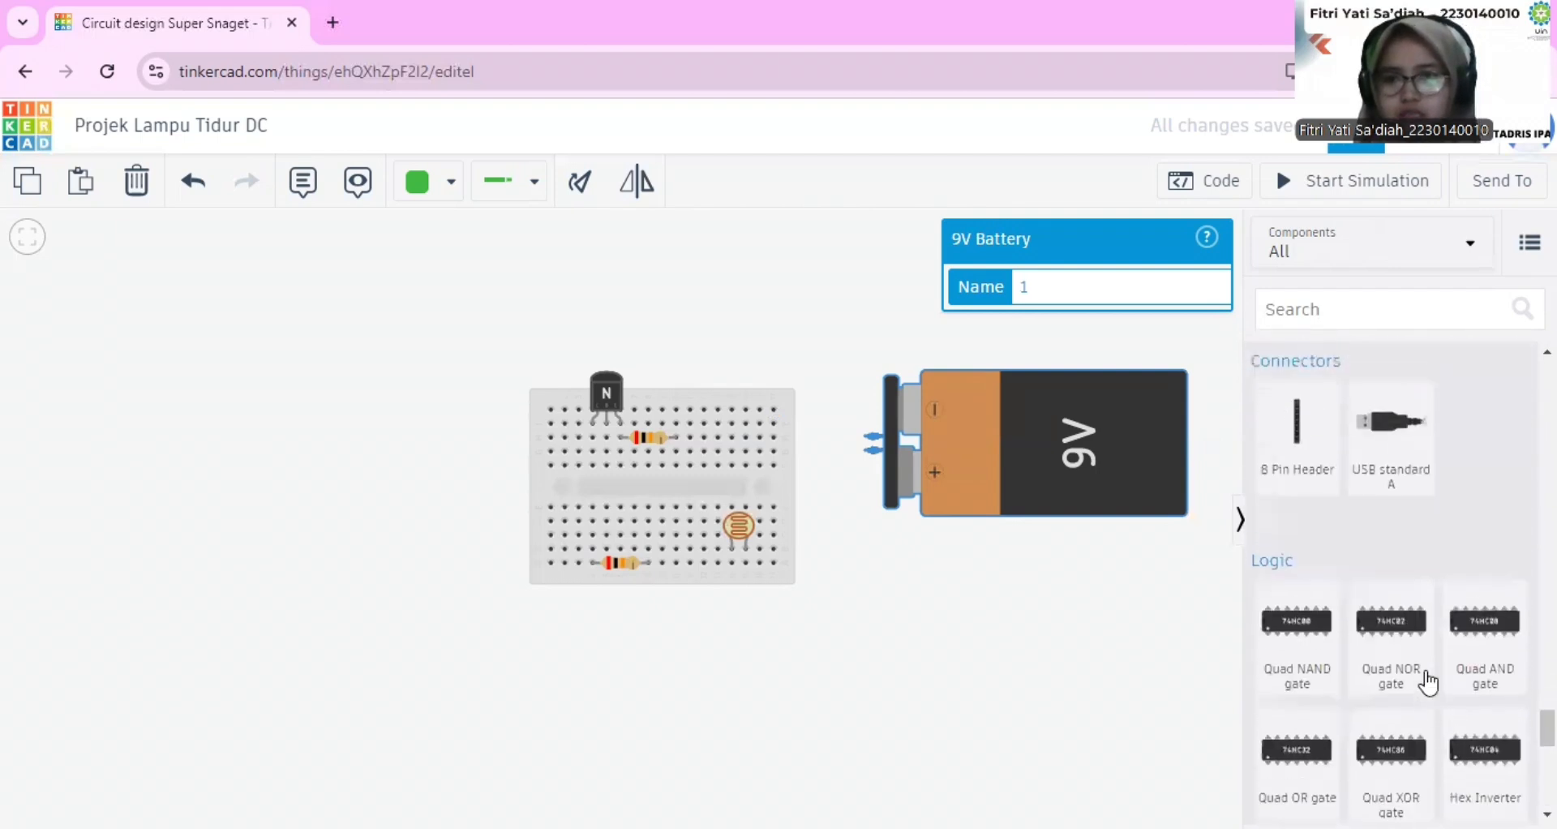
scroll(1428, 681, "up", 10)
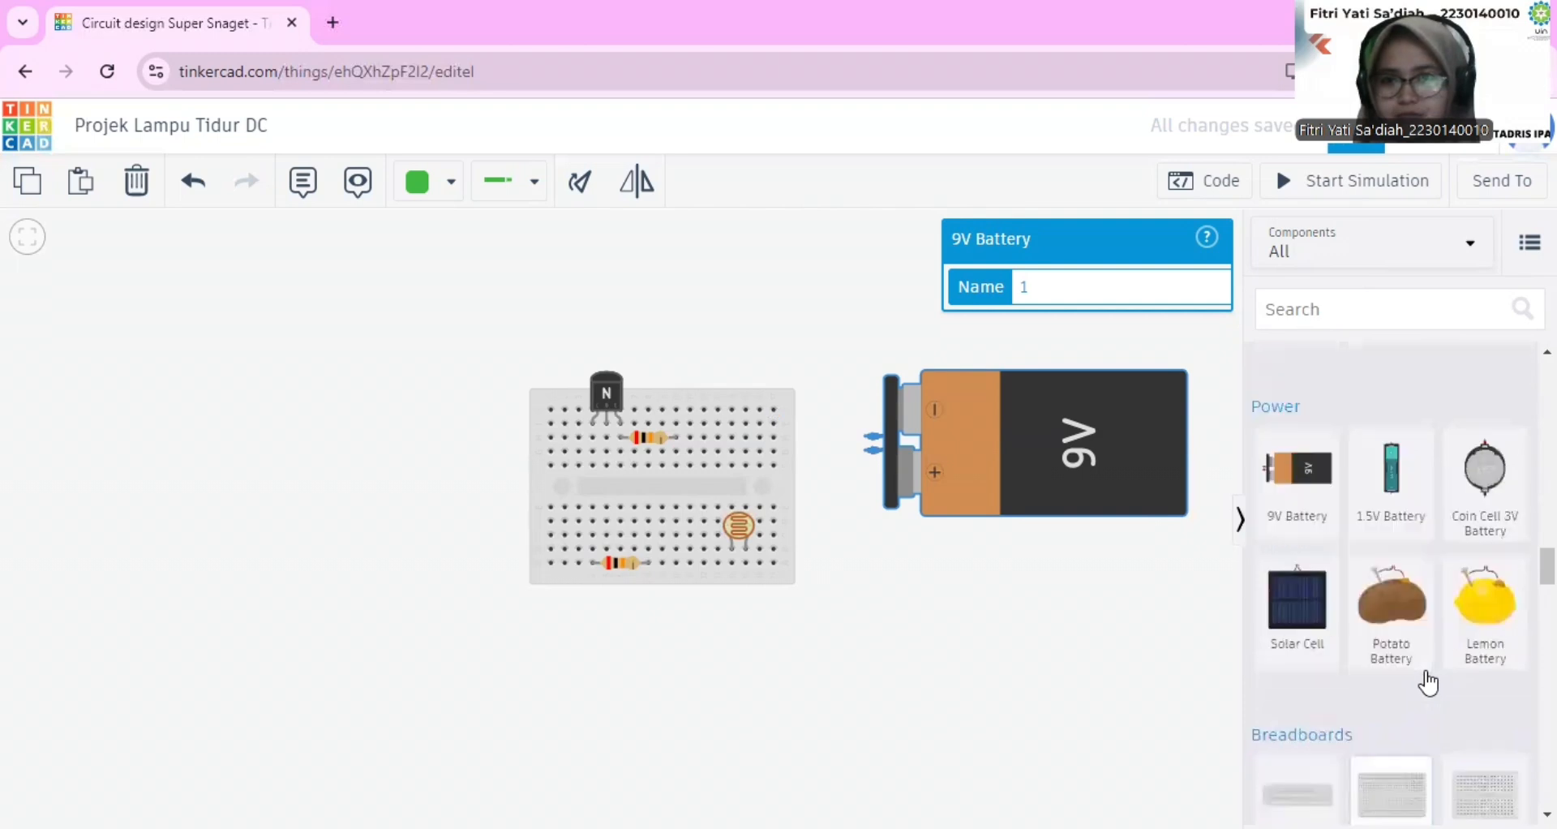
scroll(1427, 681, "up", 8)
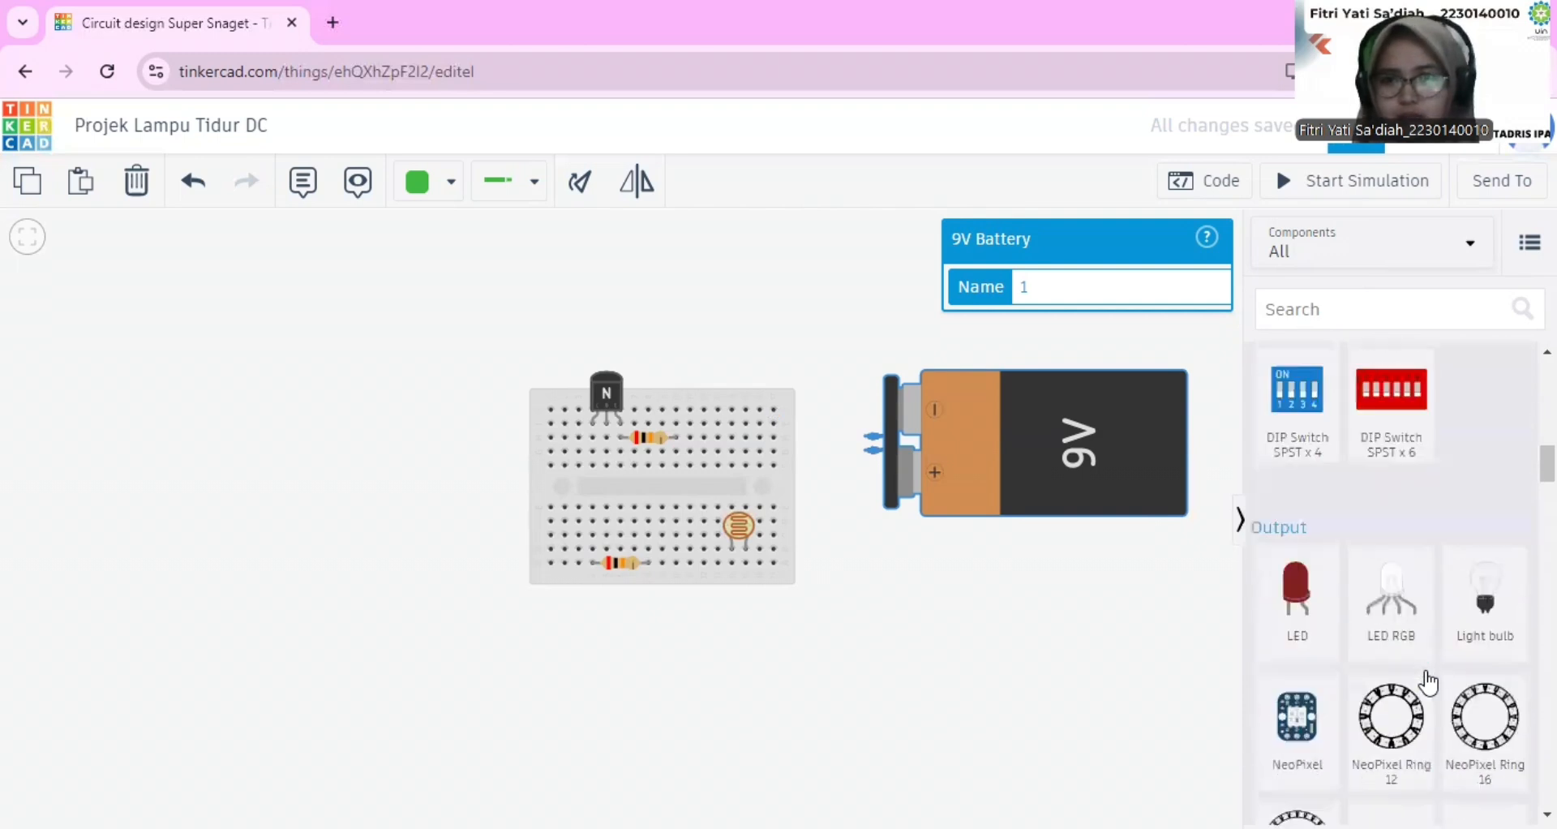
left_click_drag(1296, 713, 960, 643)
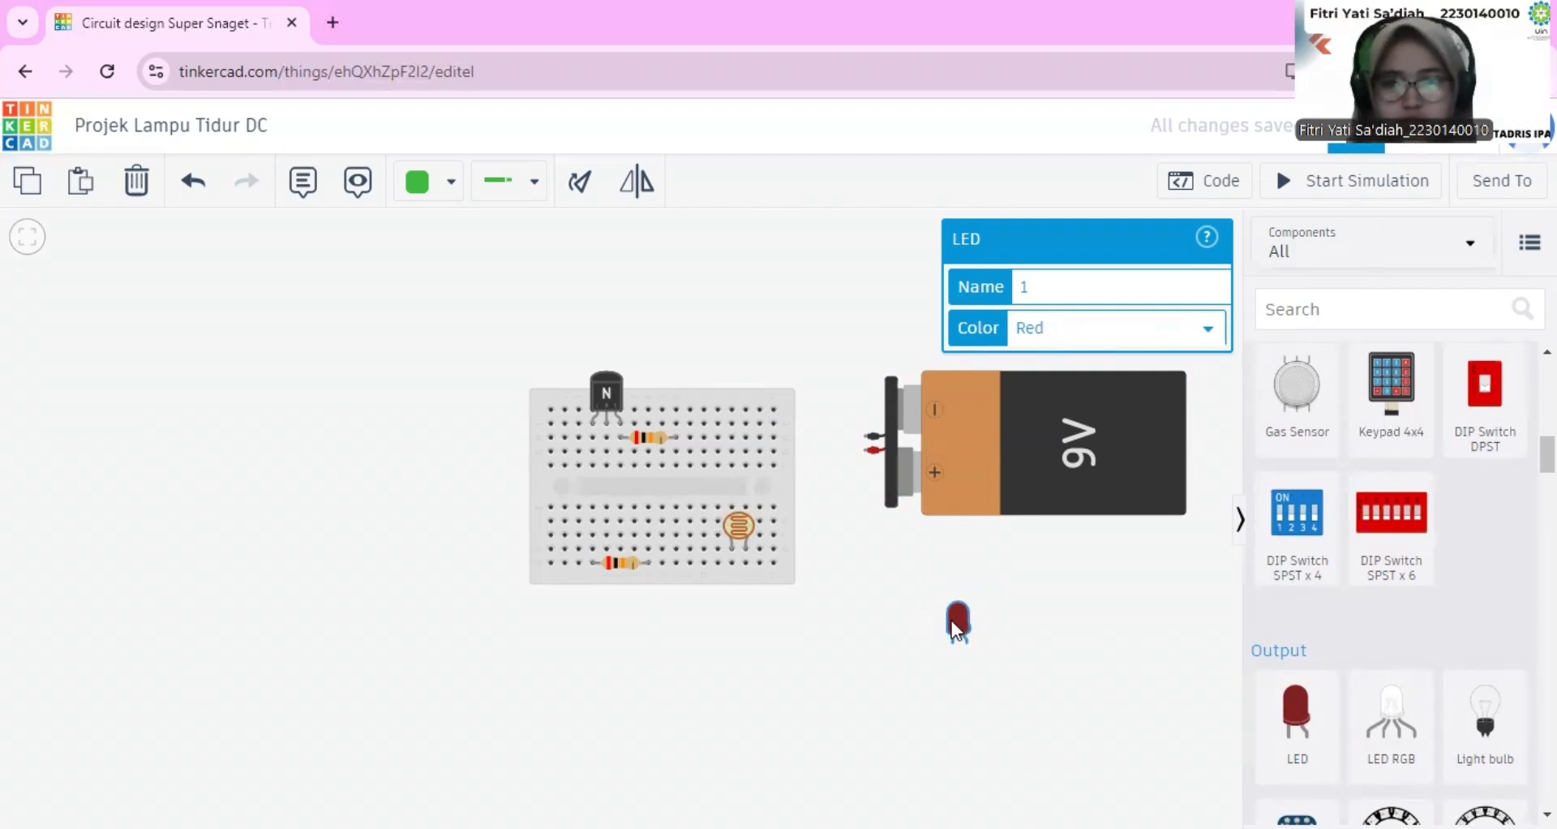
left_click_drag(952, 620, 821, 578)
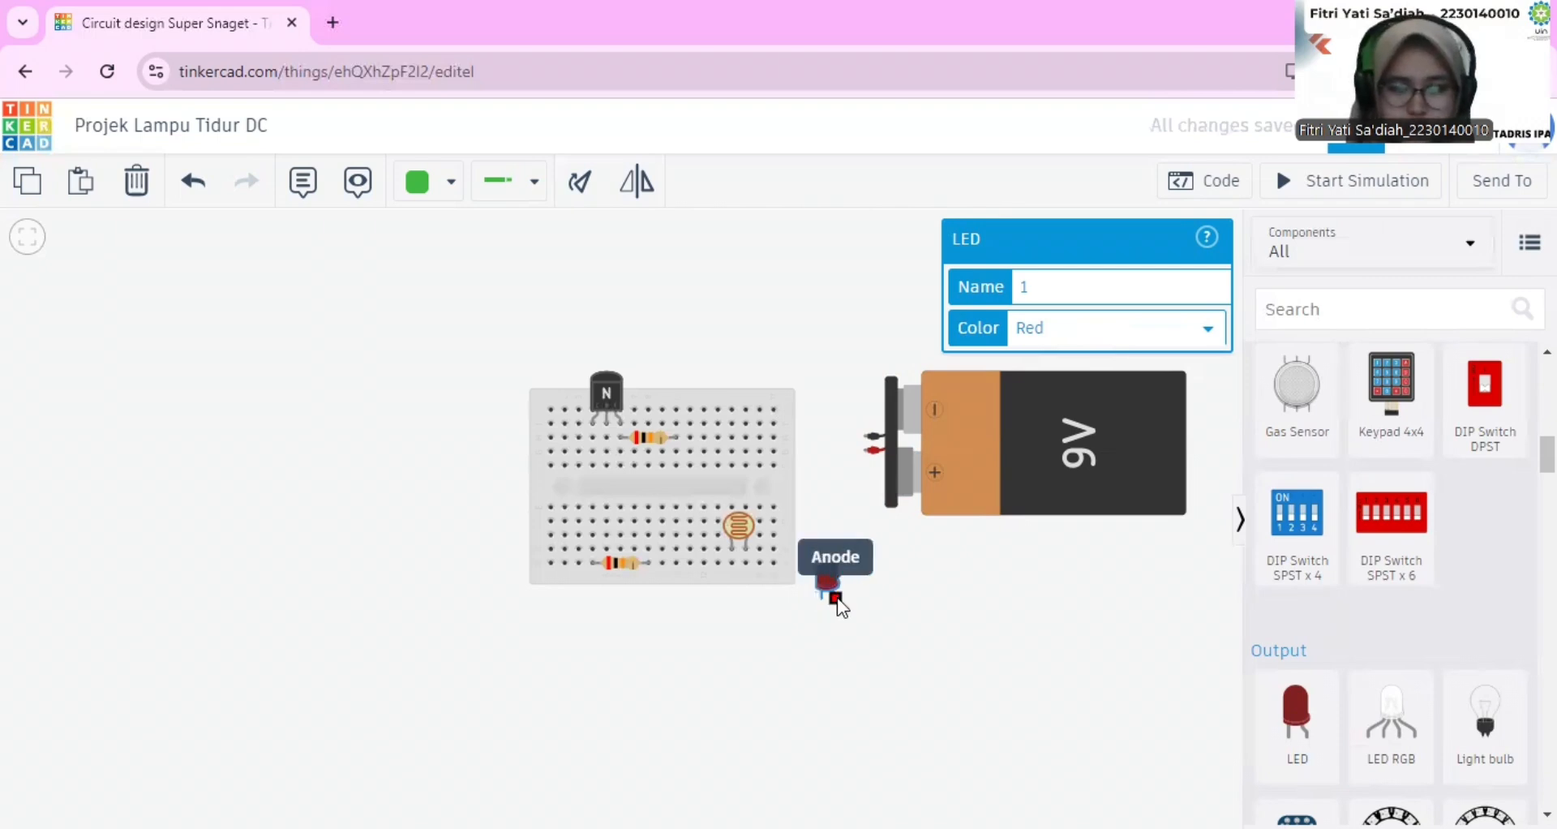
- Rotate the LED 180° and seat its legs in the breadboard's fourth row, one leg in the upper resistor's right-leg column
left_click(579, 185)
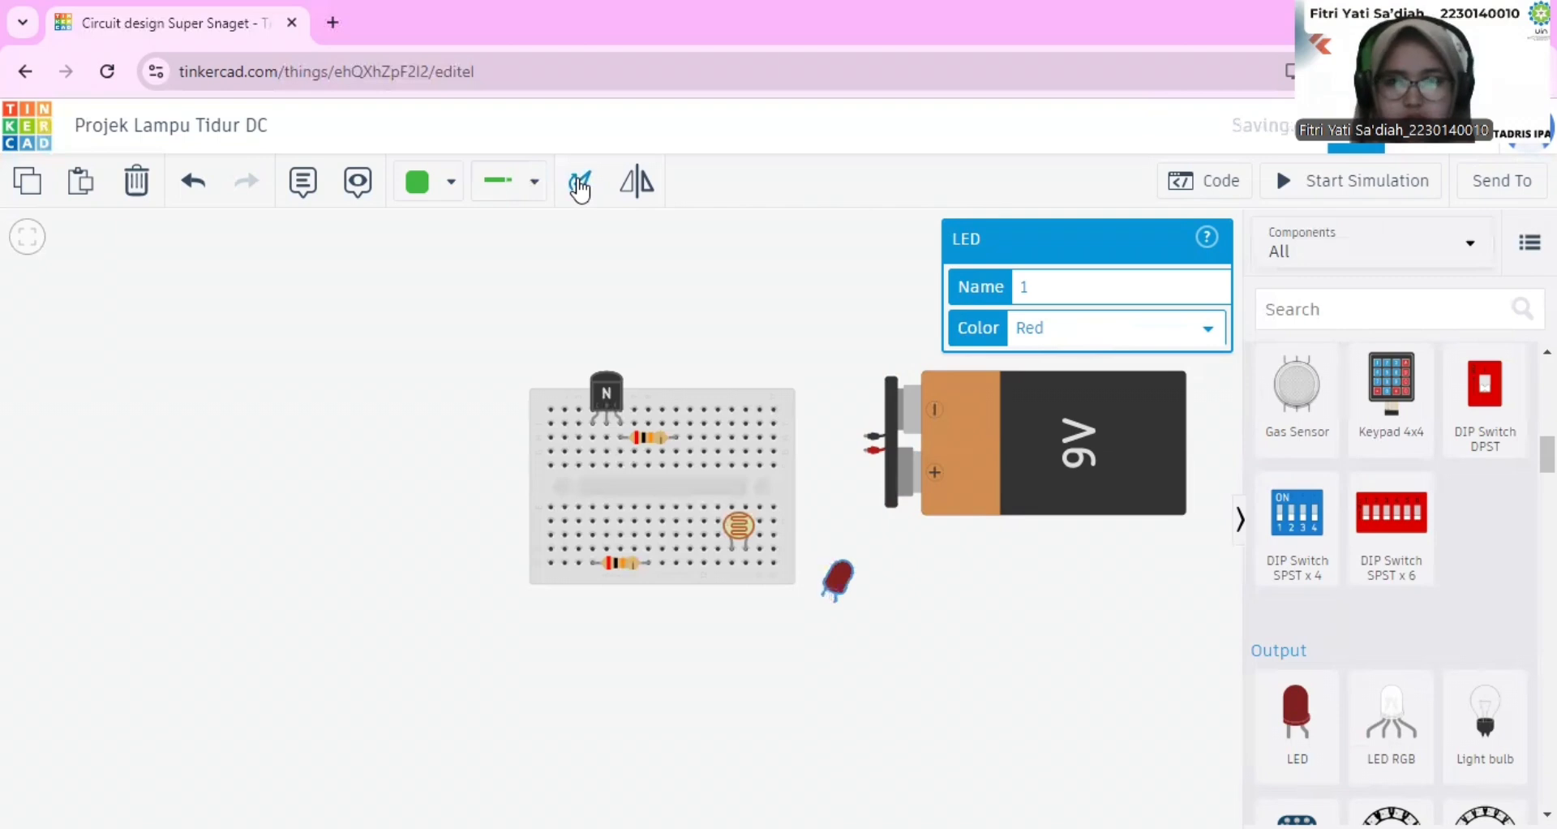
left_click(579, 185)
left_click(579, 185)
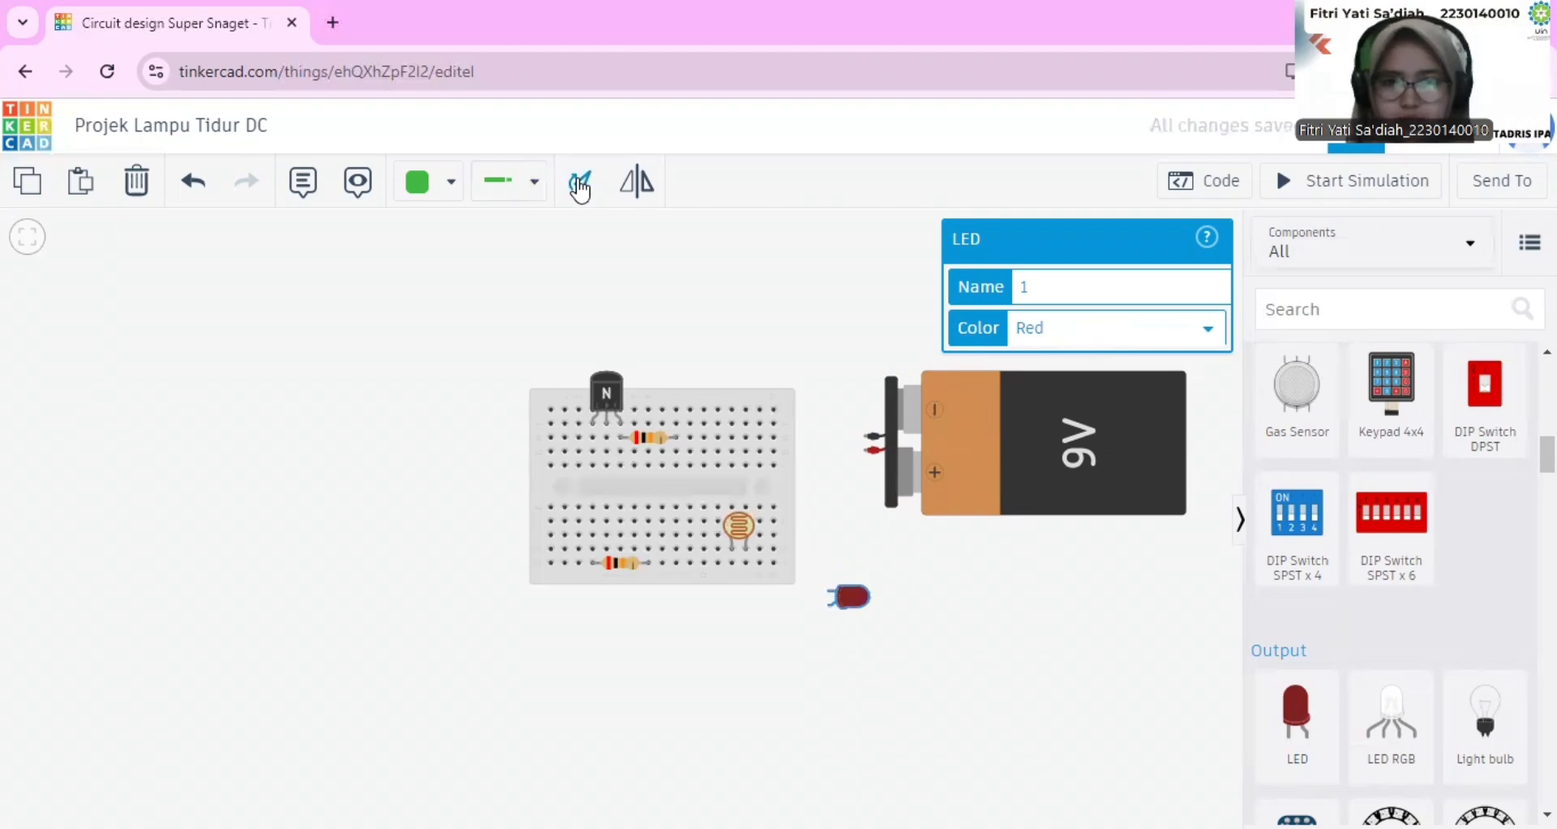
left_click(579, 185)
left_click(579, 185)
left_click(579, 185)
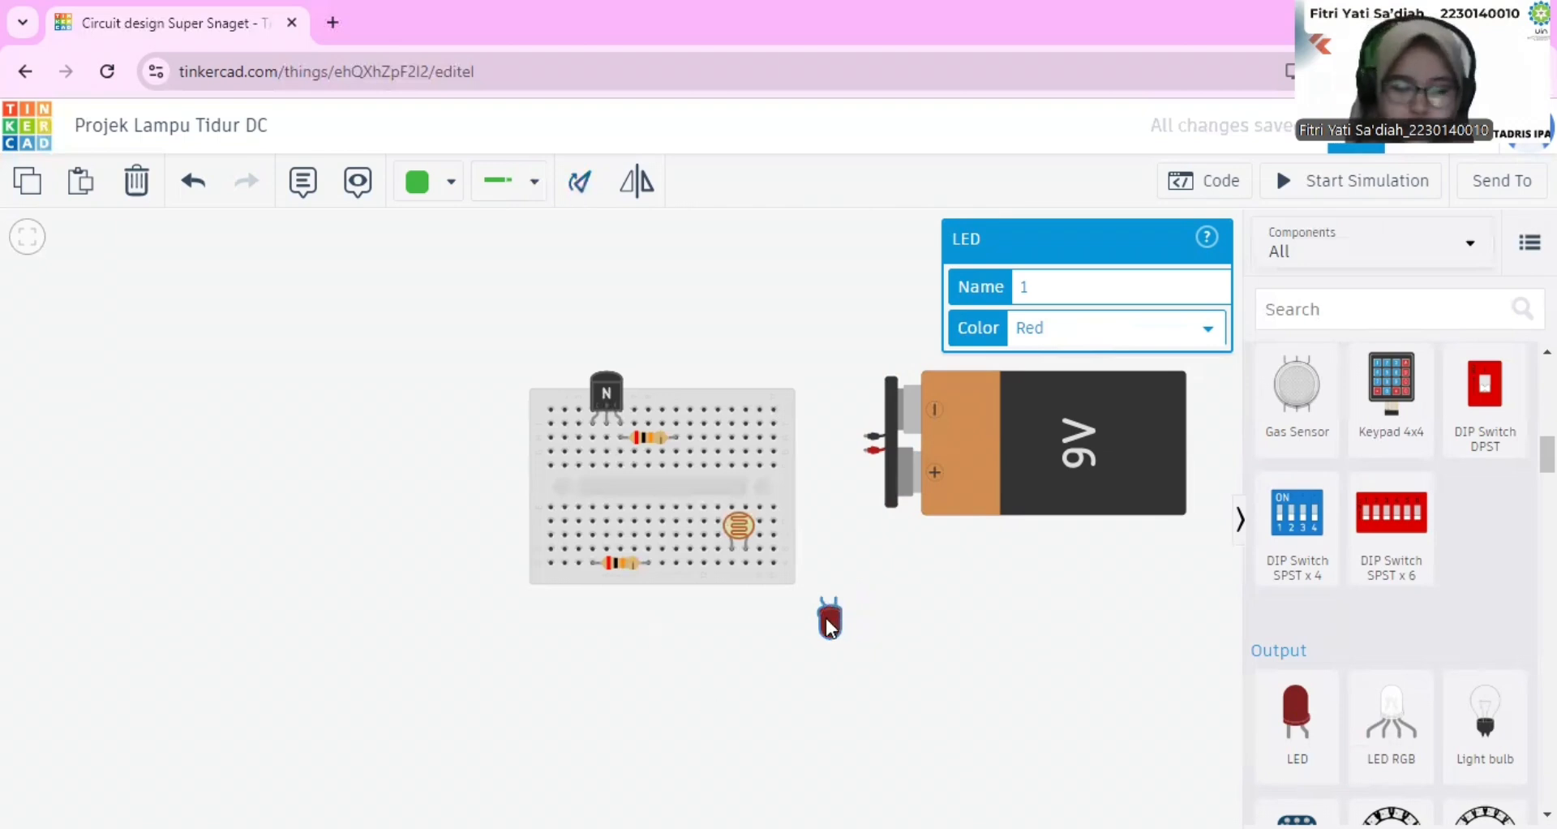
left_click_drag(829, 626, 695, 492)
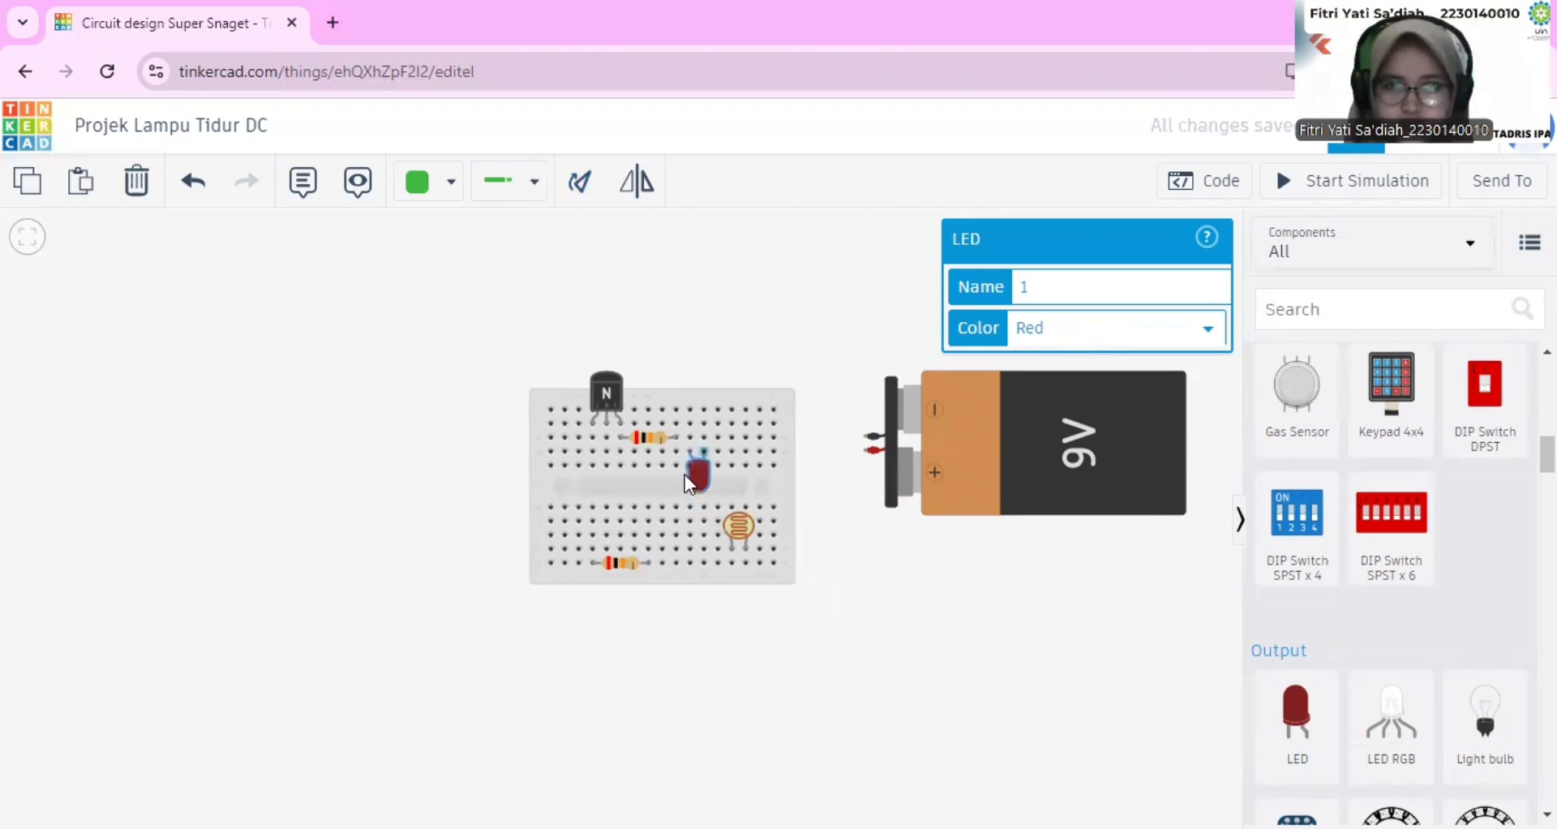
left_click(276, 477)
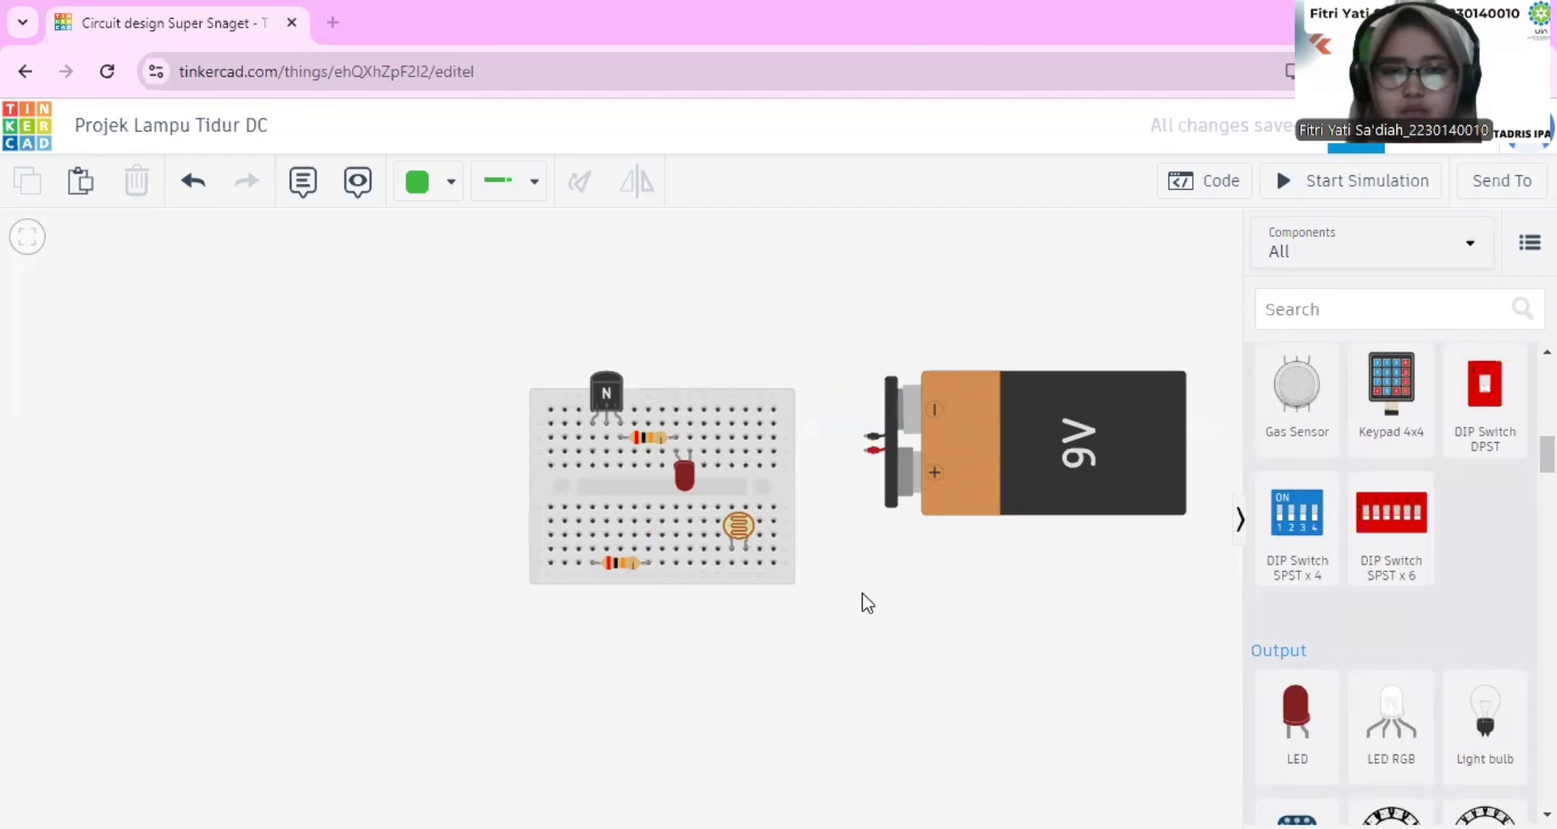
- Wire the lower resistor's left leg around the breadboard's lower-right corner to the battery's positive terminal and color the wire red
left_click(591, 567)
left_click(594, 590)
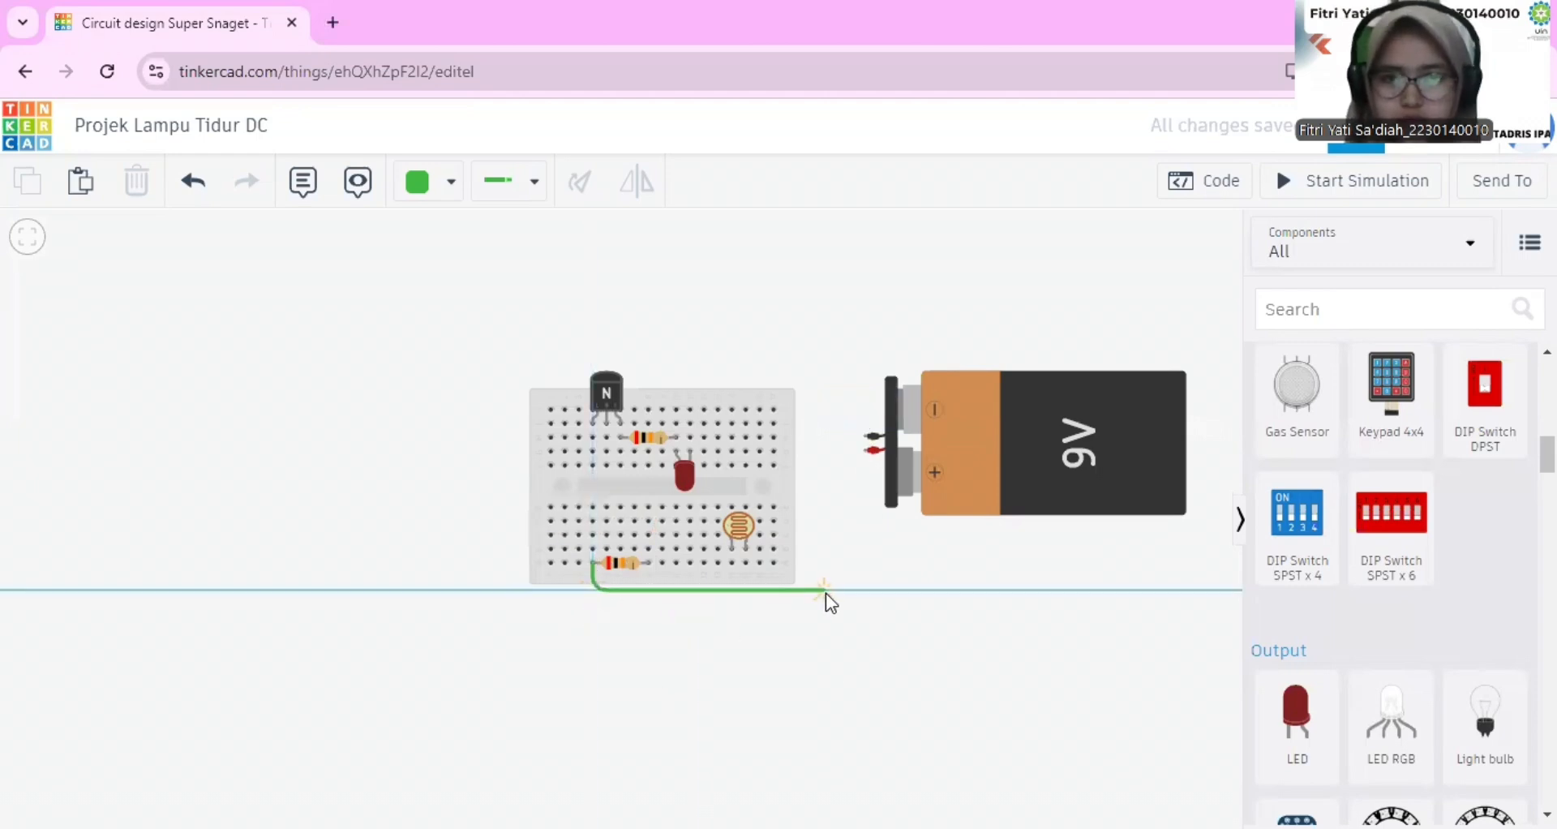
left_click(840, 589)
left_click(839, 451)
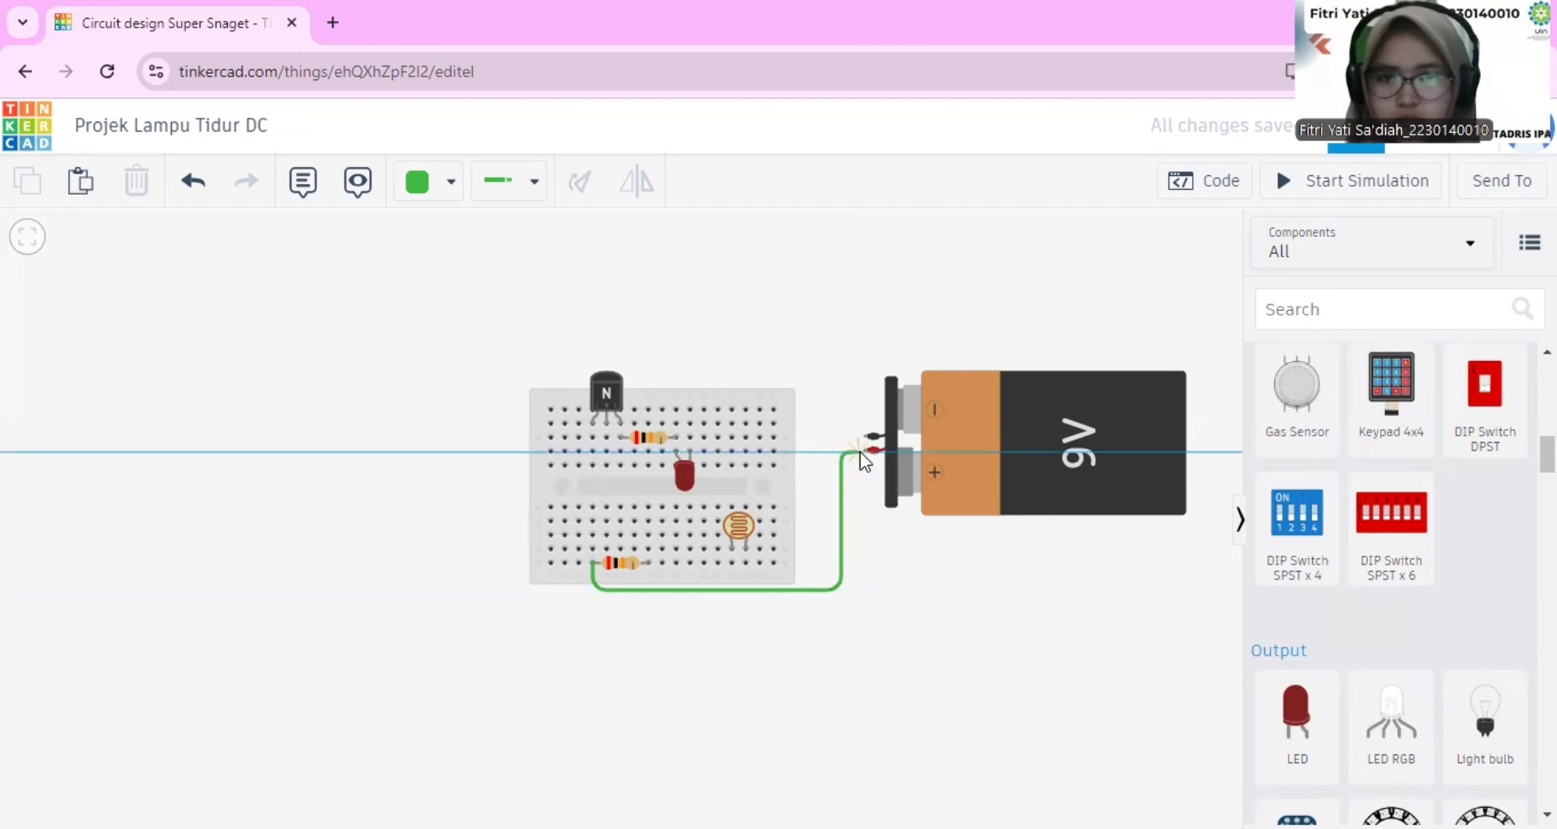
left_click(864, 449)
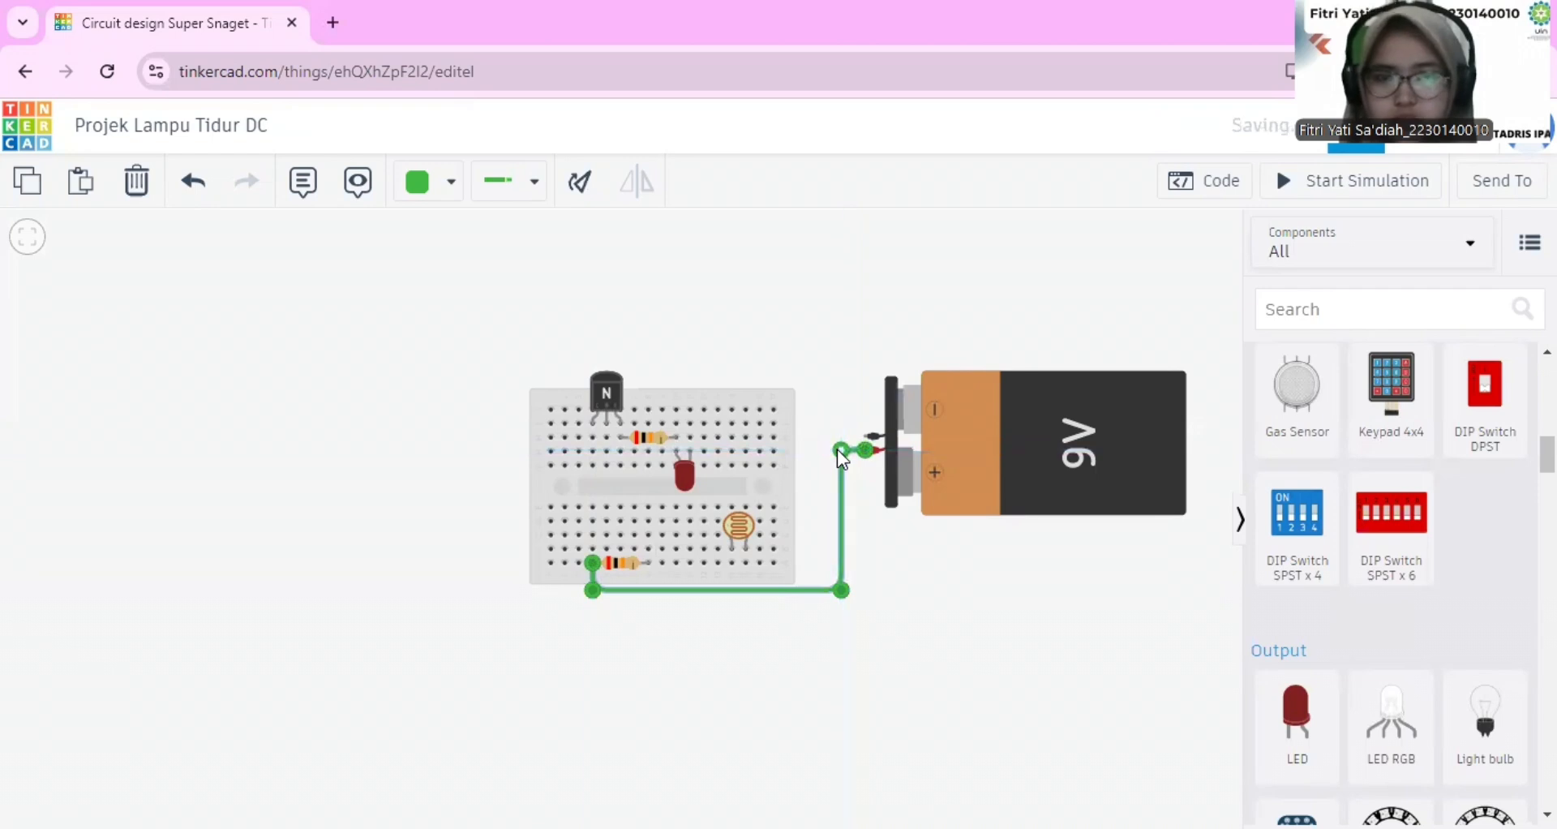
left_click(420, 182)
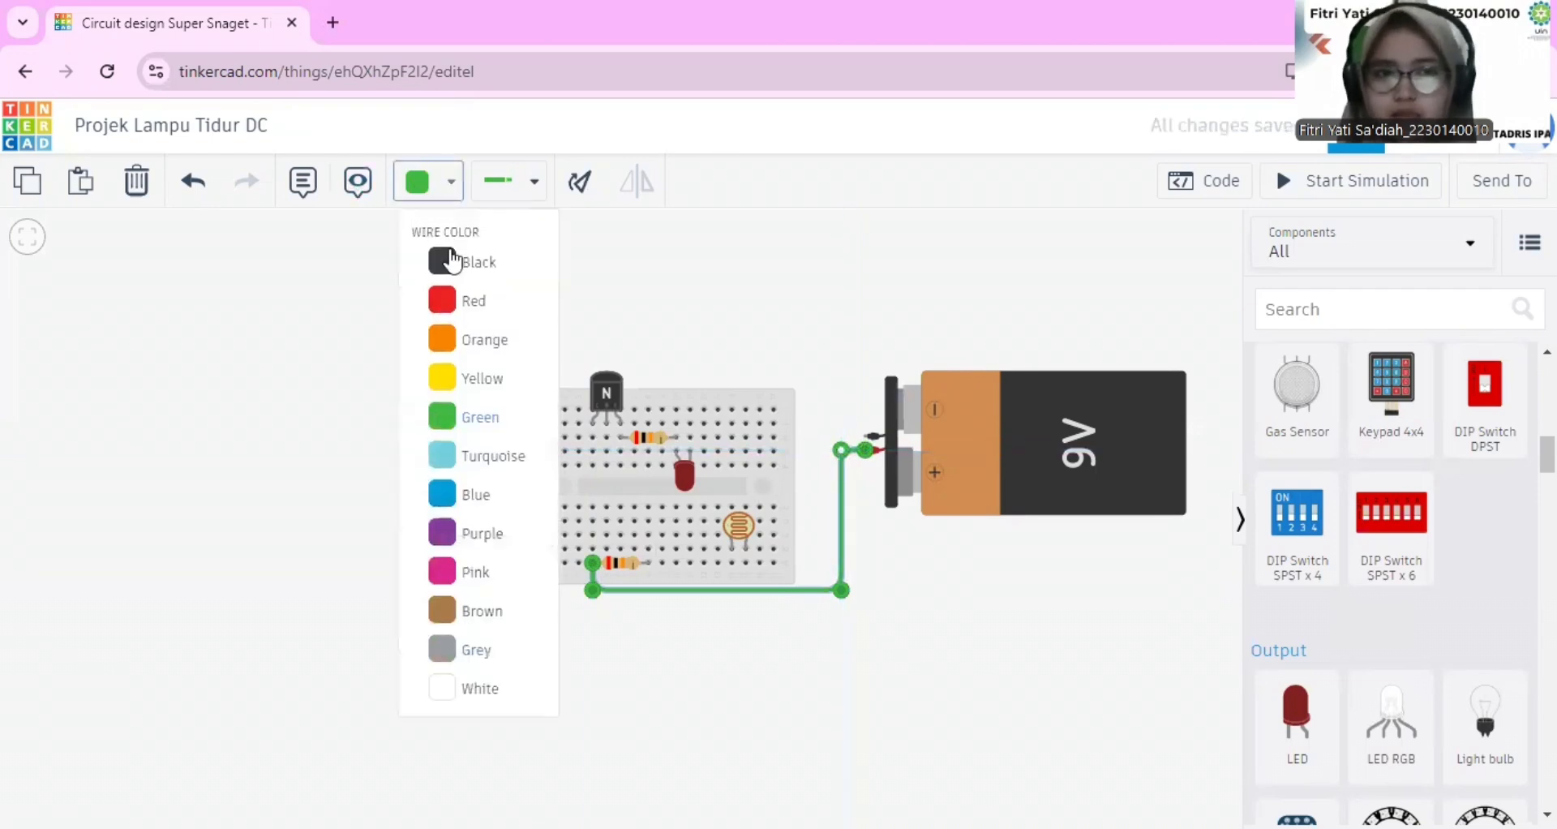
left_click(487, 313)
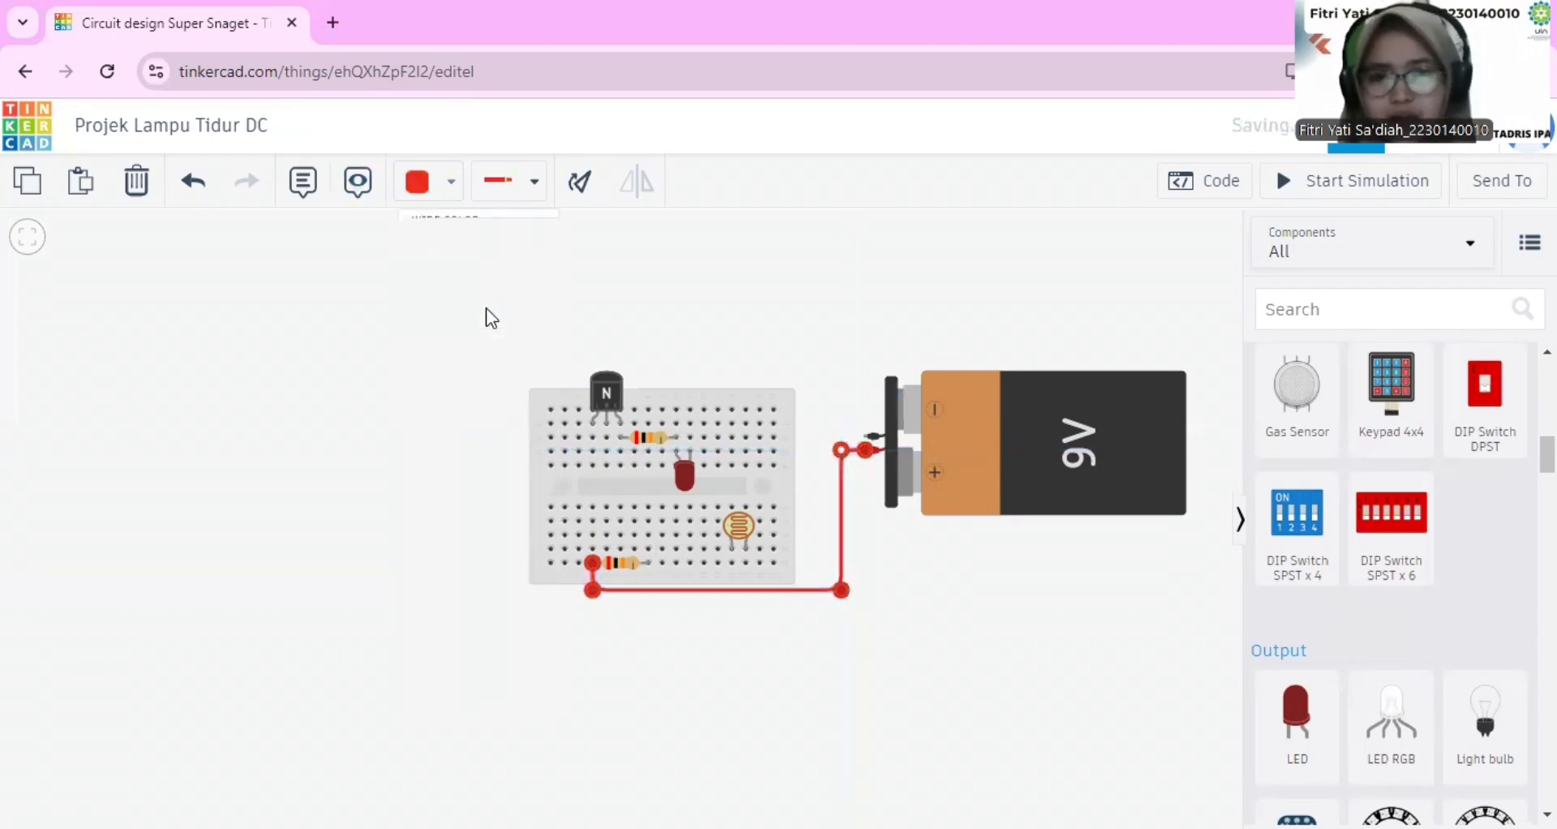
left_click(717, 723)
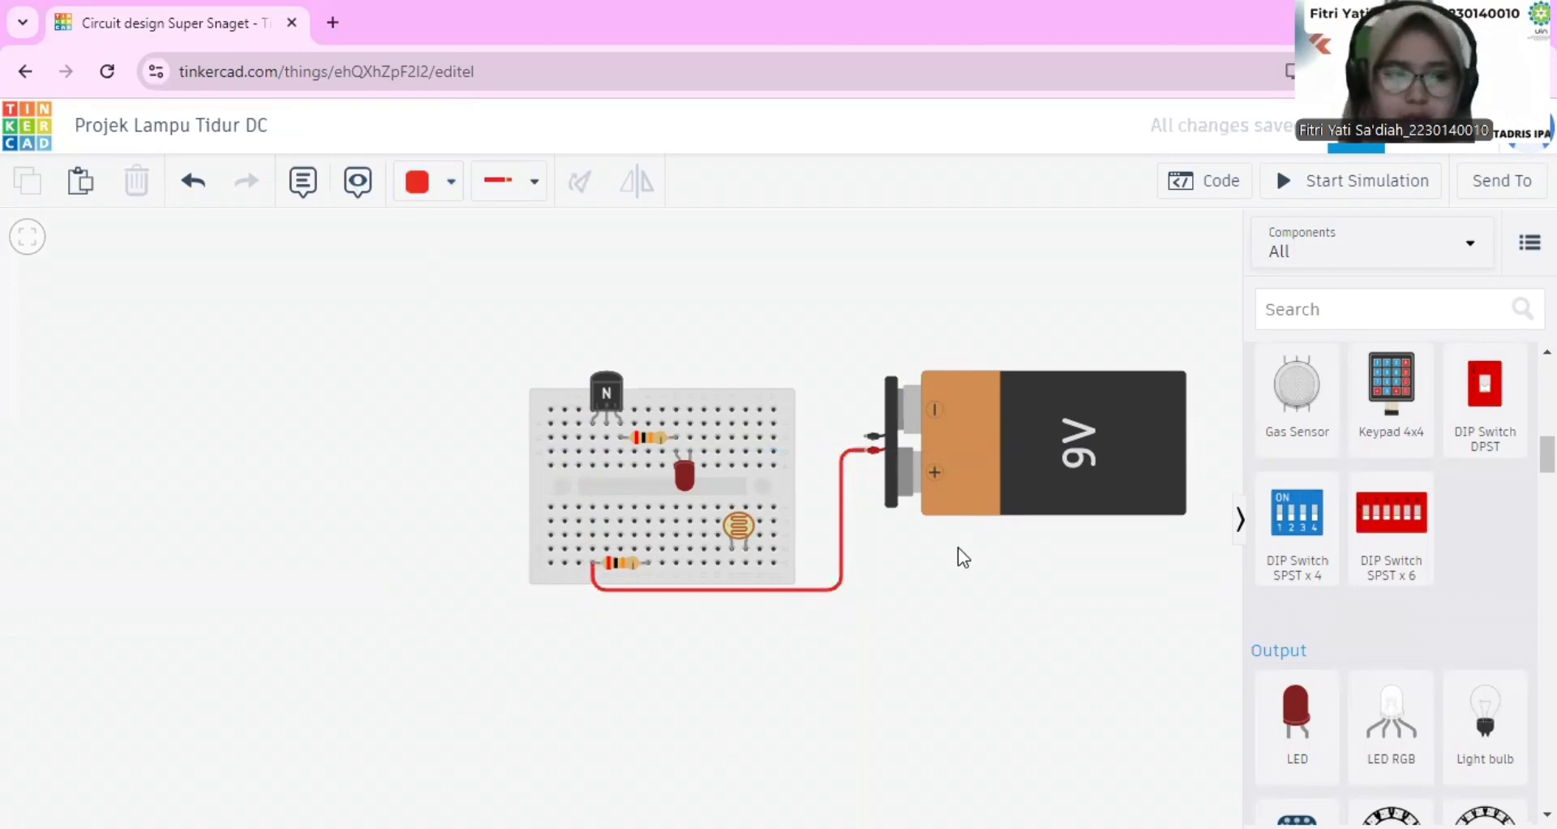
- Connect the lower resistor's right-leg column to the photoresistor's left-leg column with a straight green wire along the bottom row
left_click(648, 562)
left_click(732, 563)
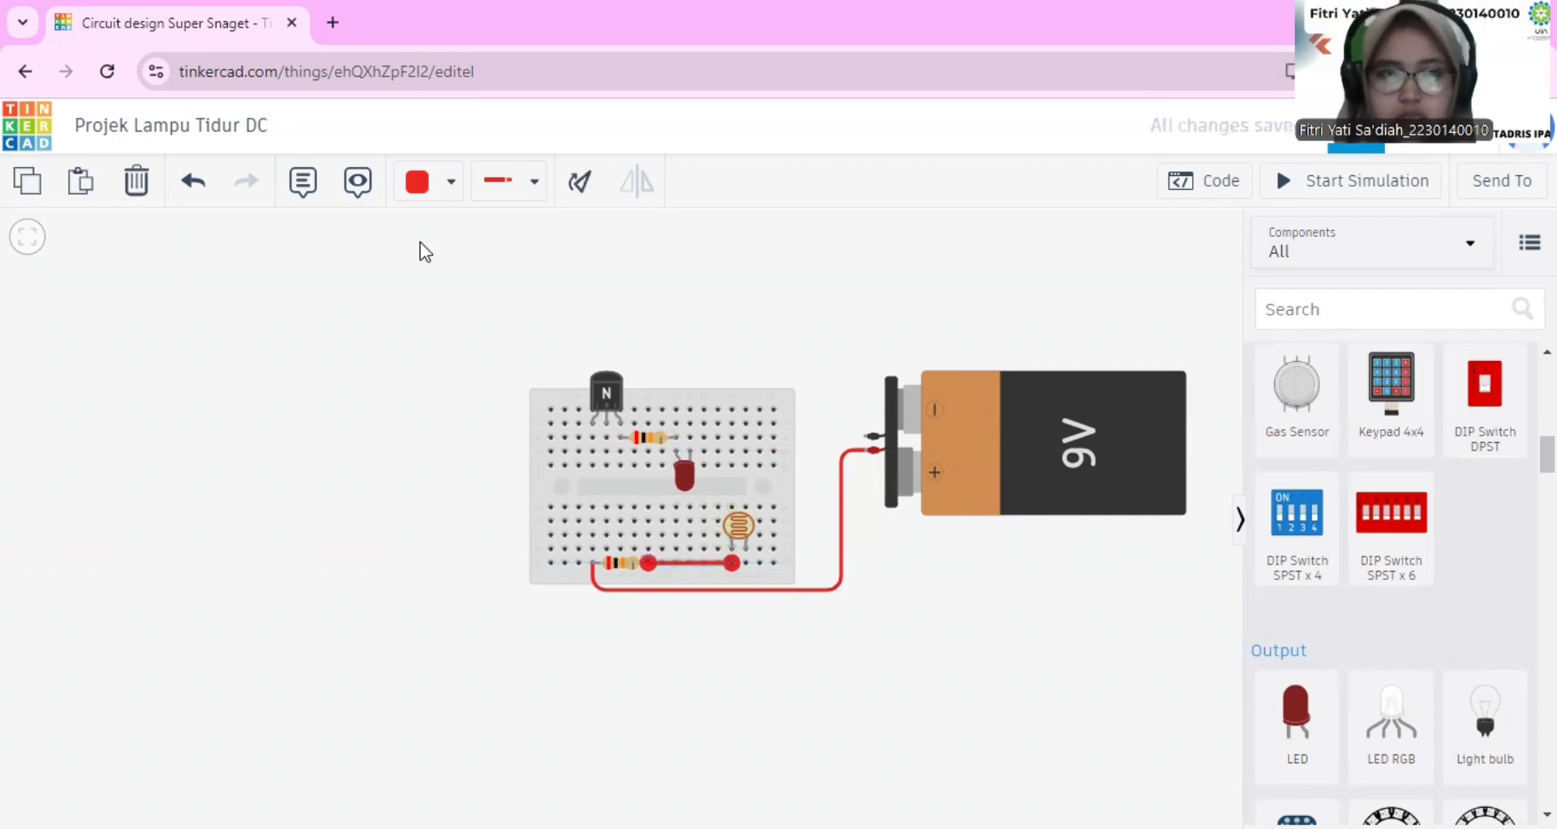
left_click(417, 183)
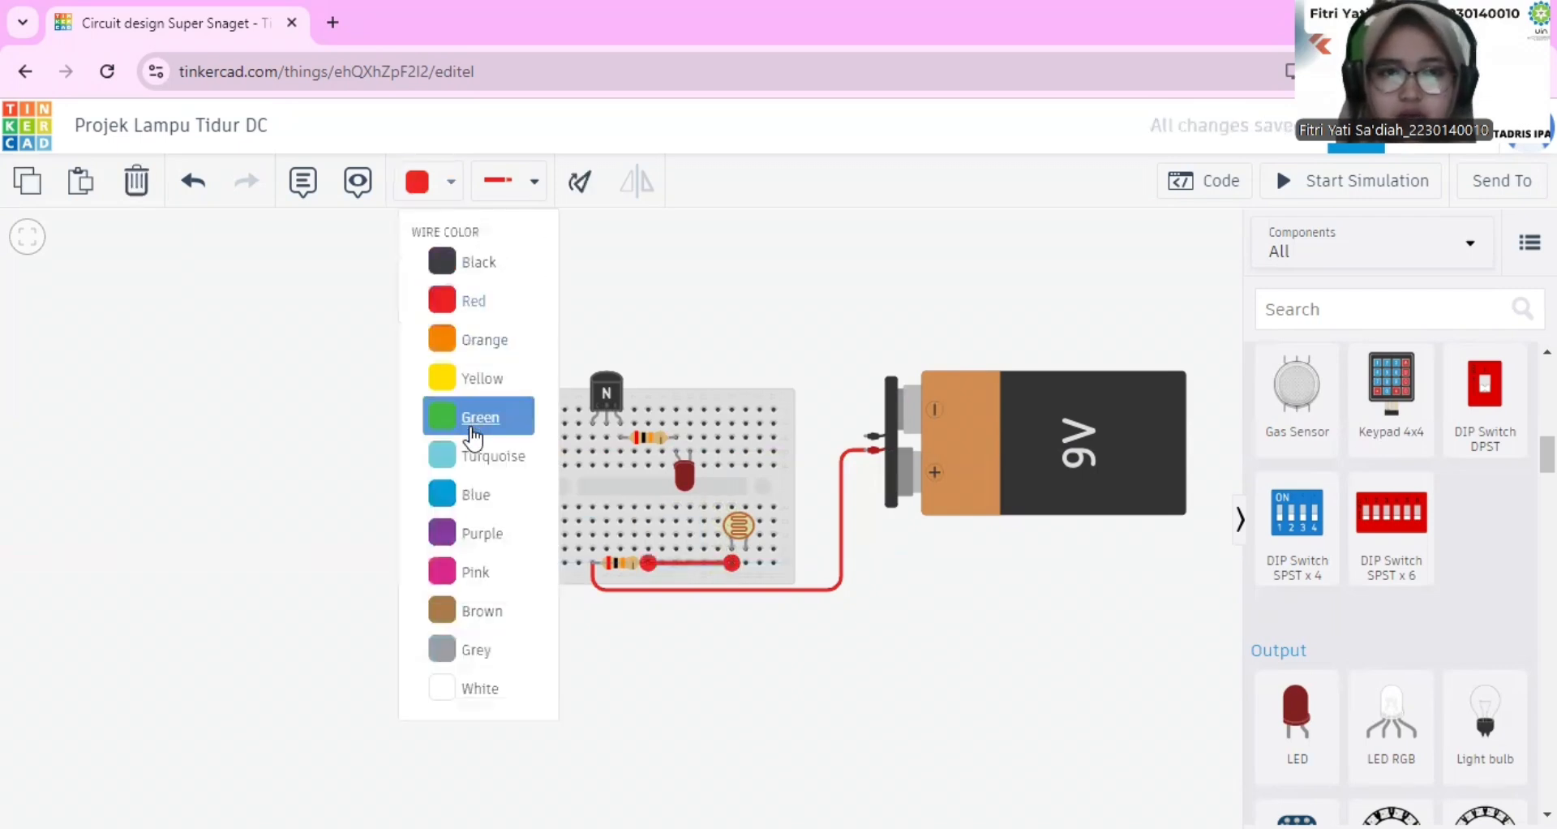
left_click(473, 437)
left_click(744, 765)
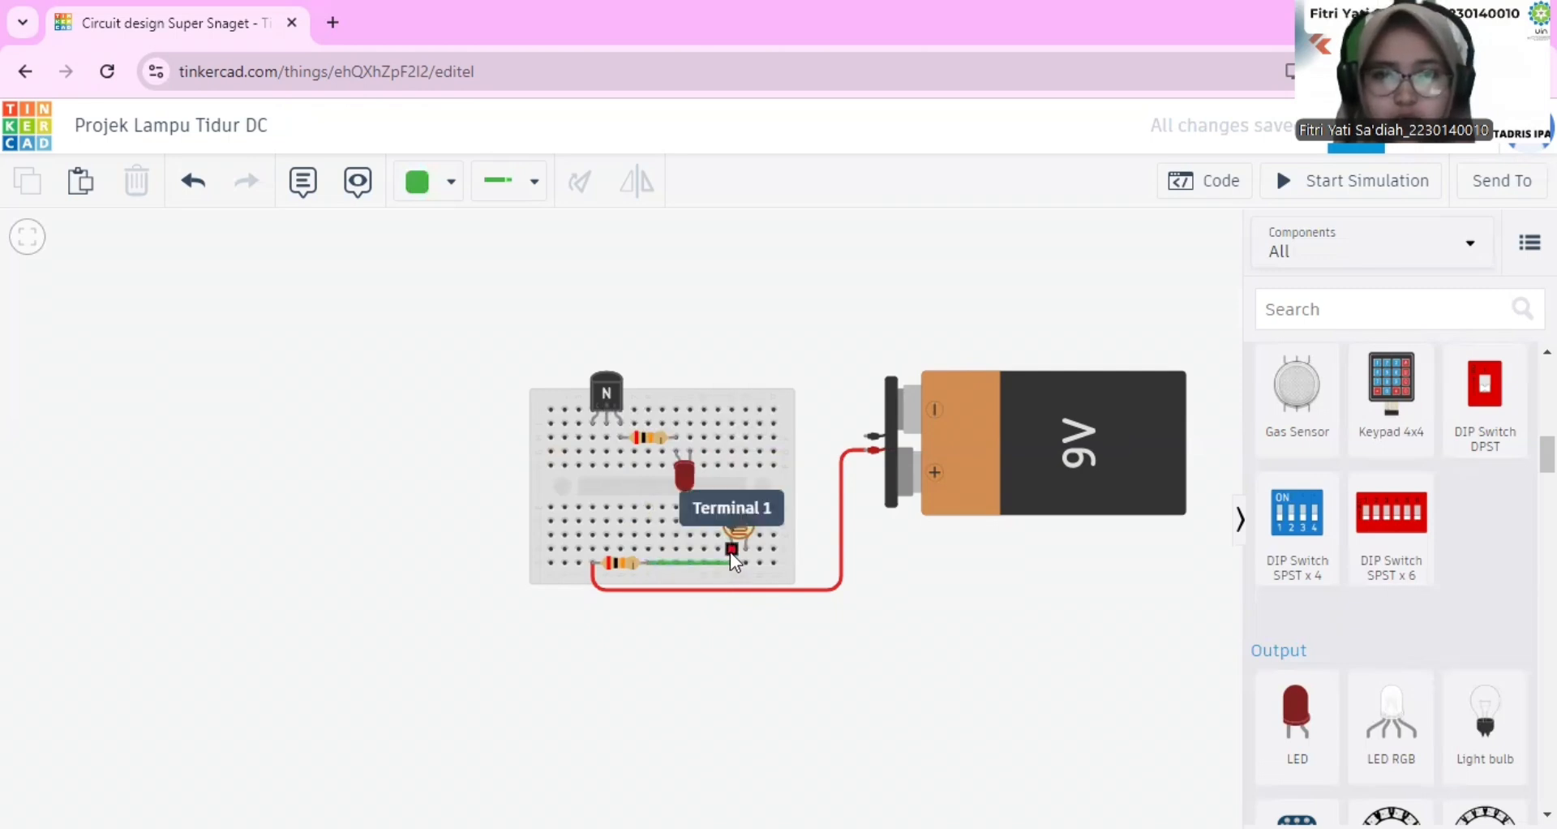
- Run a green wire from the transistor's base column across the breadboard's central gap to the lower resistor's right-leg column
left_click(607, 465)
left_click(606, 489)
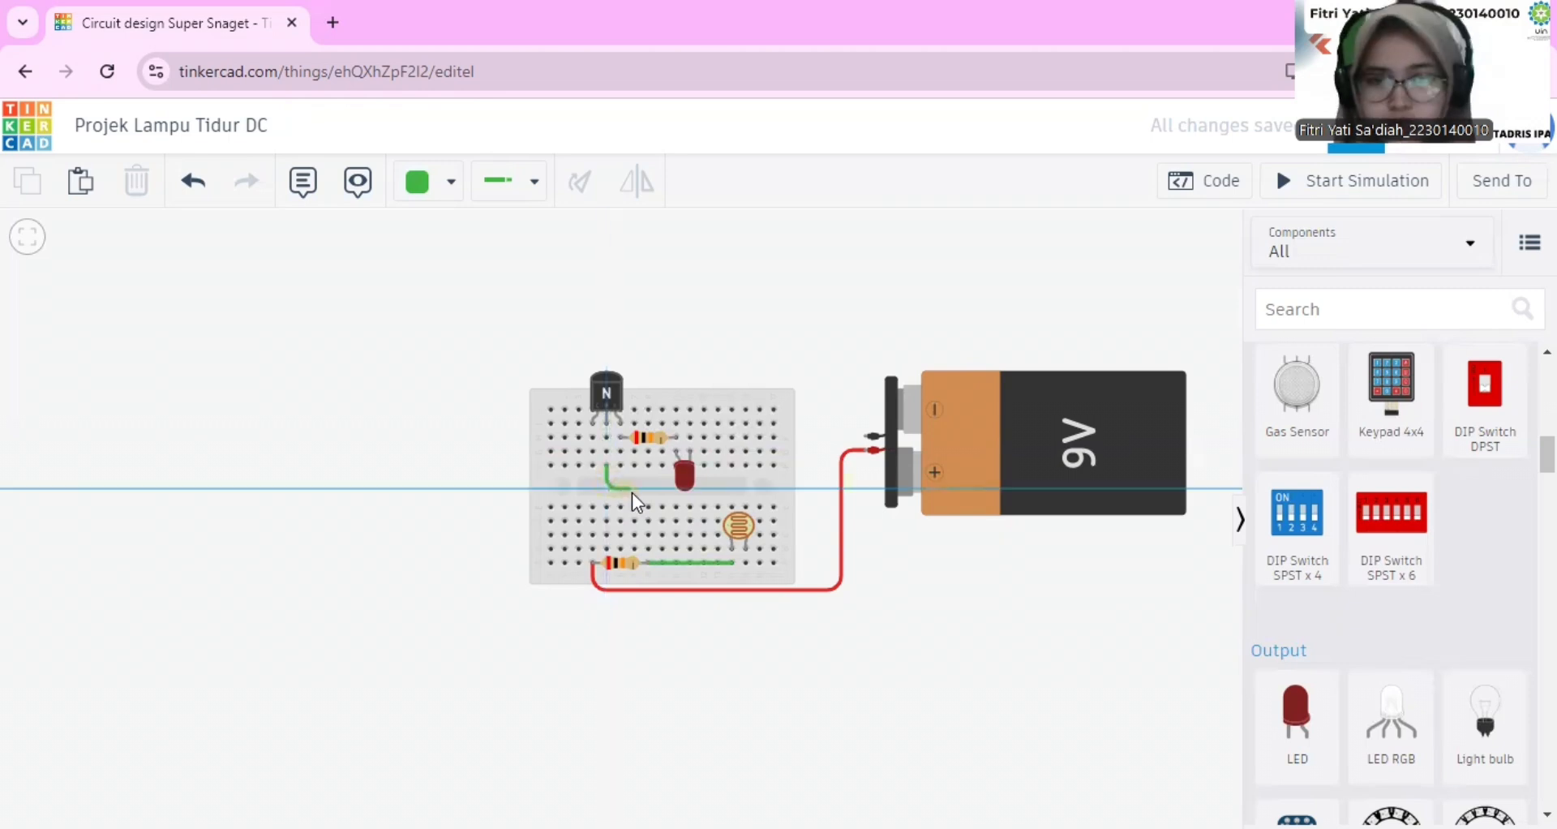
left_click(649, 488)
left_click(649, 508)
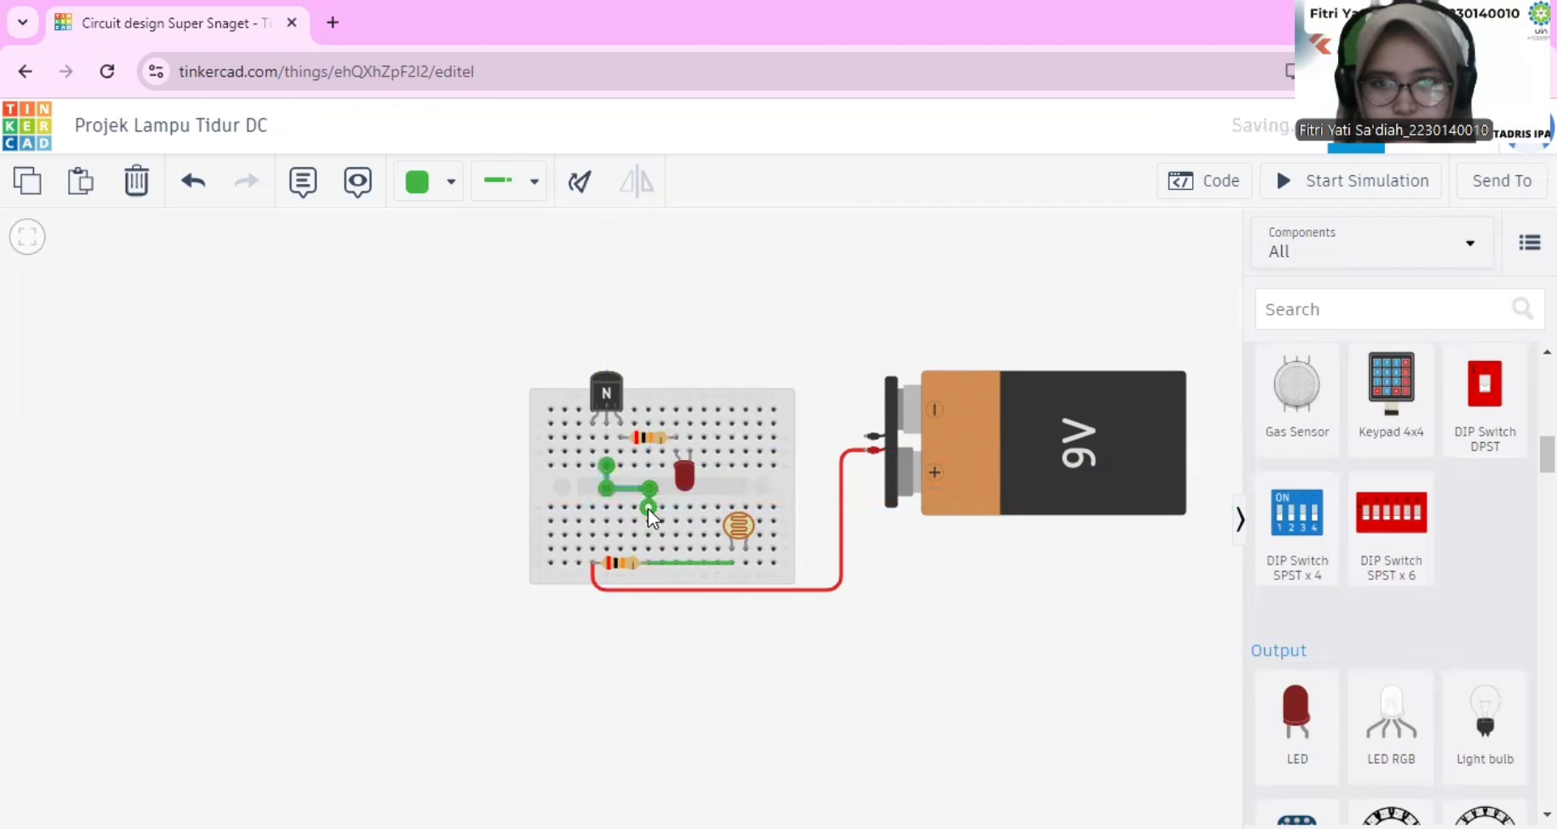
left_click(684, 639)
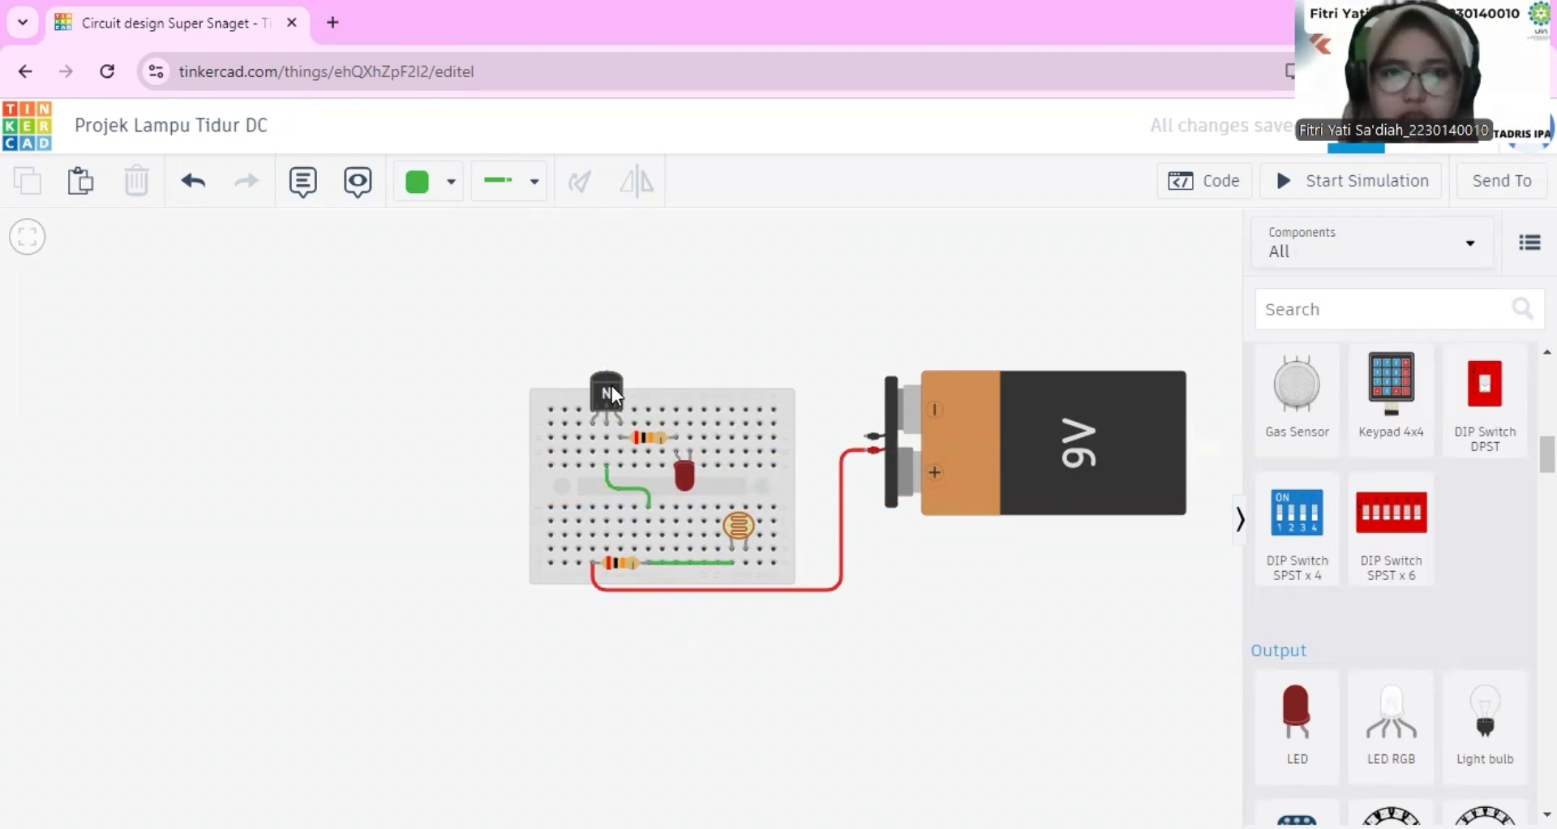
- Bridge the central gap with a red wire from the transistor's collector column to the lower resistor's left-leg column
left_click(592, 427)
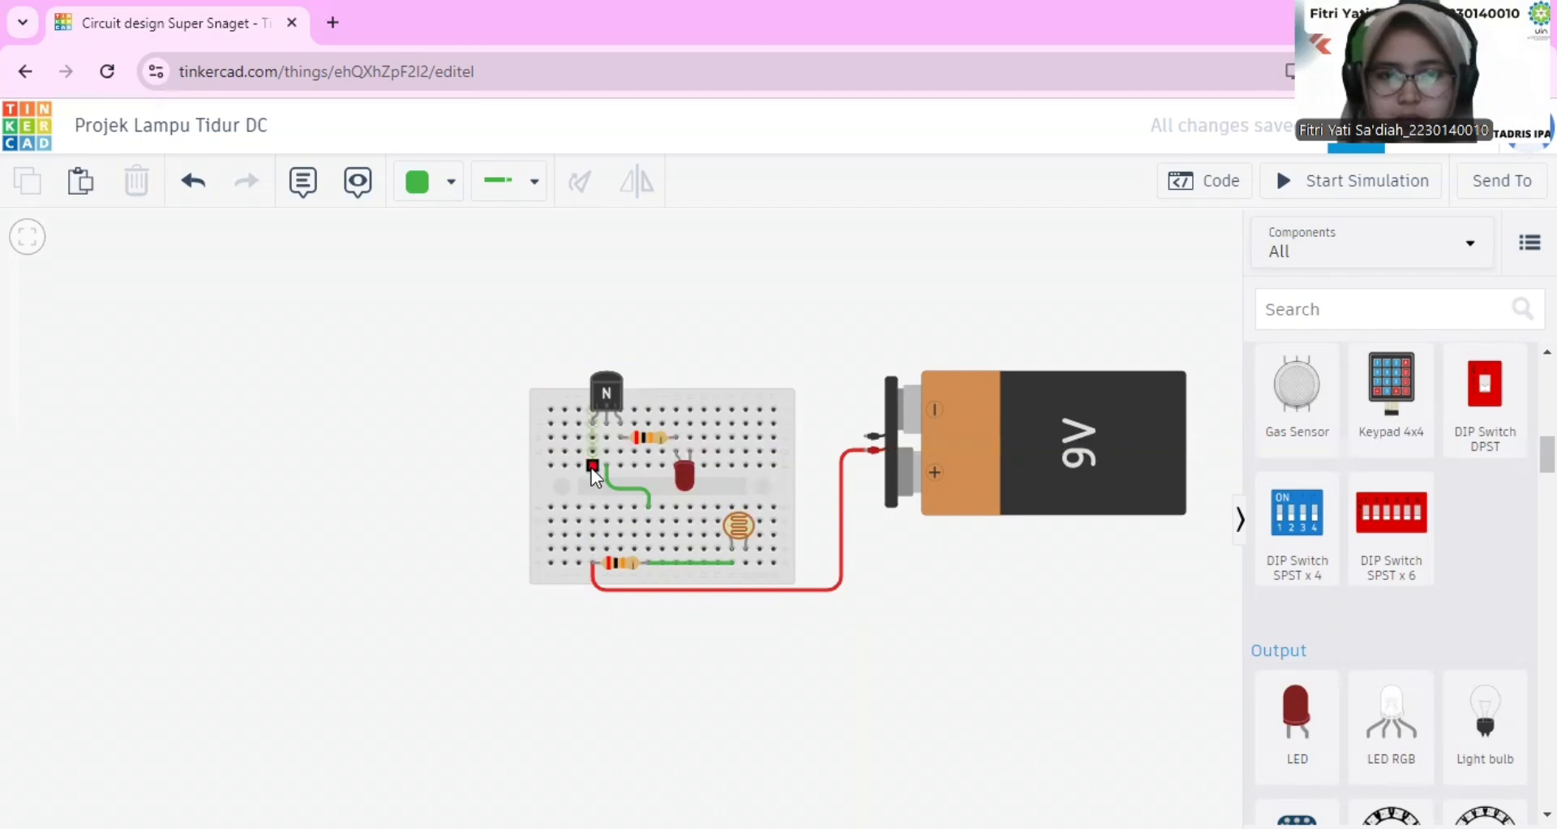
left_click(592, 507)
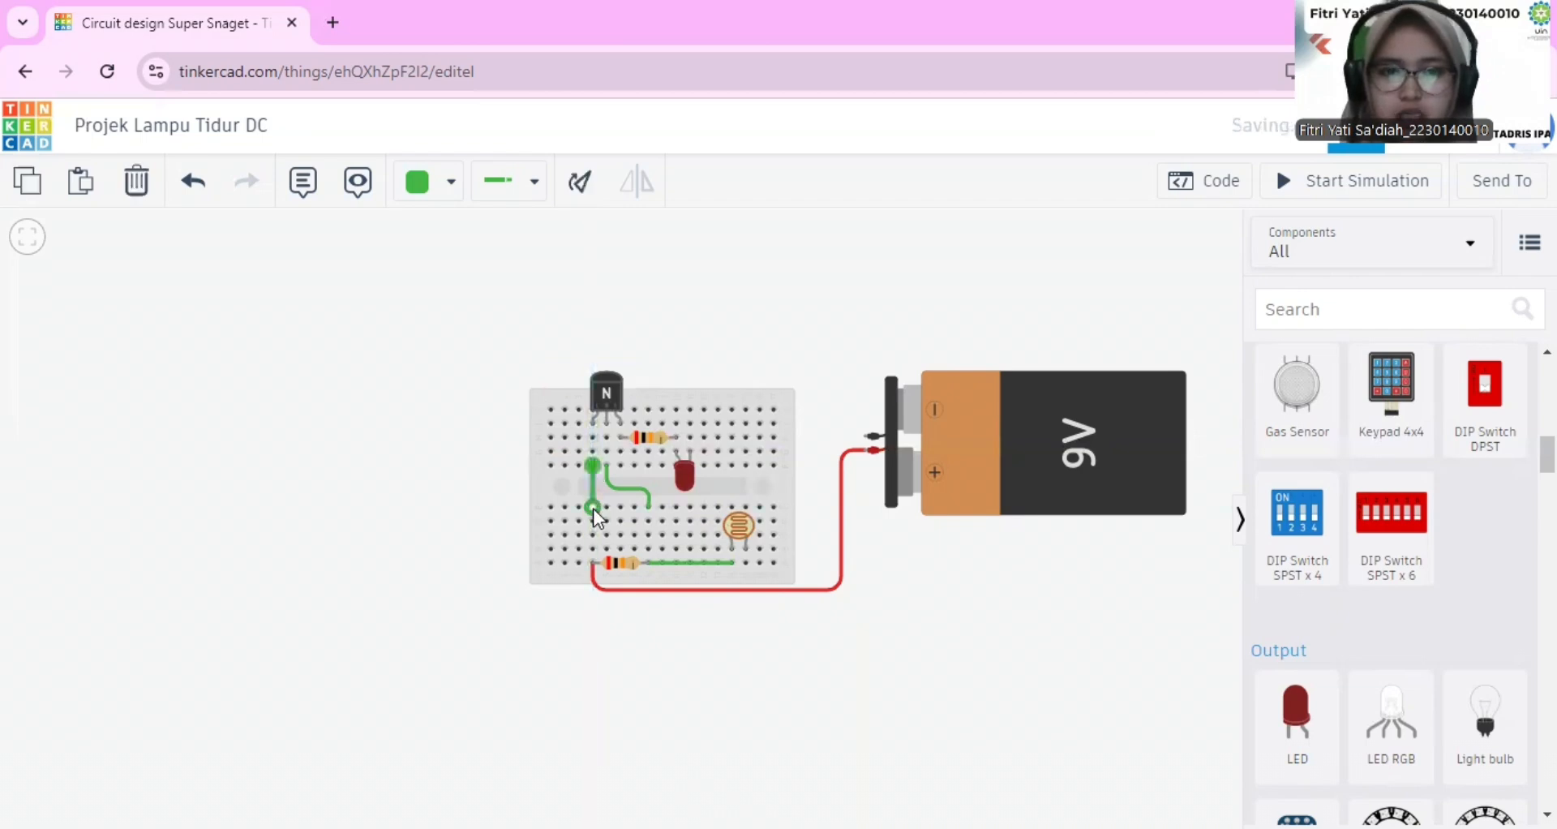
left_click(441, 190)
left_click(479, 299)
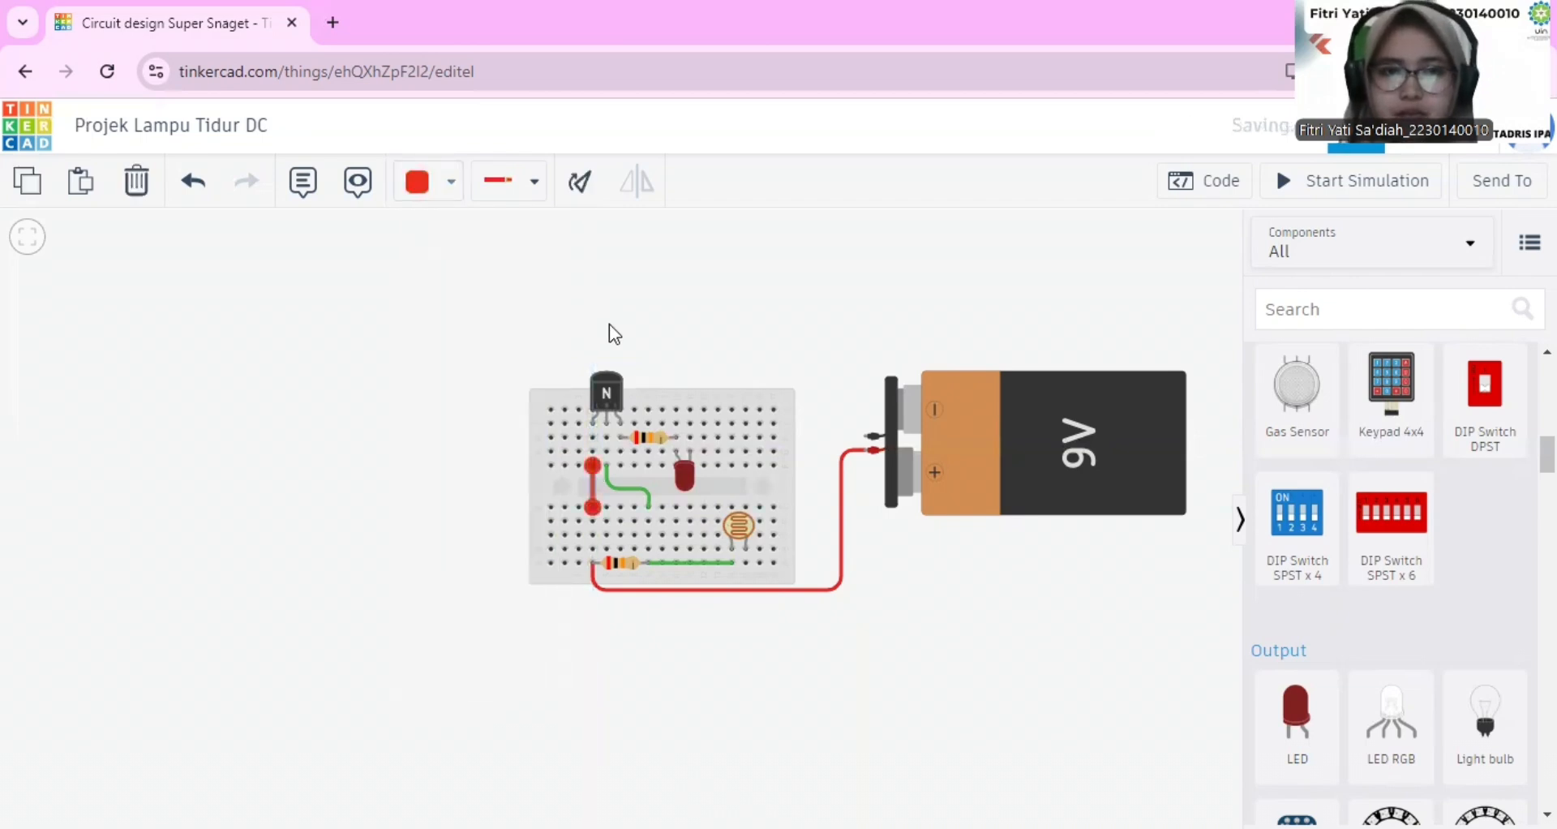
left_click(630, 334)
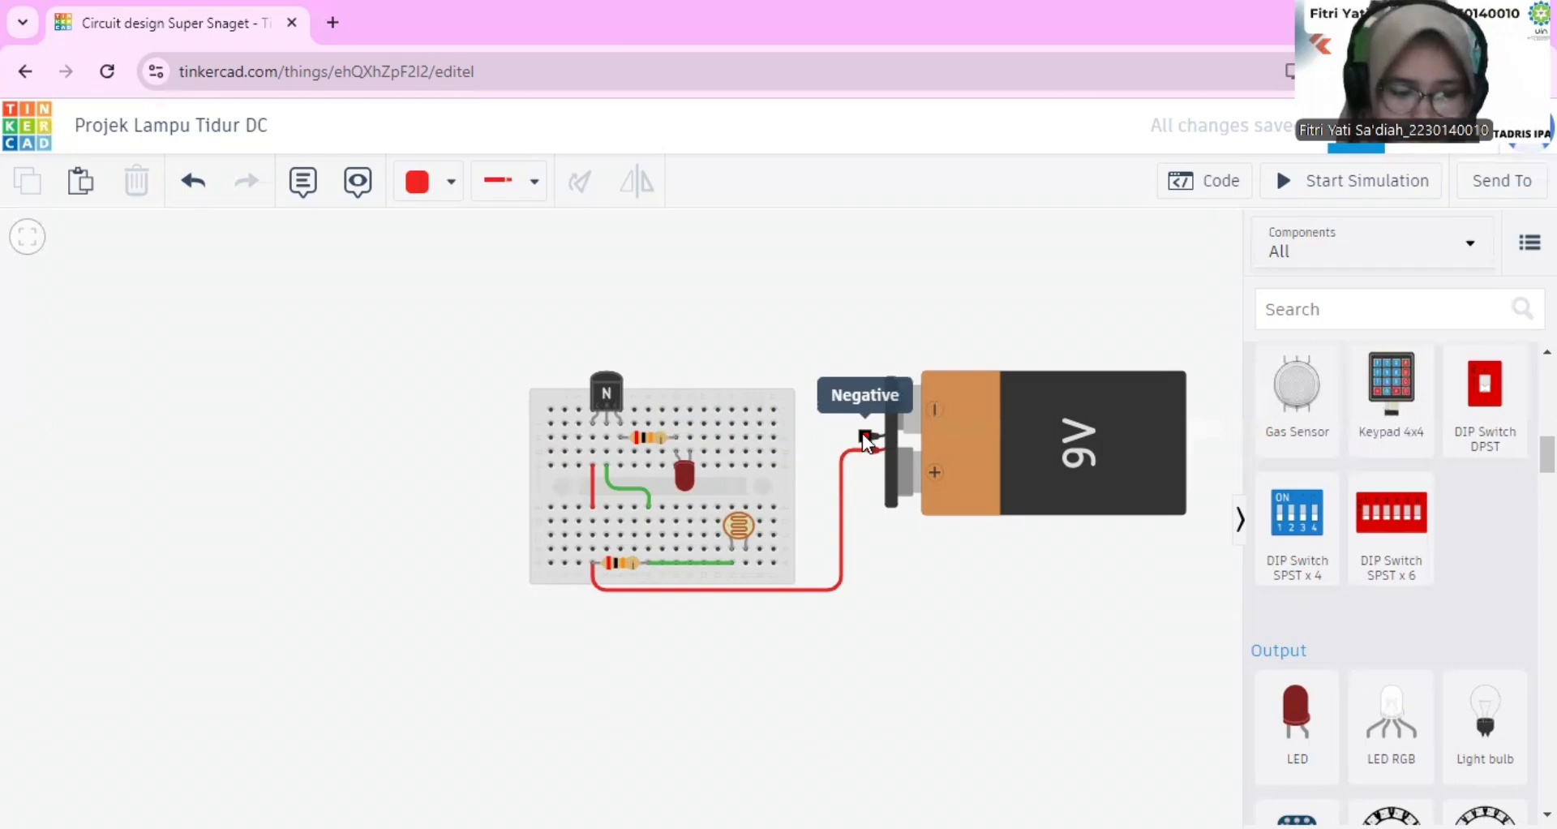
- Wire the LED's right-leg column to the battery's negative terminal and color the wire black
left_click(689, 437)
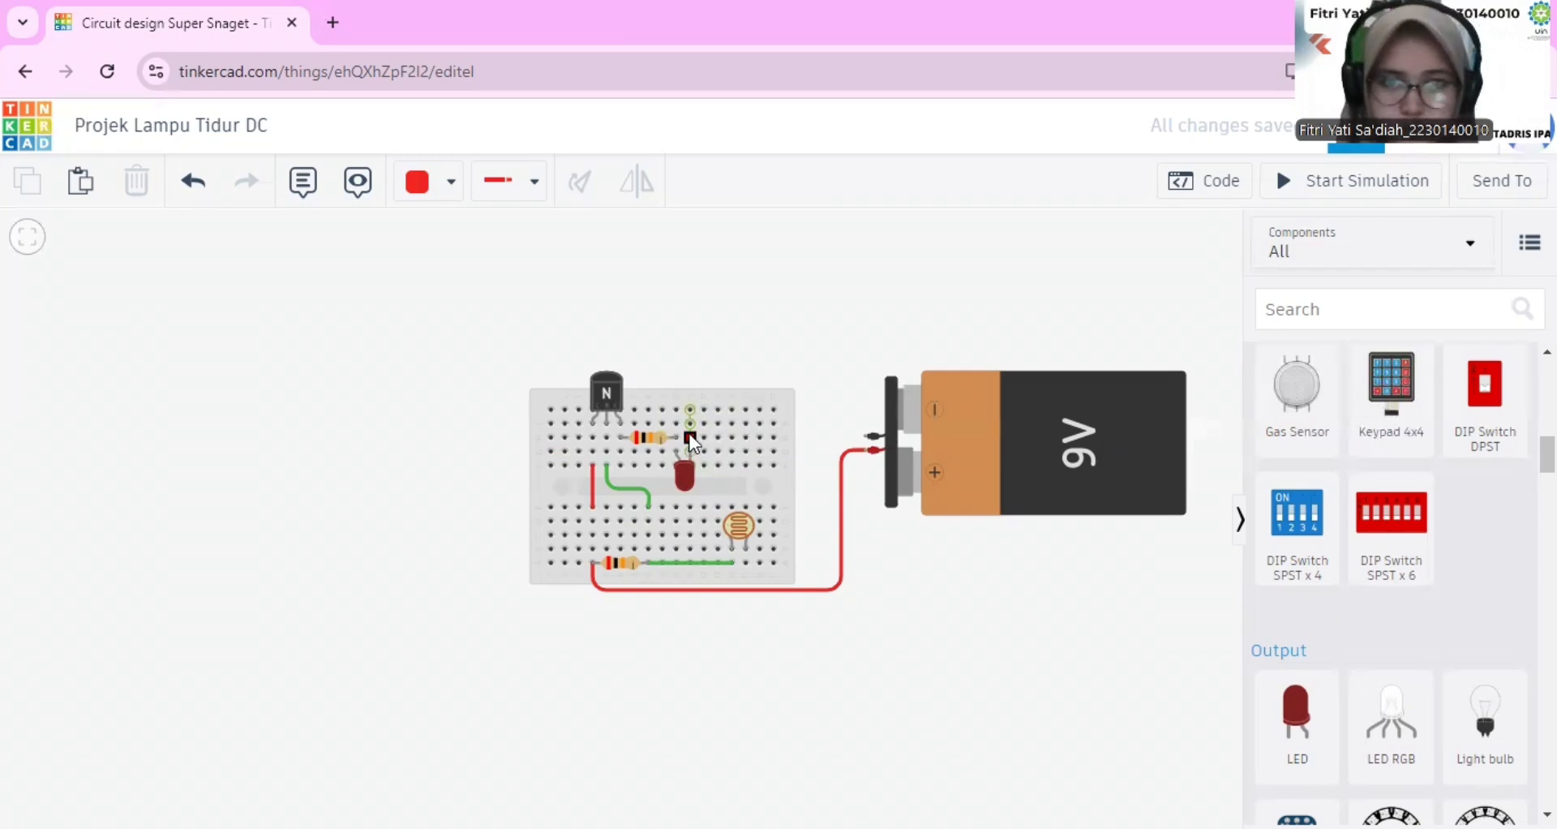
left_click(864, 433)
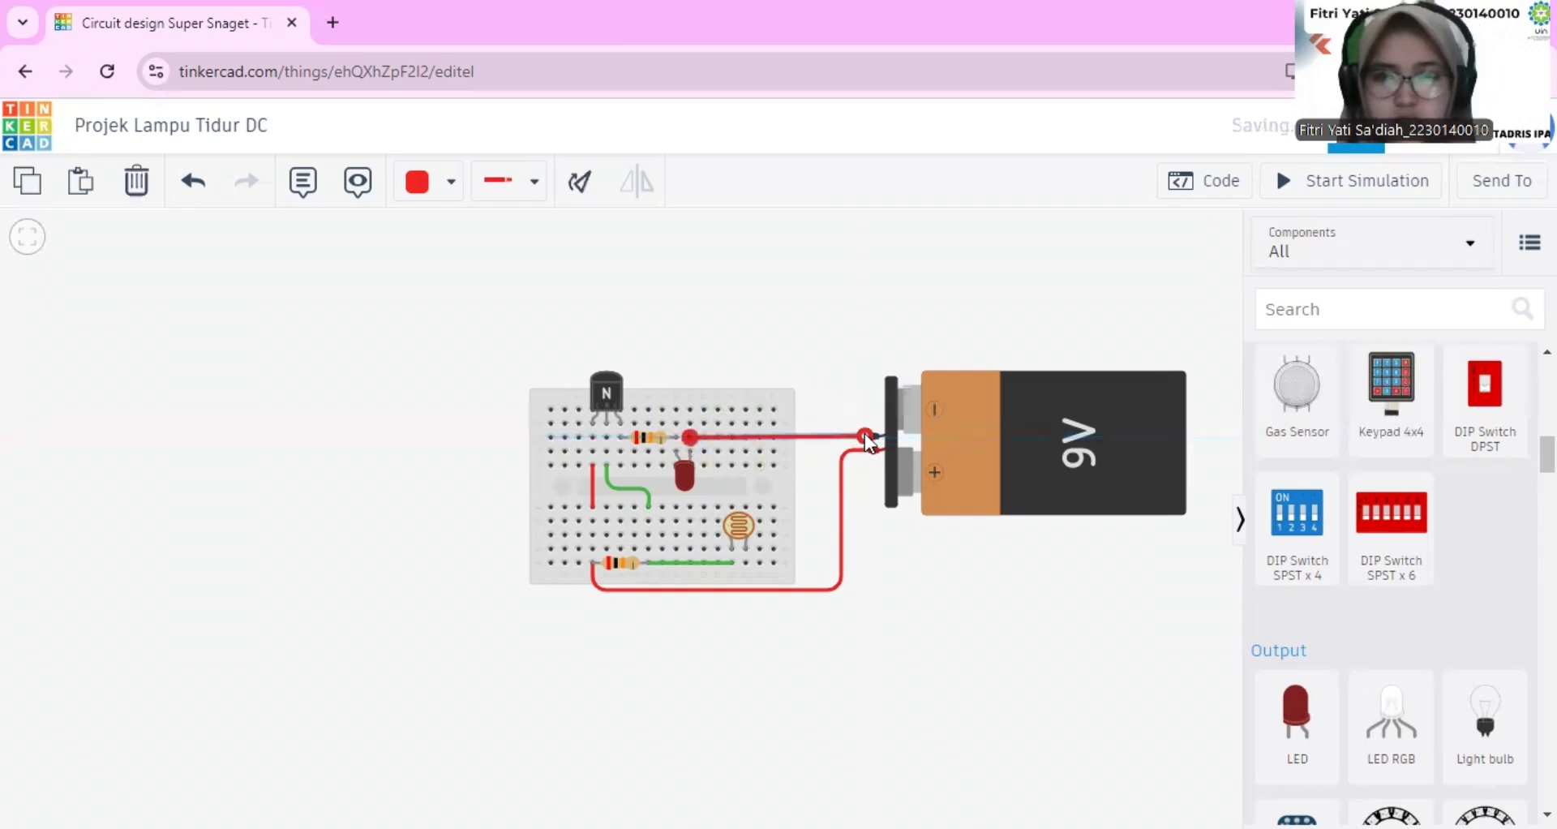
left_click(429, 184)
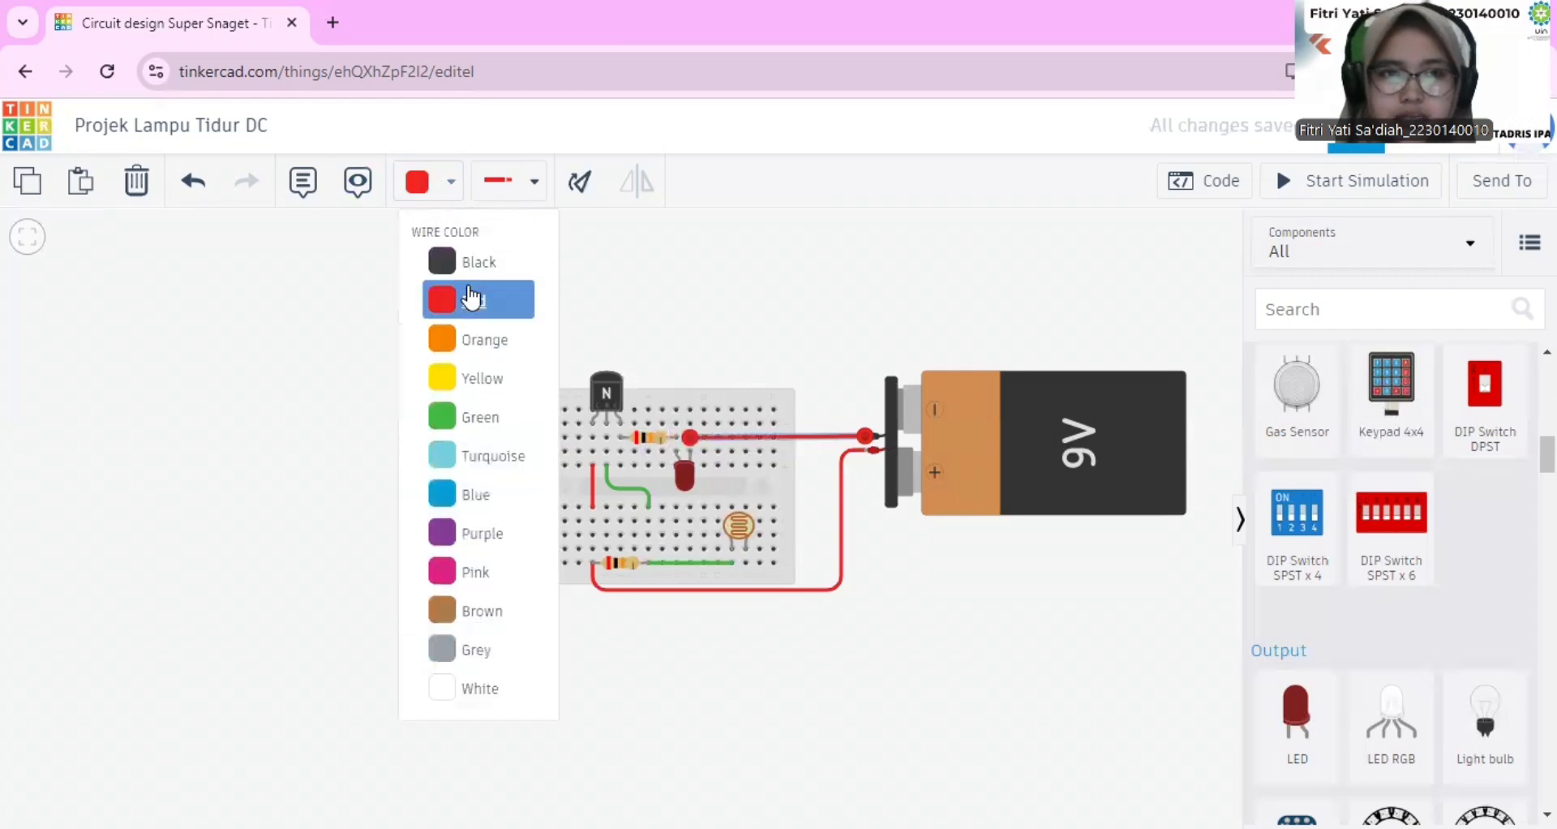
left_click(470, 264)
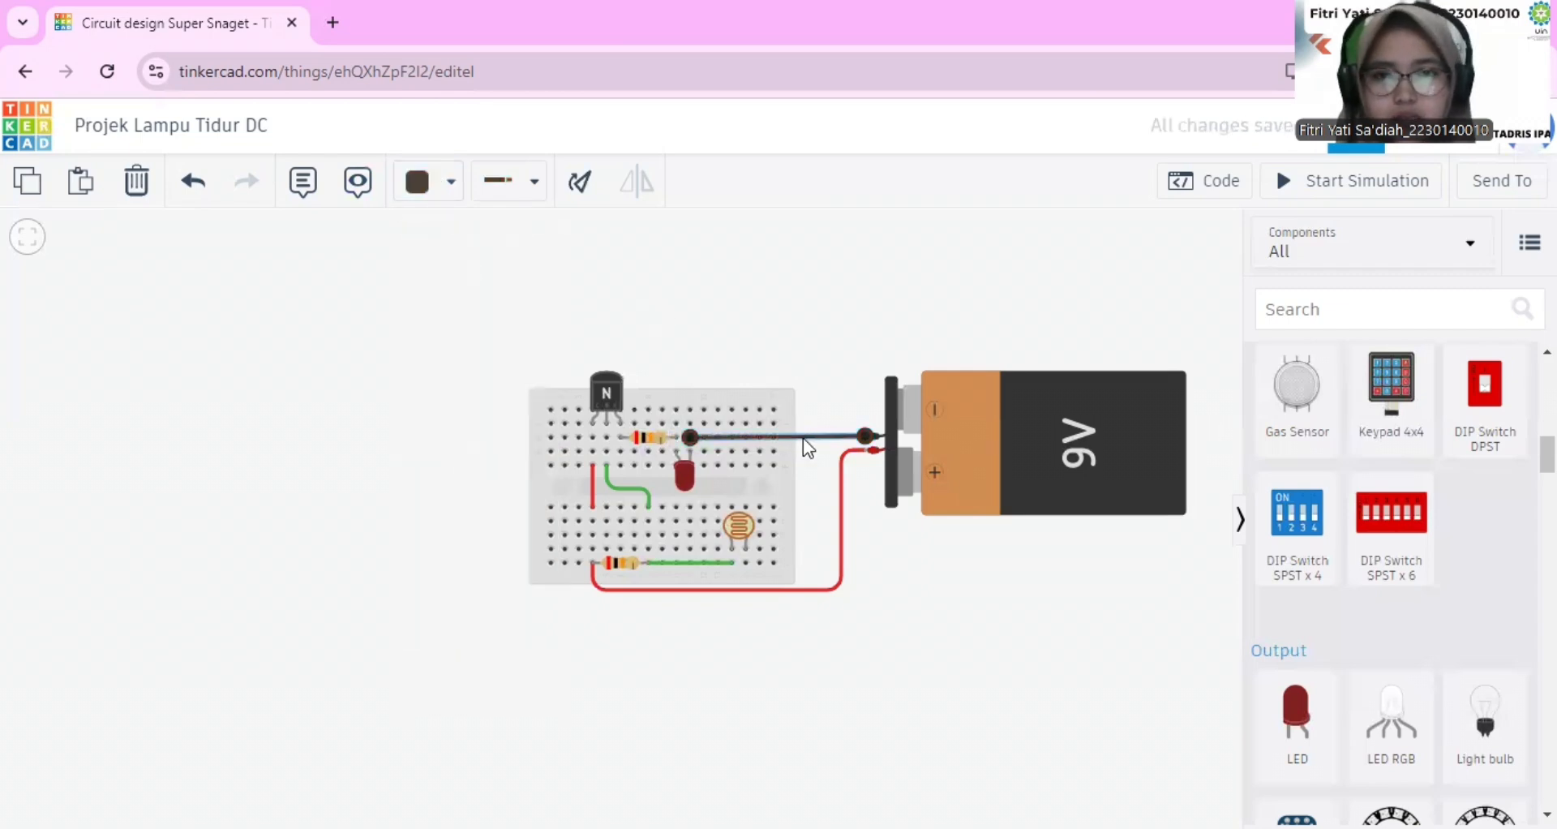
left_click(849, 403)
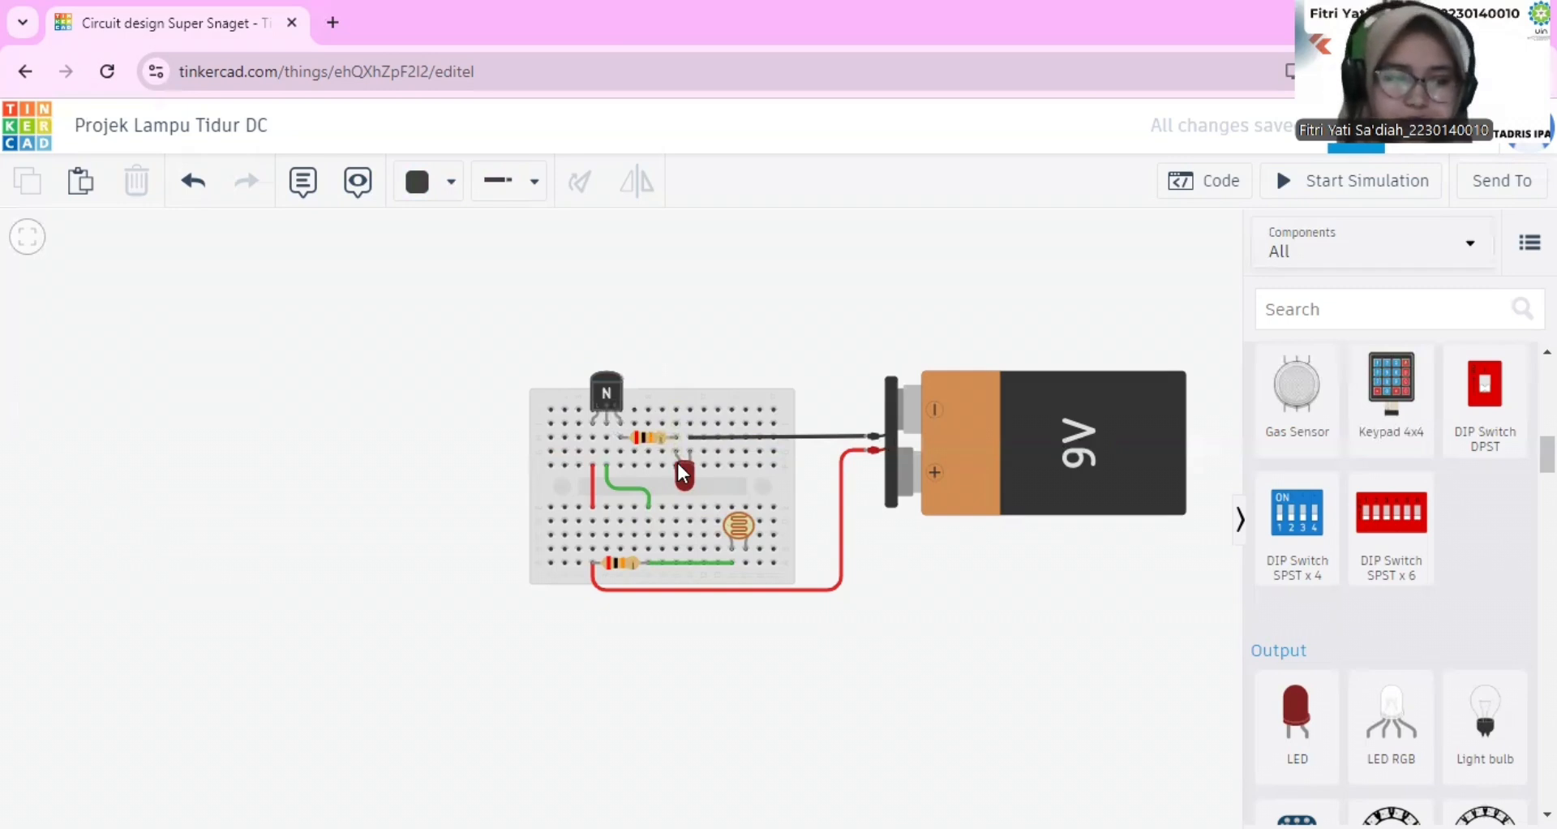
- Run a black wire from the photoresistor's right-leg column to the column at x=508, and bridge that column across the central gap
left_click(746, 563)
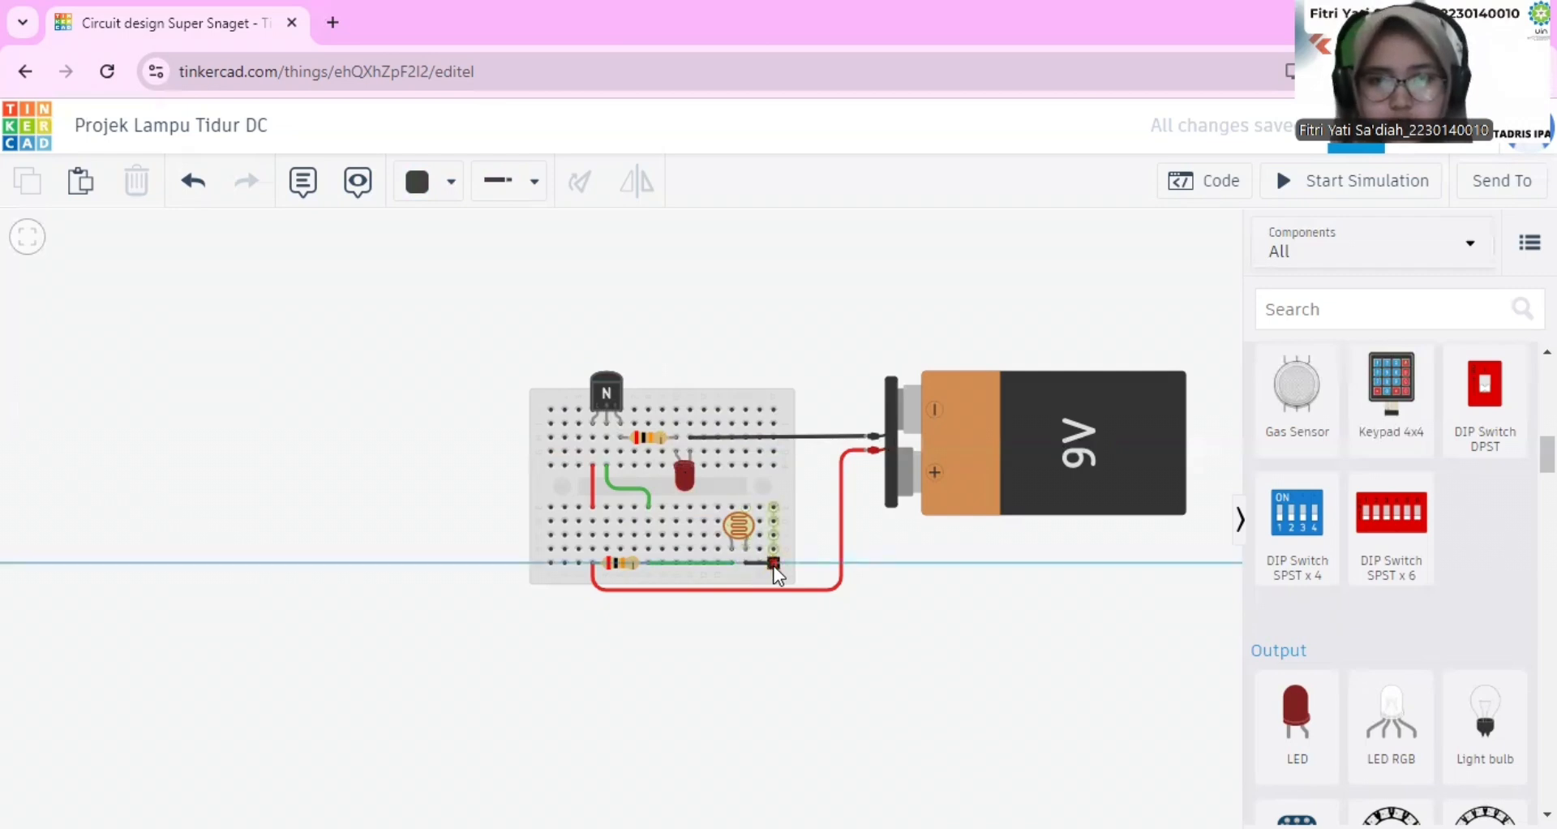
left_click(773, 565)
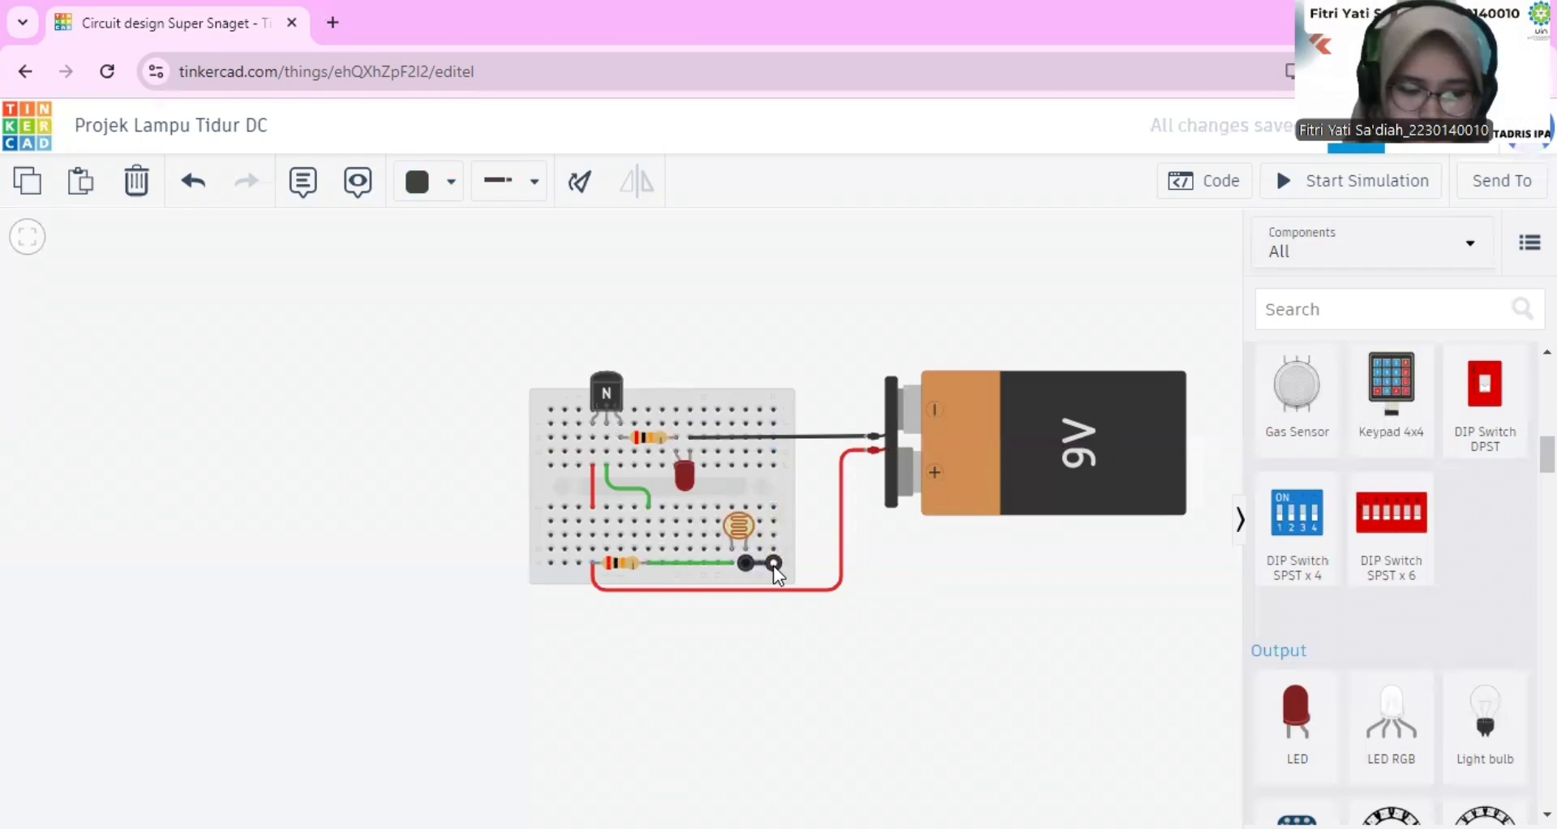
left_click(774, 508)
left_click(771, 466)
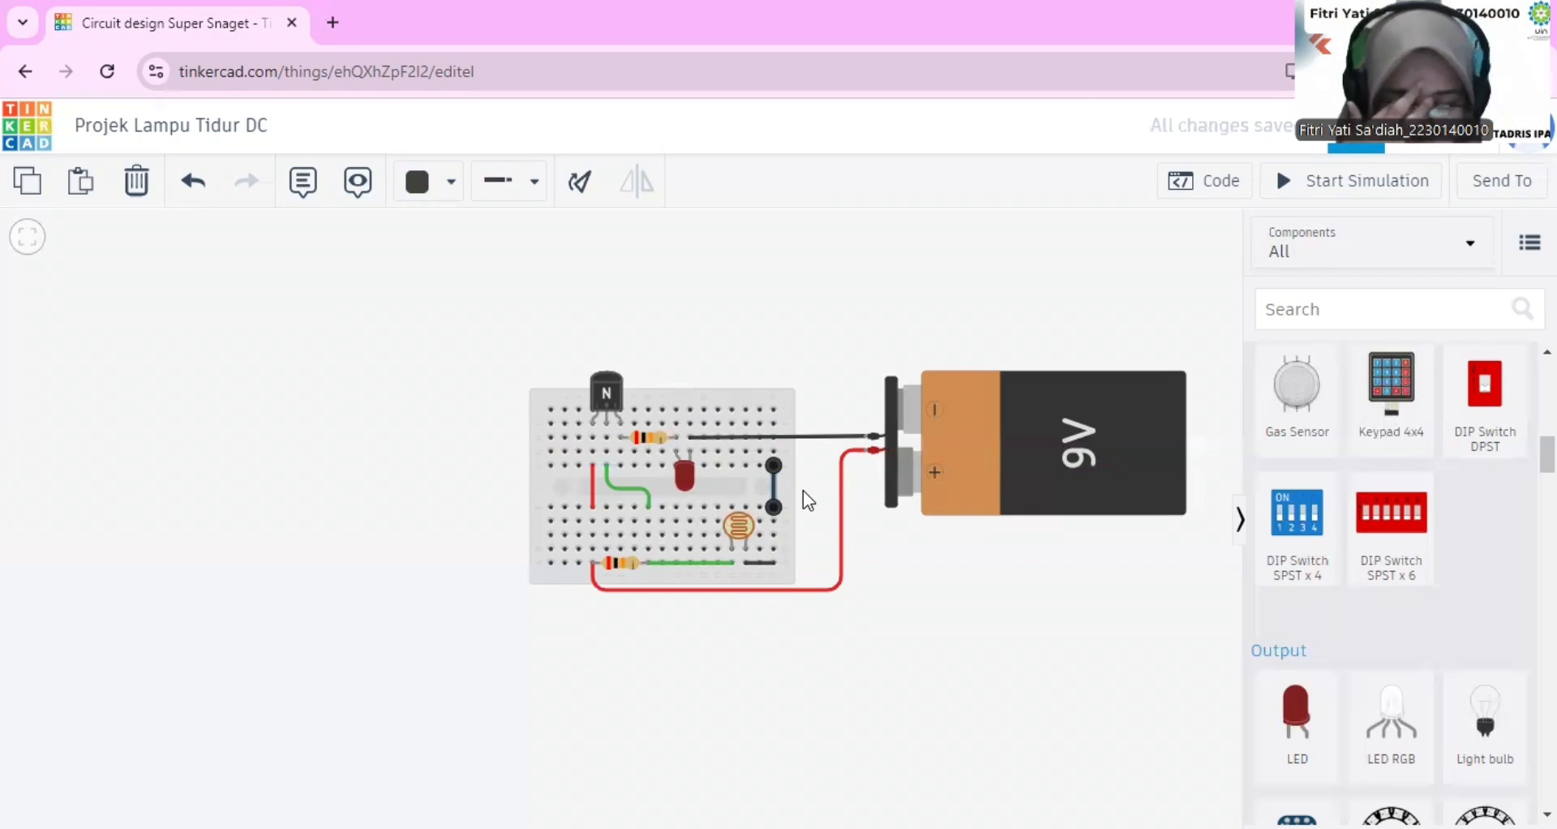
- Connect the LED's right-leg column to the bridged column near the breadboard's right edge with a black wire along the top row
left_click(690, 409)
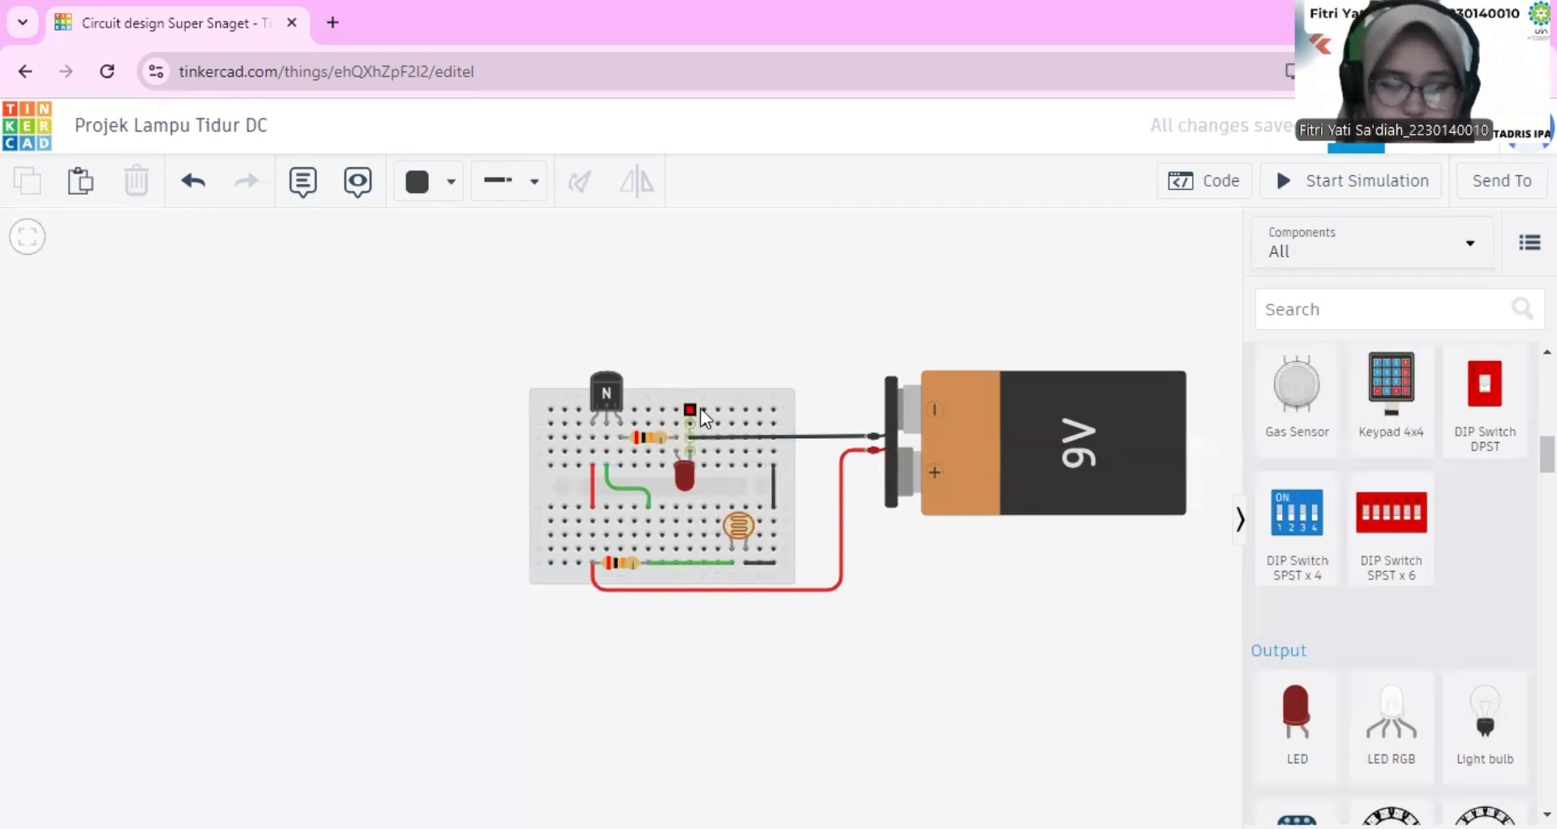
left_click(775, 410)
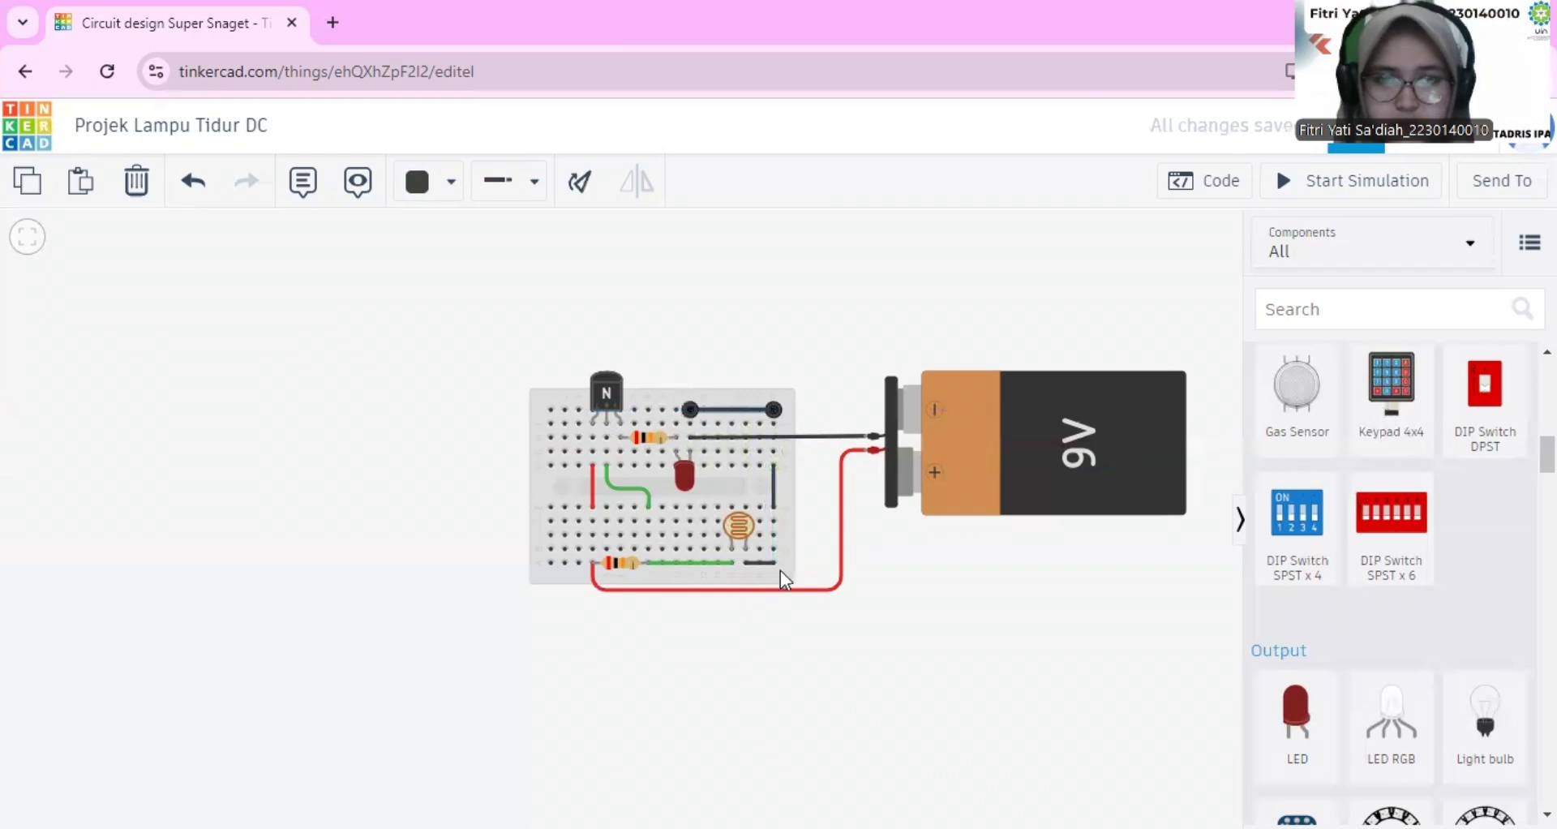
left_click(794, 376)
- Simulate the circuit and vary the photoresistor's light level between dark and bright to test how the LED responds
left_click(739, 526)
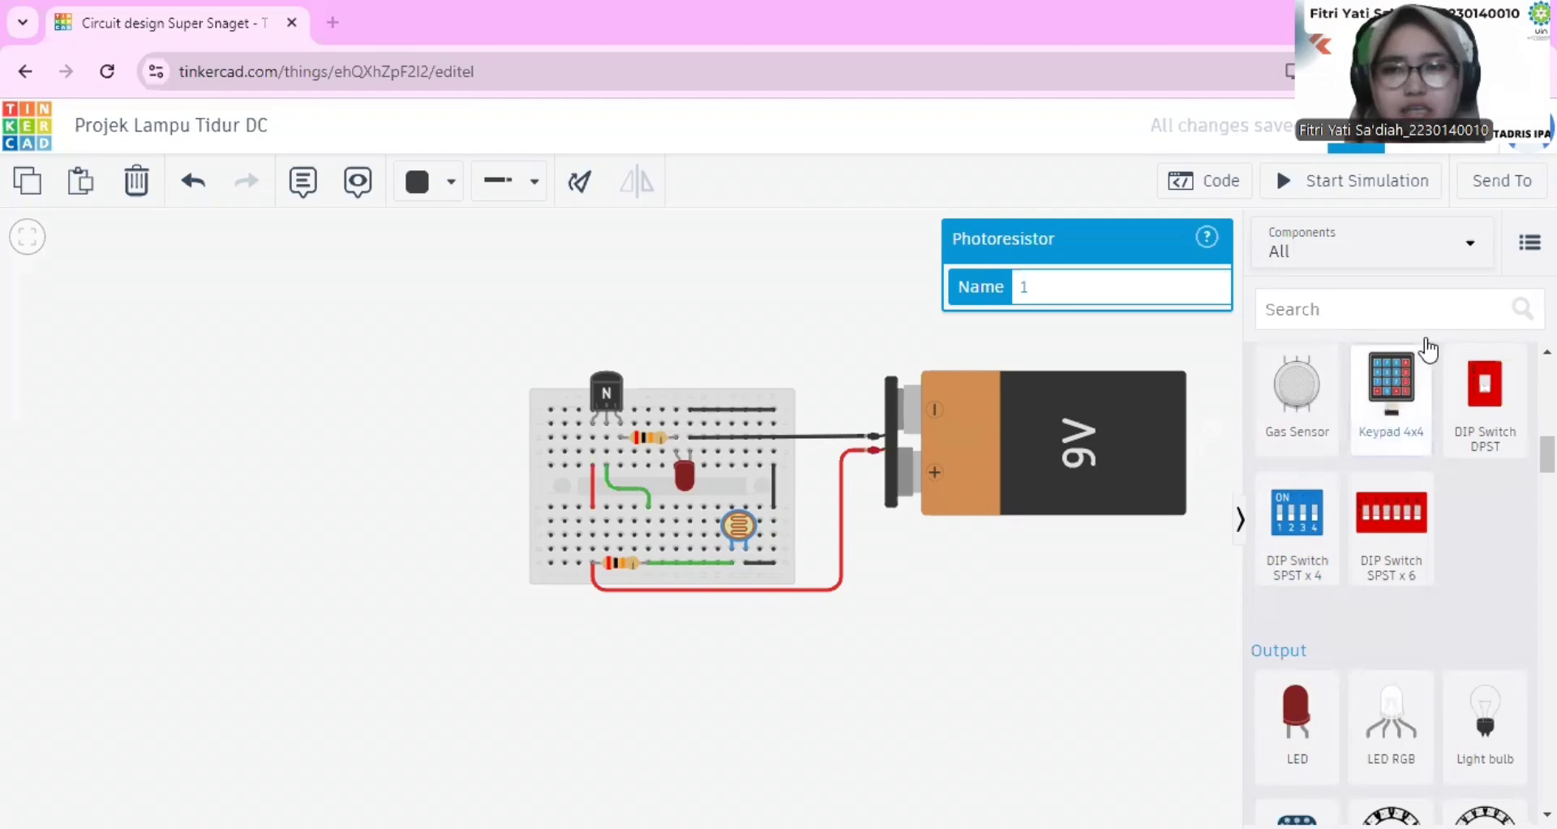
left_click(1384, 194)
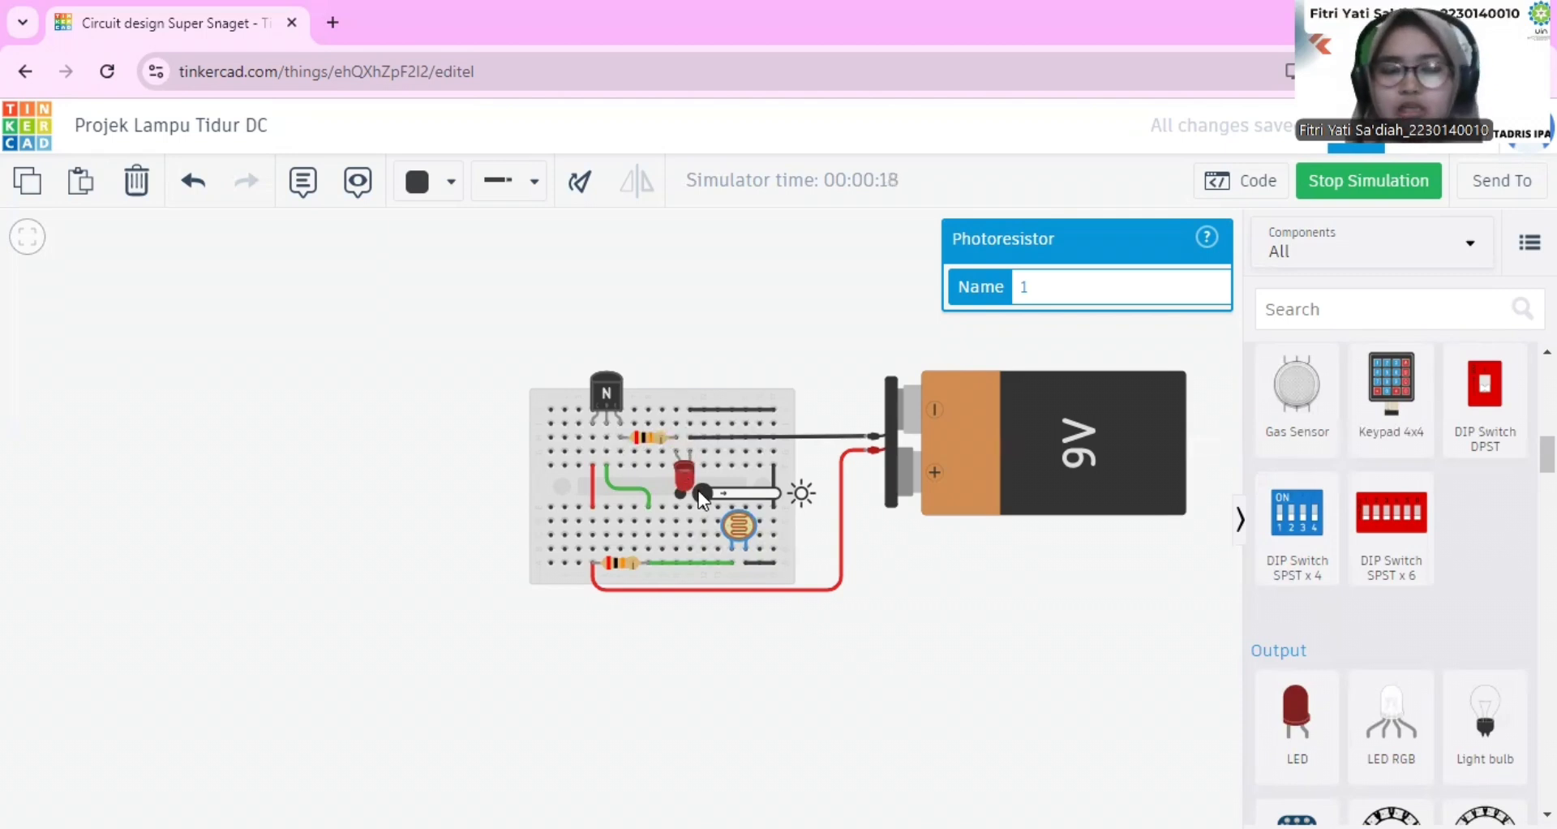
left_click_drag(699, 489, 790, 493)
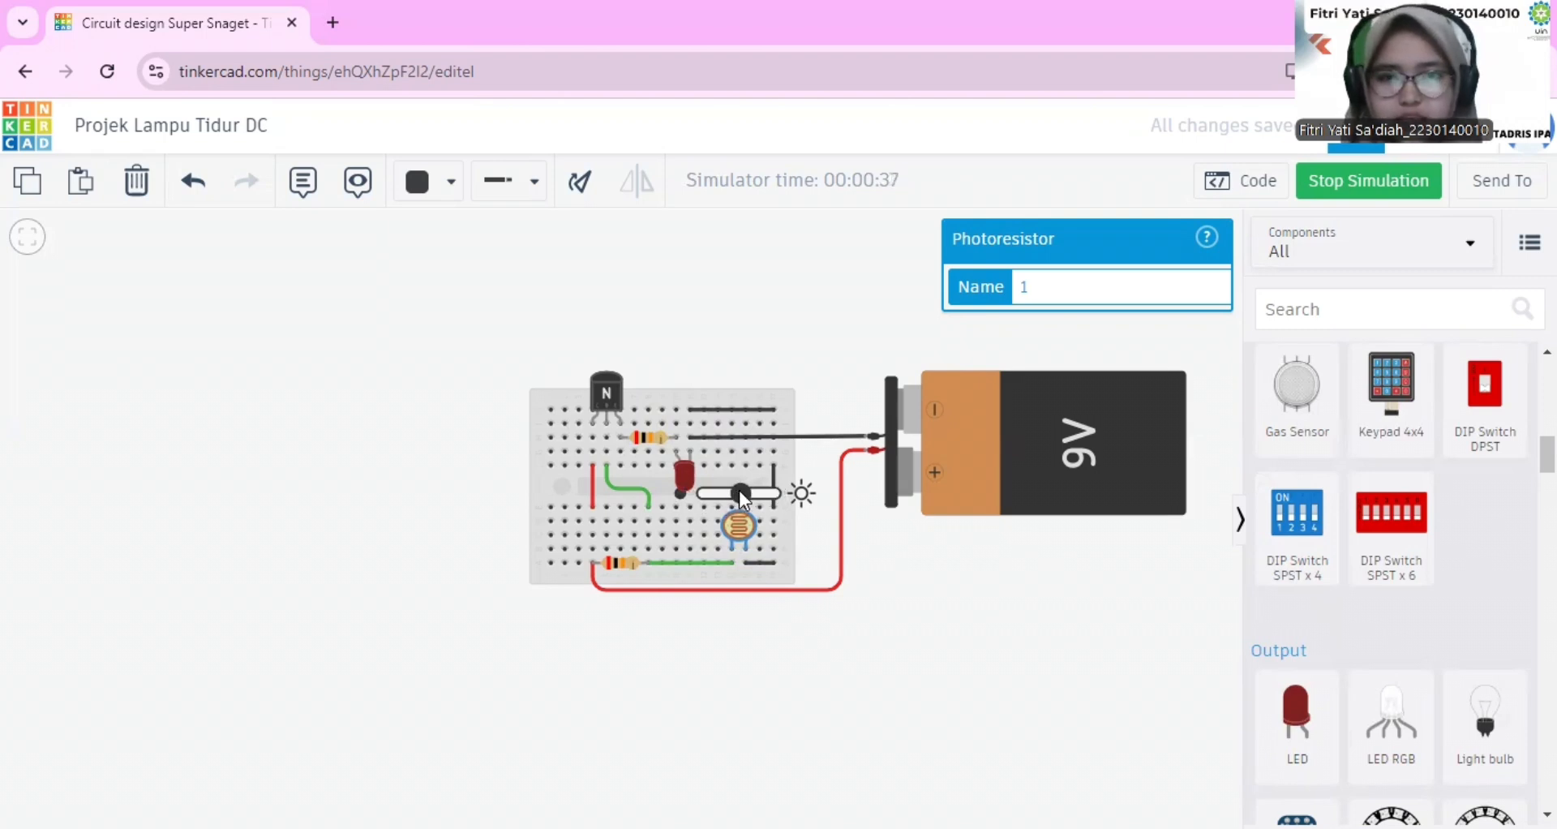
left_click_drag(741, 495, 699, 499)
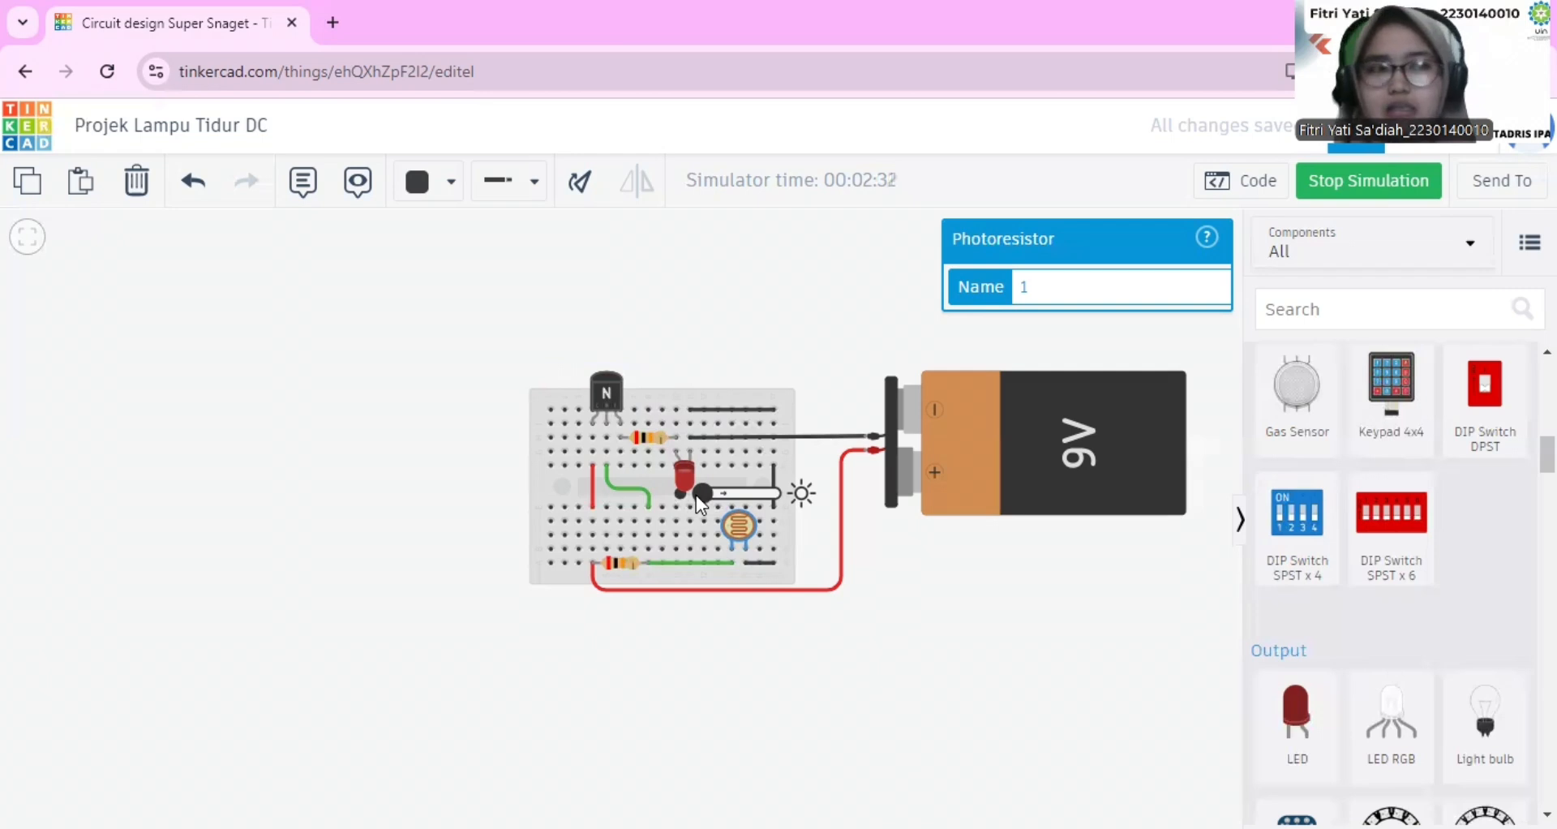
left_click_drag(696, 494, 728, 497)
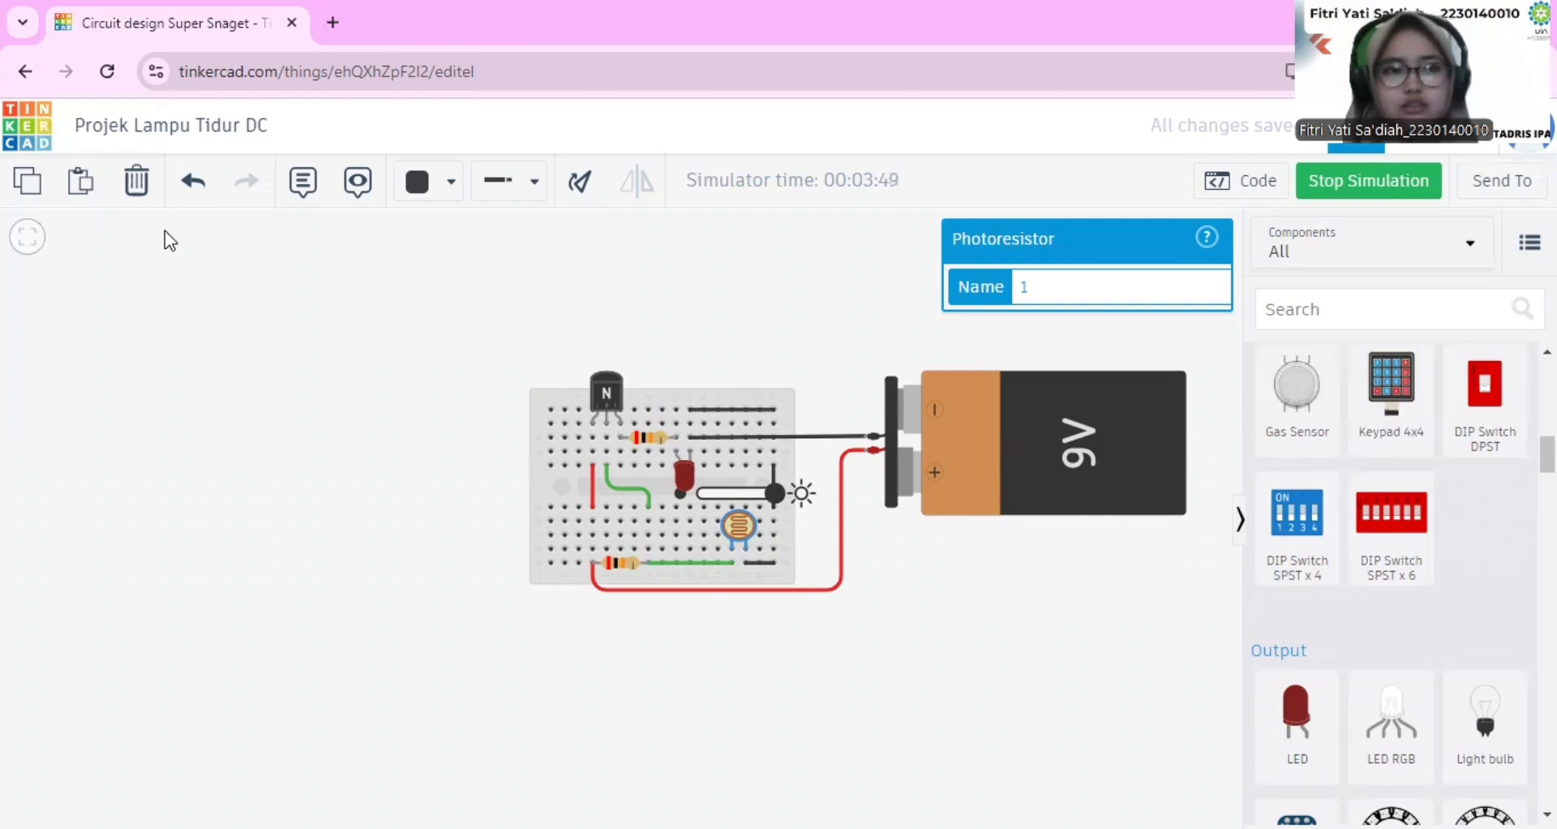
- Leave the lamp project for the dashboard and create a new circuit design
left_click(25, 72)
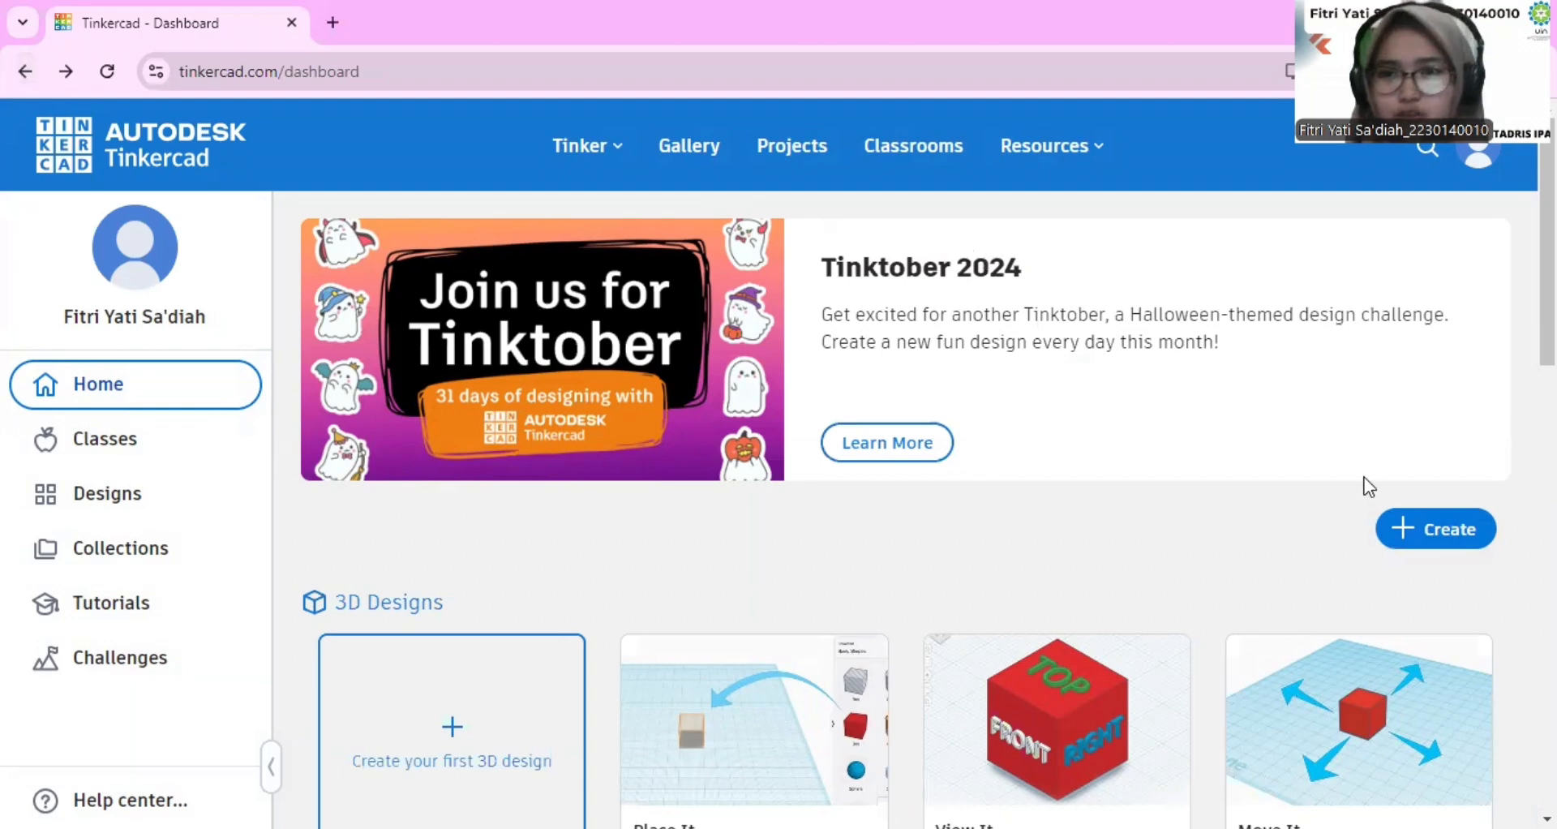
left_click(1431, 534)
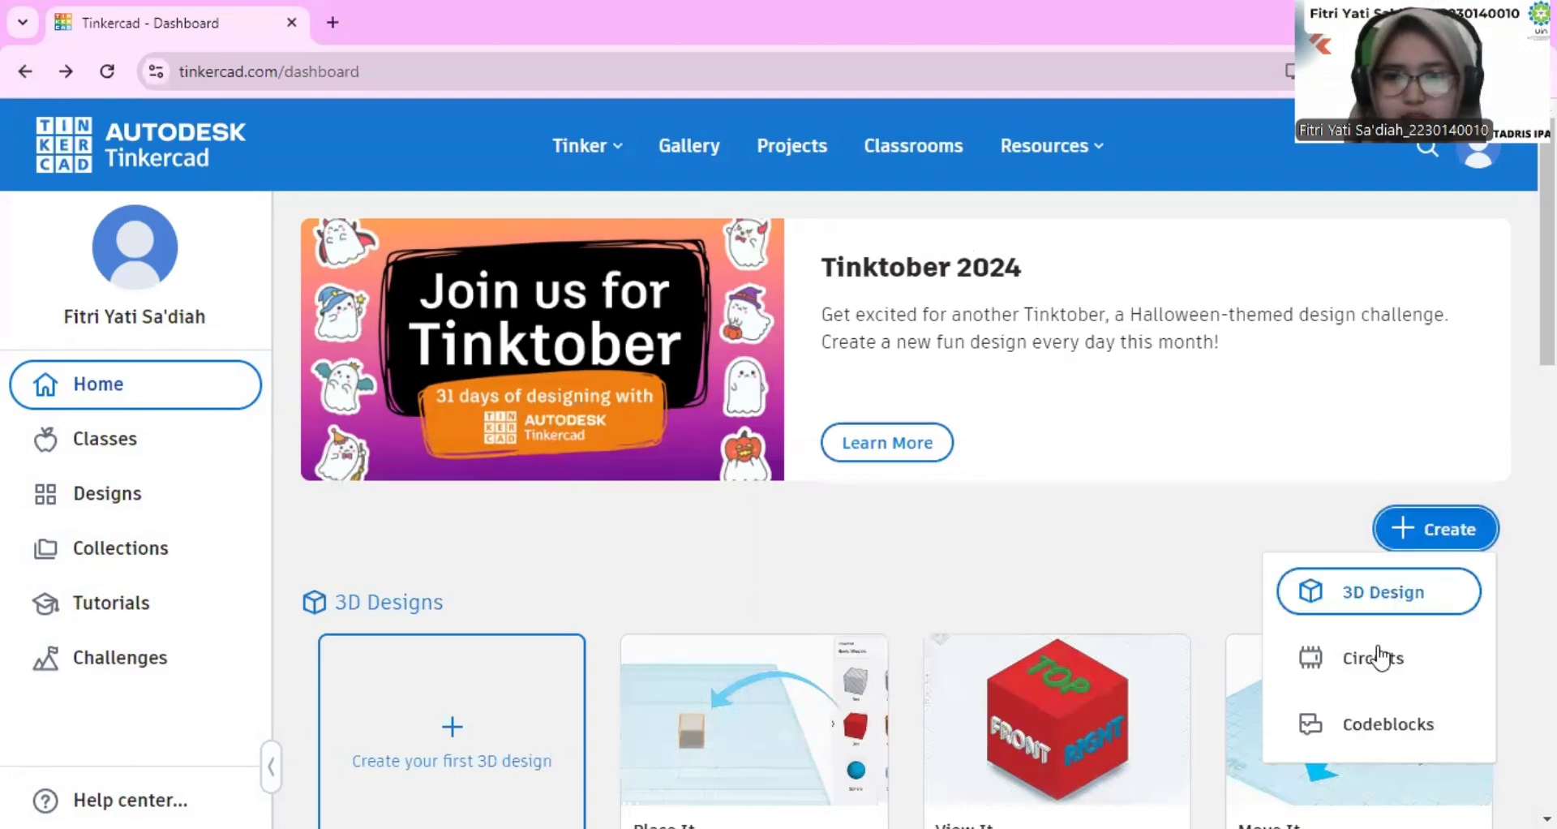
left_click(1382, 661)
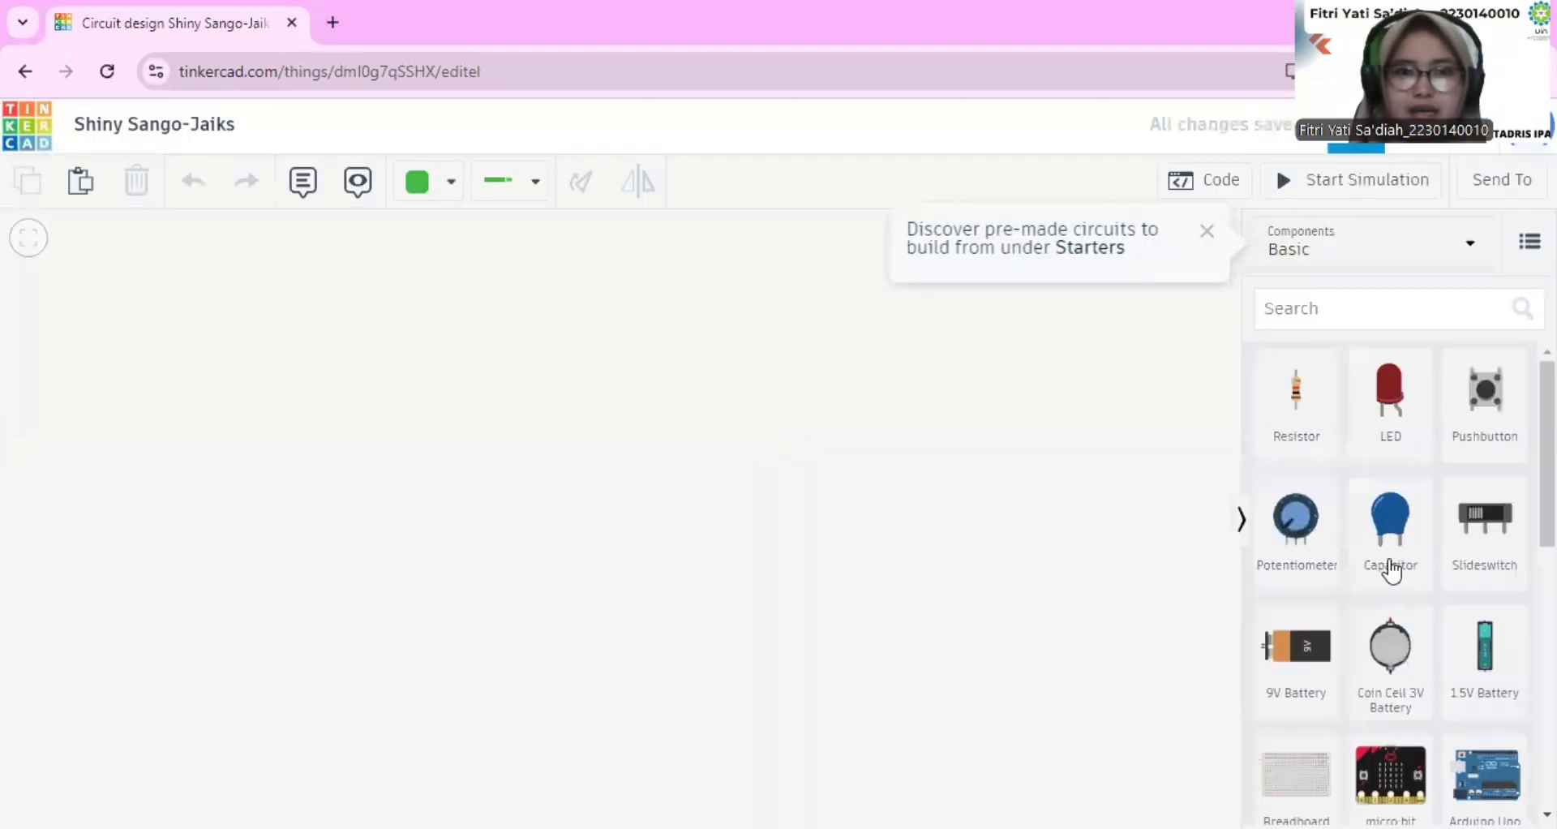
- List all components and place a Breadboard Mini near the middle of the empty workspace
left_click(1322, 240)
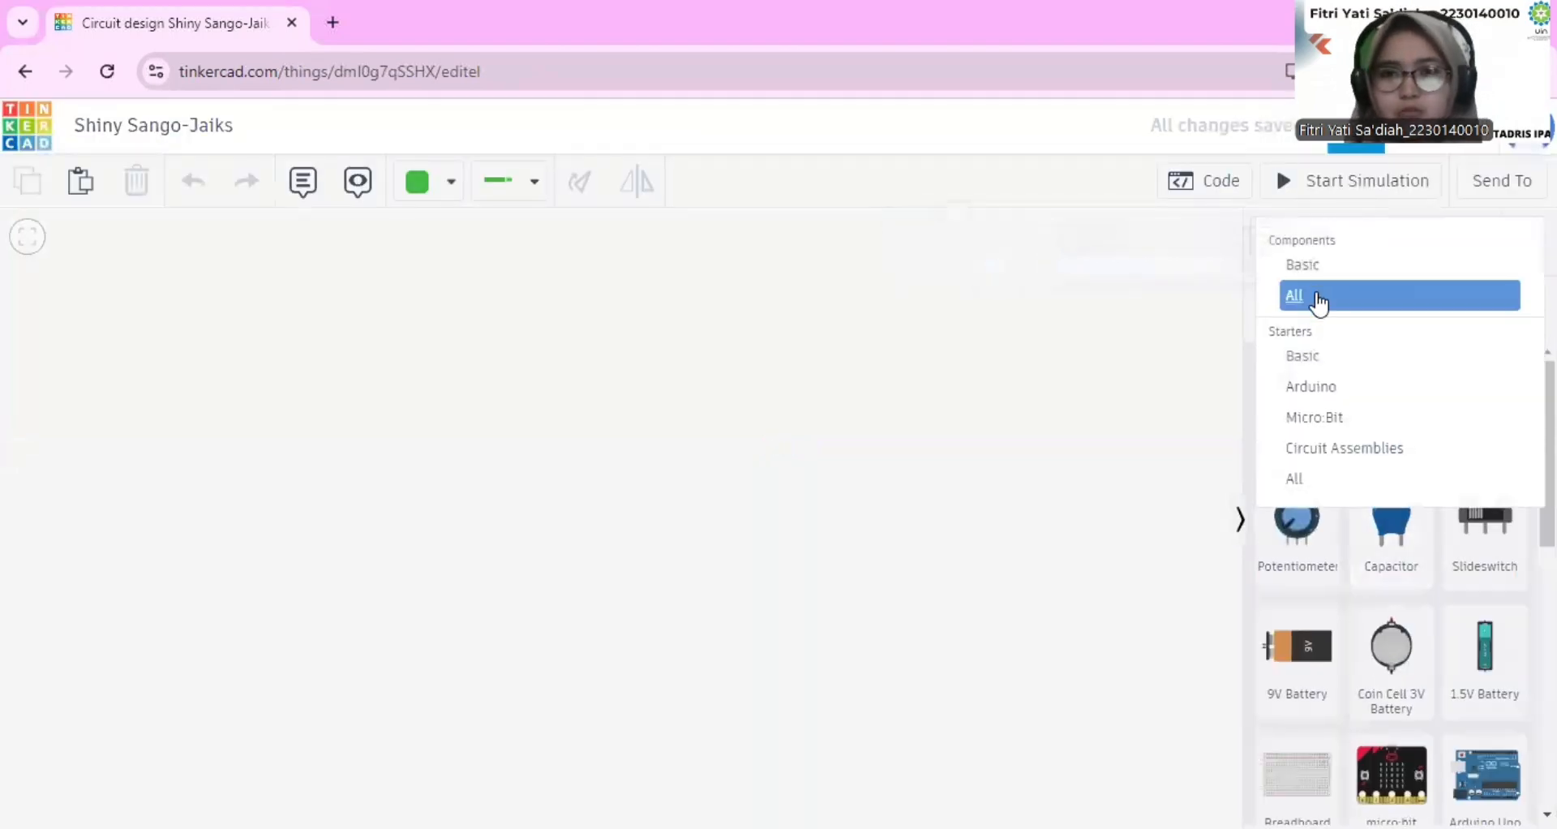
left_click(1319, 296)
scroll(1385, 606, "down", 10)
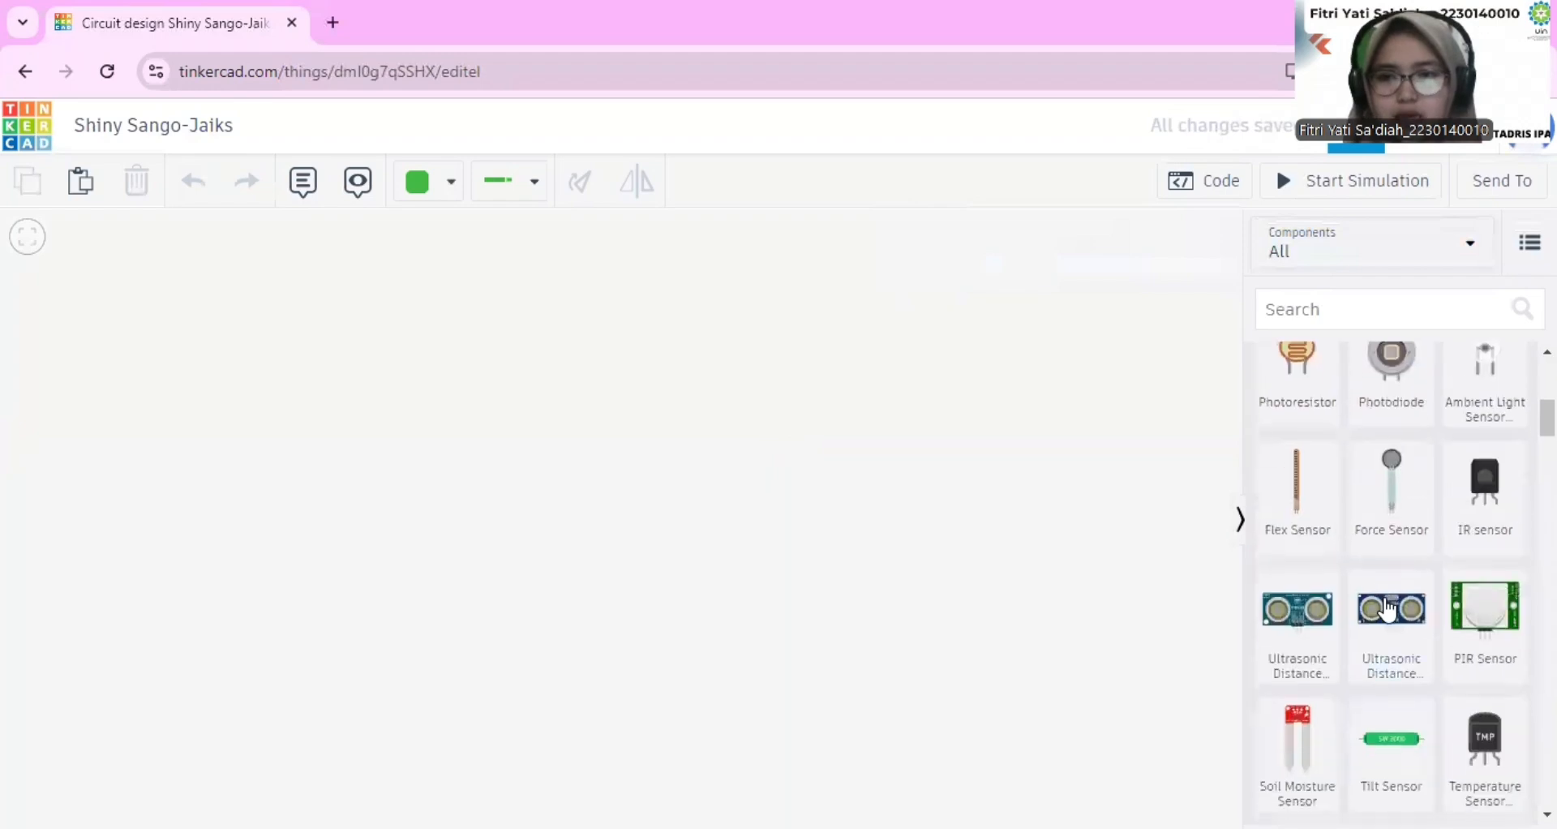
scroll(1387, 608, "down", 10)
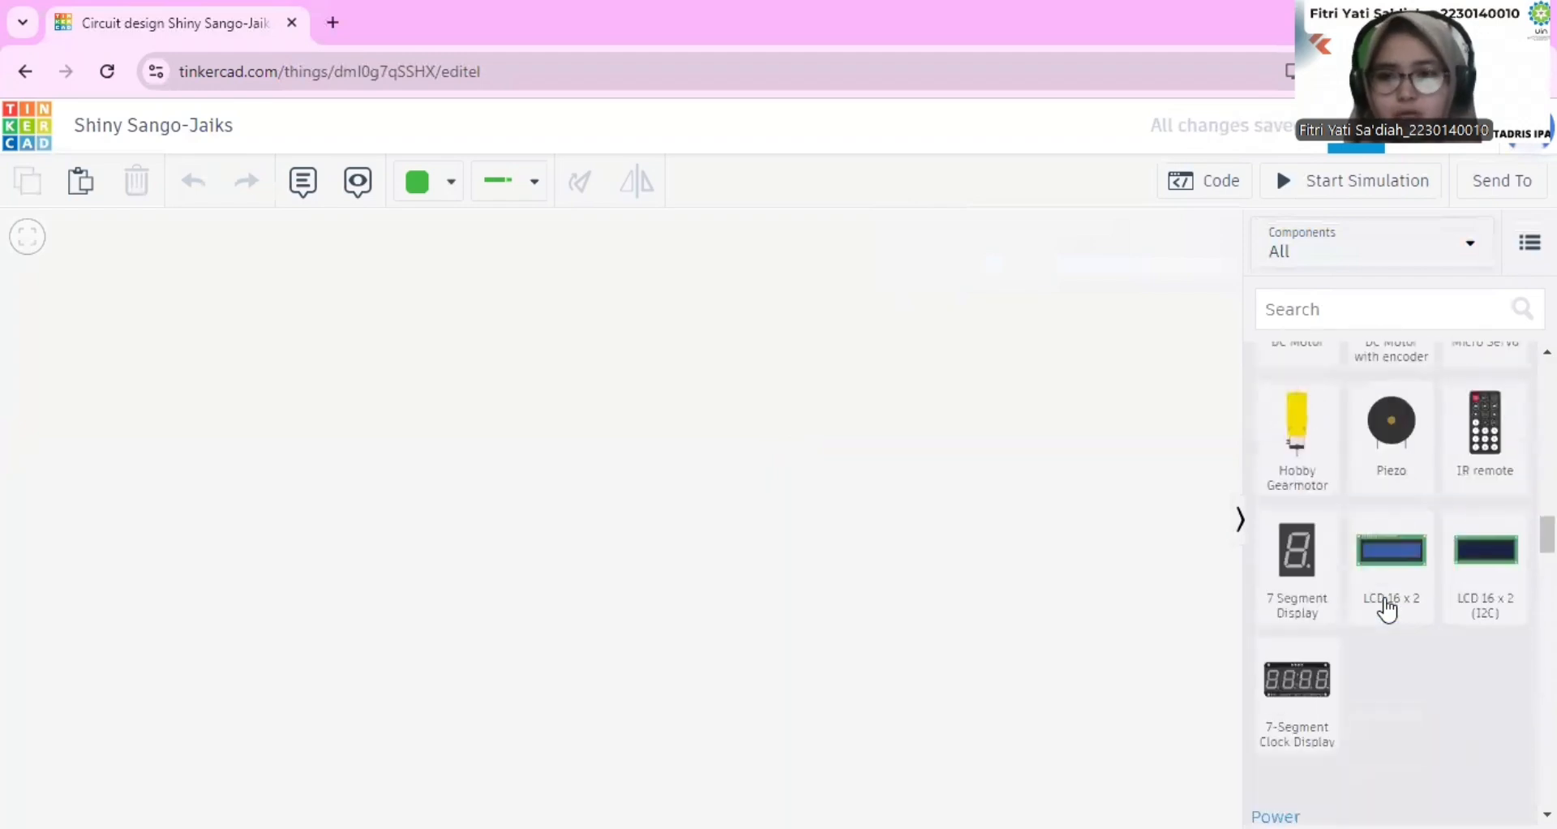
scroll(1387, 604, "down", 5)
scroll(1384, 601, "down", 3)
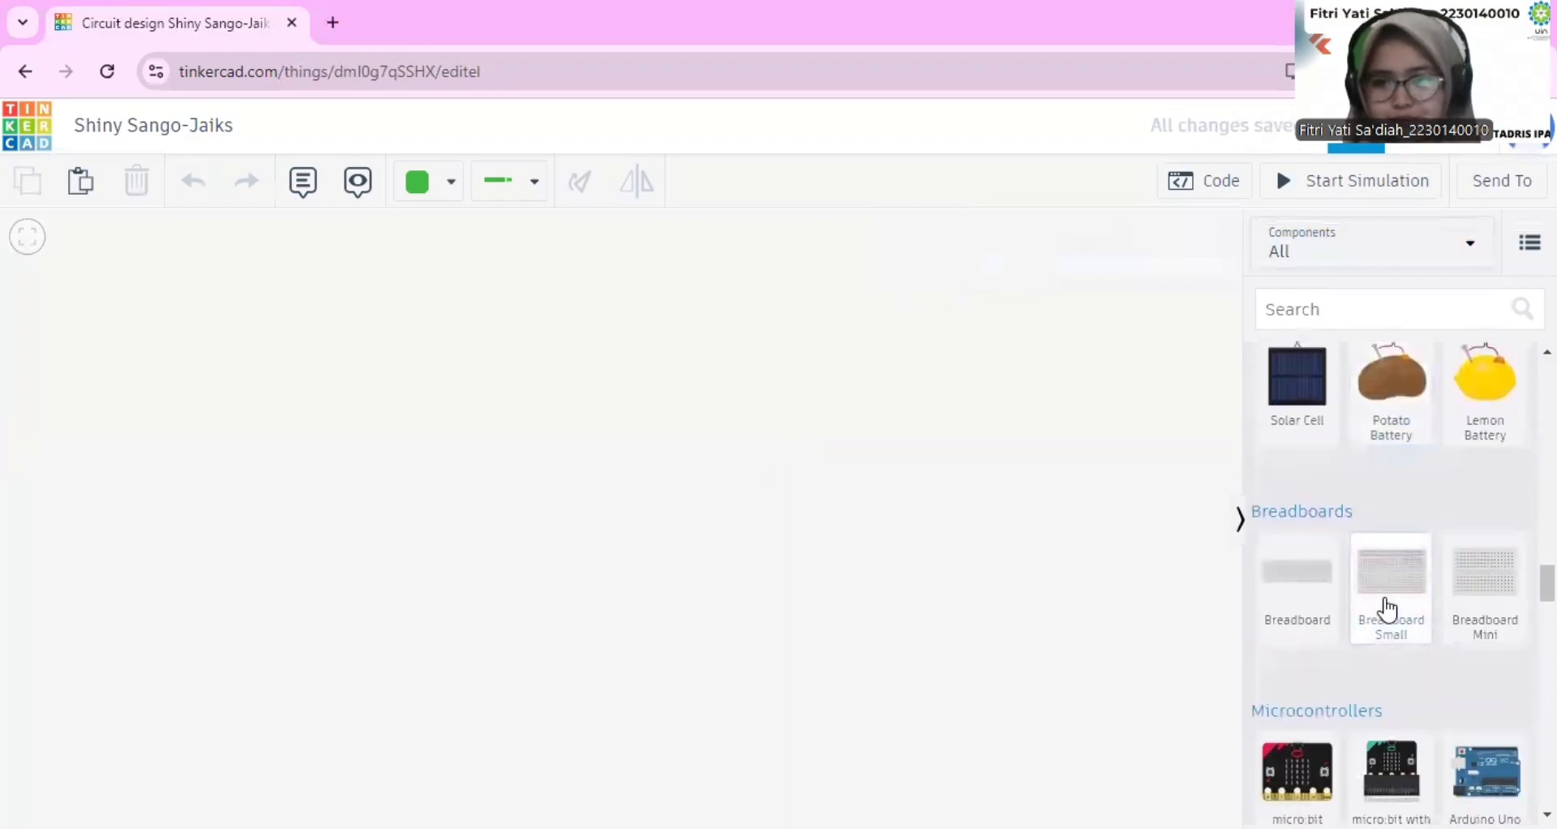
left_click_drag(1480, 586, 609, 502)
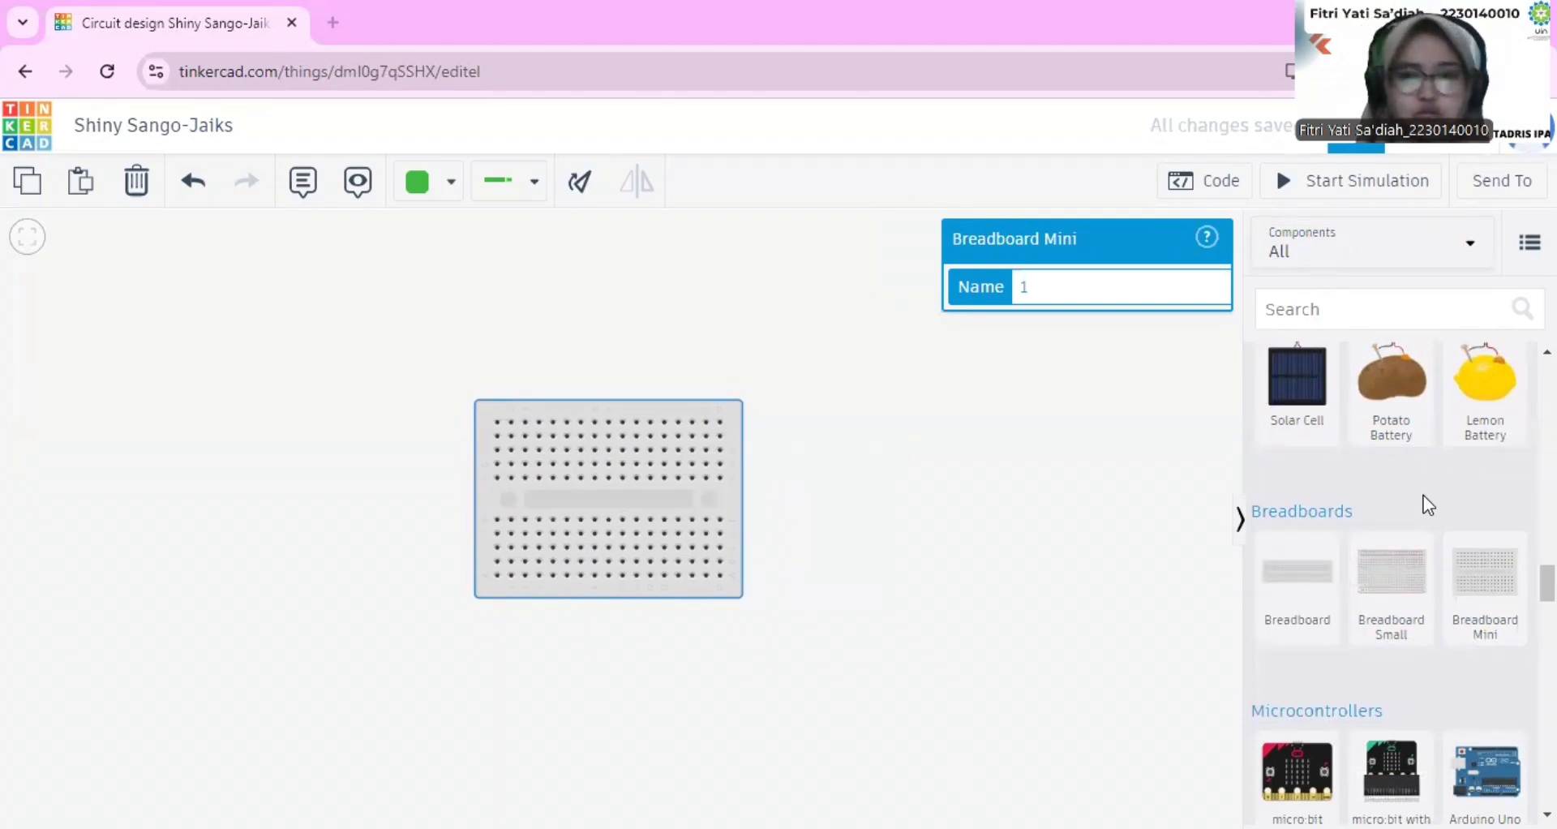
- Add a photoresistor and plug its legs into the lower half of the breadboard near the left end
scroll(1423, 498, "up", 10)
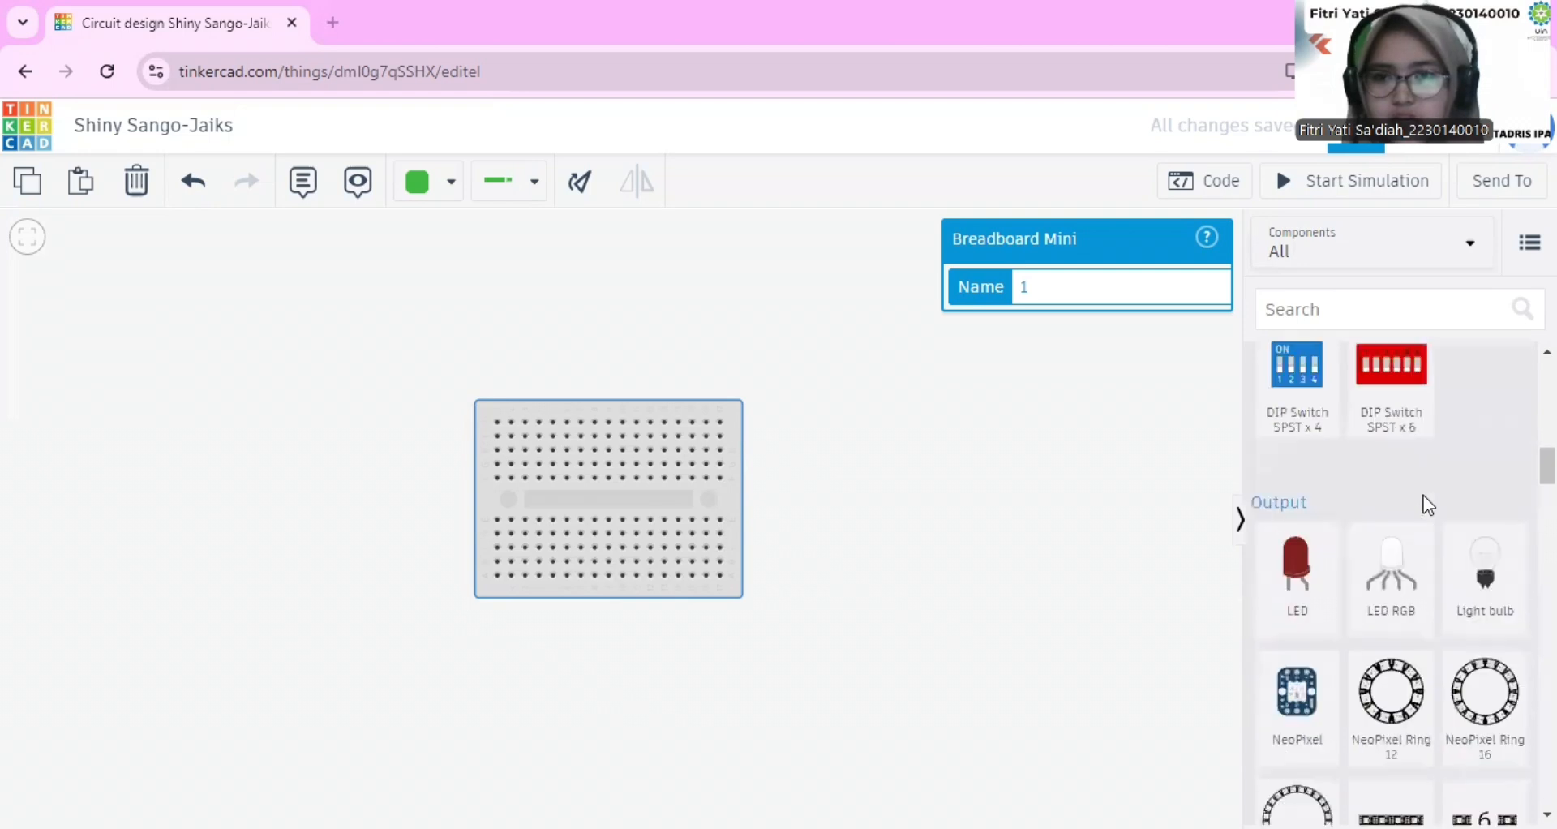
scroll(1424, 495, "up", 8)
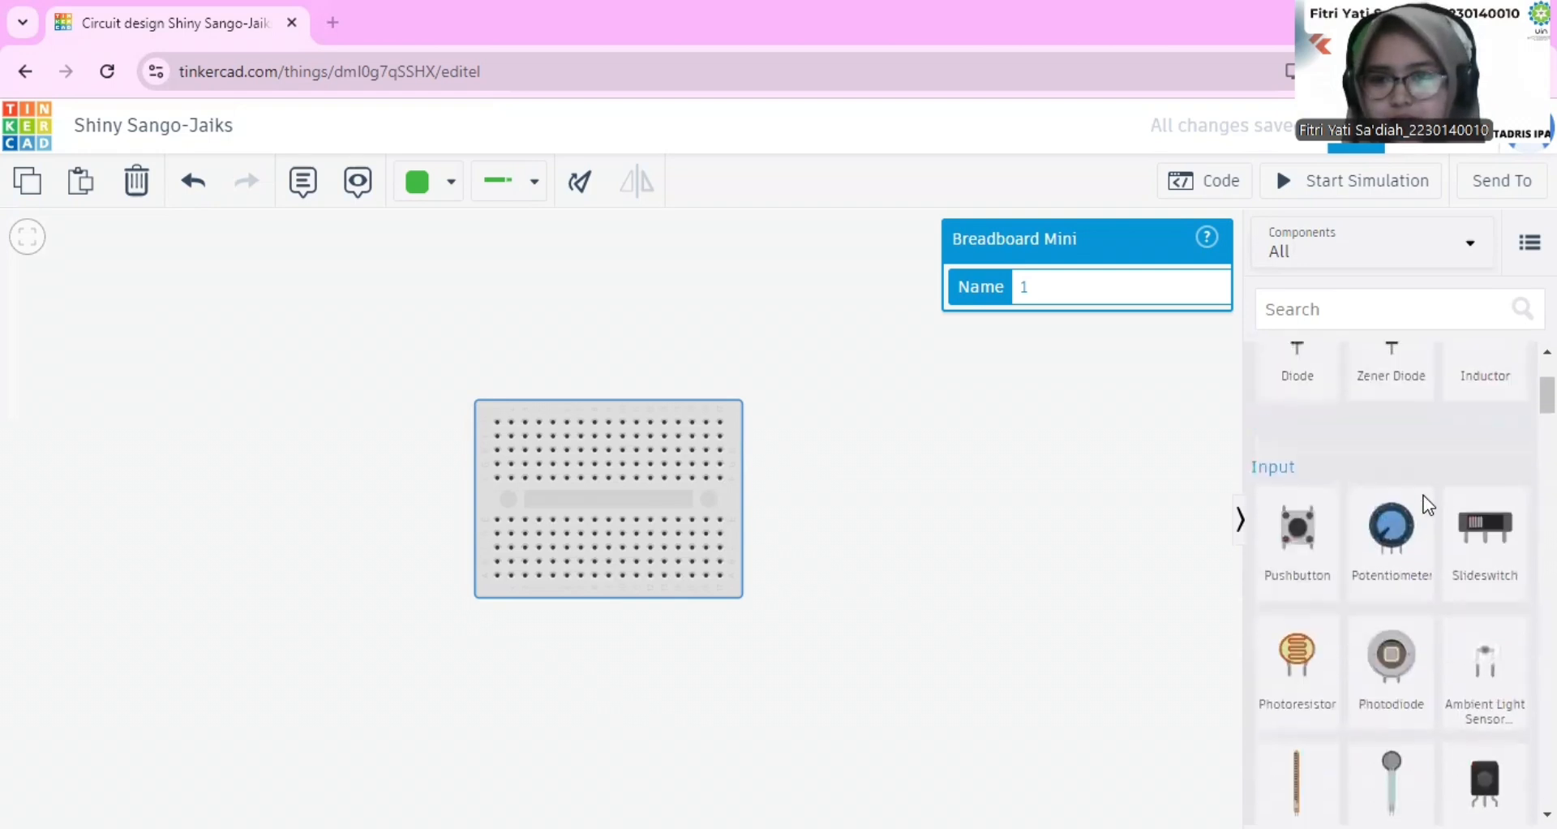
scroll(1423, 495, "down", 2)
left_click(1294, 539)
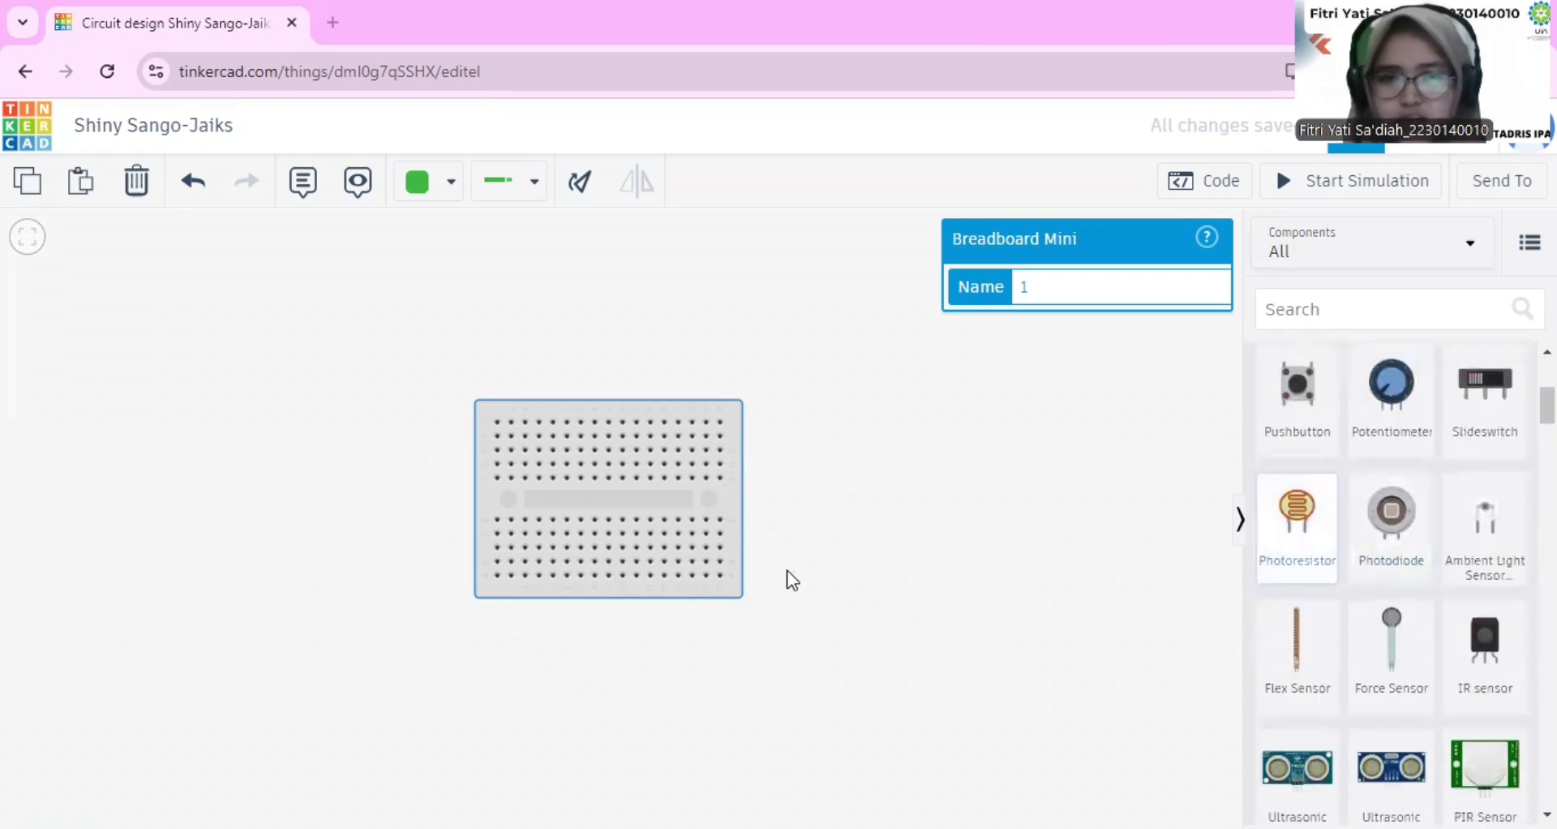
left_click(791, 590)
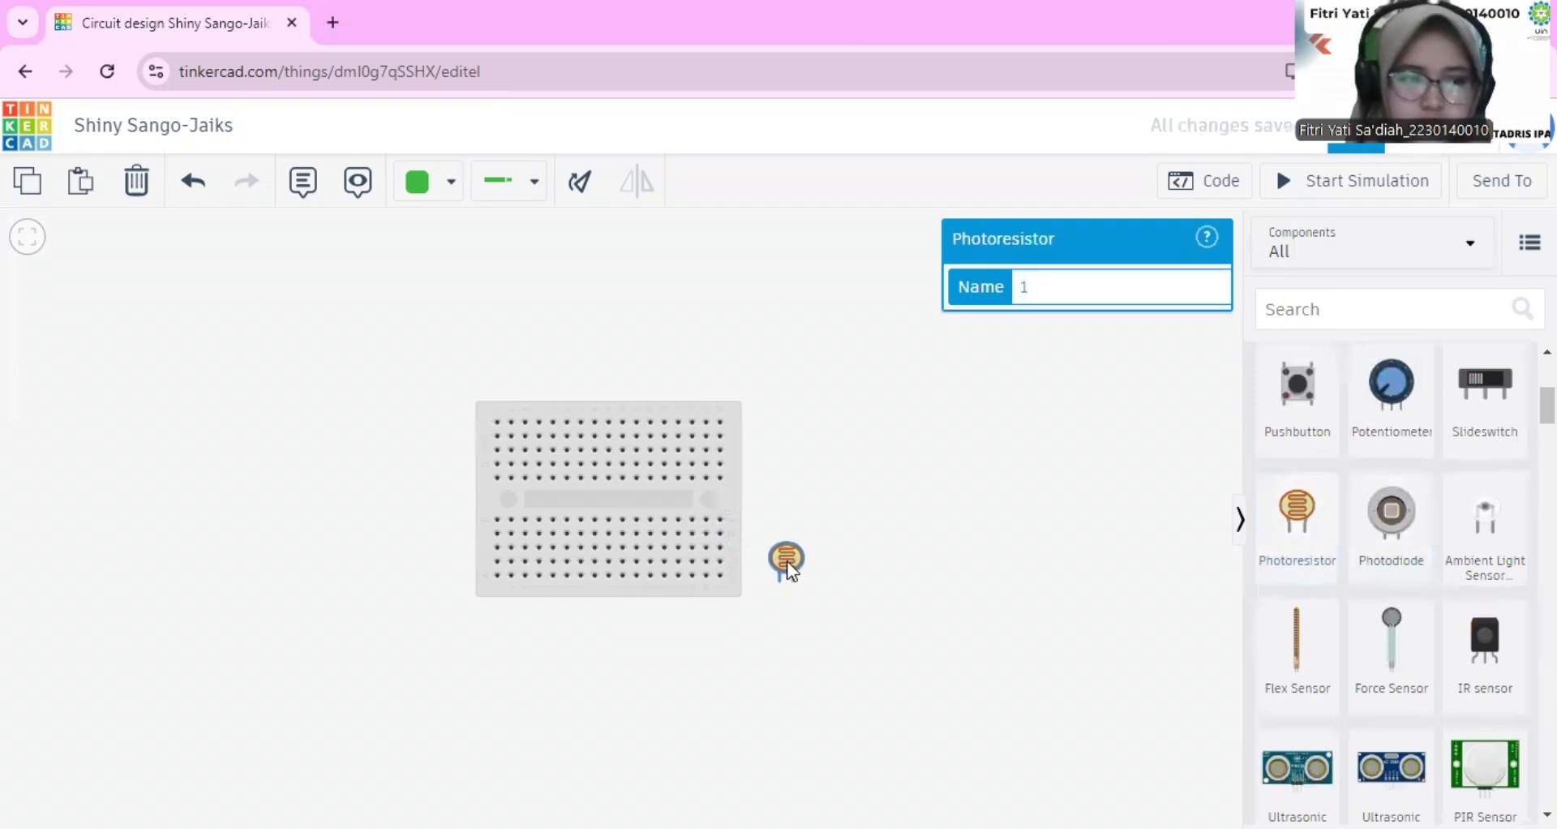
left_click_drag(786, 561, 542, 538)
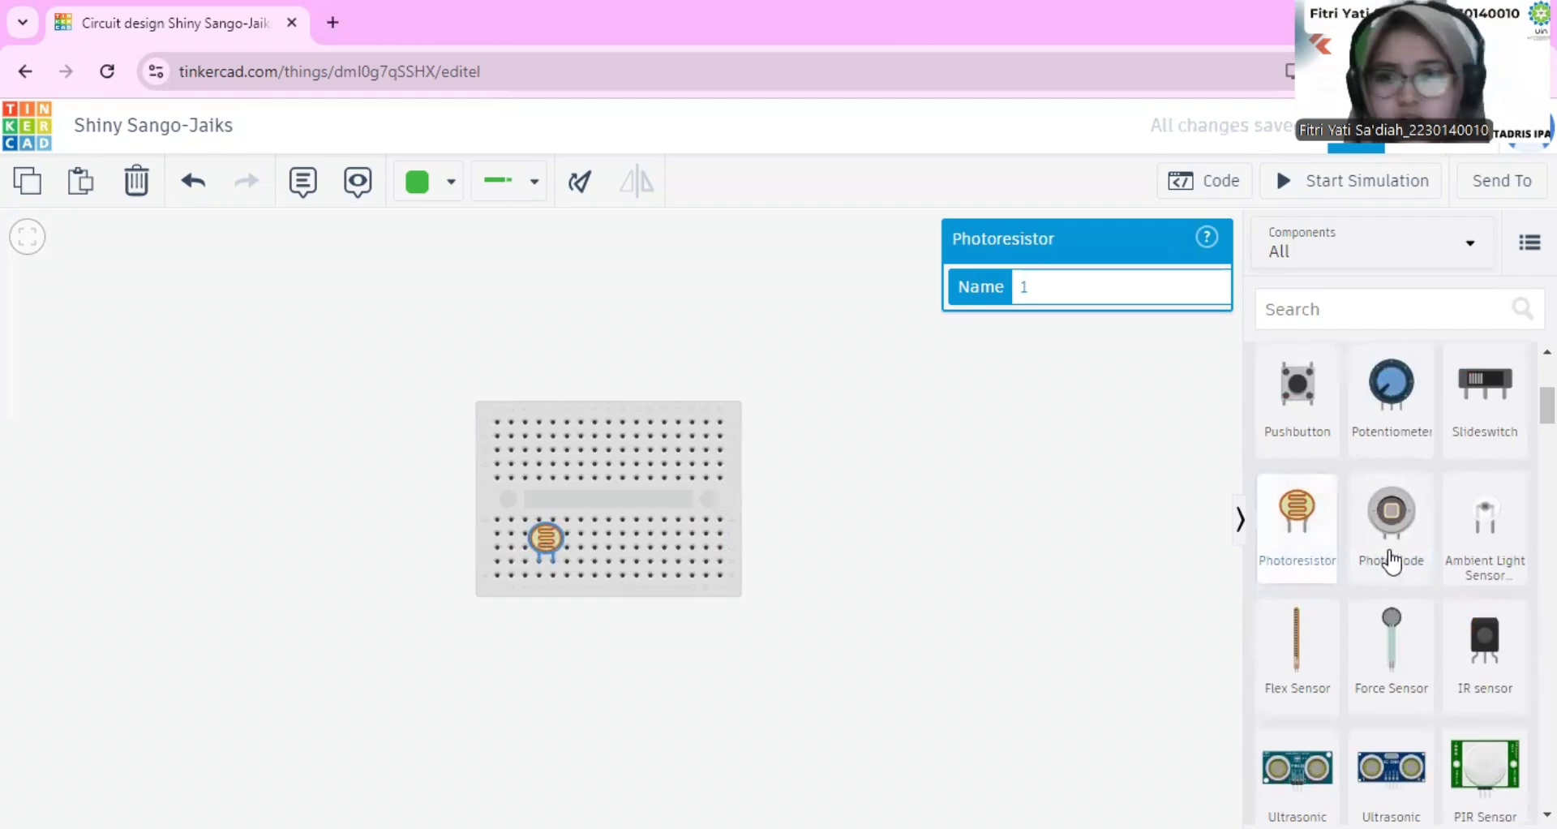
- Add a resistor to the workspace and set its resistance to 20 kΩ
scroll(1386, 502, "up", 5)
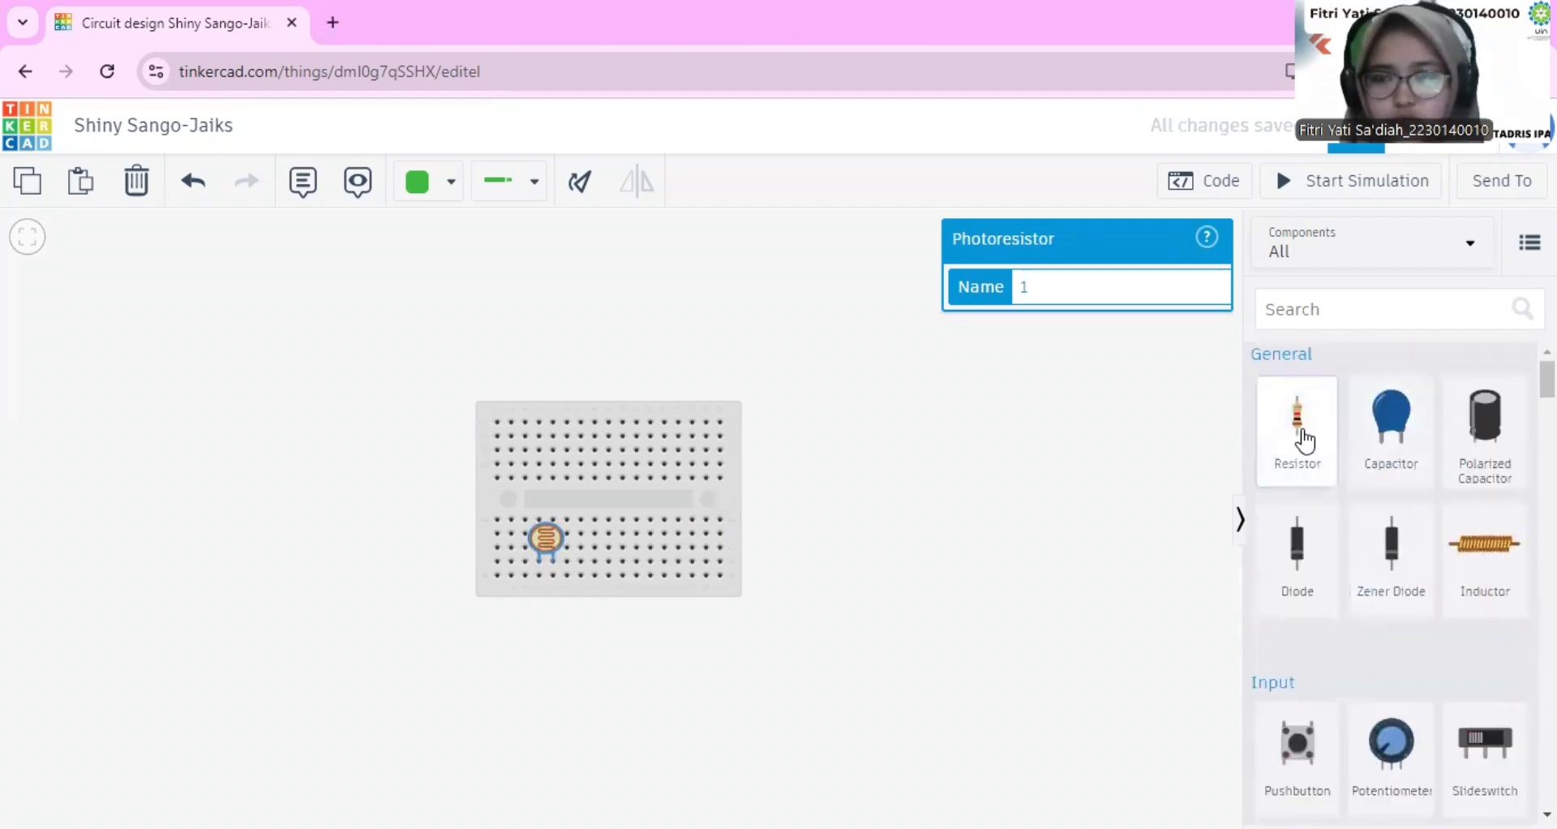
left_click(1300, 437)
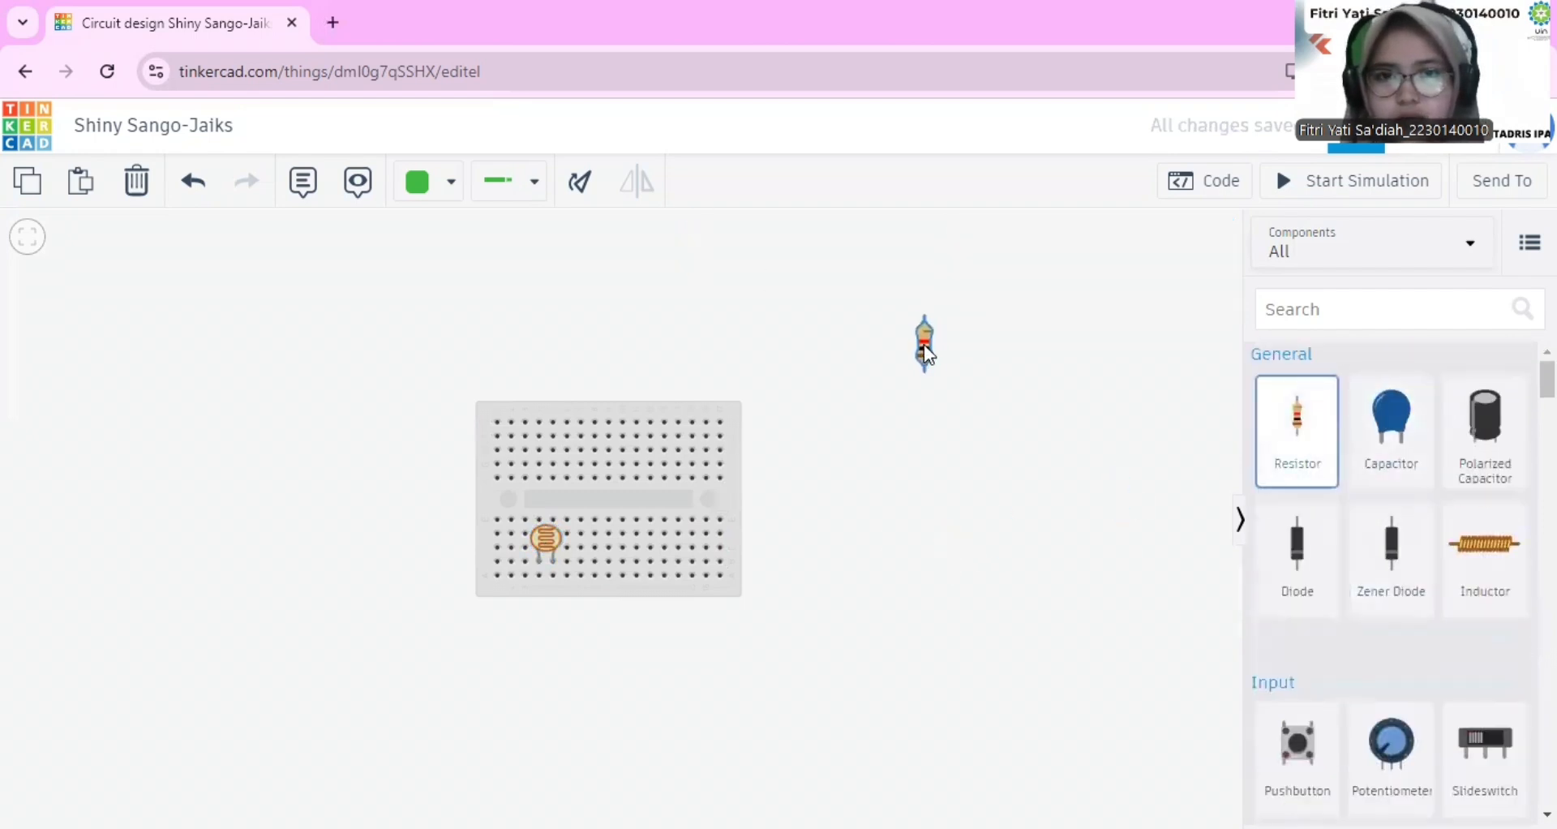
left_click(925, 339)
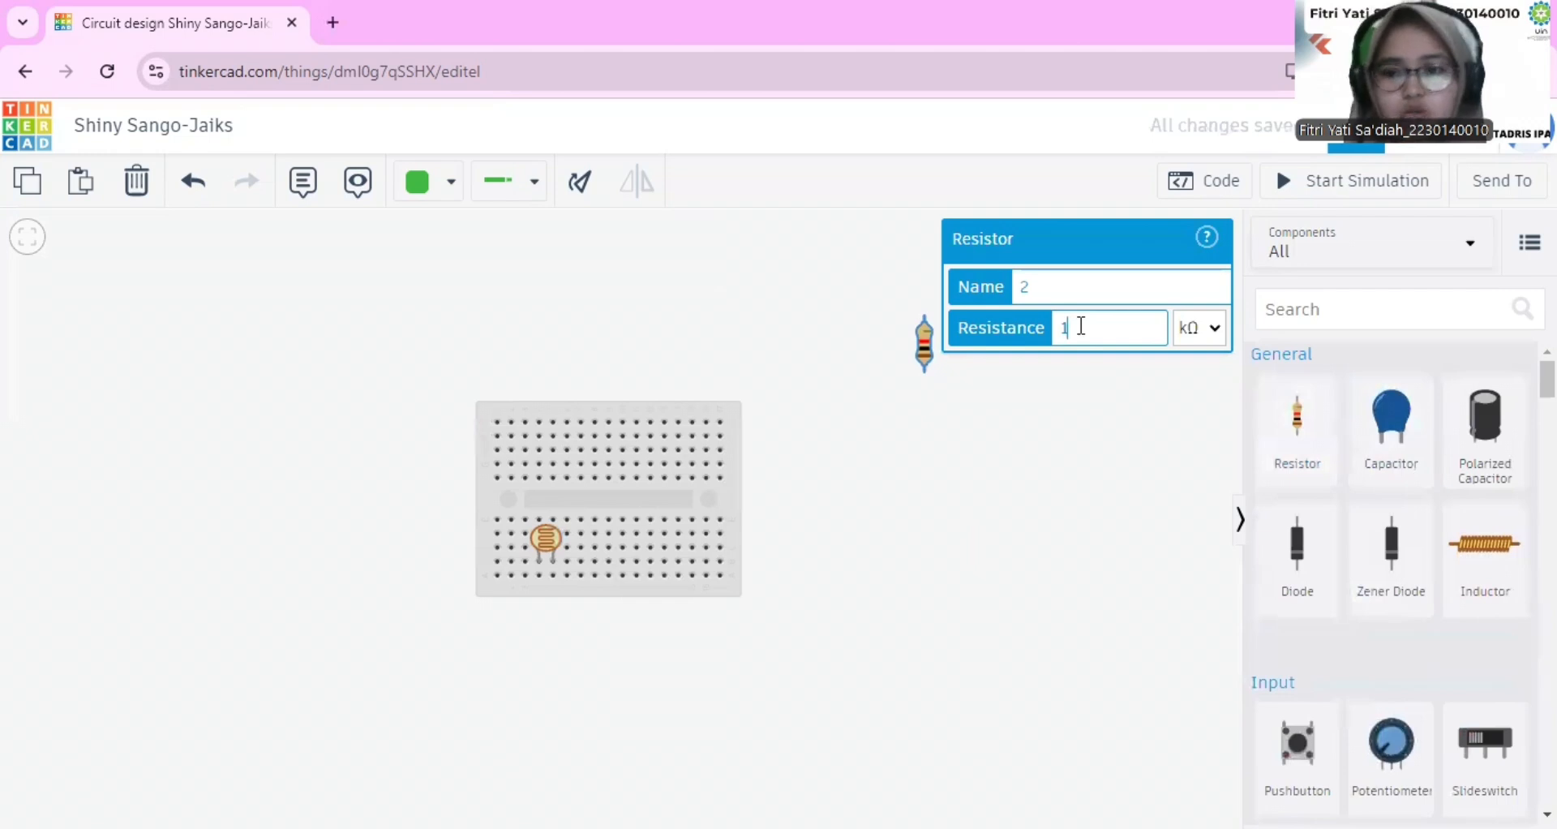
key("BackSpace")
type("20")
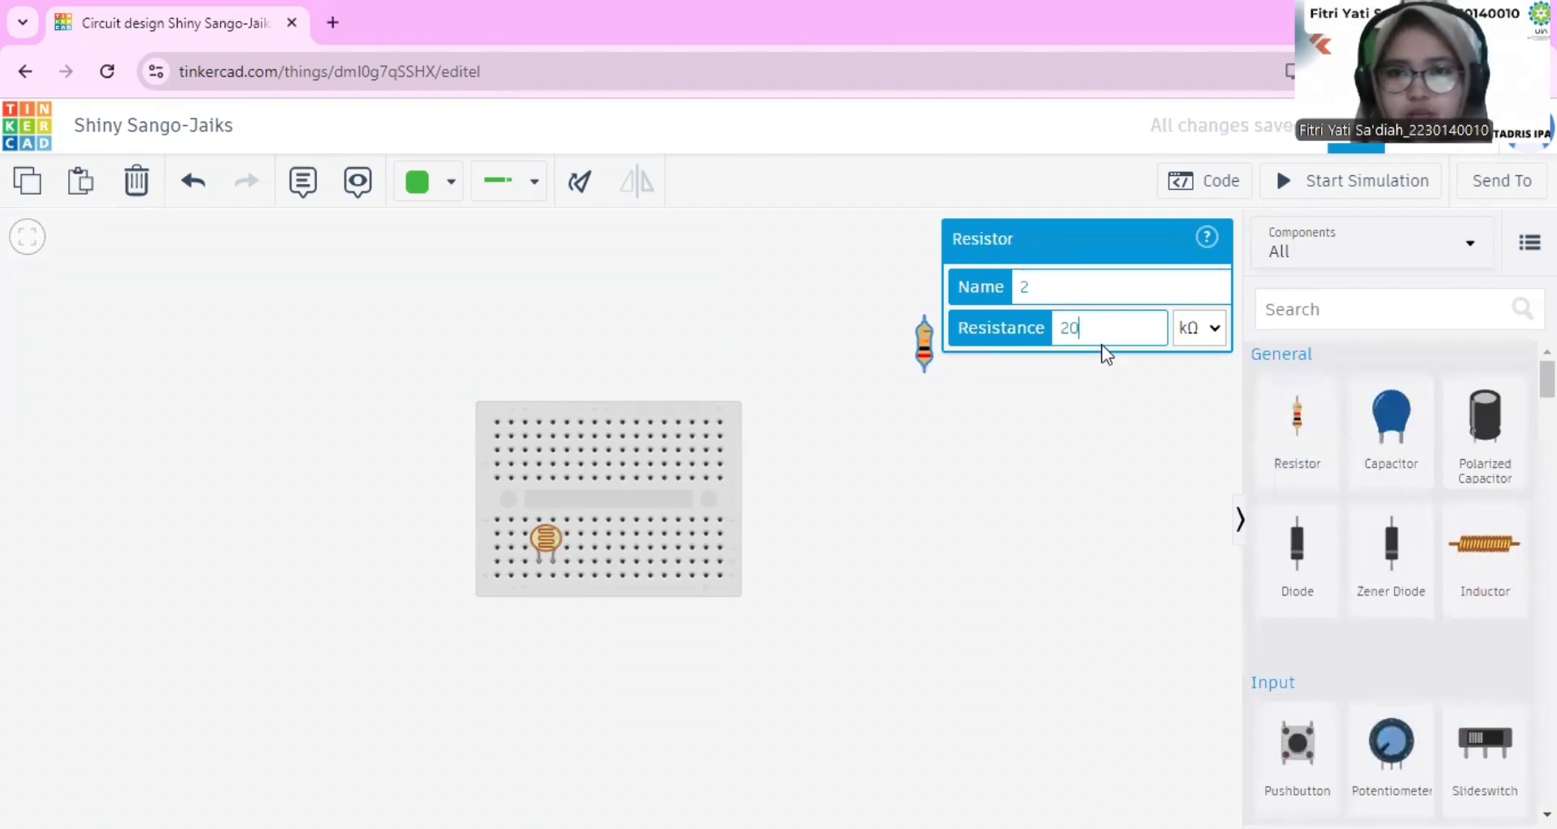
- Rotate the 20 kΩ resistor to horizontal and plug it into the breadboard's bottom row, right of the photoresistor
left_click_drag(922, 343, 630, 606)
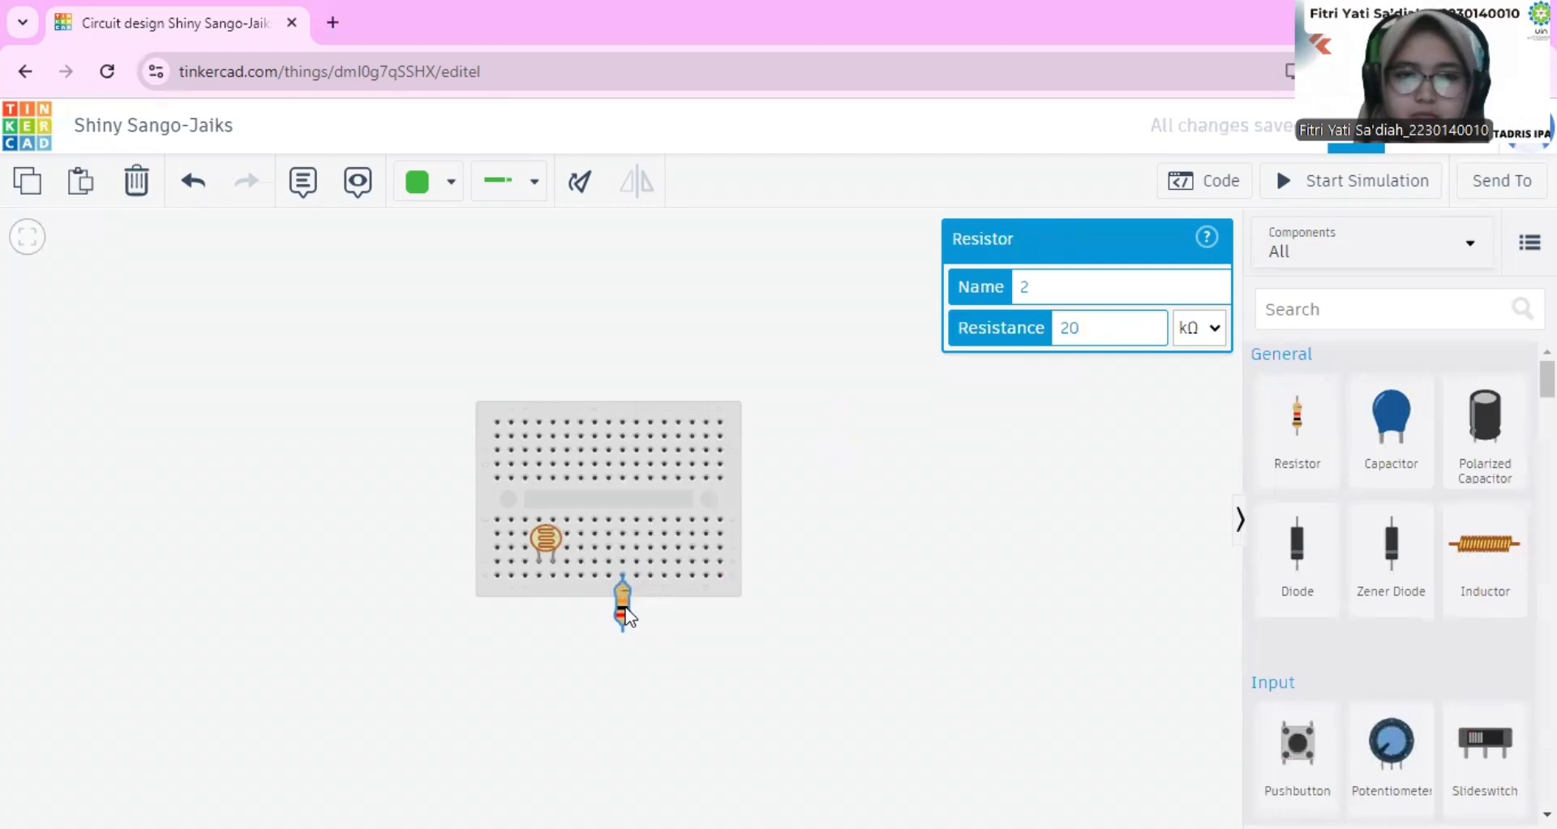
left_click_drag(623, 602, 629, 620)
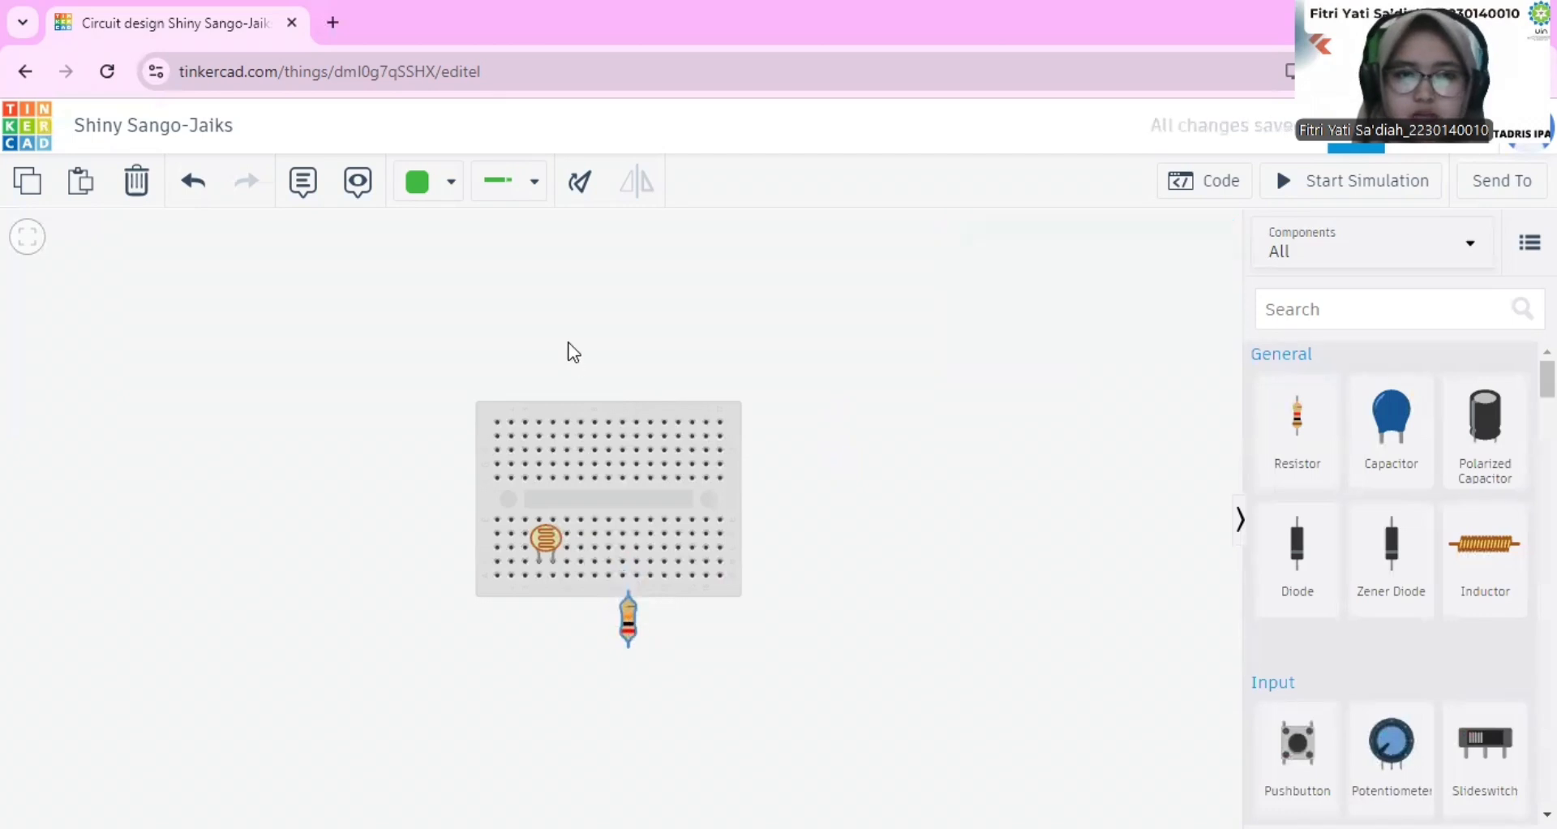
left_click(572, 193)
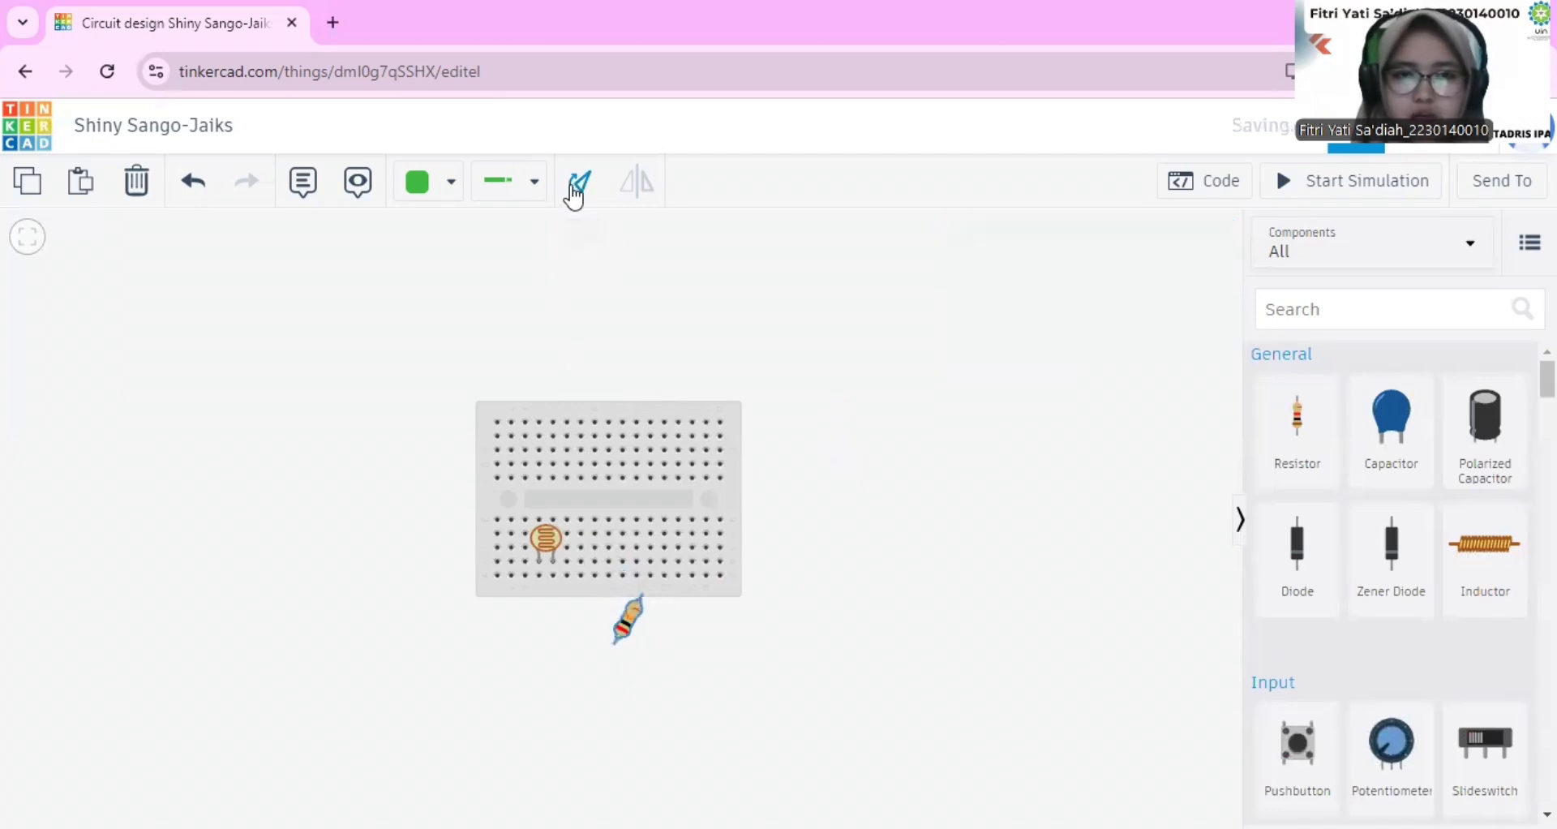
left_click(574, 195)
left_click(572, 195)
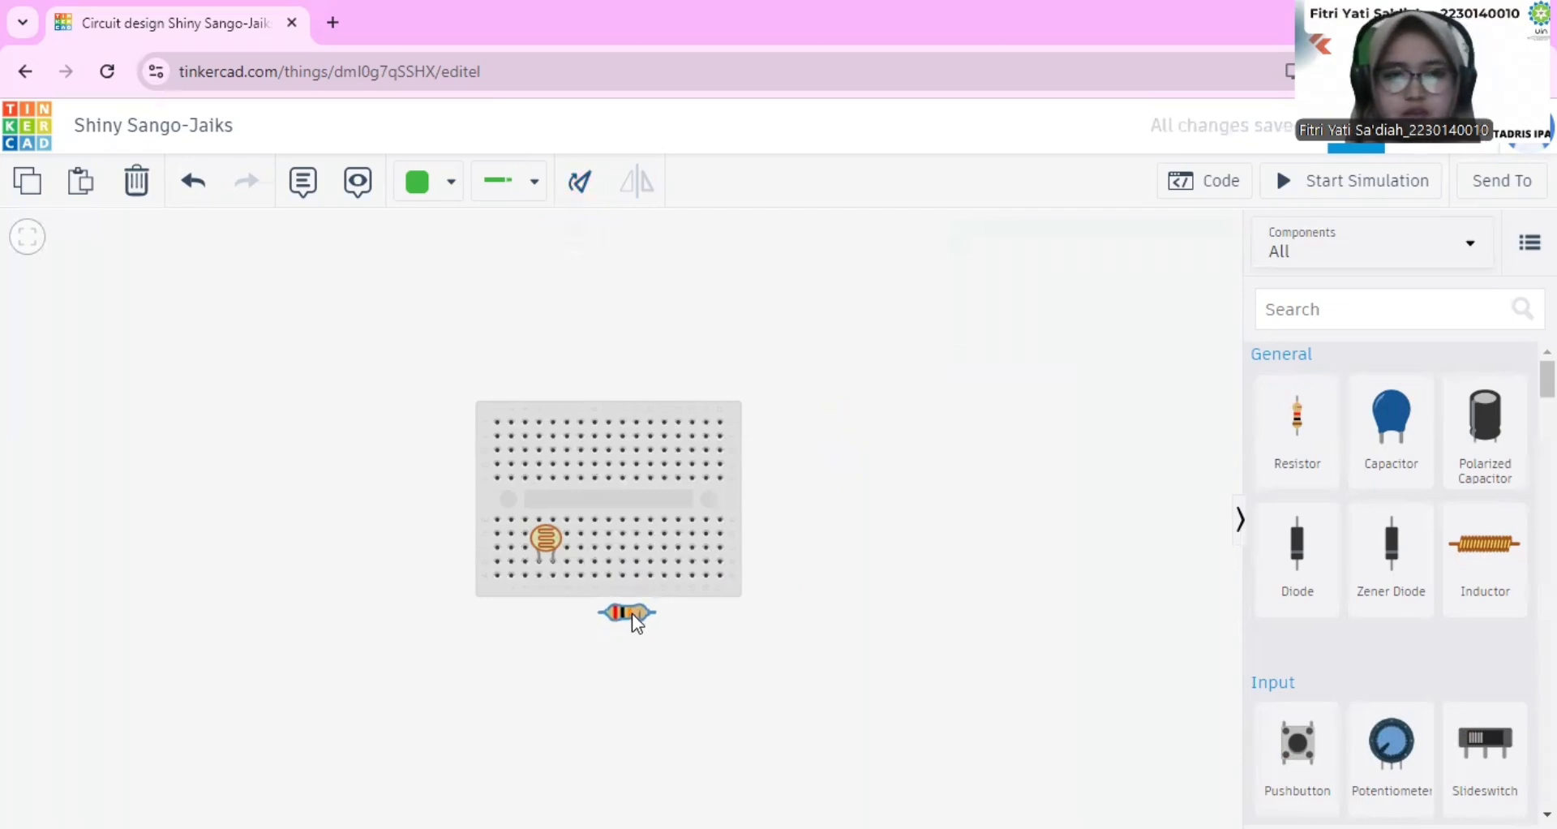
left_click_drag(631, 613, 631, 607)
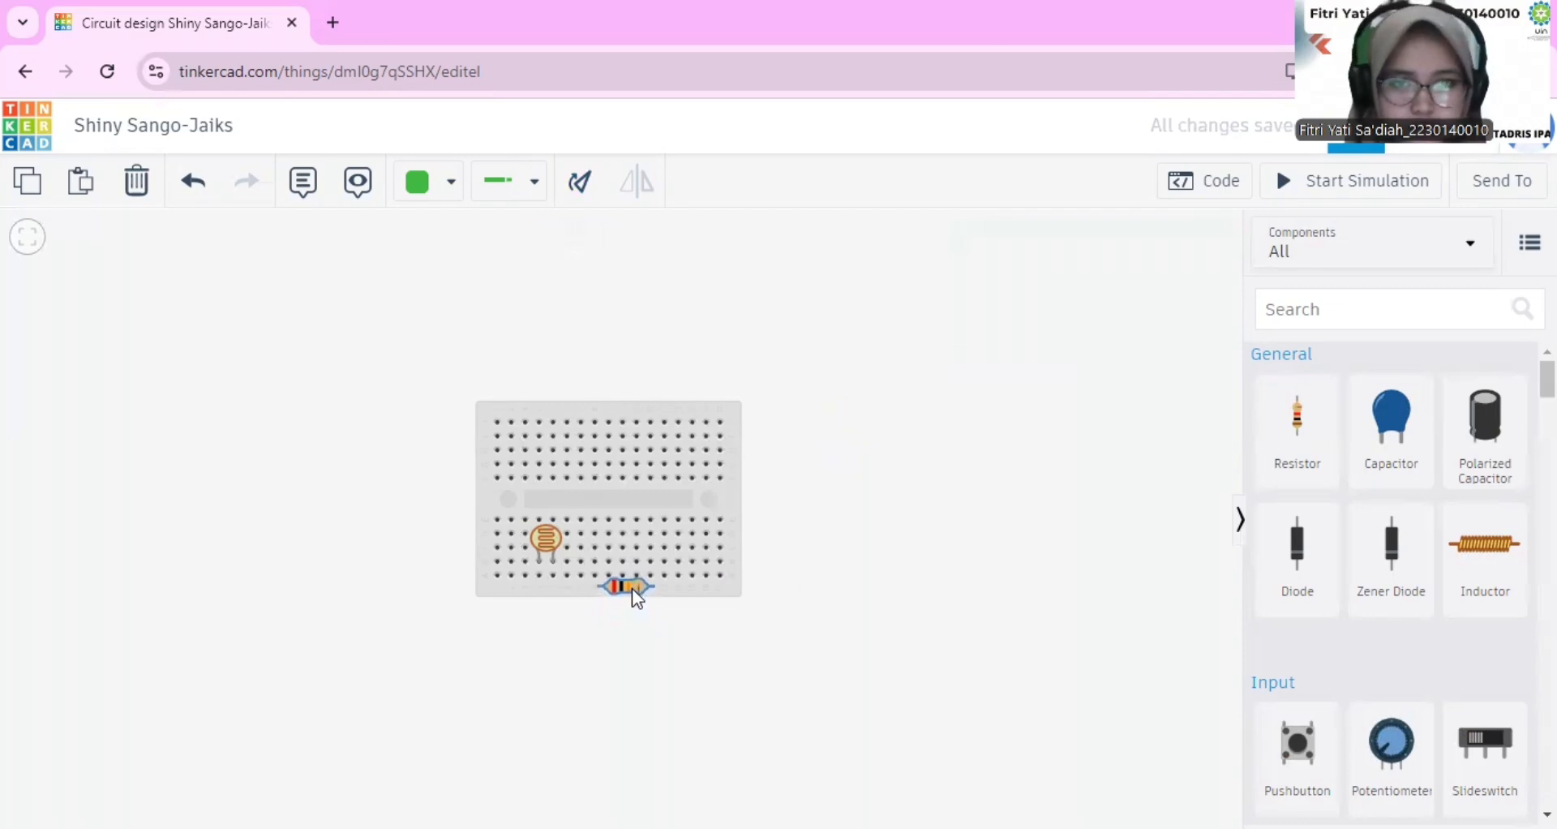
left_click(630, 583)
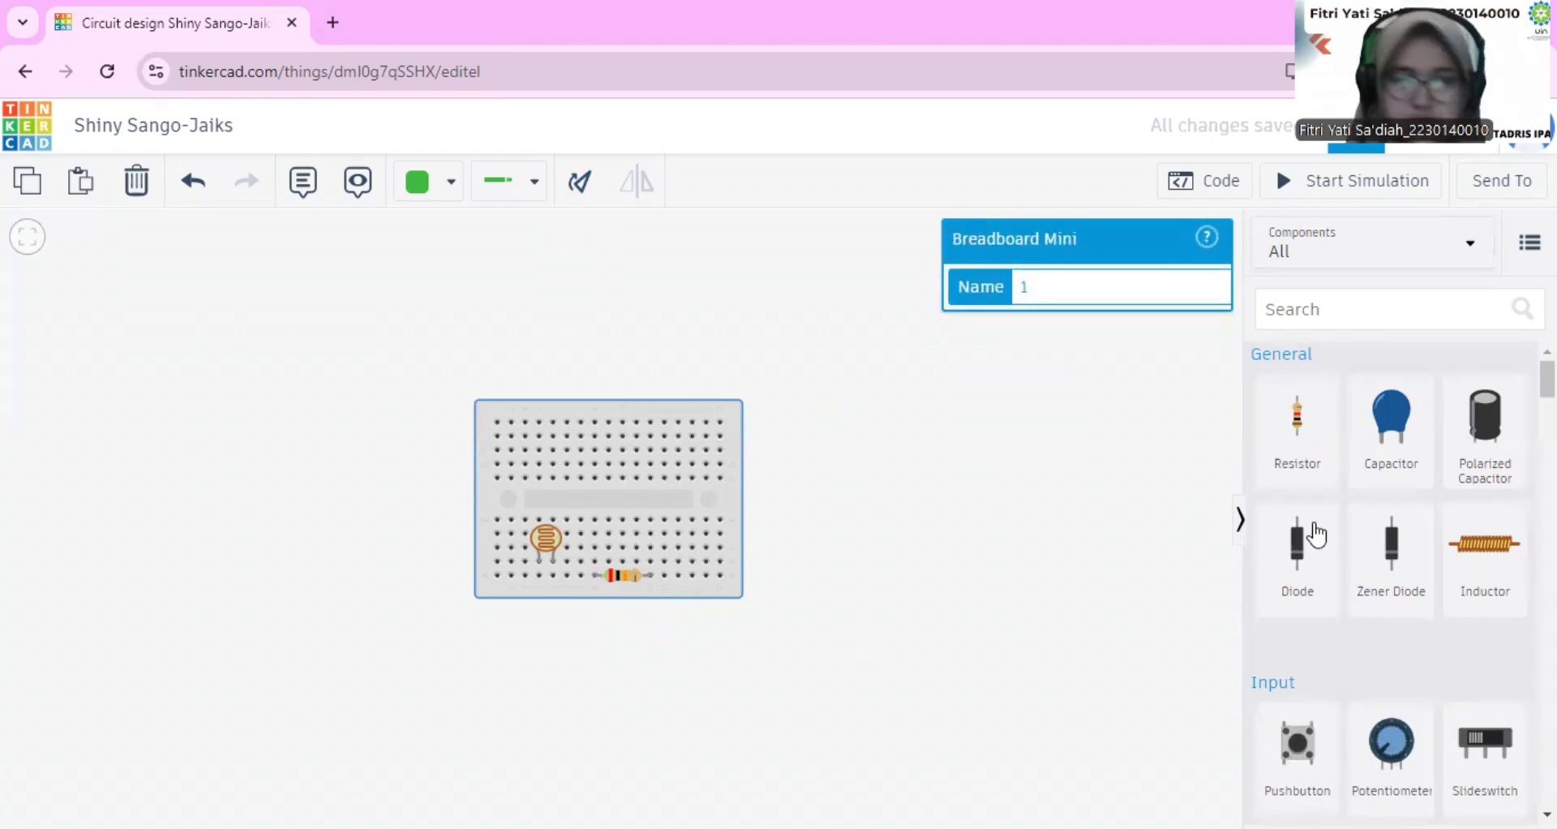
- Add an NPN transistor and plug its legs into the breadboard's top row, above the photoresistor
scroll(1408, 614, "down", 10)
scroll(1410, 615, "down", 10)
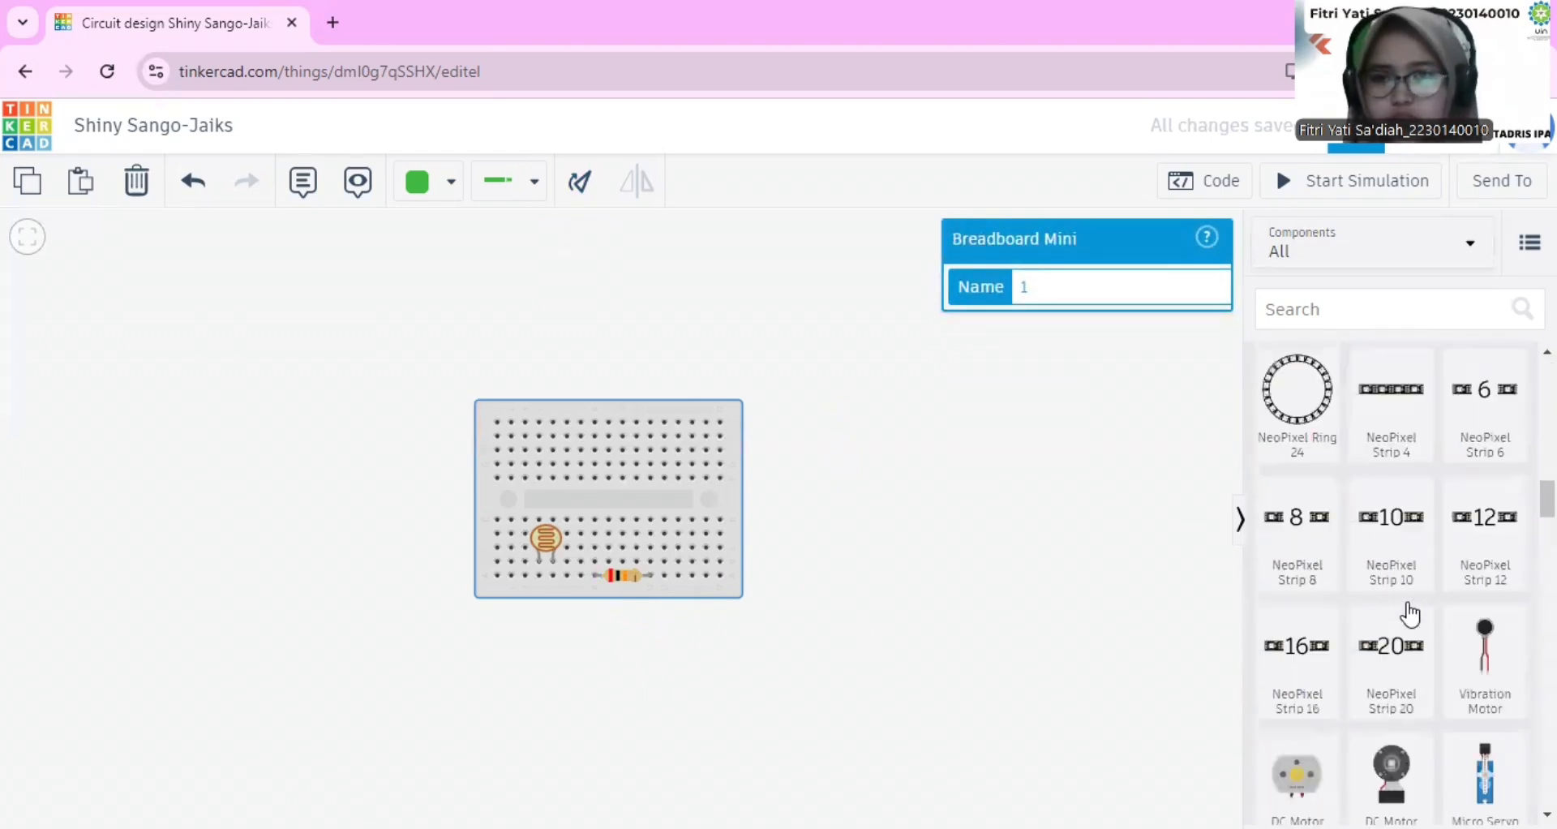
scroll(1410, 615, "down", 10)
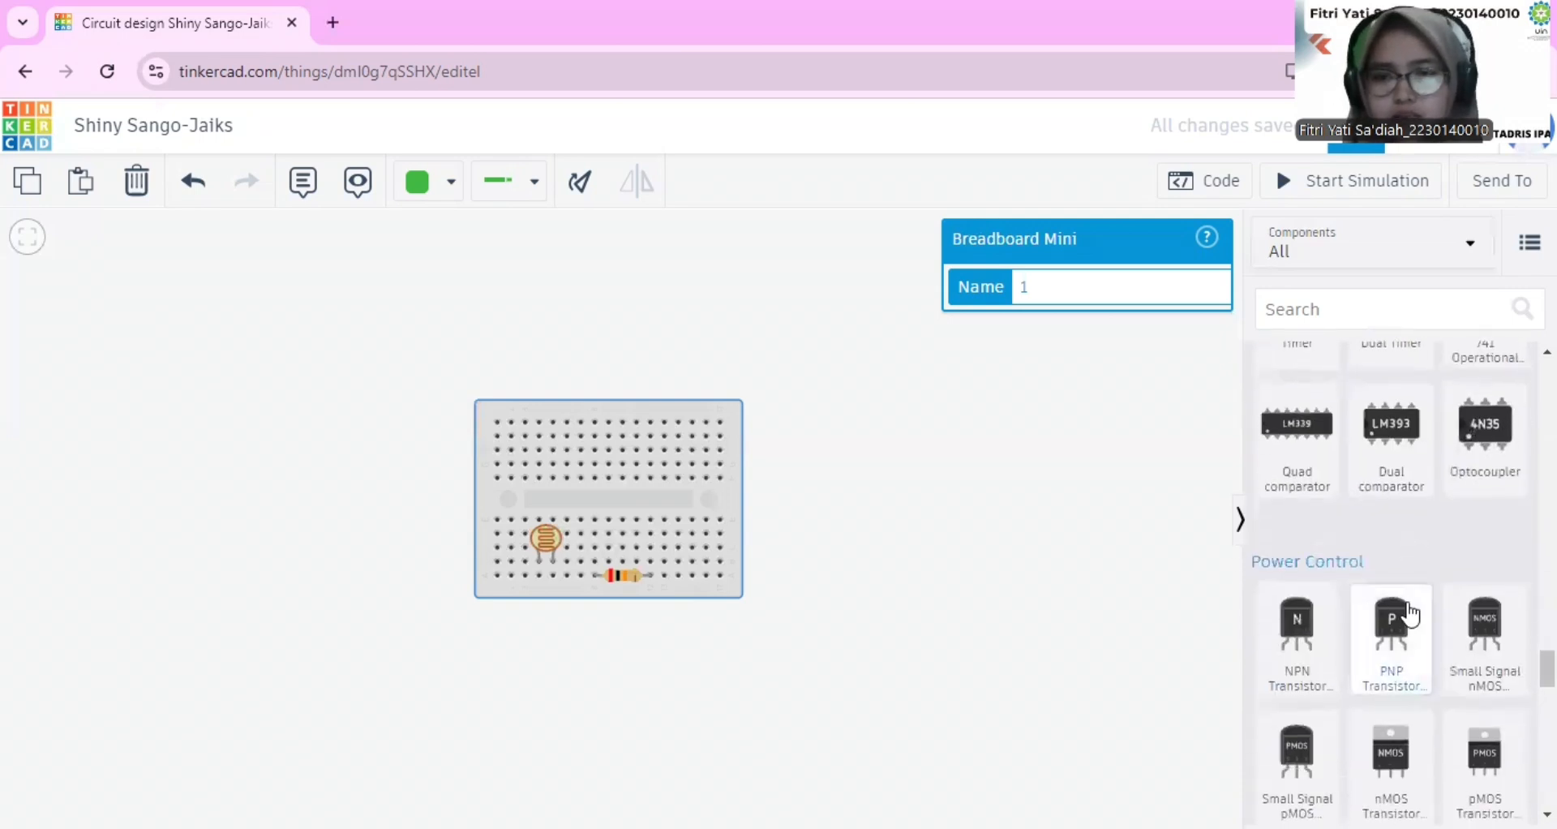
scroll(1404, 612, "down", 1)
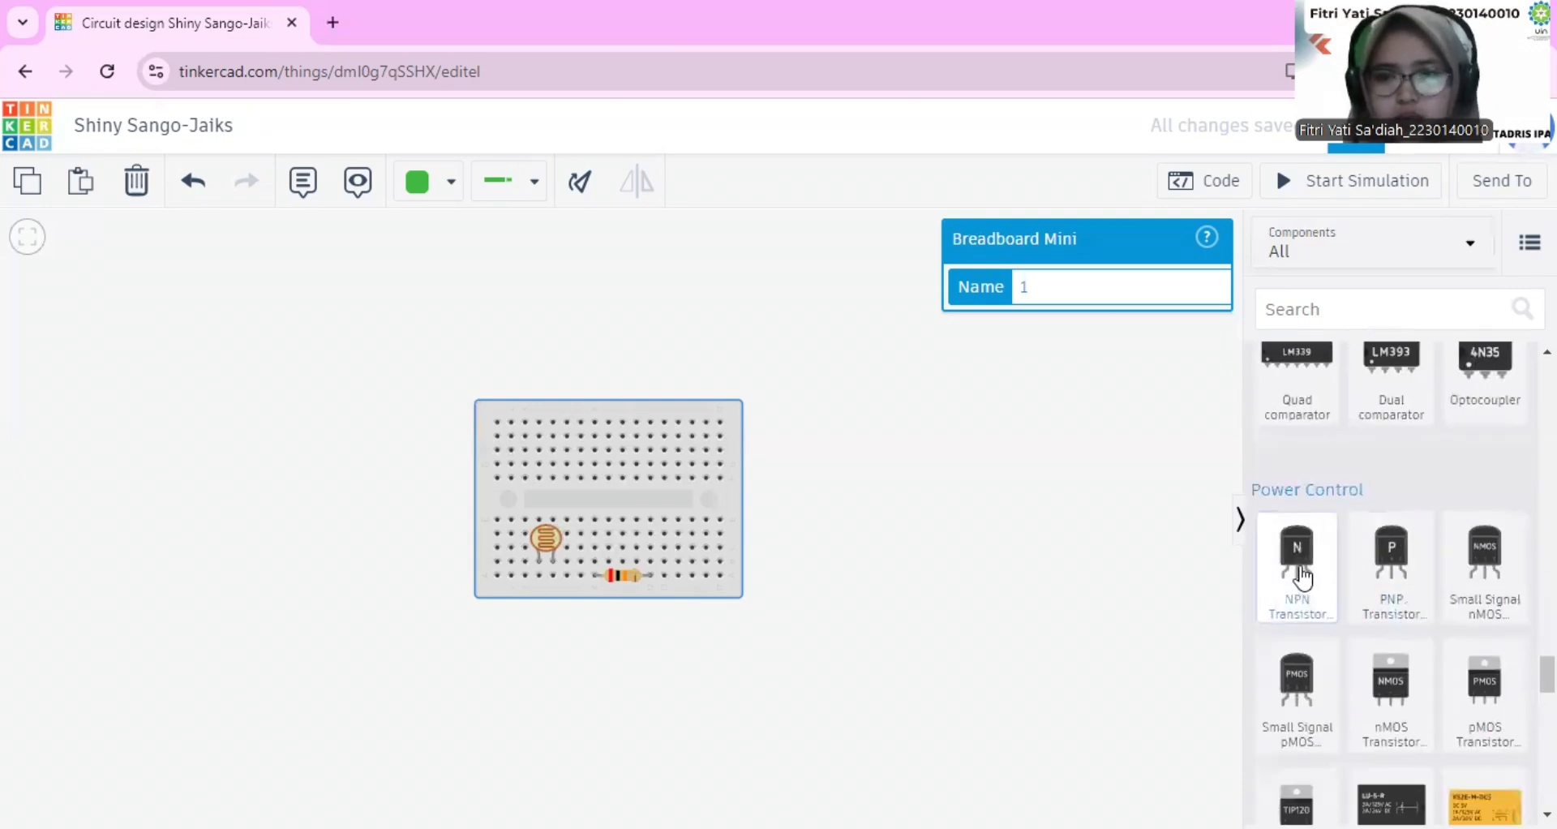
left_click_drag(1302, 577, 960, 545)
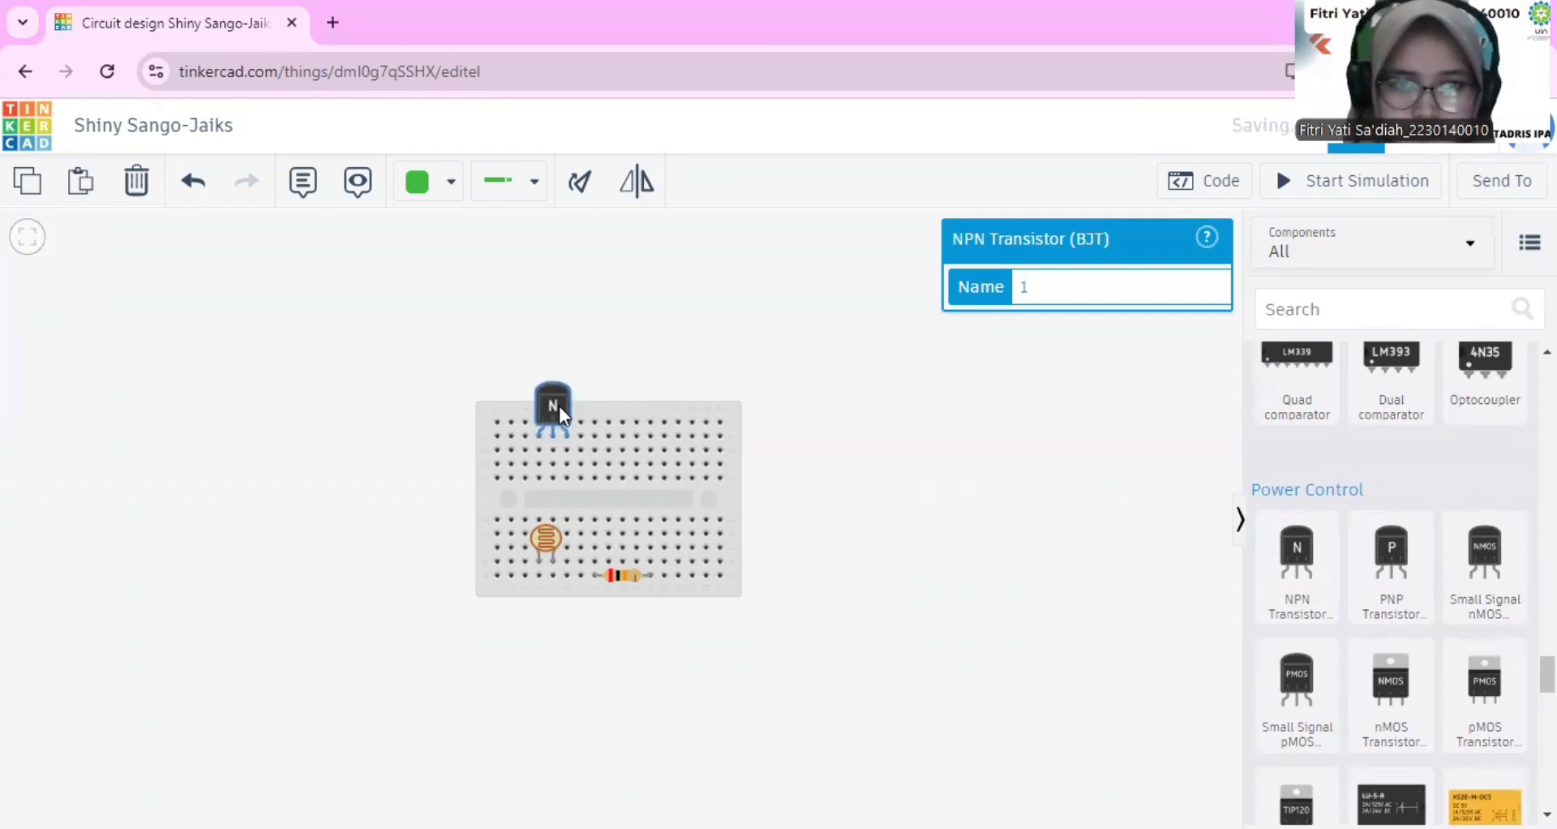
left_click(887, 484)
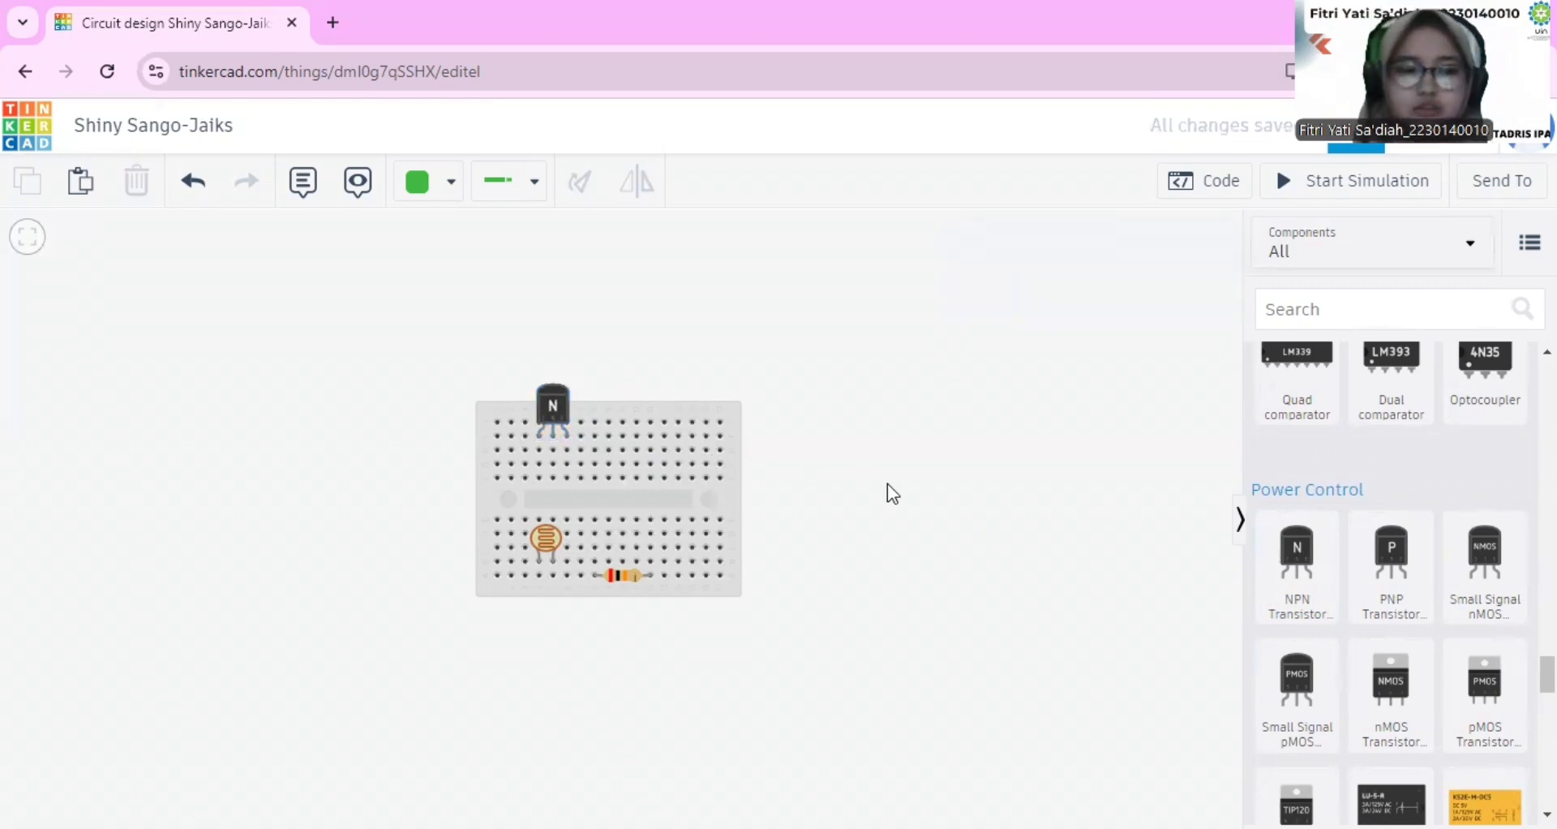
- Place a 9V battery to the right of the breadboard, with its terminals facing the board
scroll(1432, 634, "up", 15)
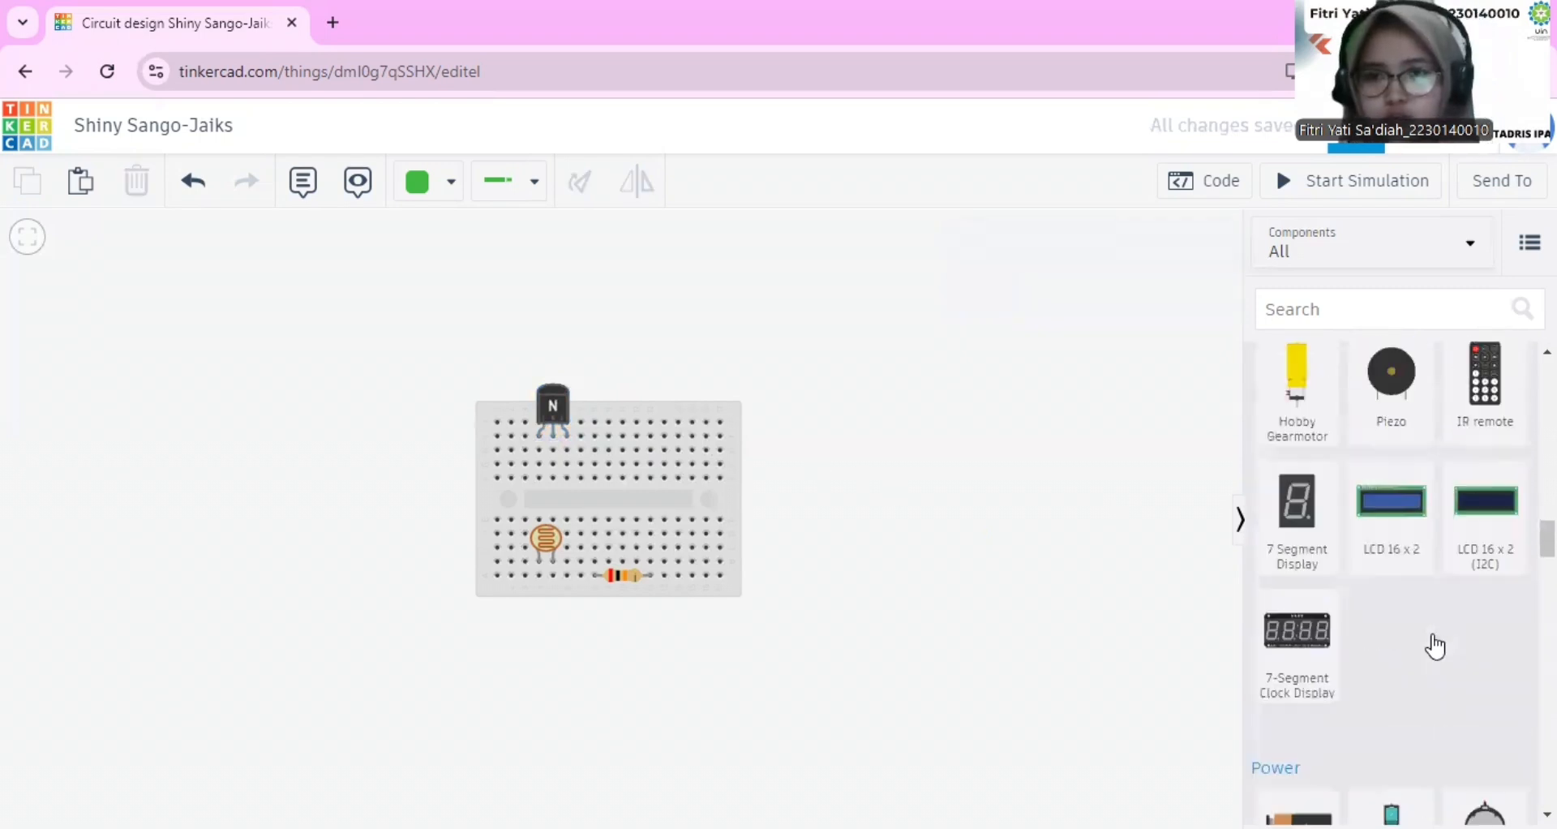
scroll(1432, 634, "up", 15)
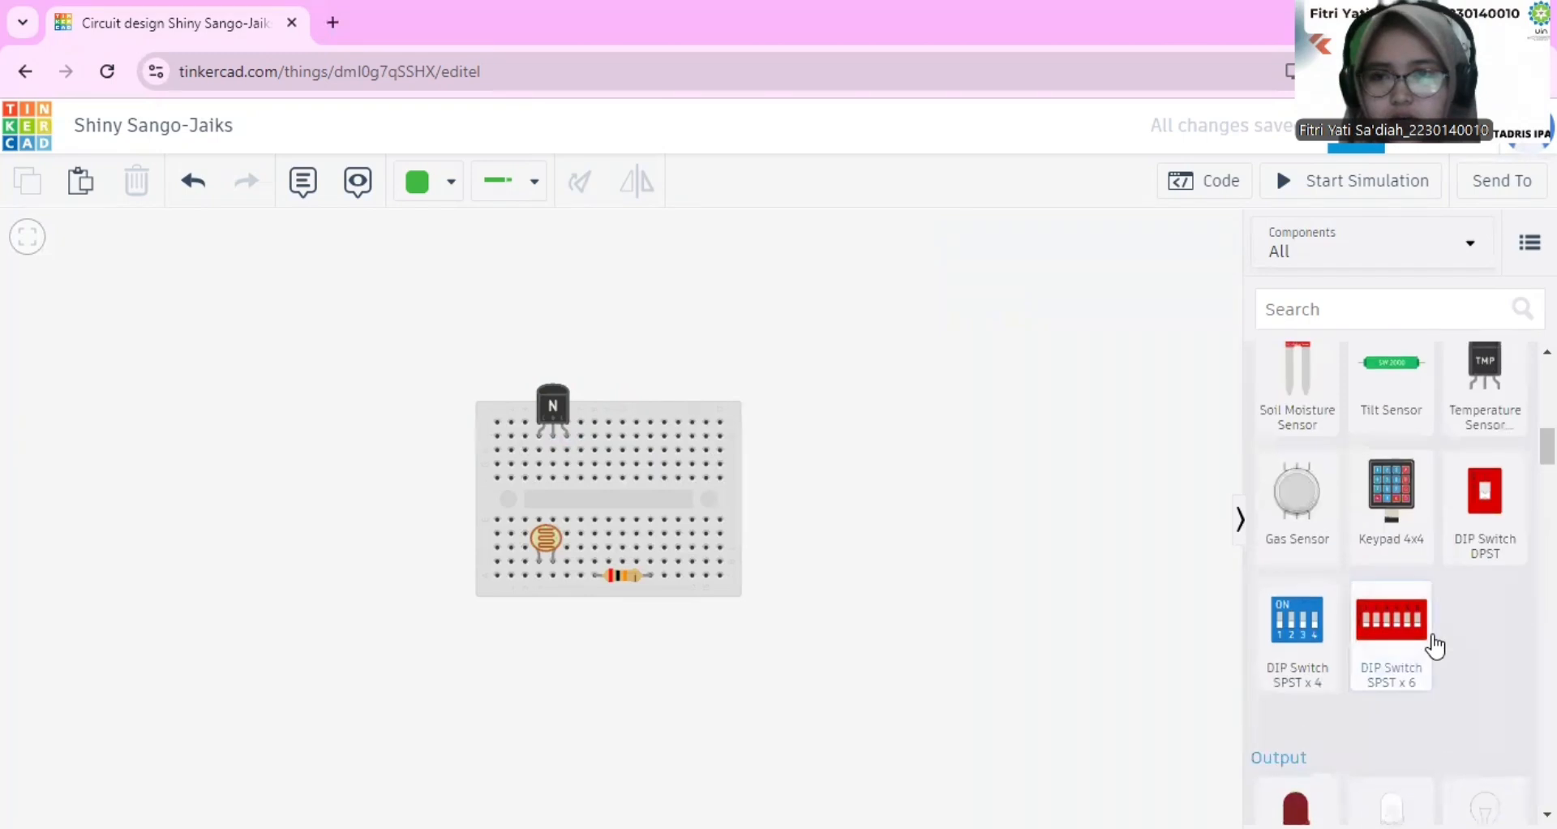
scroll(1433, 645, "up", 4)
scroll(1436, 643, "down", 20)
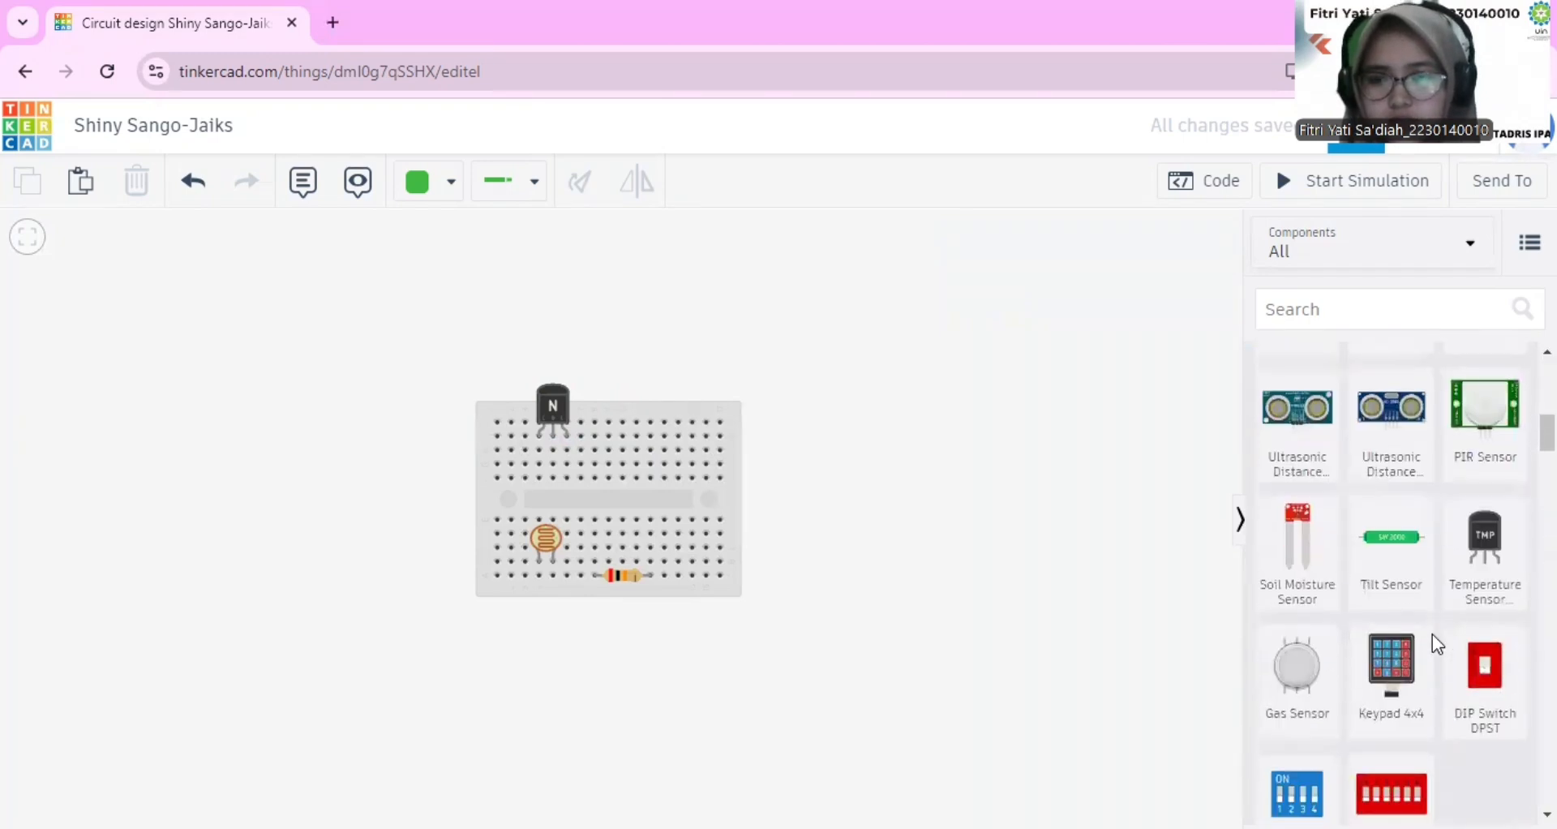
scroll(1432, 634, "down", 6)
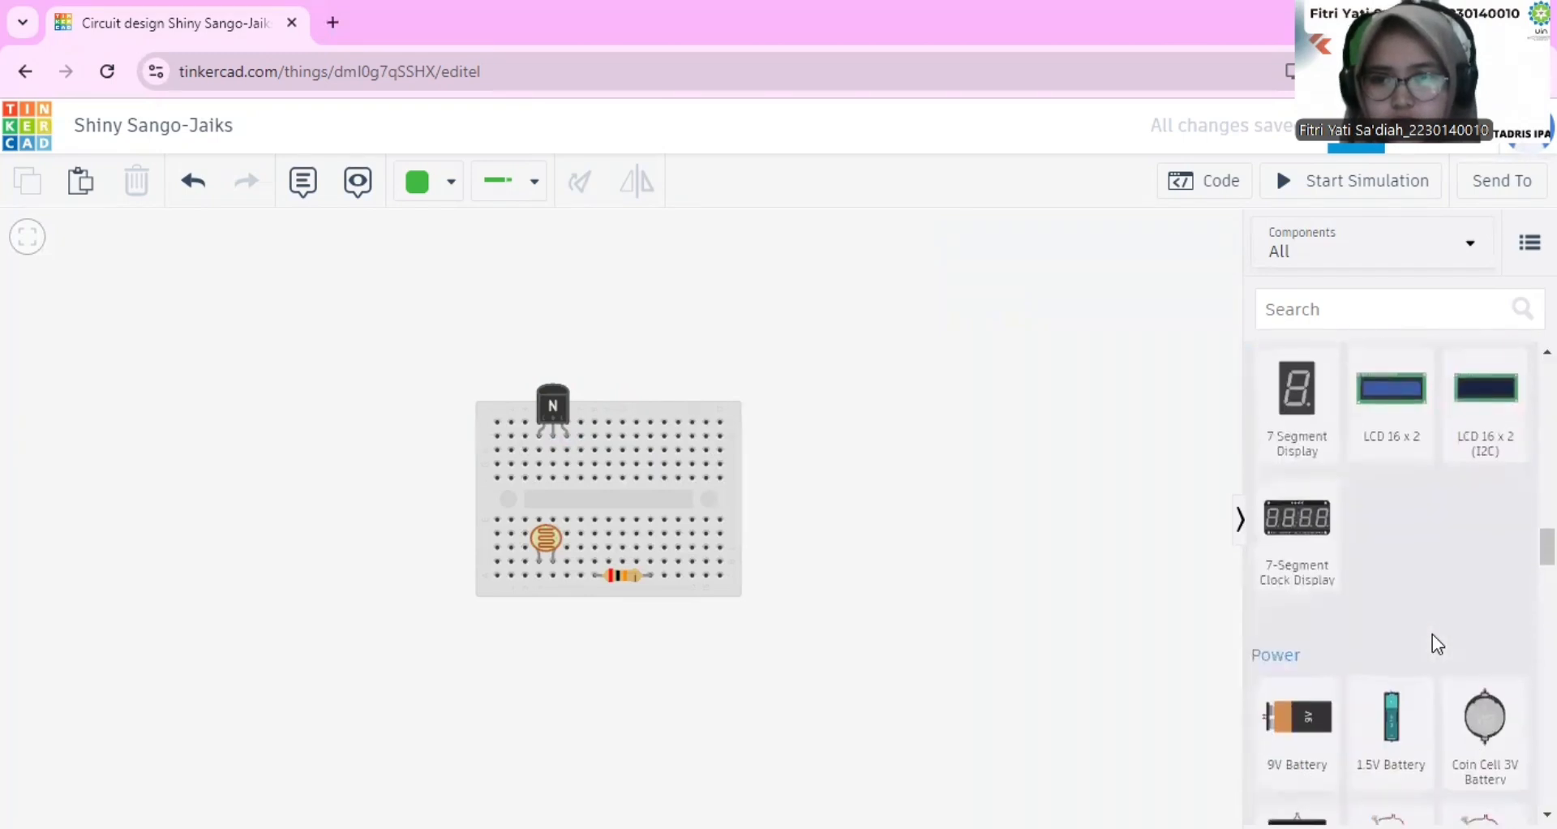
left_click_drag(1310, 595, 819, 460)
- Add a piezo and plug its legs into the breadboard's top row near the right end, beside the transistor
scroll(1416, 456, "up", 5)
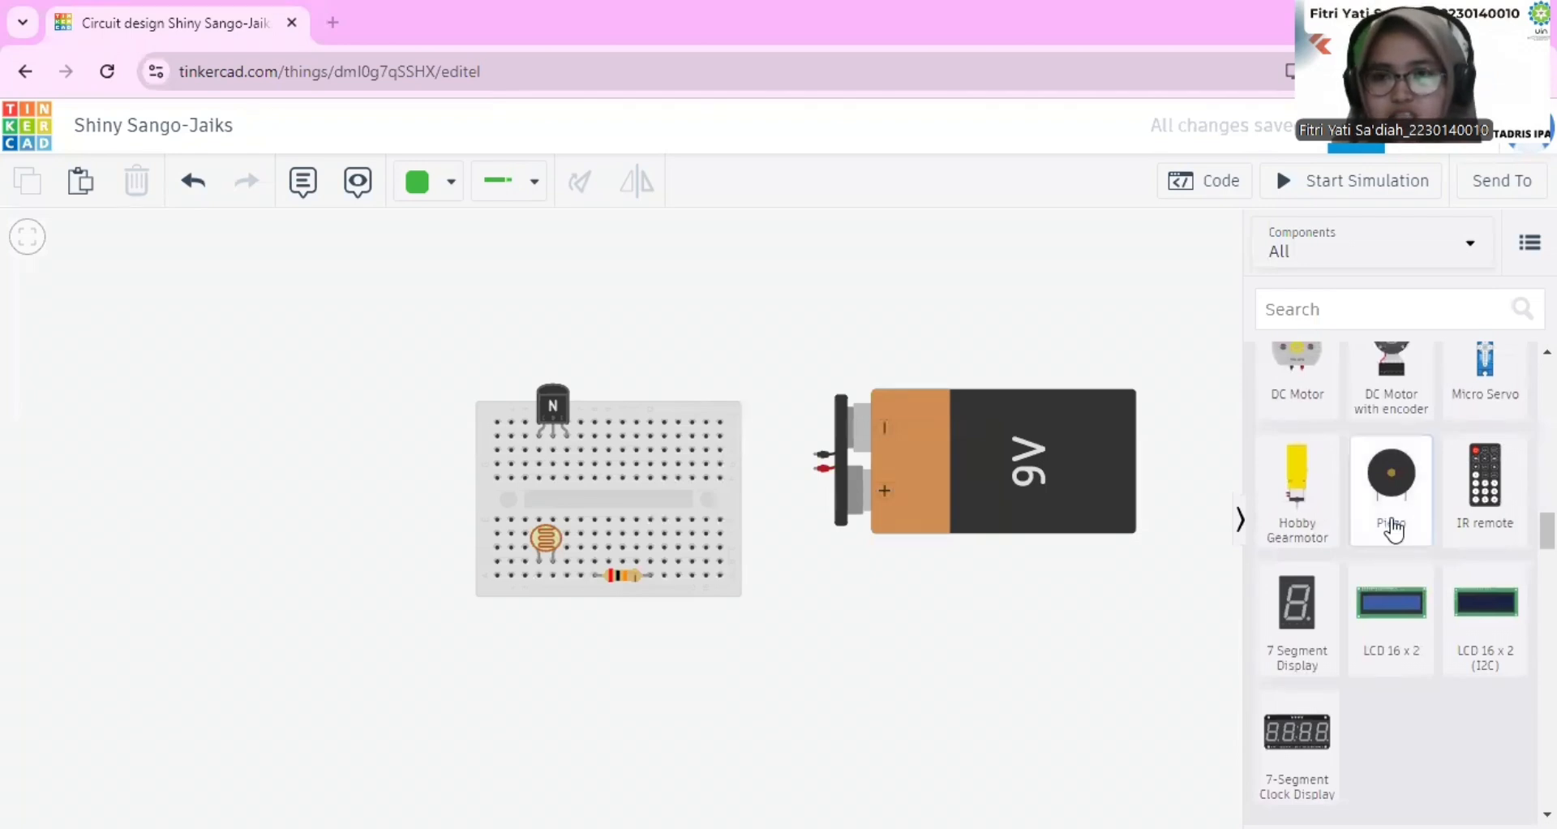
left_click_drag(1401, 495, 943, 646)
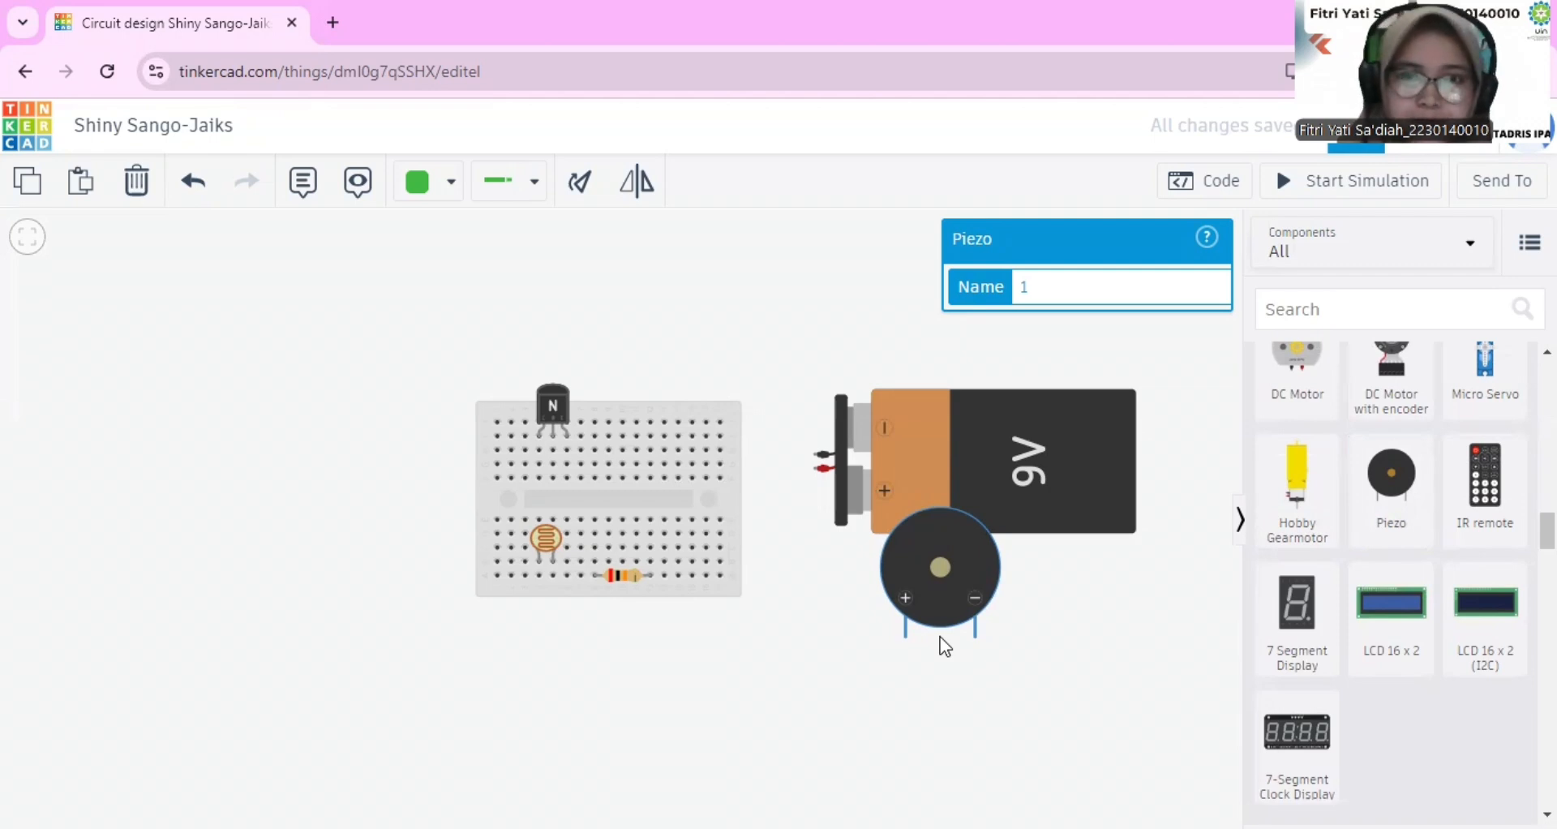
left_click_drag(932, 543, 678, 329)
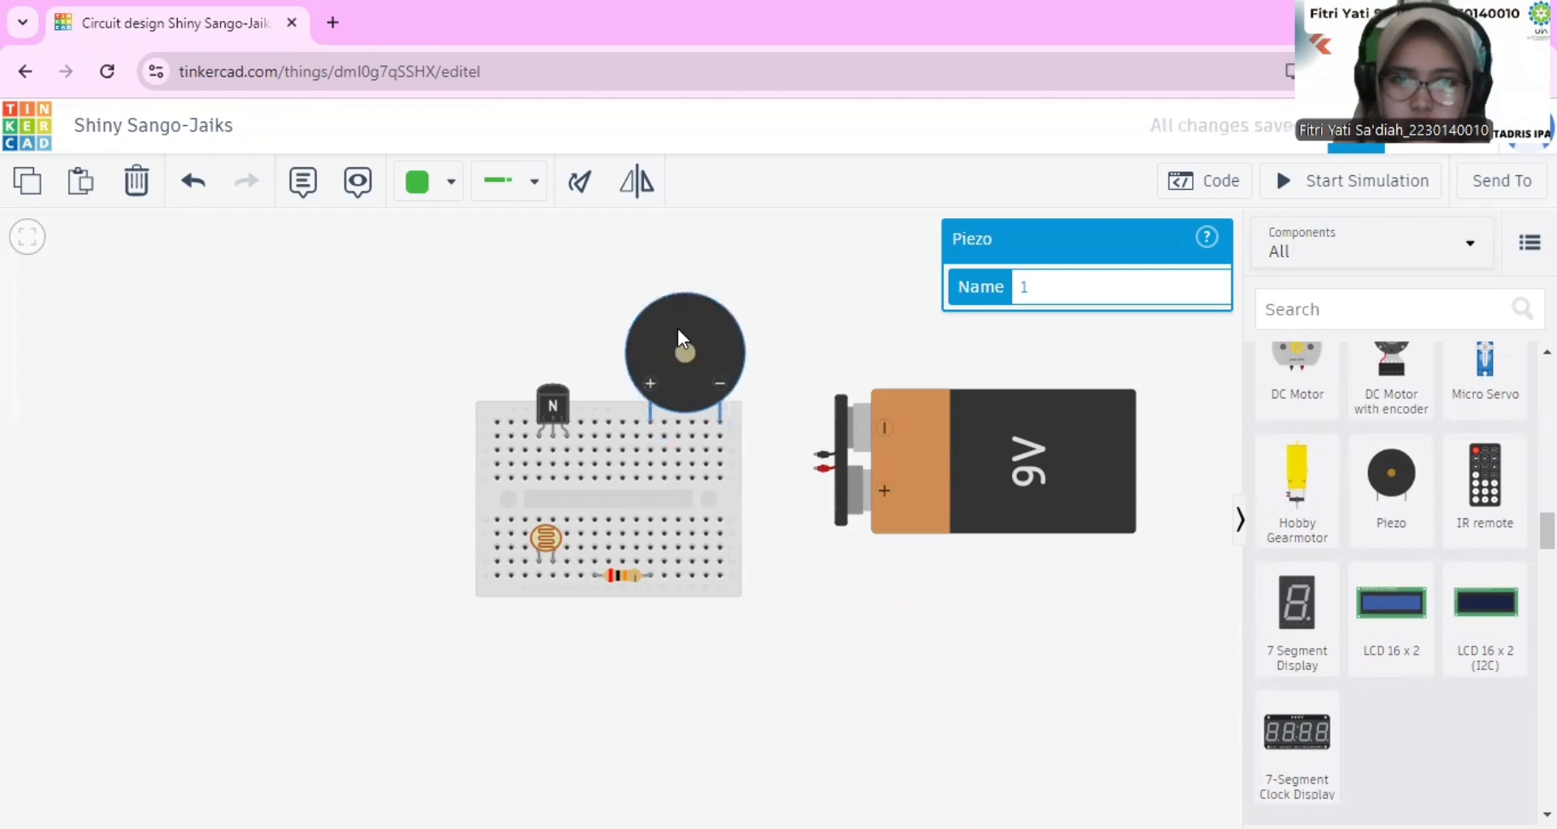
- Wire the photoresistor's left-leg column to the 9V battery's positive terminal, routing below the breadboard with squared bends
left_click(807, 626)
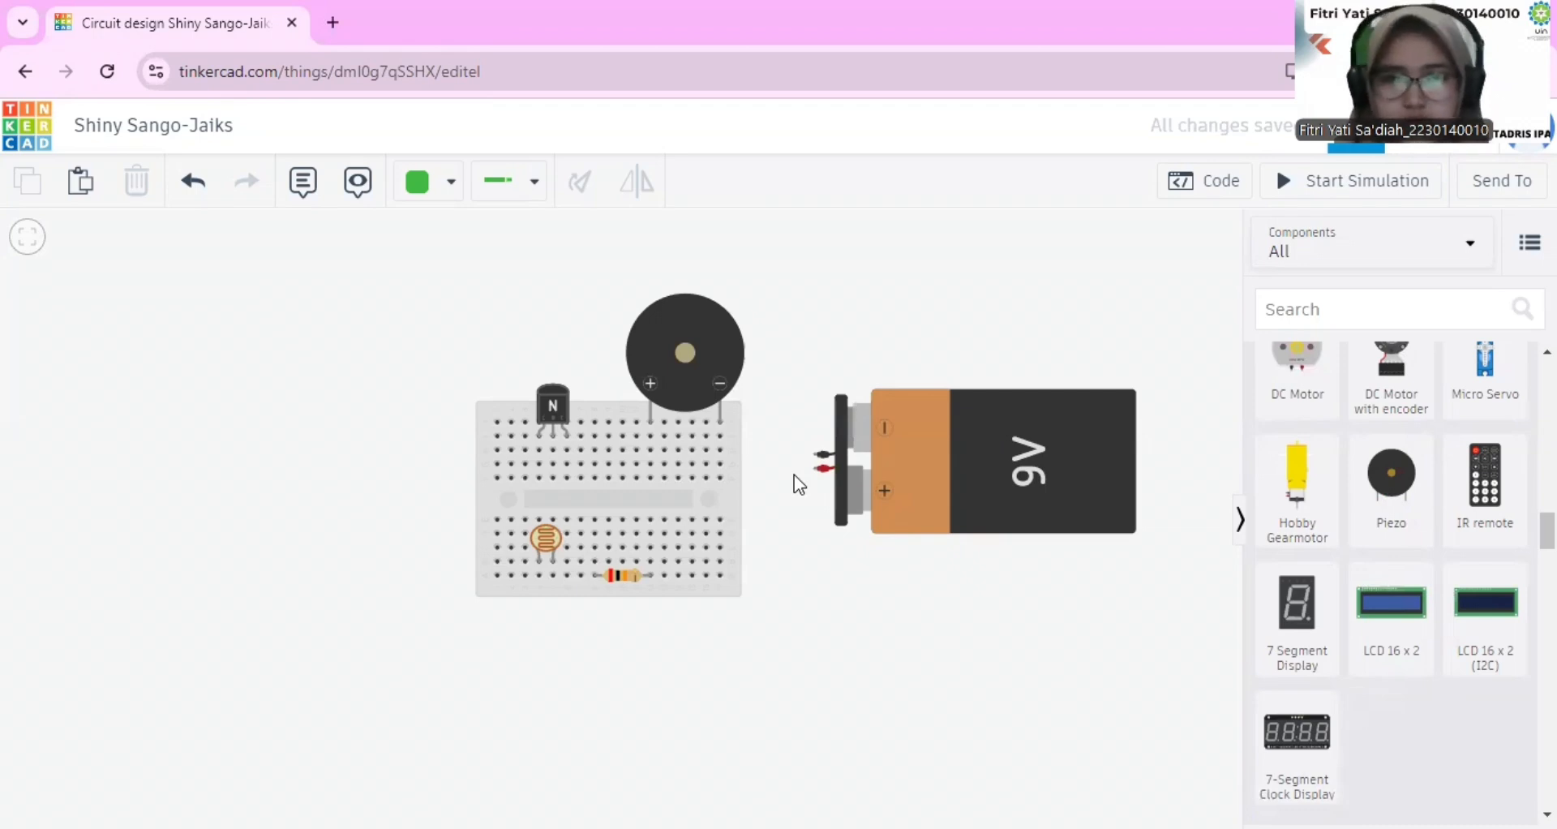
left_click(537, 576)
left_click(537, 616)
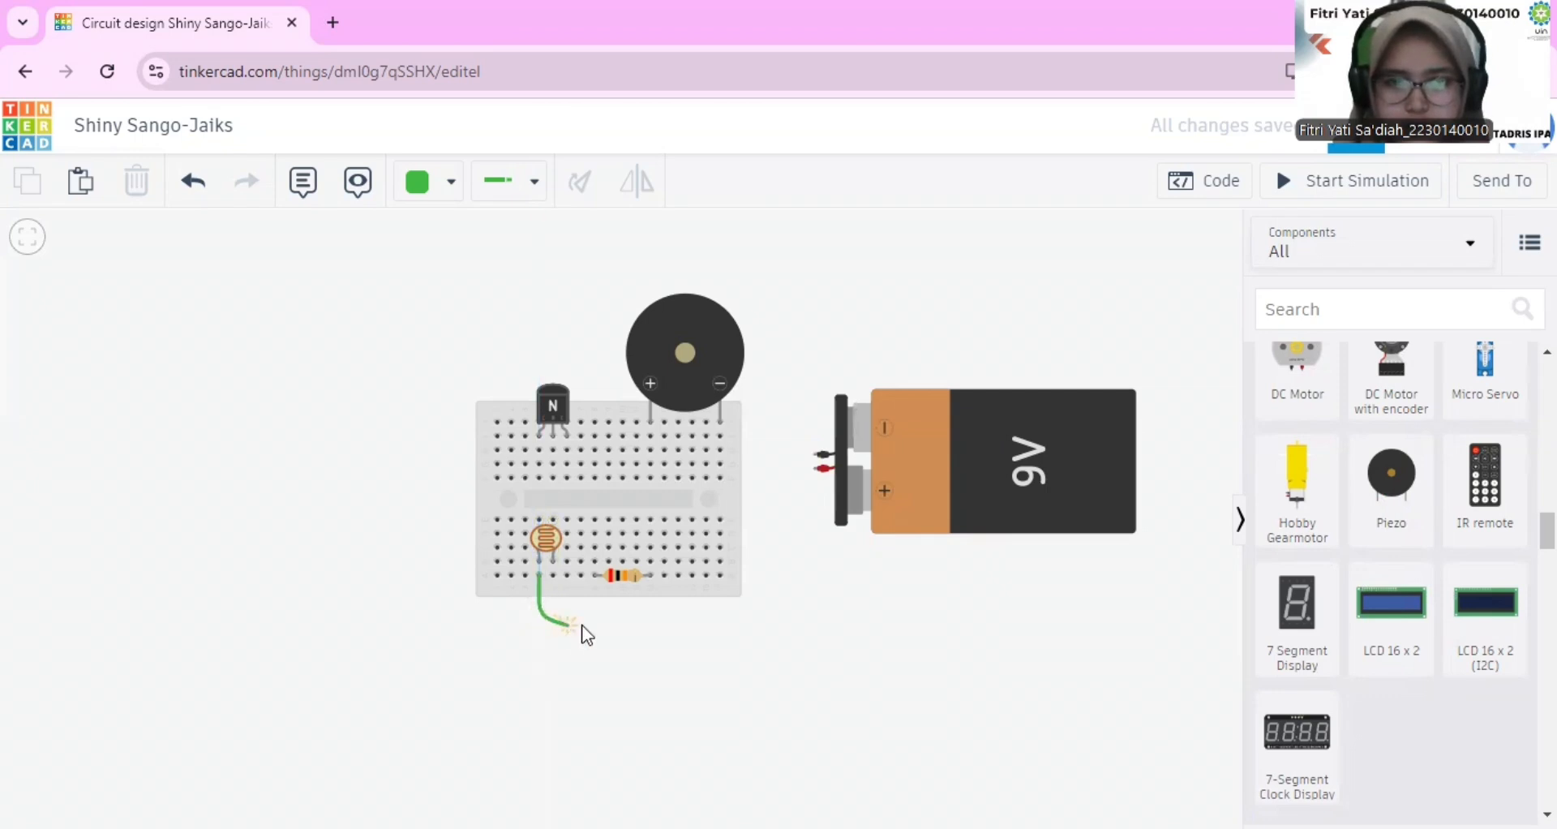
left_click(786, 614)
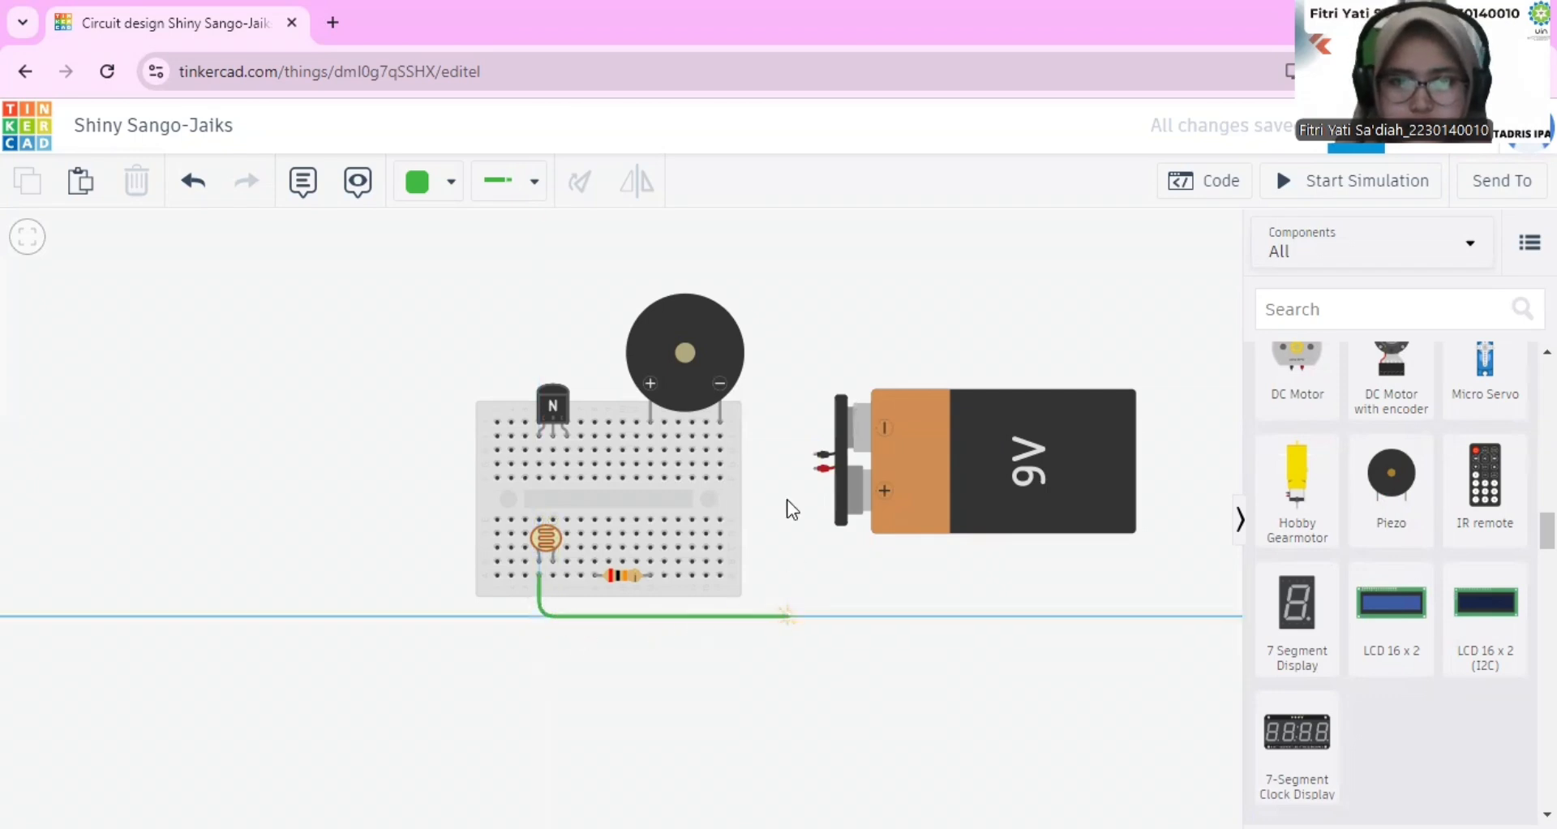
left_click(789, 474)
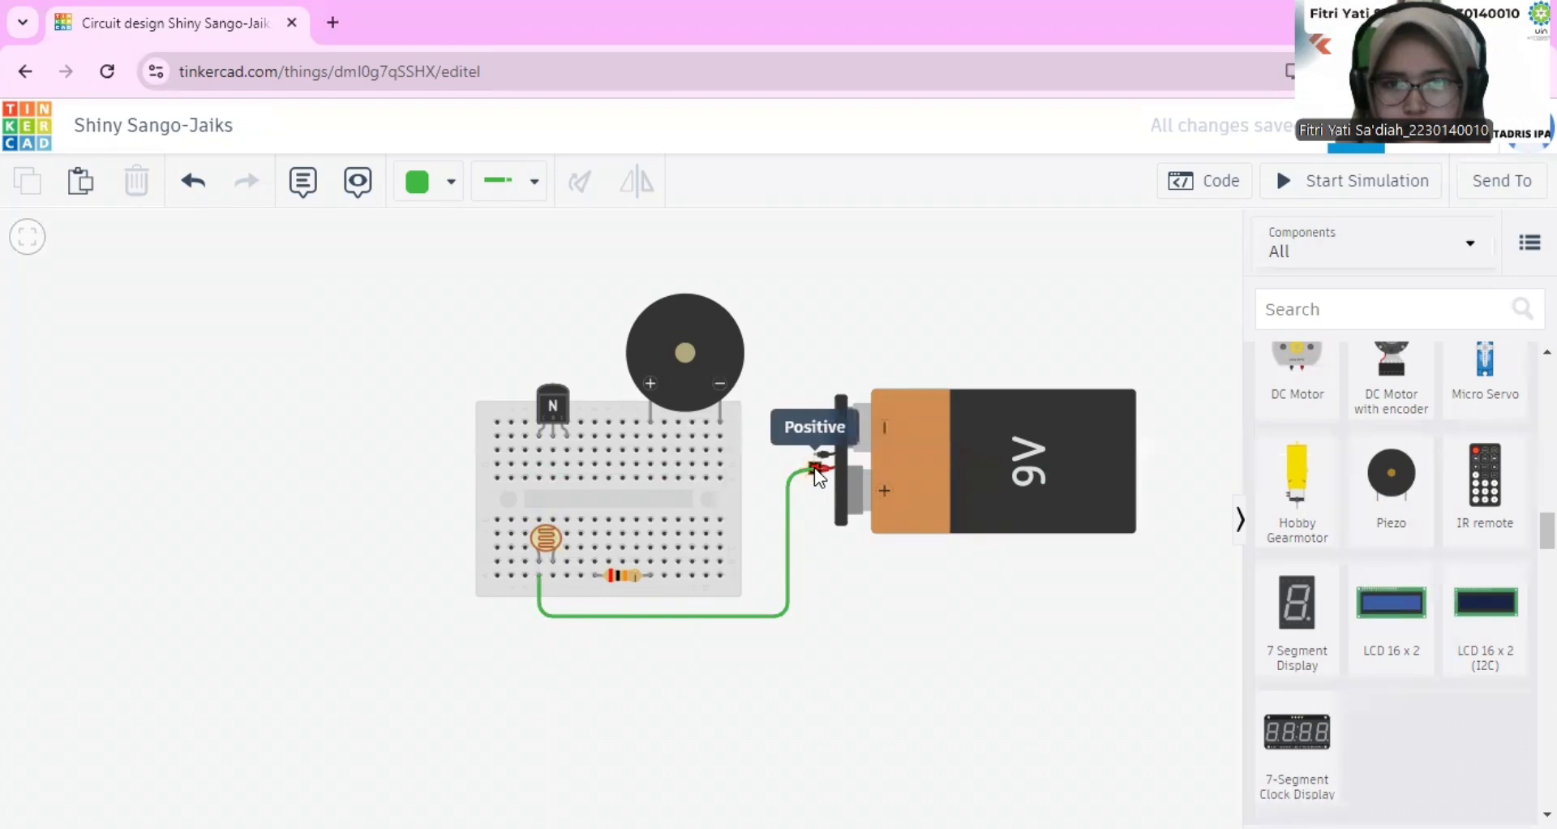
left_click(814, 467)
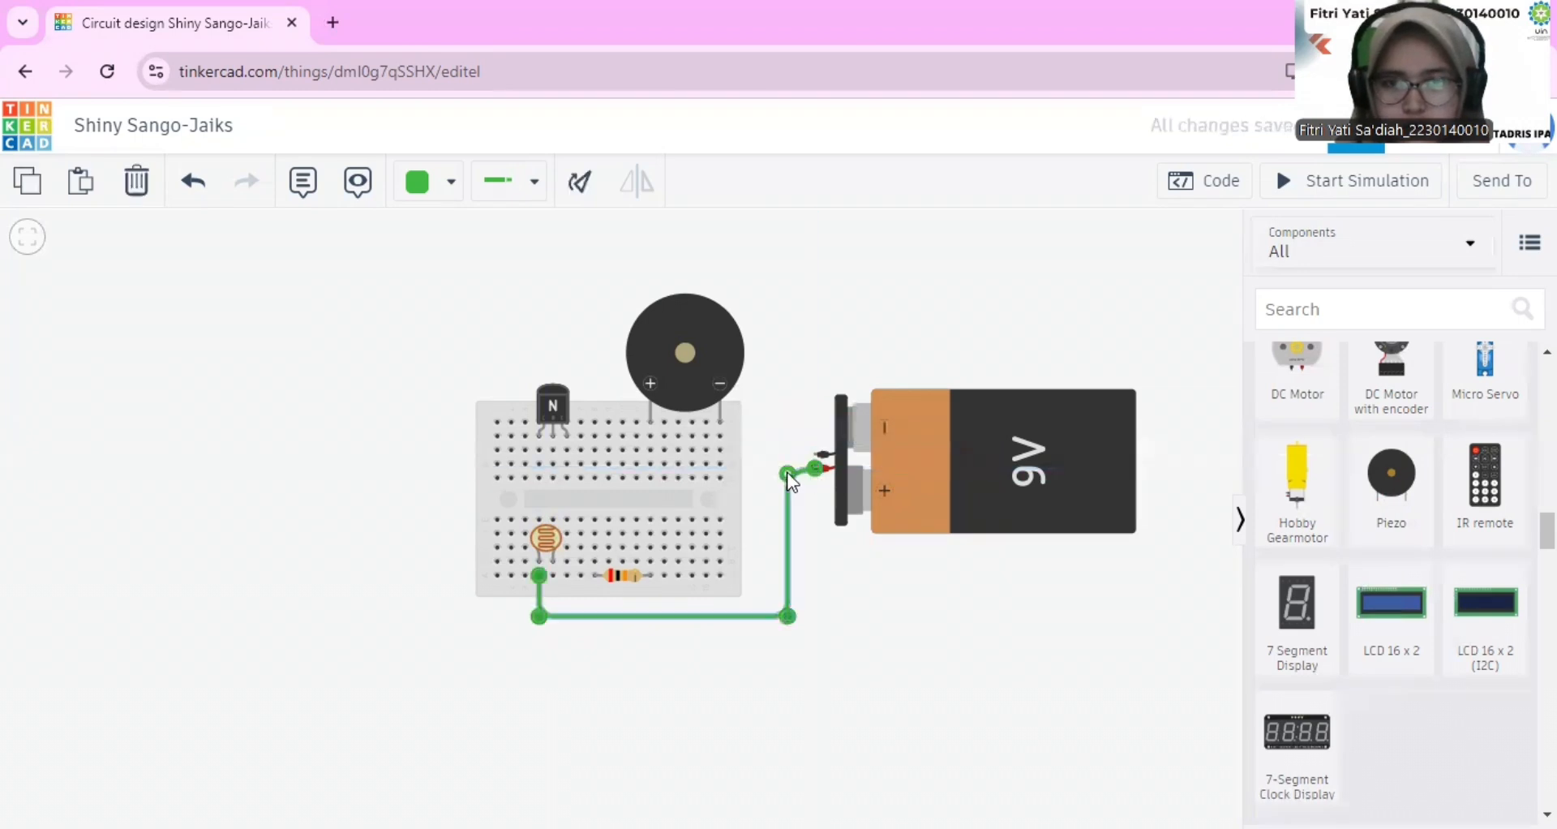
left_click_drag(787, 474, 786, 467)
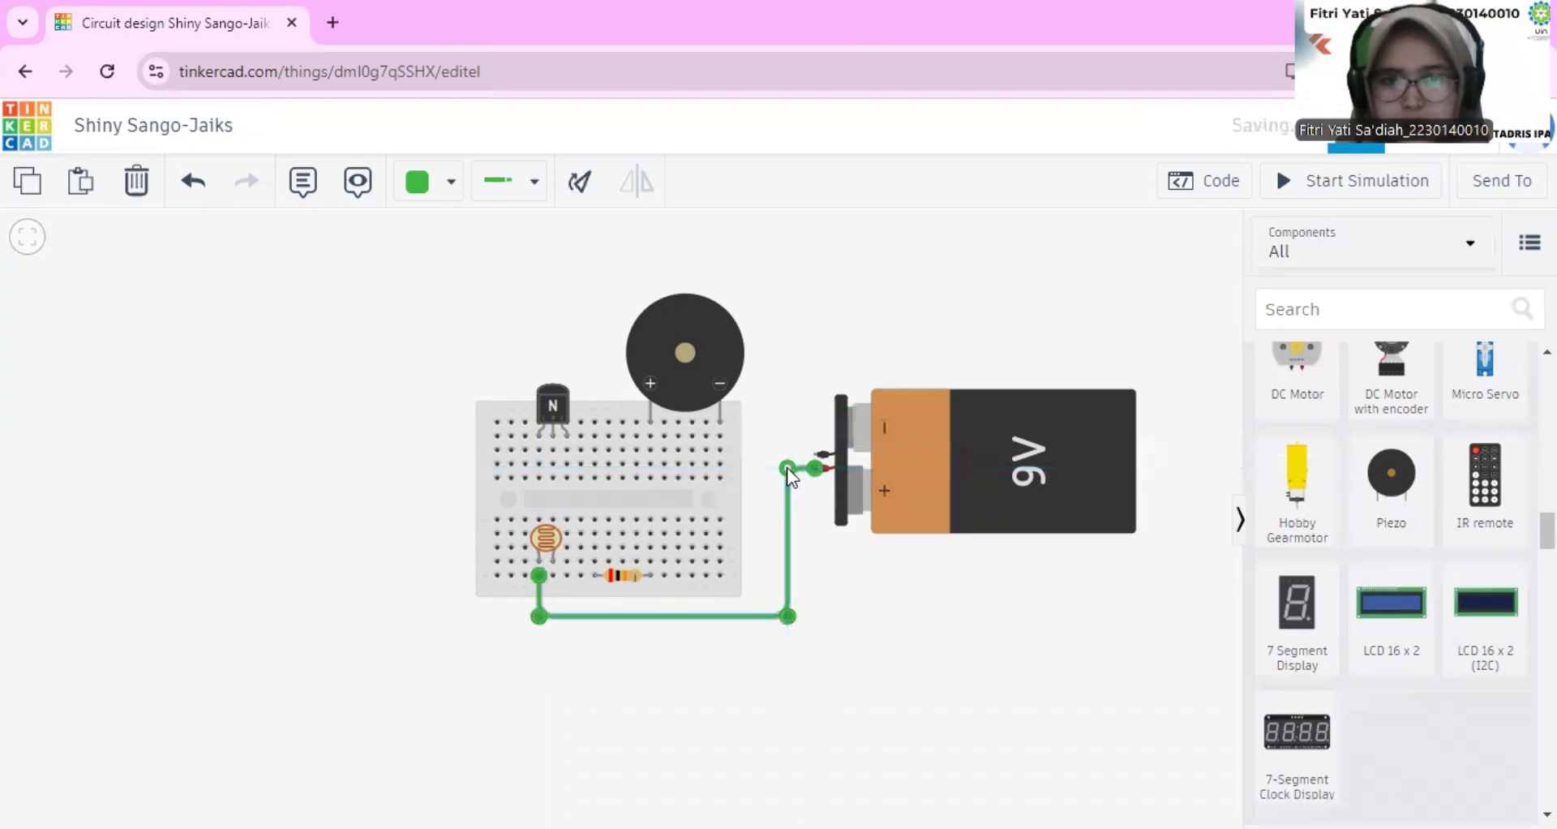
- Color the wire between the photoresistor and the battery's positive terminal red
left_click(422, 182)
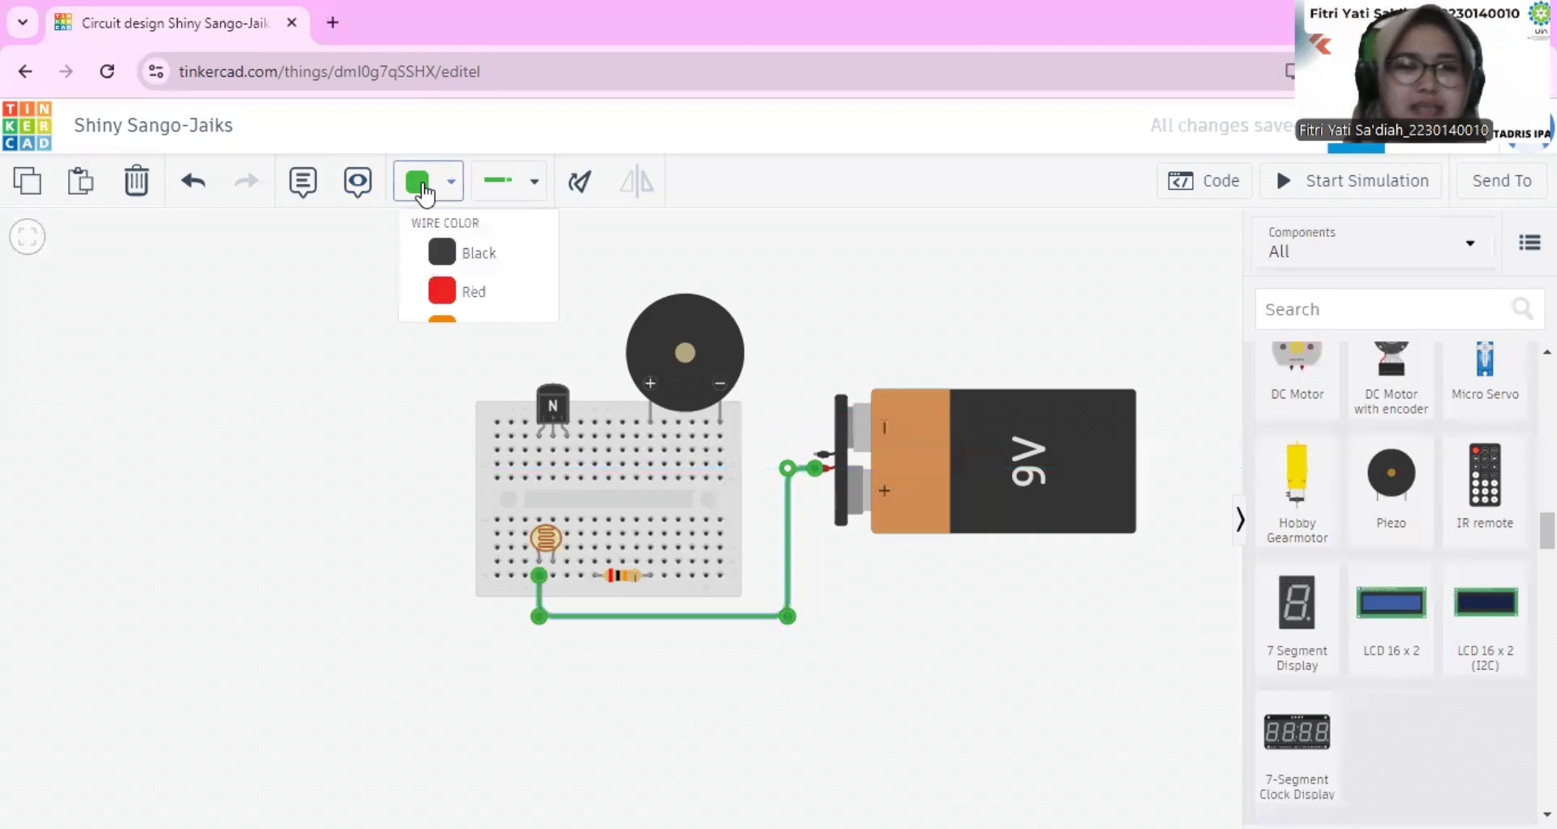
left_click(480, 301)
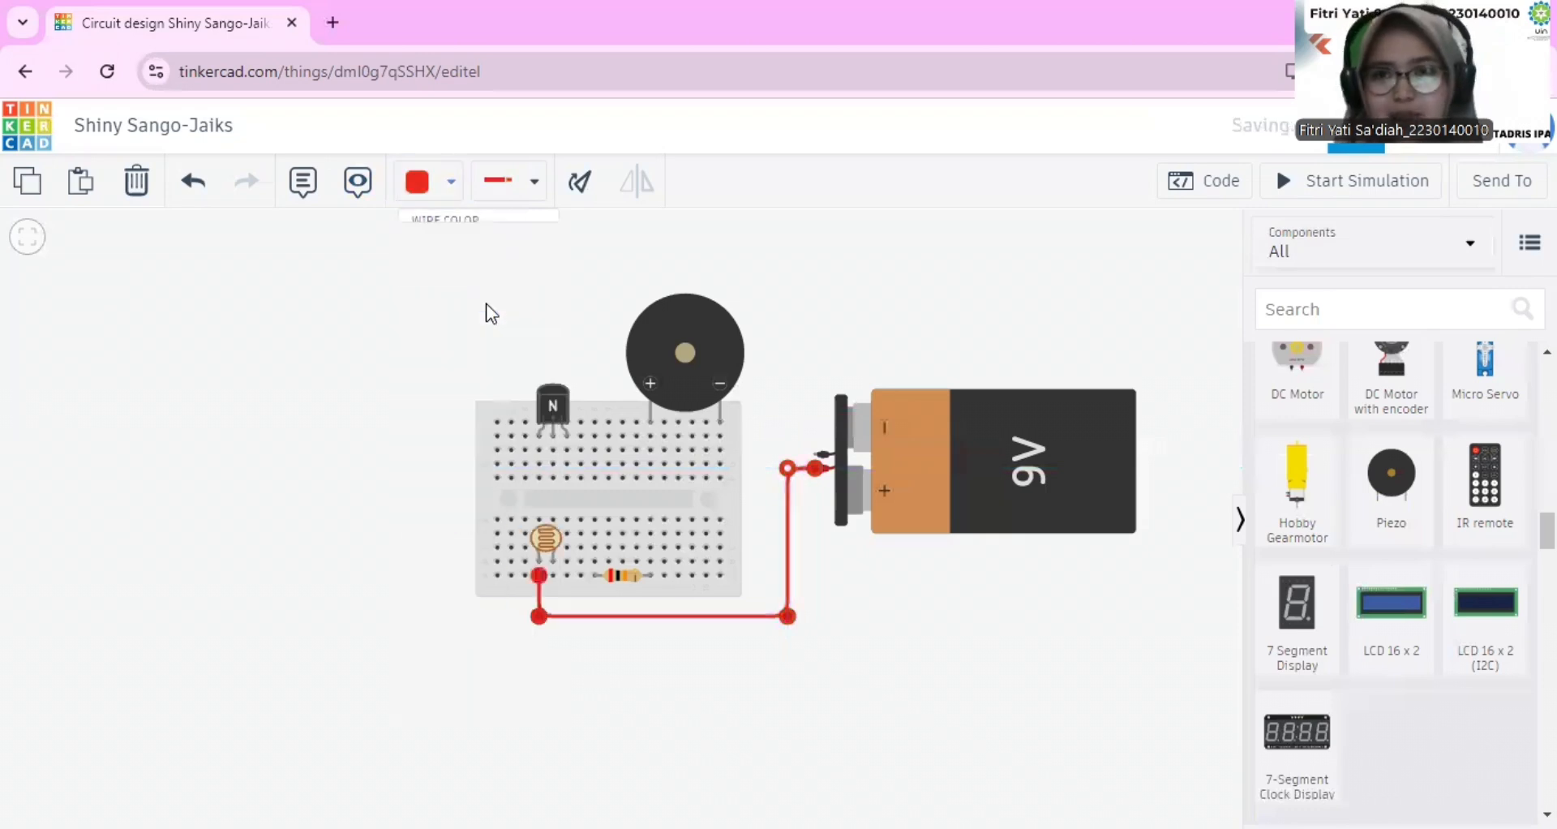
left_click(618, 741)
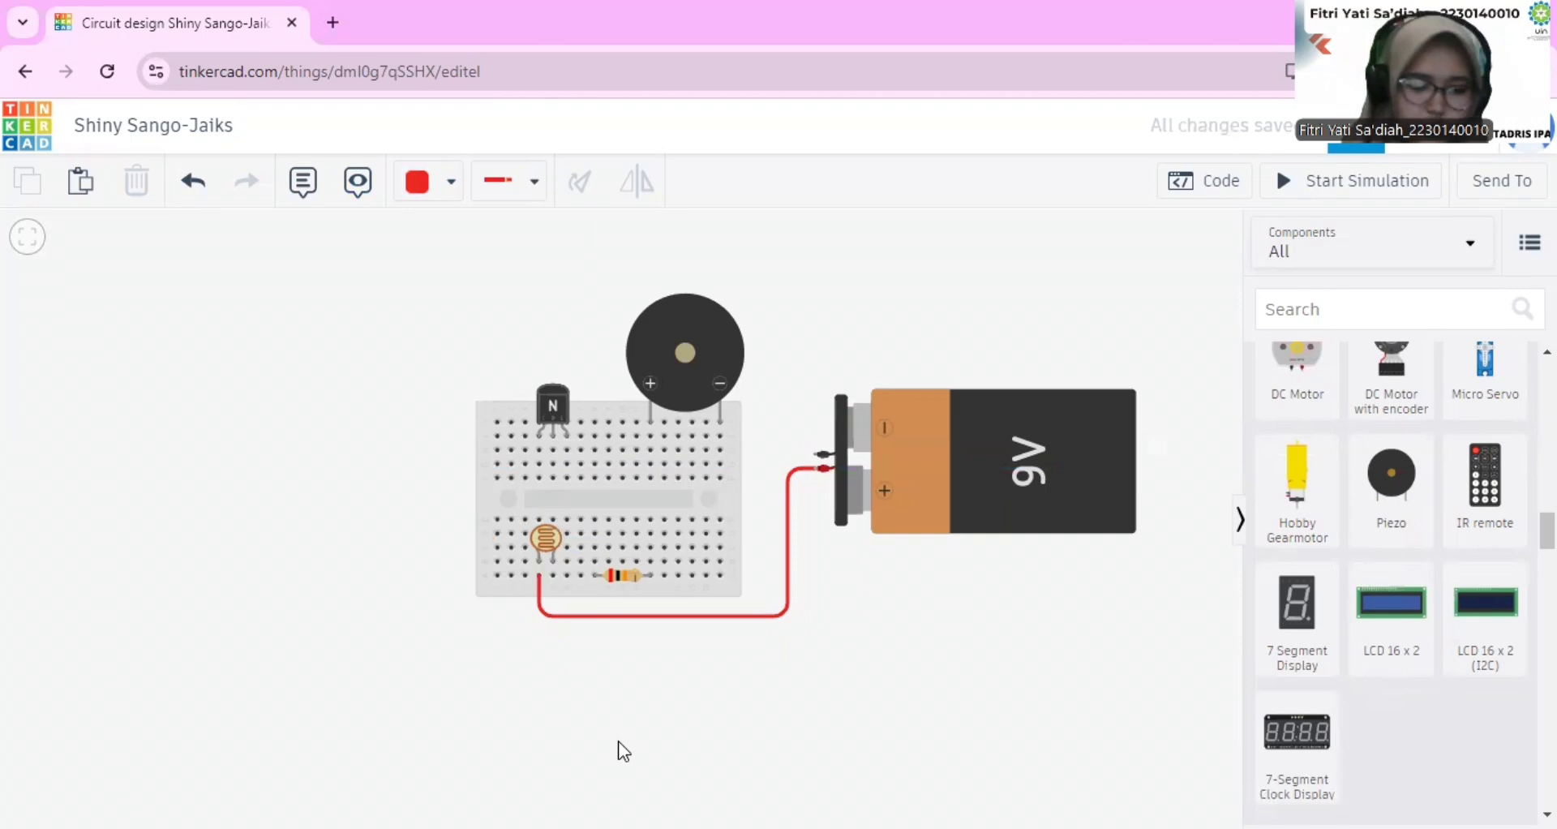
- Connect the photoresistor's right-leg column to the resistor's left lead along the bottom row with a green wire
left_click(557, 574)
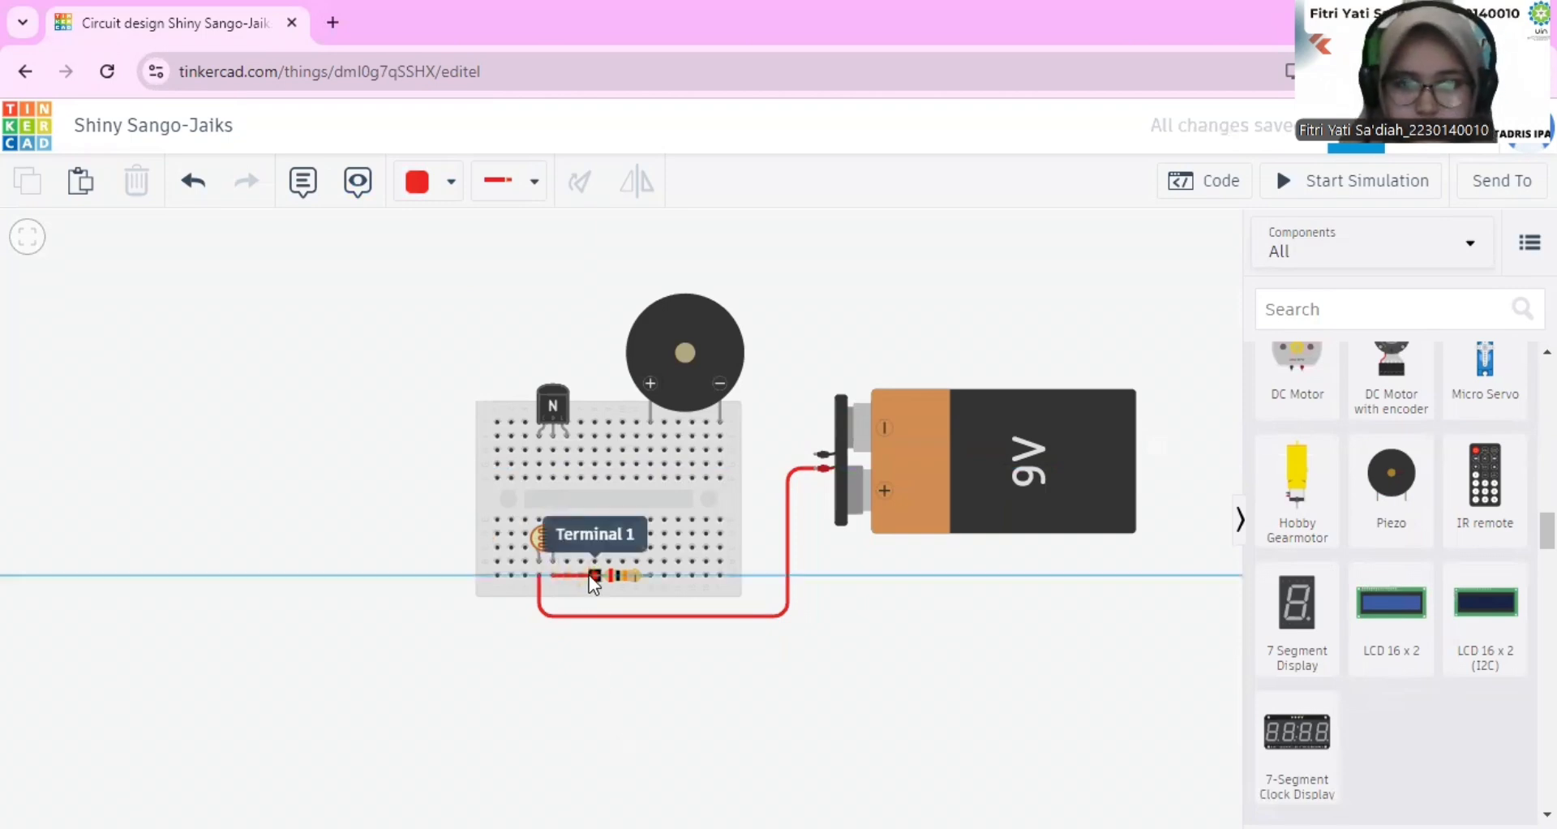
left_click(593, 575)
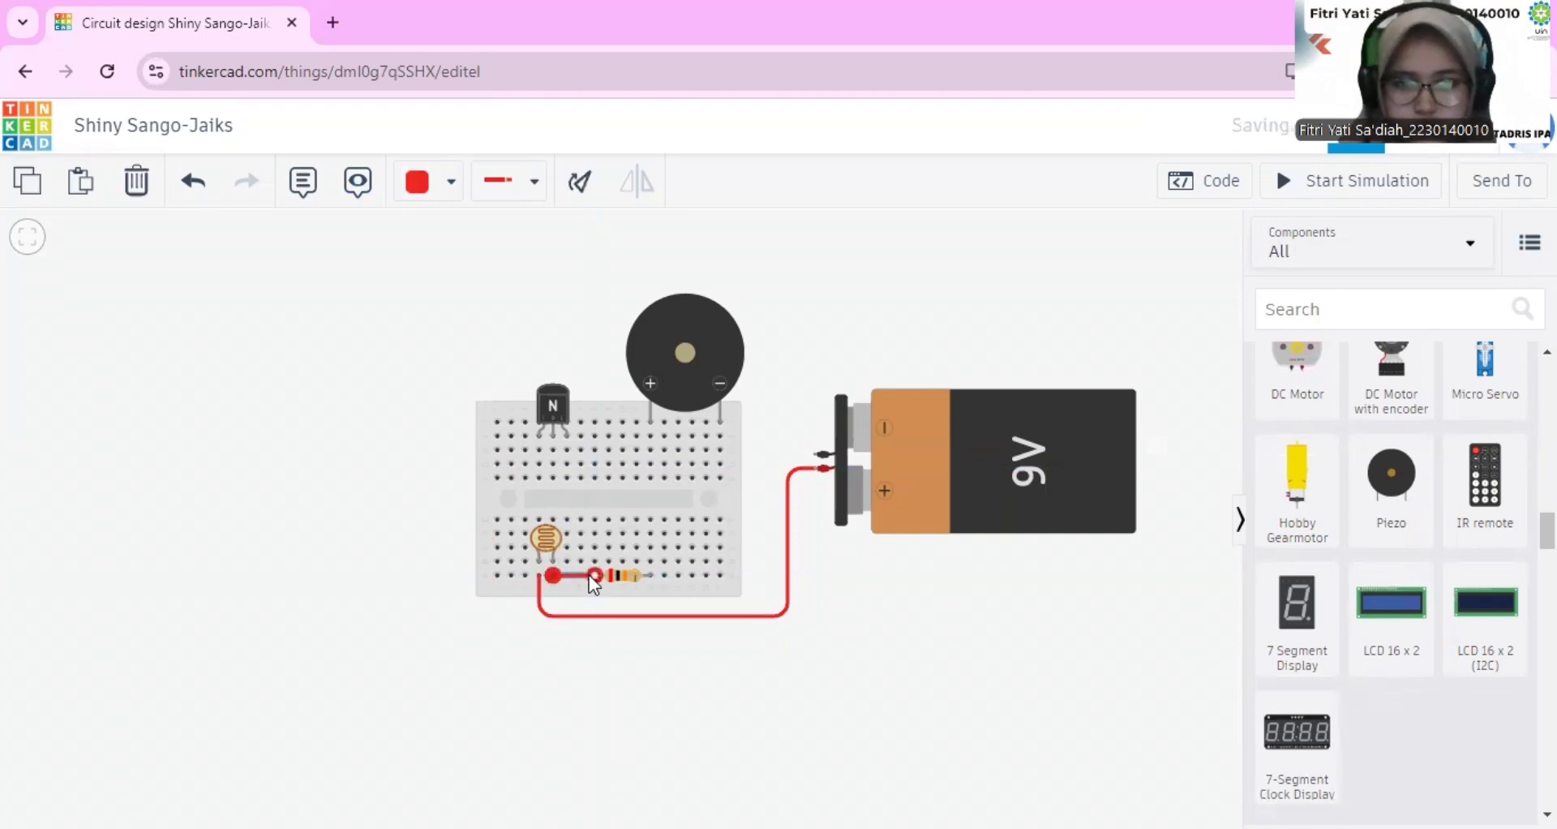
left_click(417, 183)
left_click(487, 417)
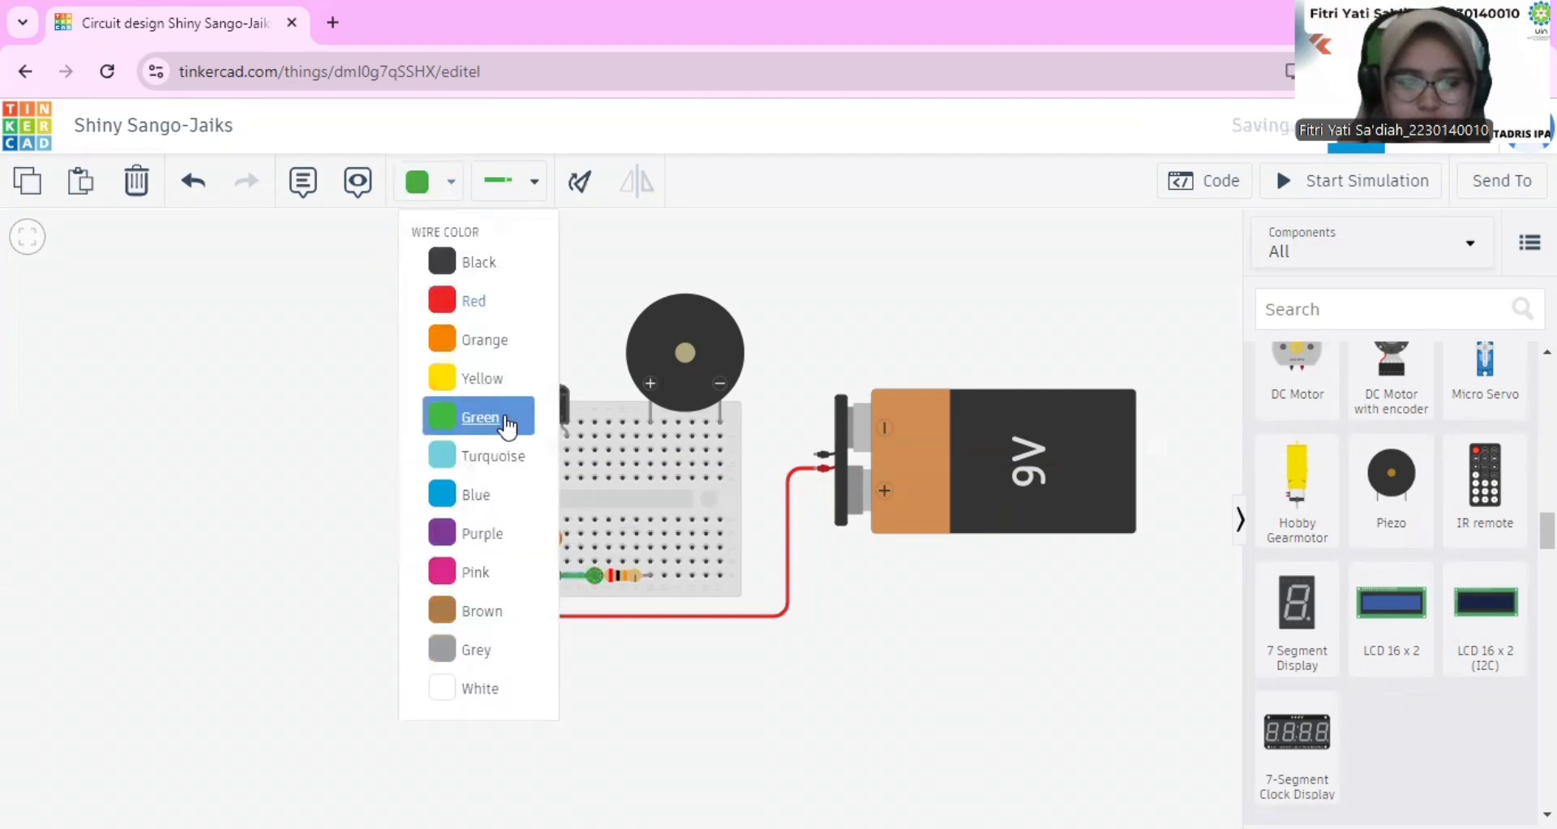
left_click(586, 688)
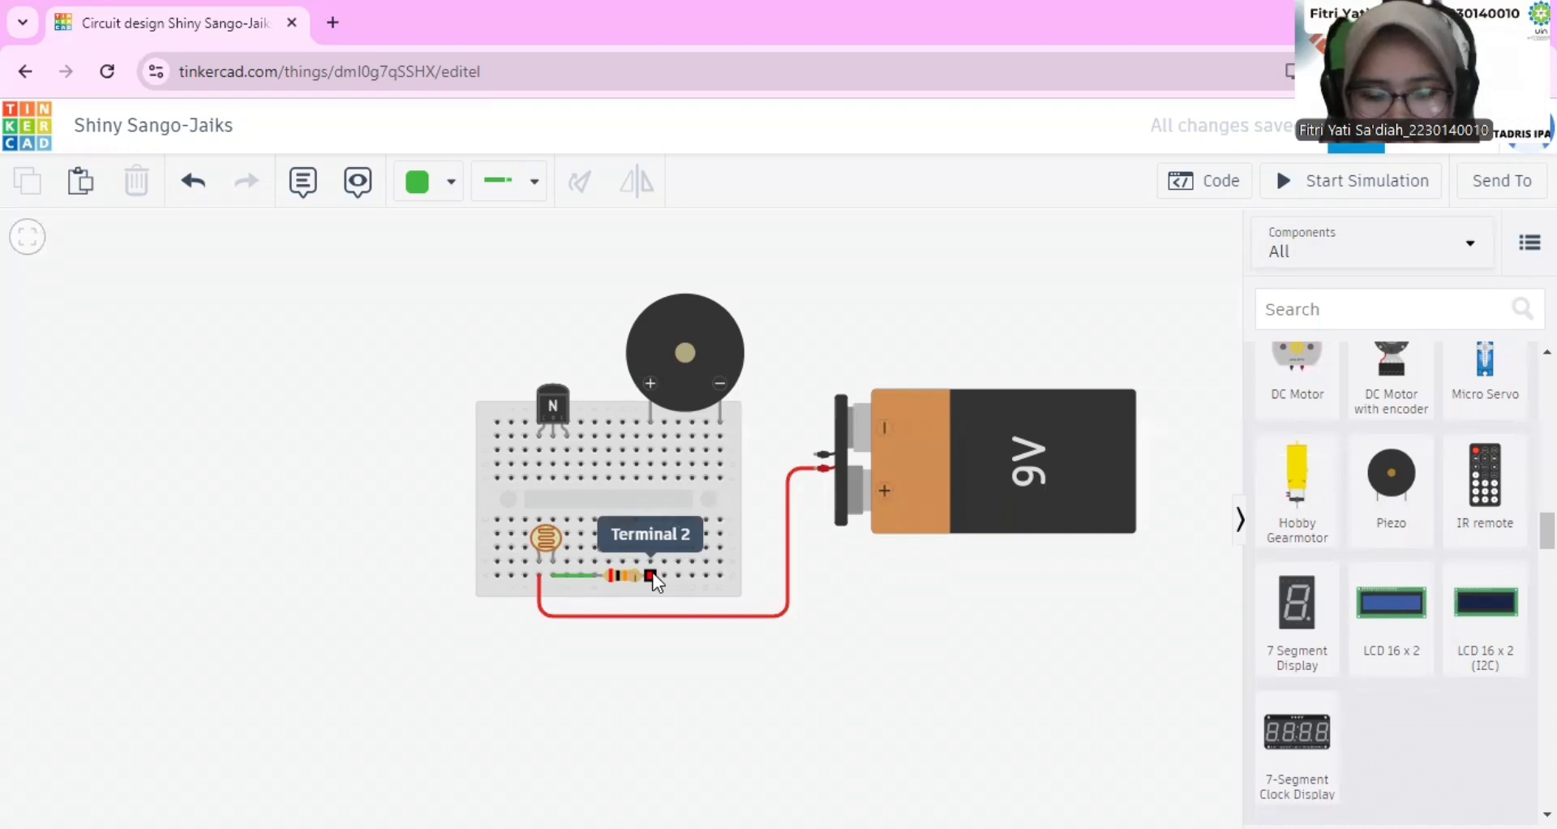
- Run a black wire along the bottom row from the hole just right of the resistor to the breadboard's last column
left_click_drag(668, 589, 662, 566)
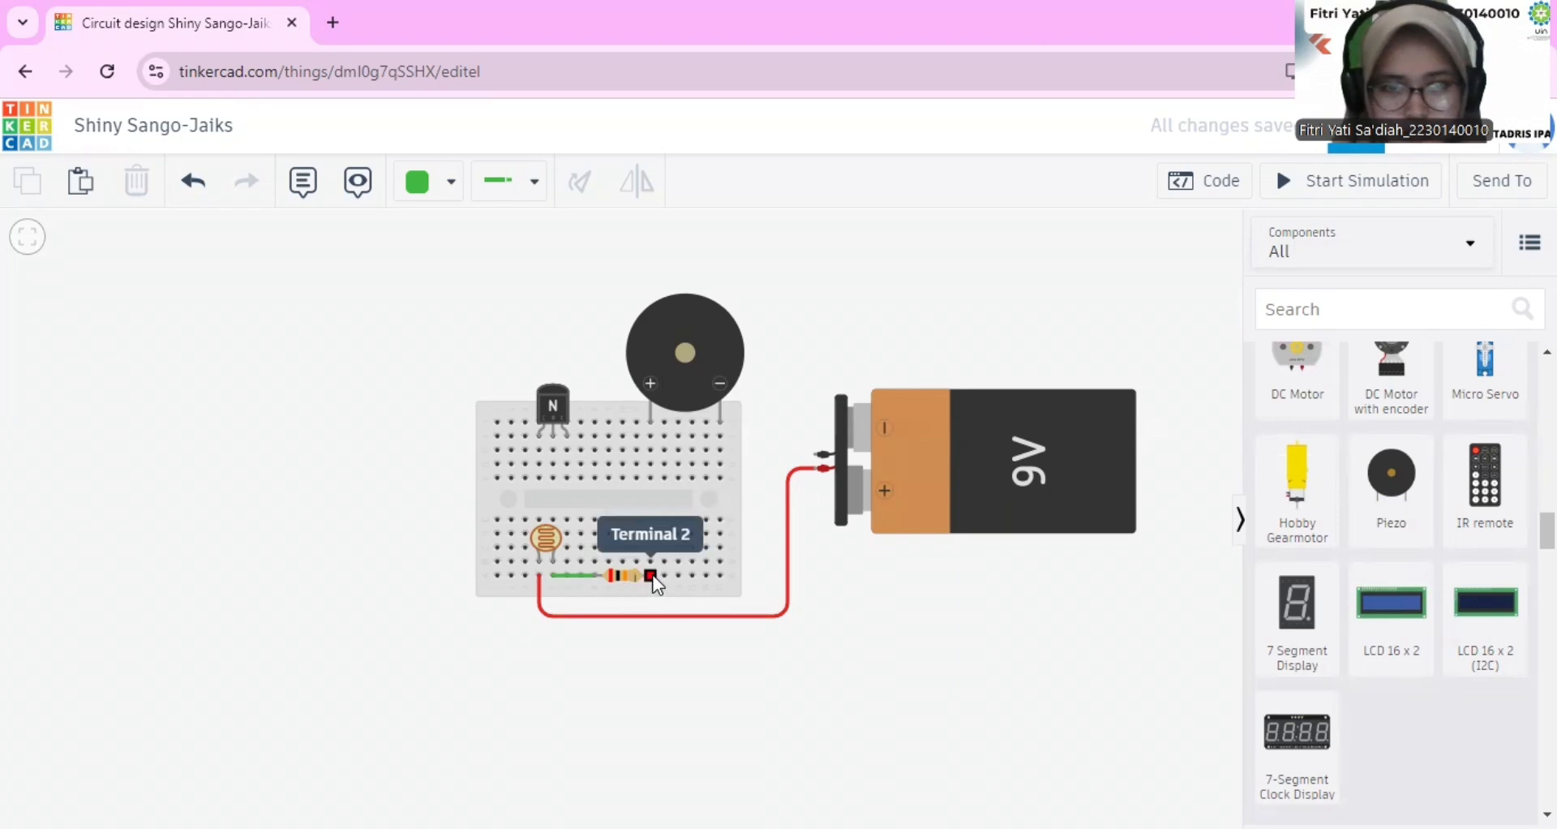
left_click(664, 575)
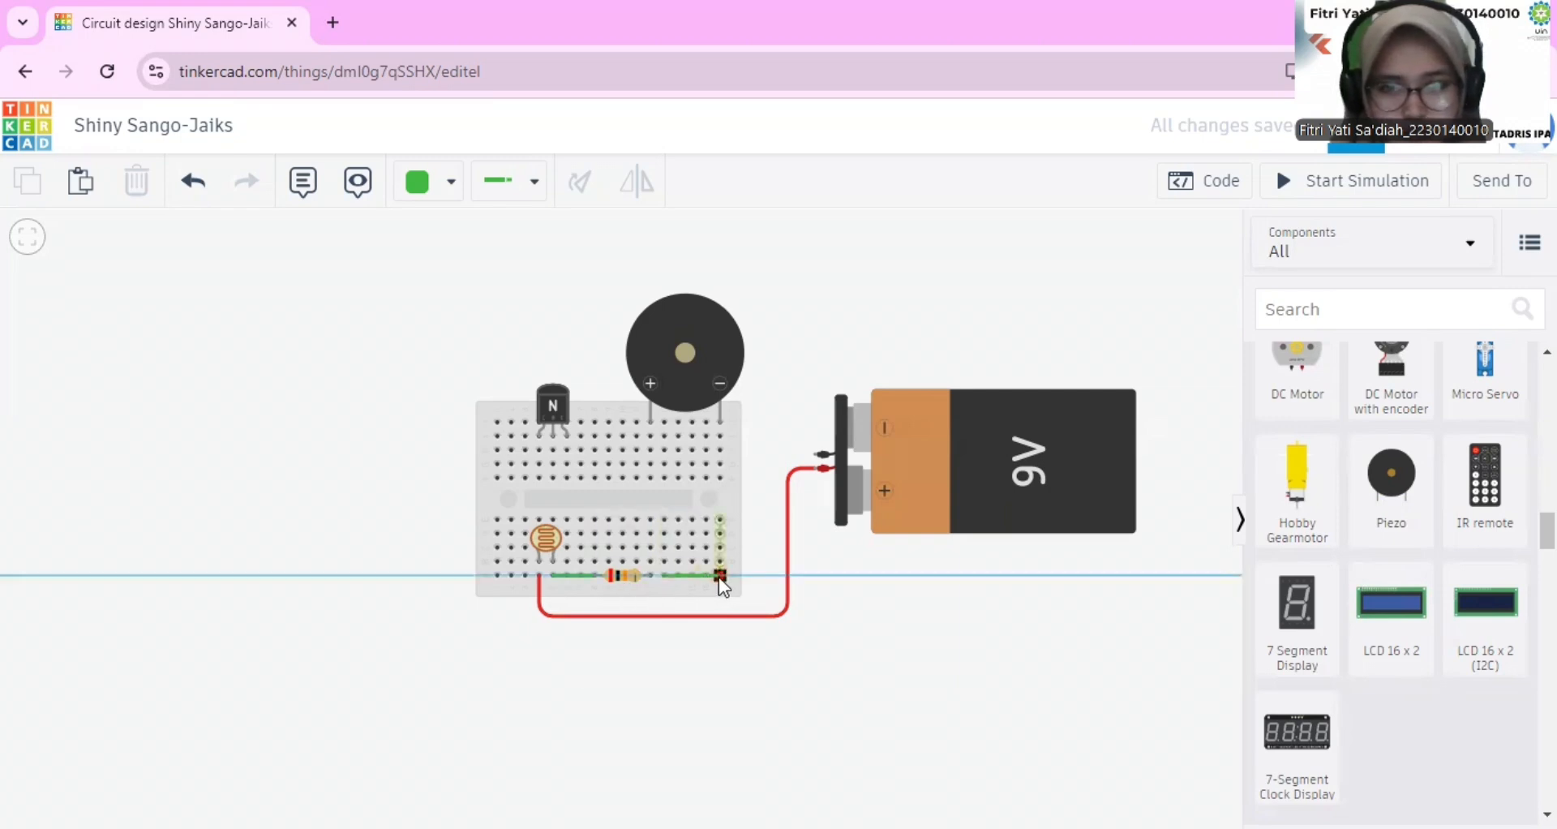
left_click(719, 575)
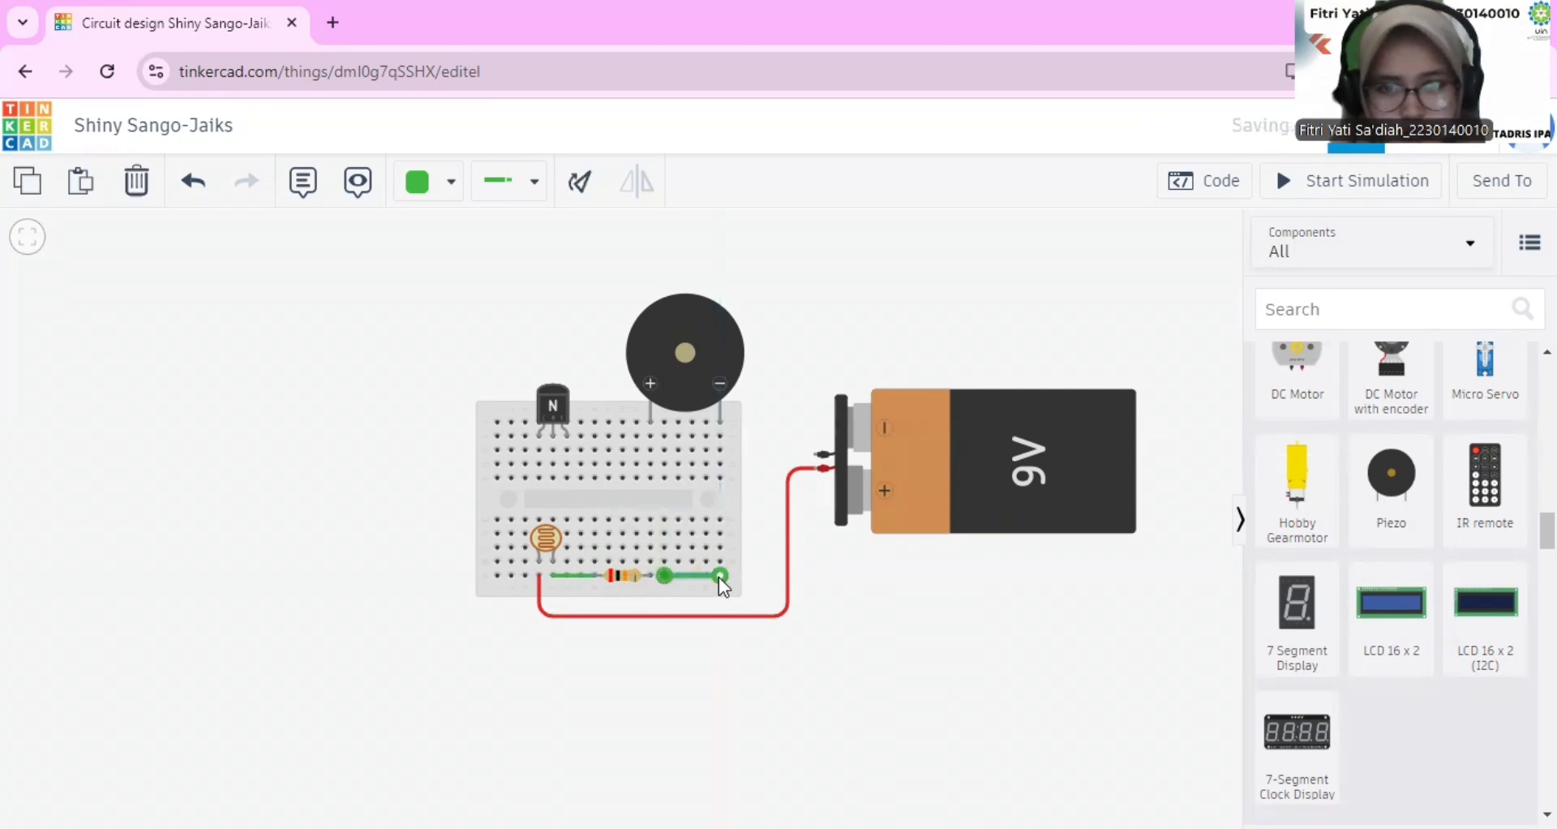
left_click(450, 183)
left_click(473, 270)
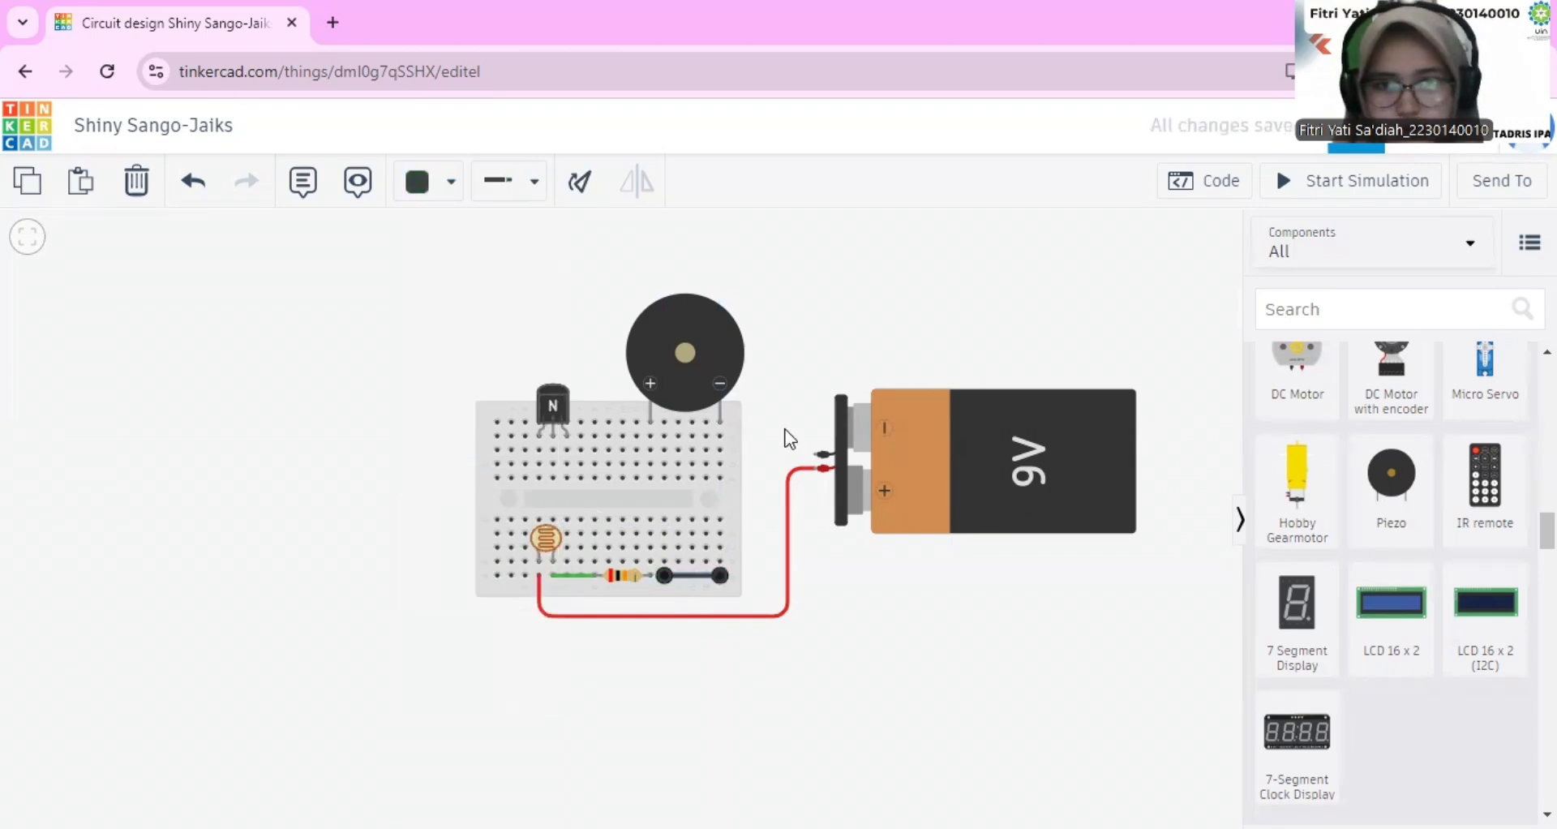
- Wire the battery's negative terminal to the piezo's negative column in black, and bridge the center gap in that last column with another black wire
left_click(814, 451)
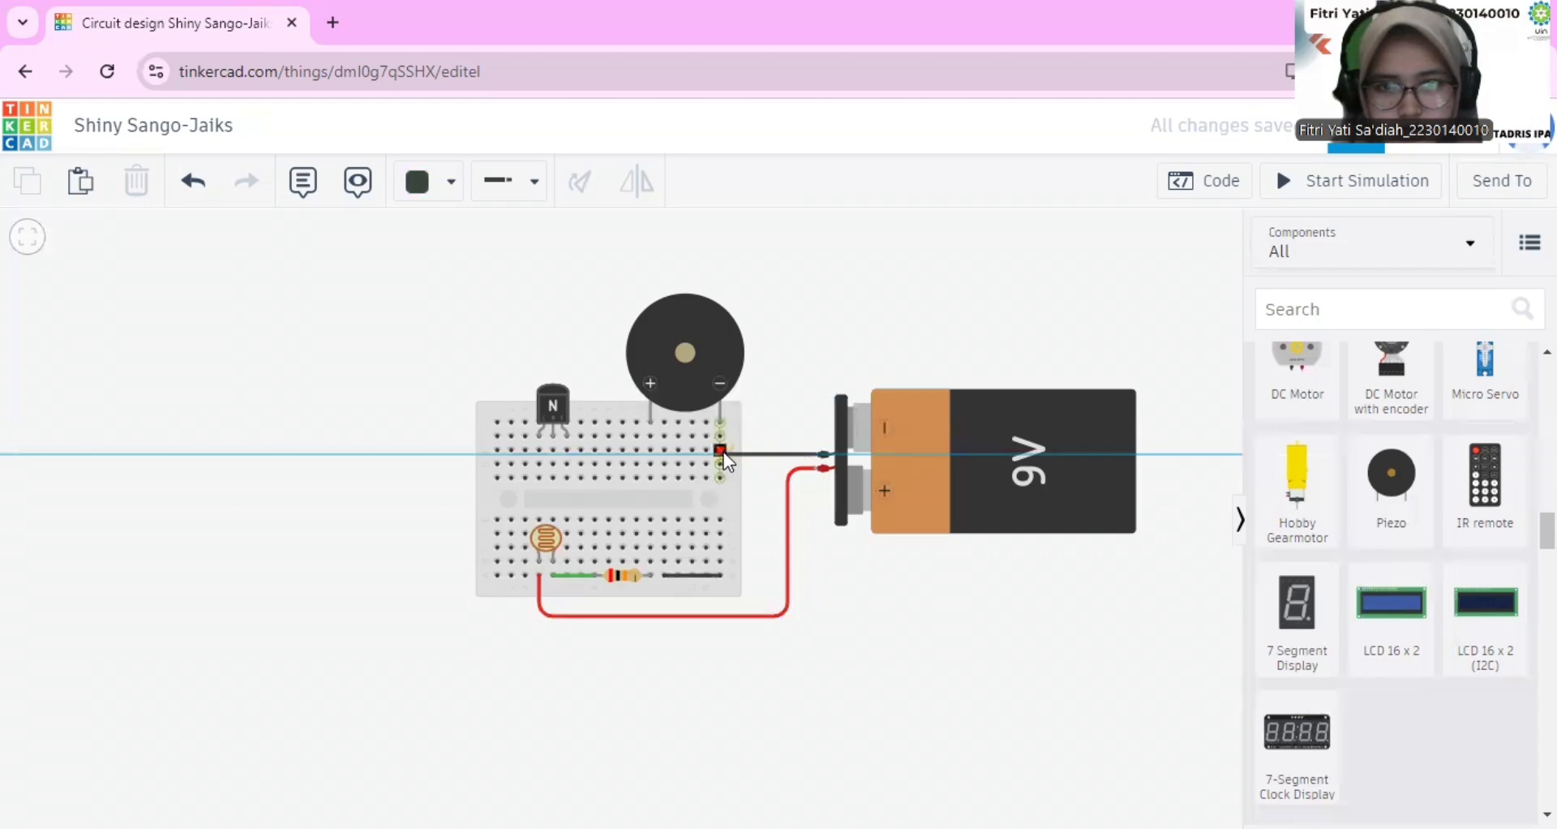
left_click(719, 451)
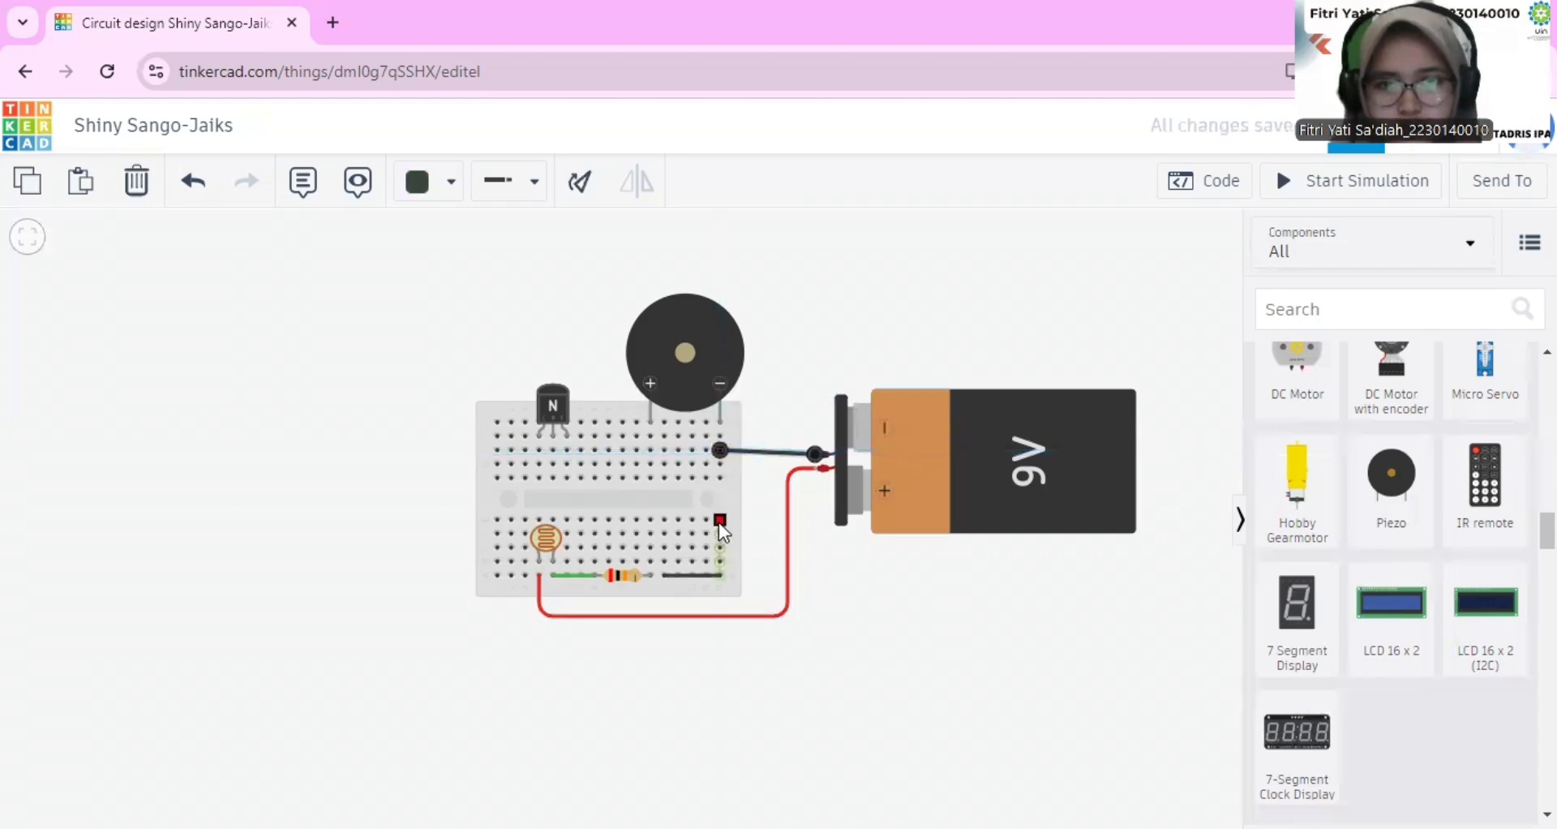
left_click(718, 522)
left_click(721, 480)
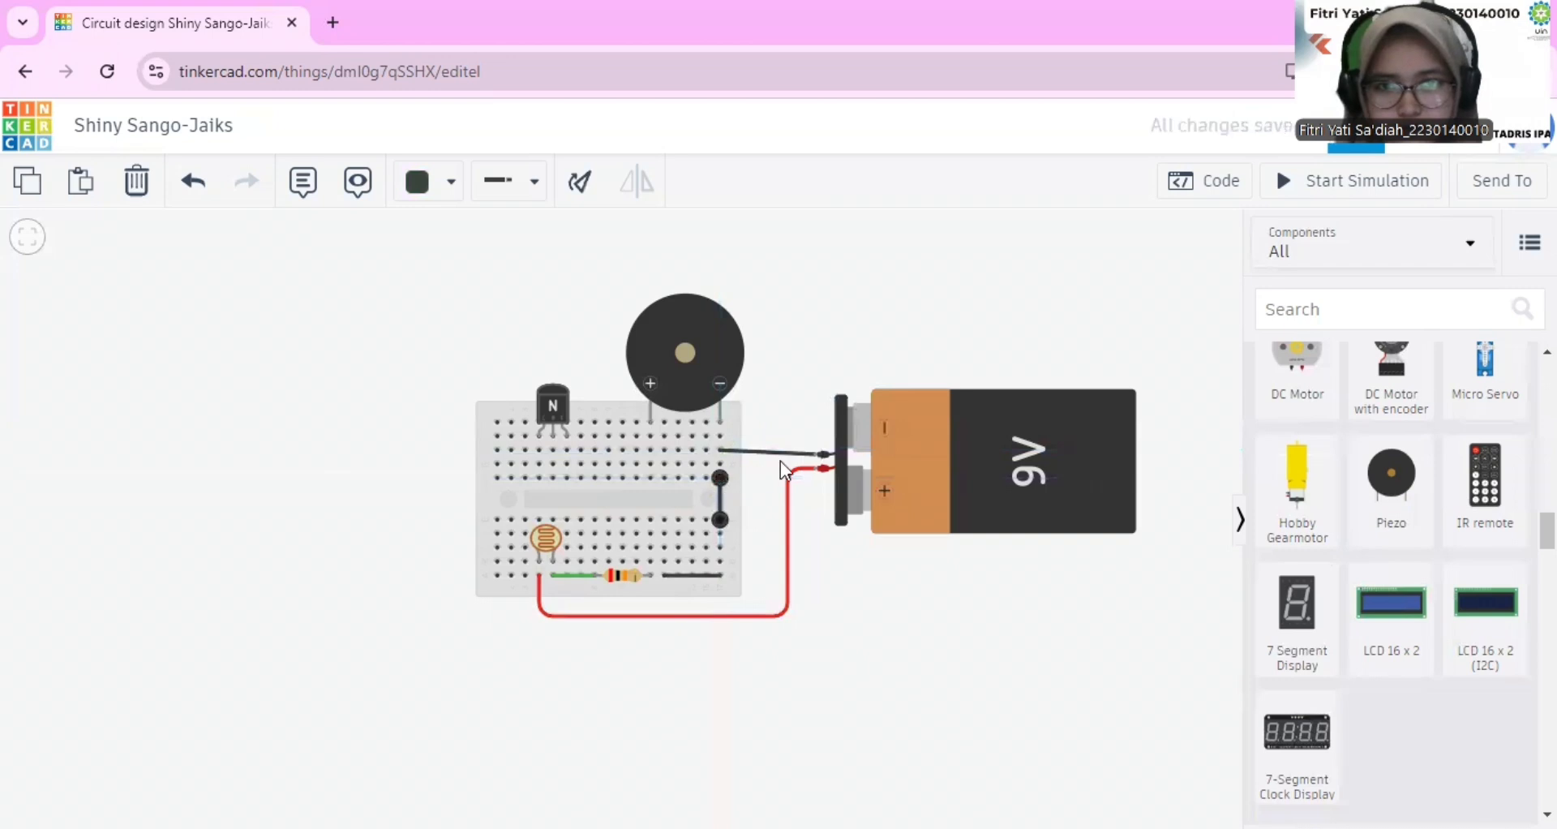
- Nudge the battery slightly upward to level the black wire, and realign the red wire's upper bend with the positive terminal
left_click_drag(915, 440, 915, 438)
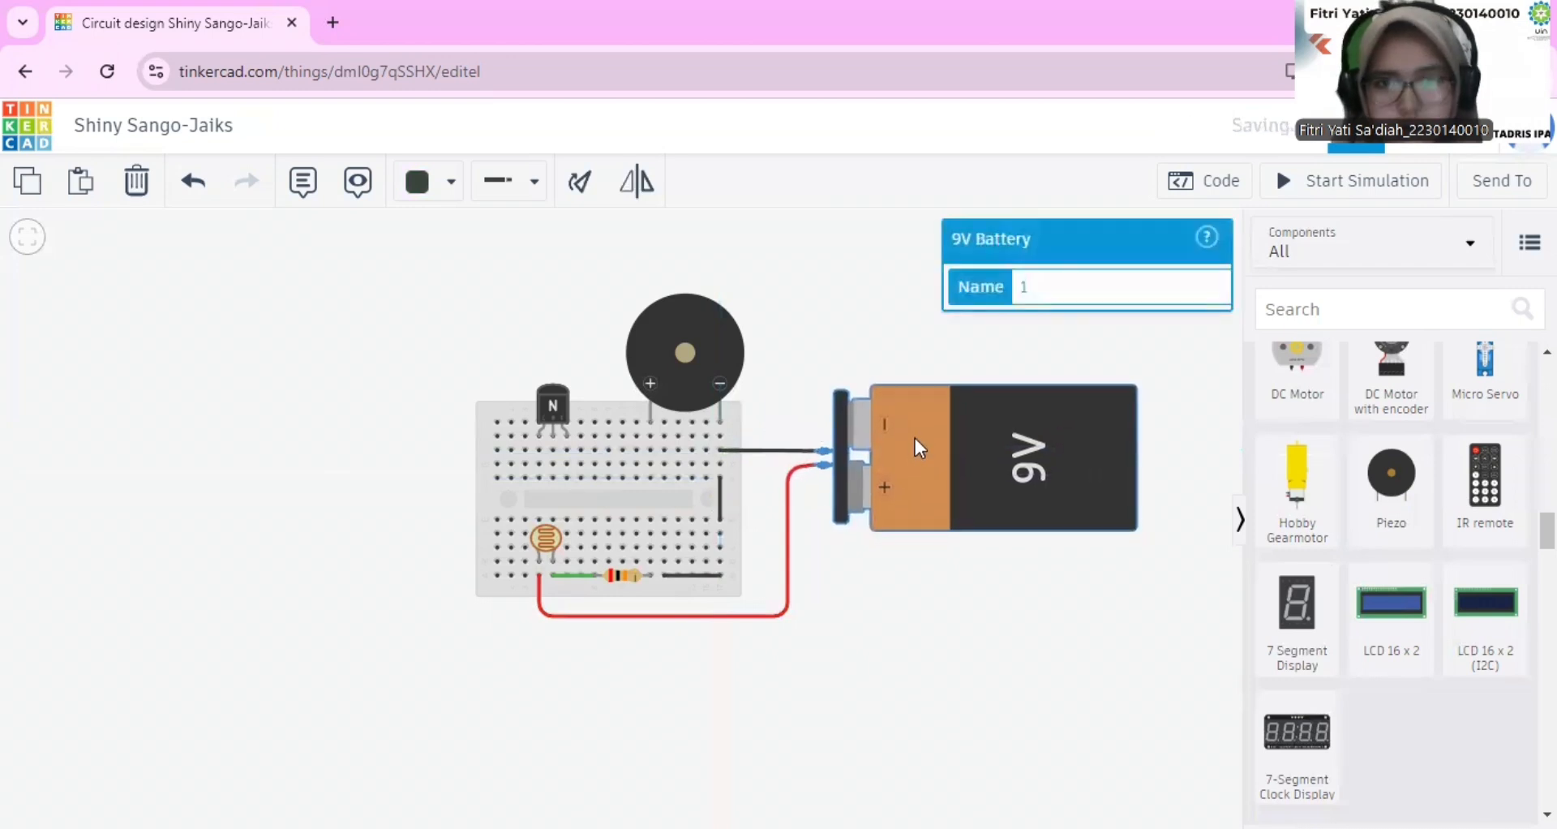
left_click(813, 519)
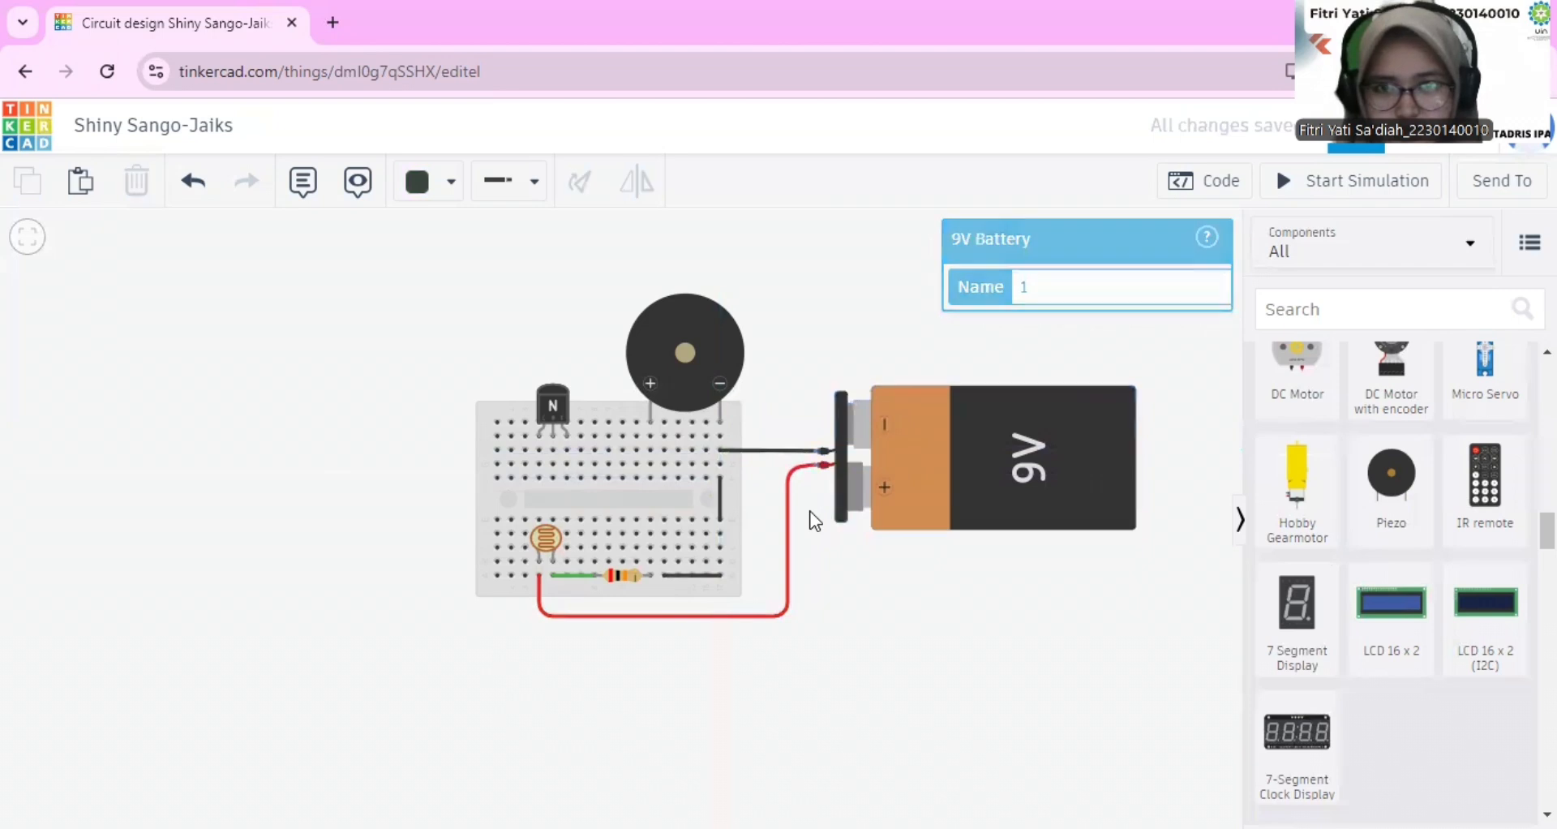
left_click(792, 470)
left_click_drag(791, 469, 787, 467)
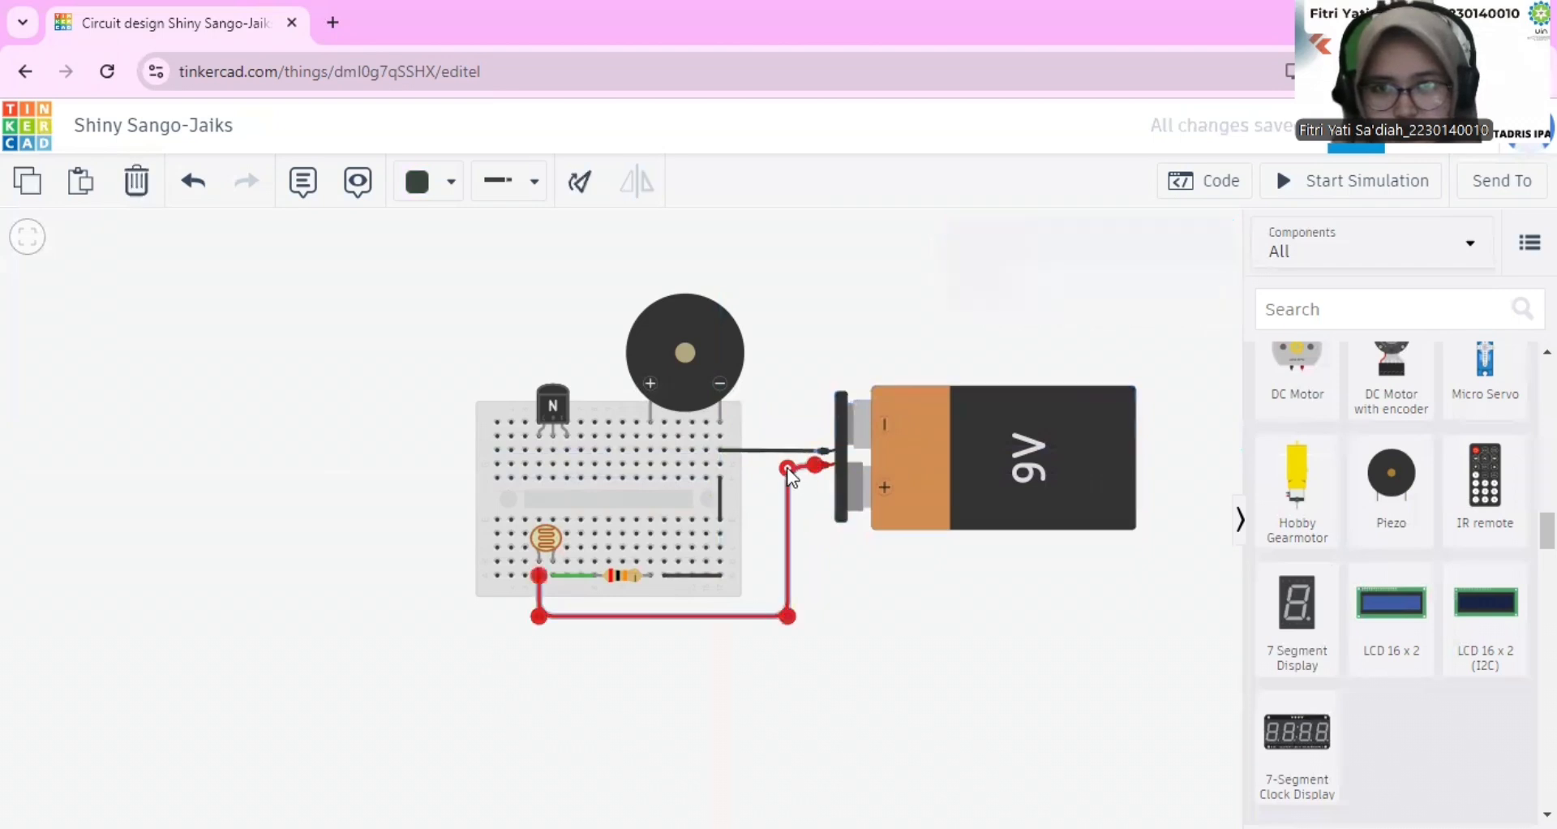
left_click(615, 597)
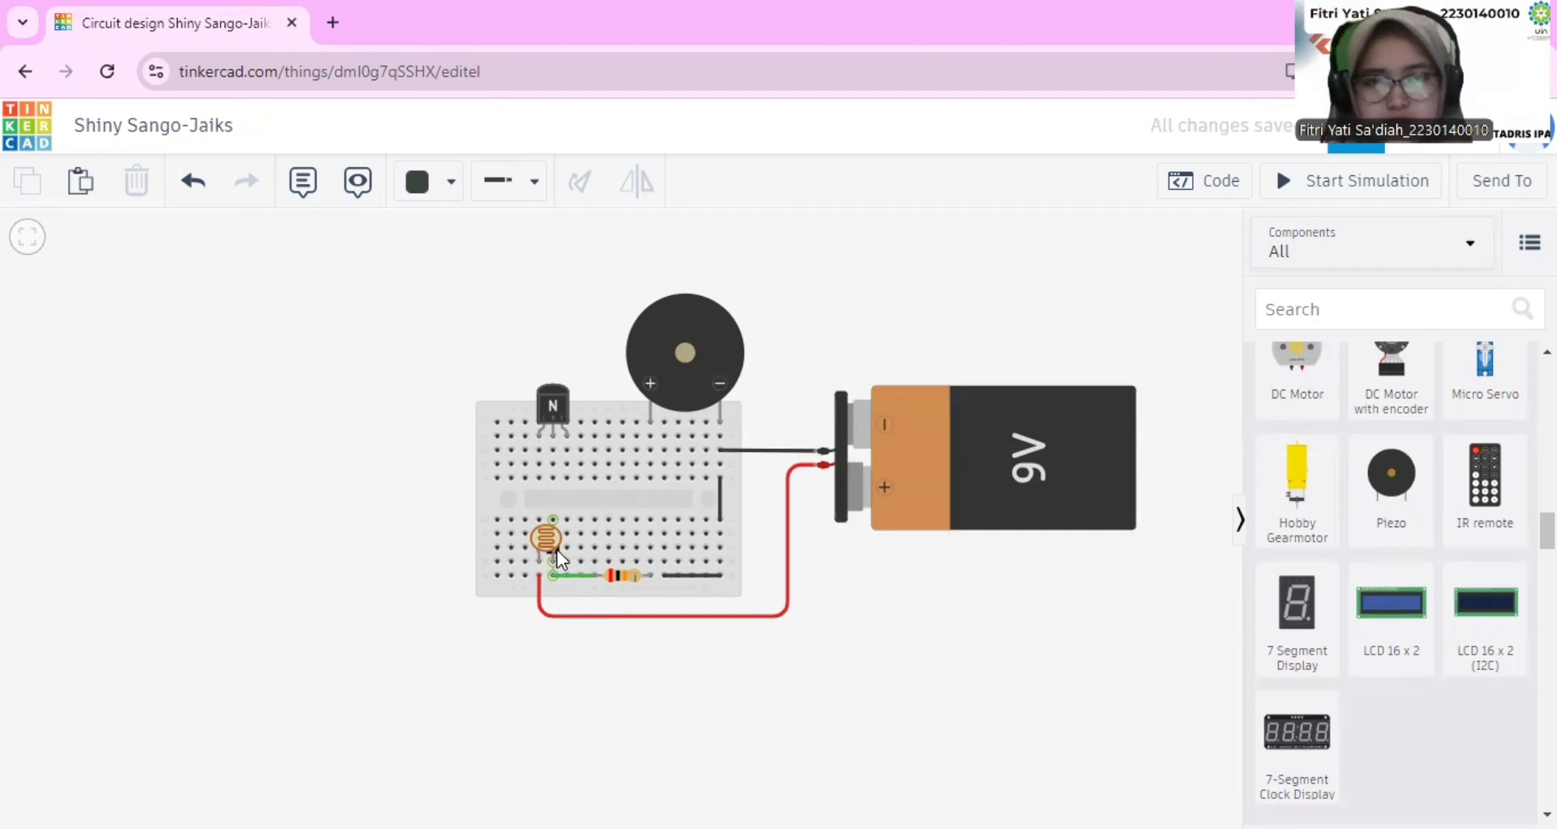
- Connect the transistor's middle-leg column to the resistor's left-lead column with a bent green wire across the center gap
left_click(552, 479)
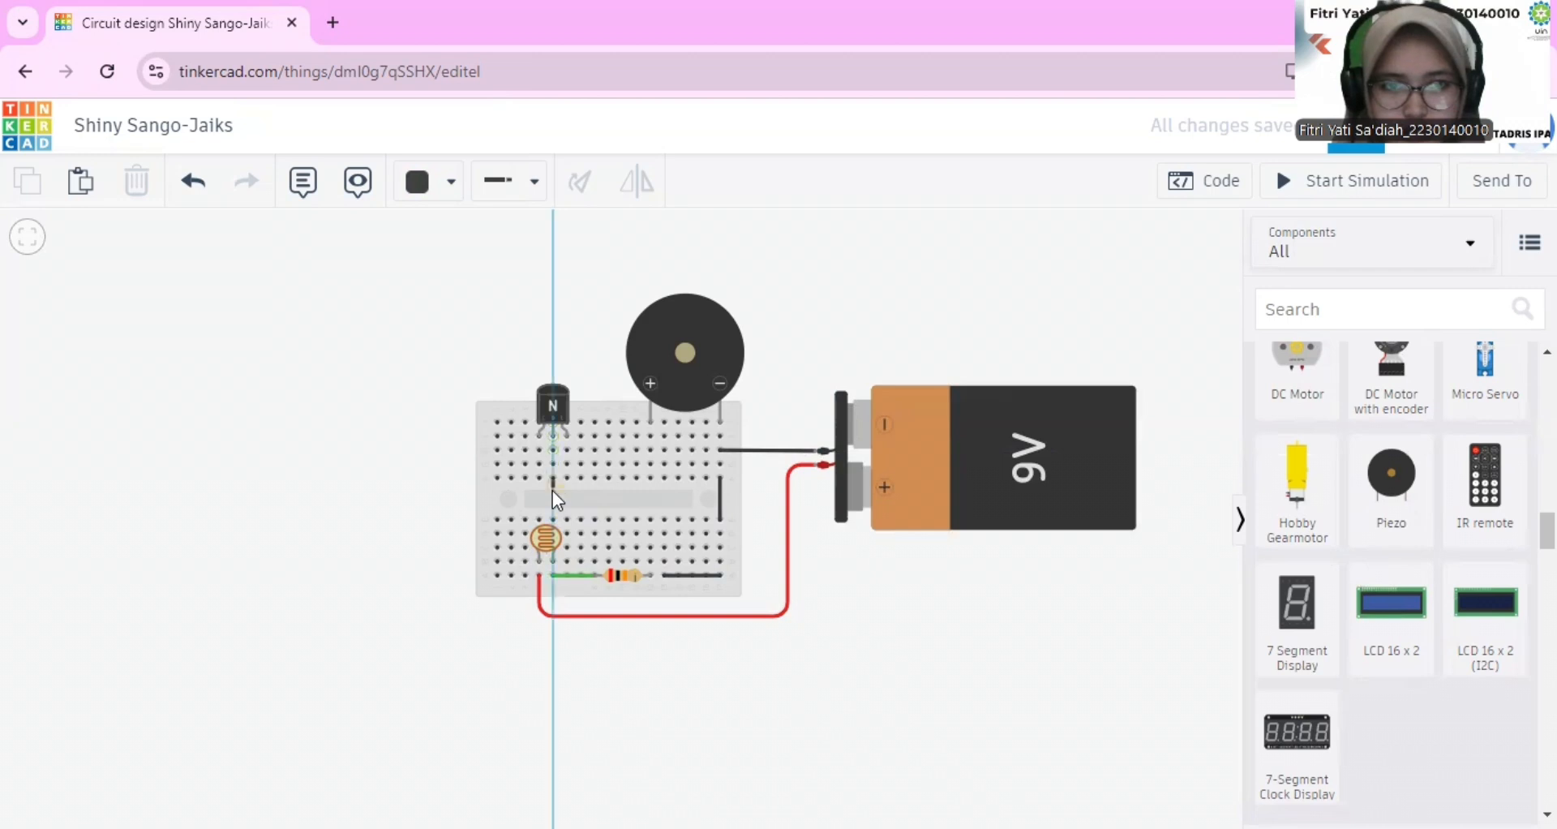
left_click(554, 498)
left_click(595, 499)
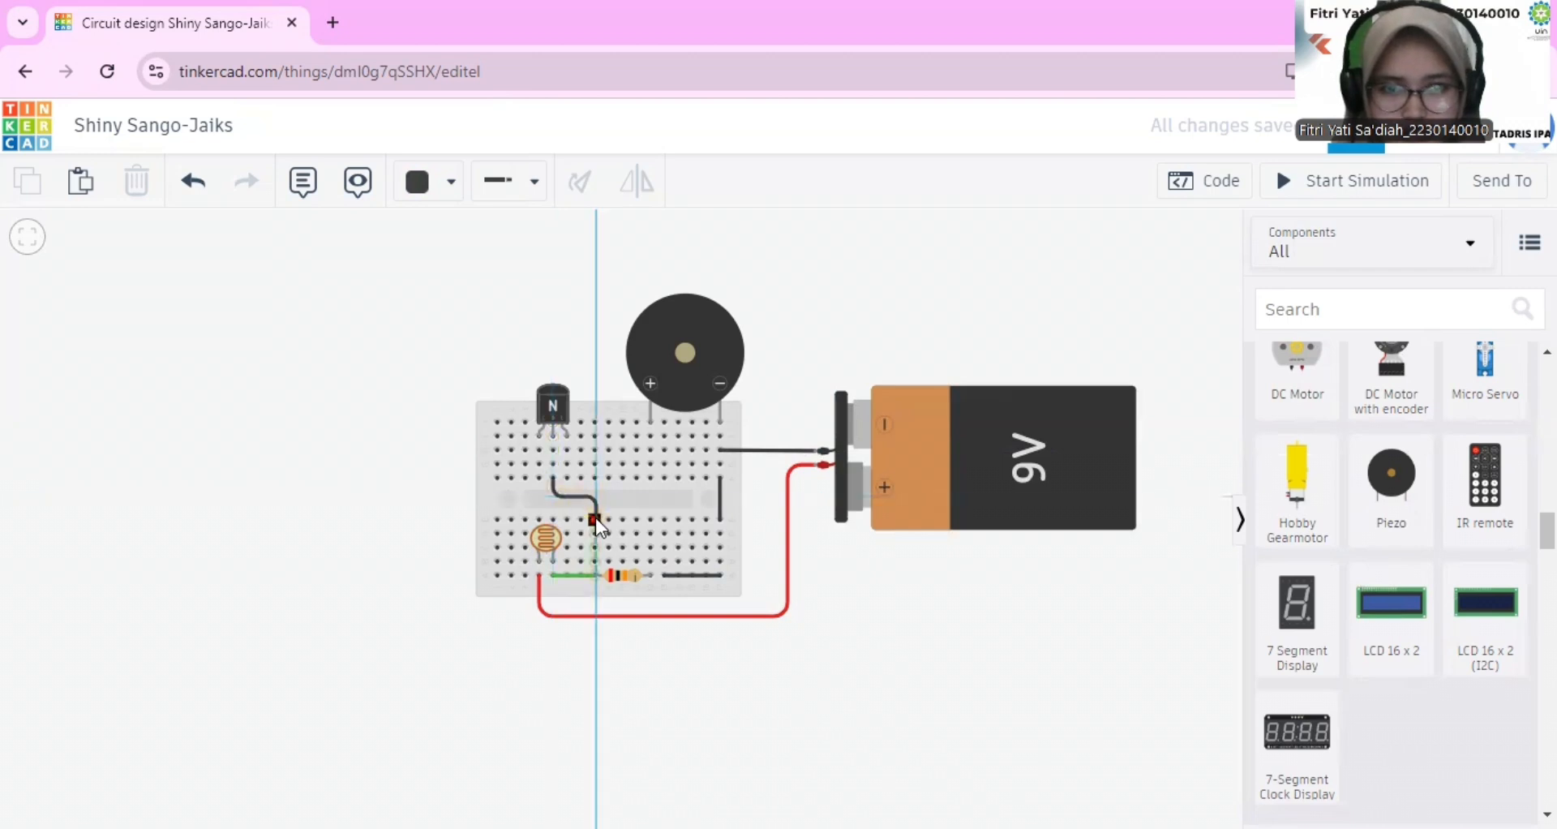
left_click(596, 520)
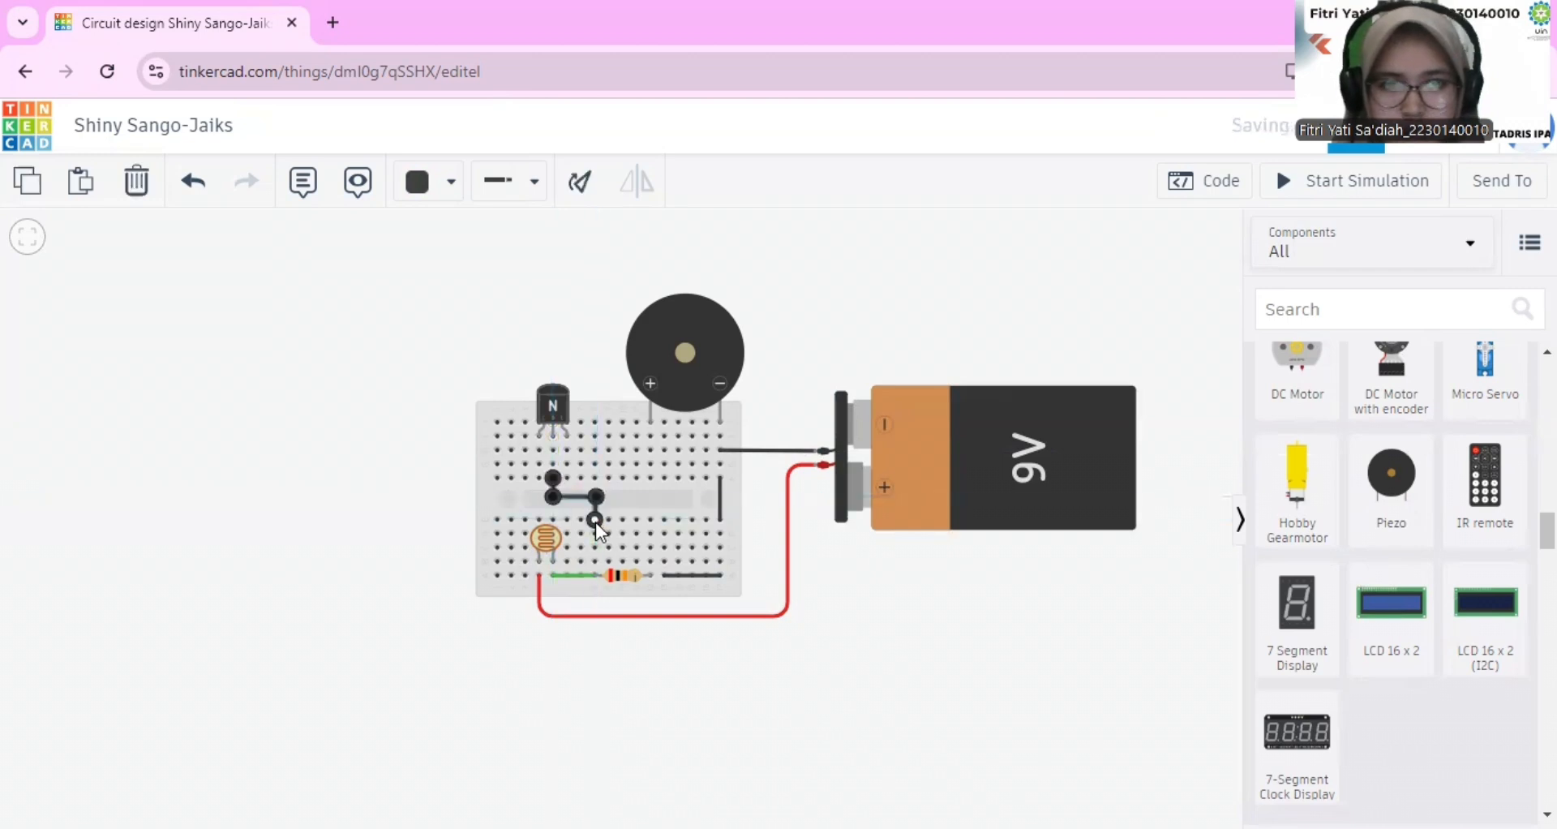
left_click(423, 195)
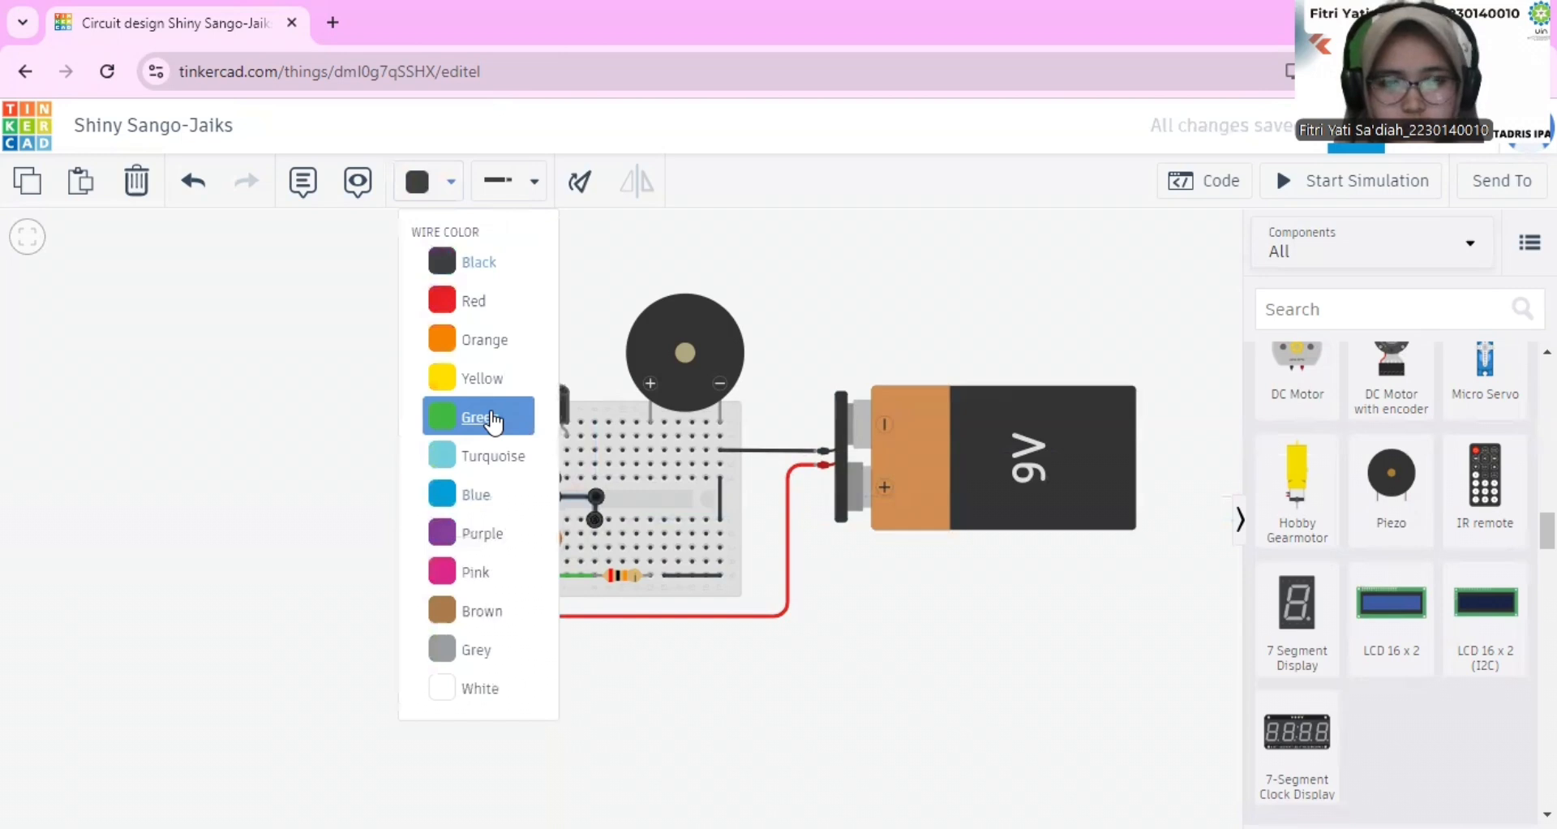
left_click(493, 418)
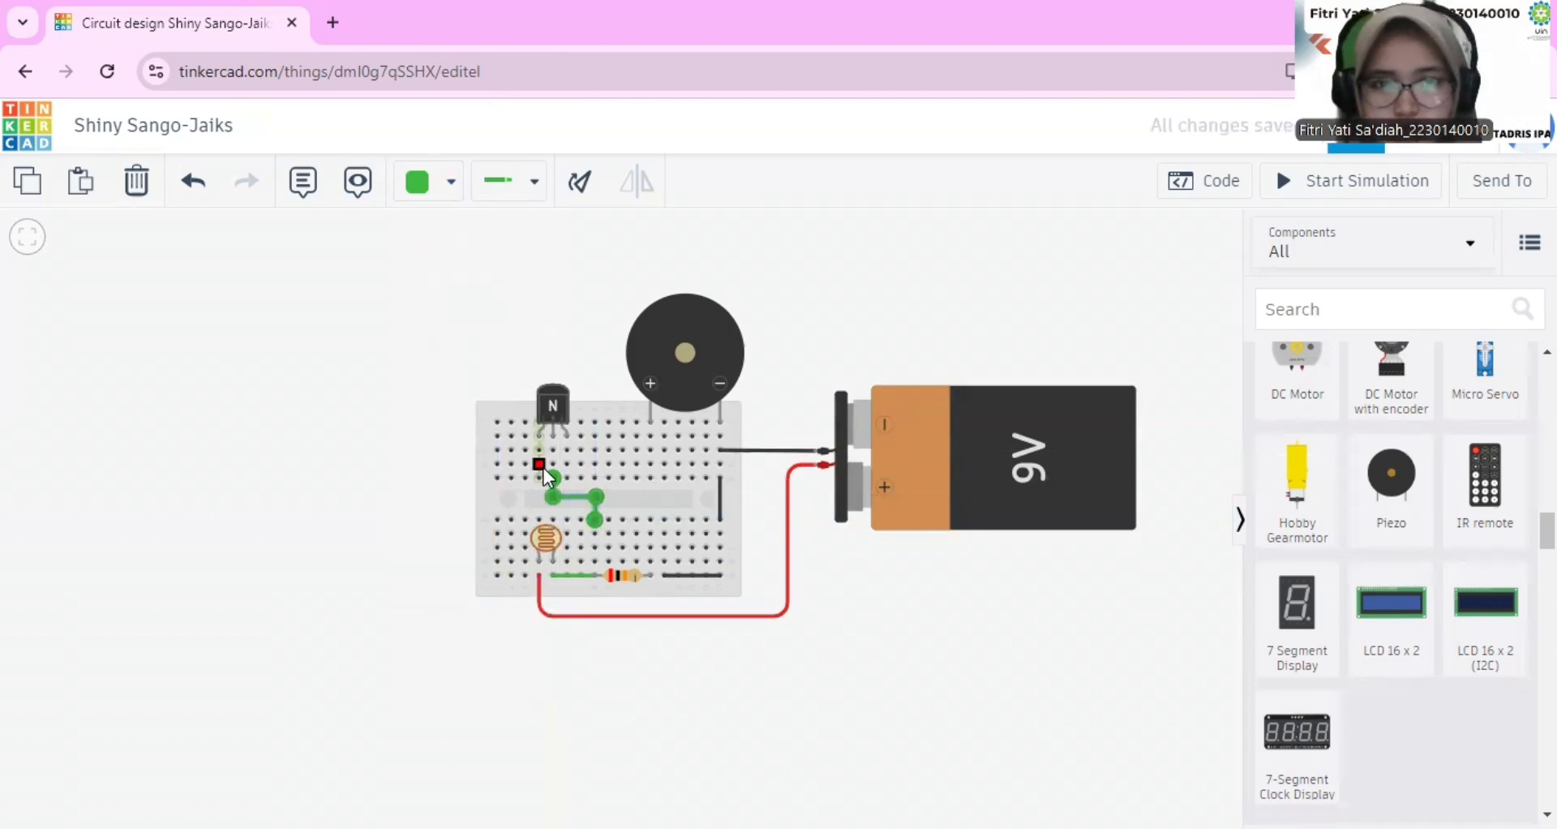
left_click(403, 479)
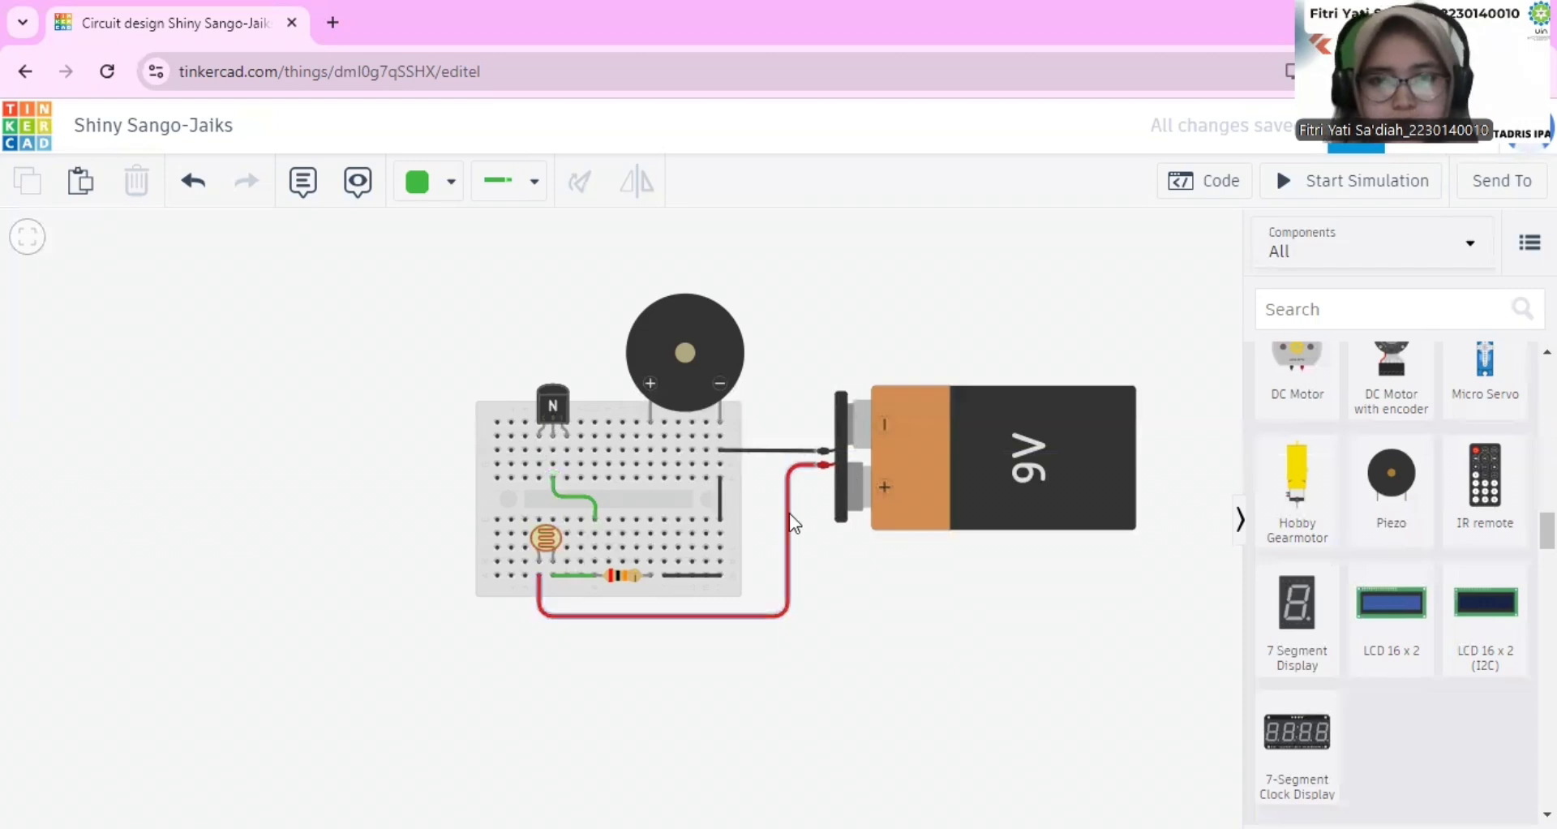
- Add red wires from the transistor's left-leg column to the photoresistor's left-leg column, and from its right-leg column to the piezo's positive column
left_click(539, 475)
left_click(538, 514)
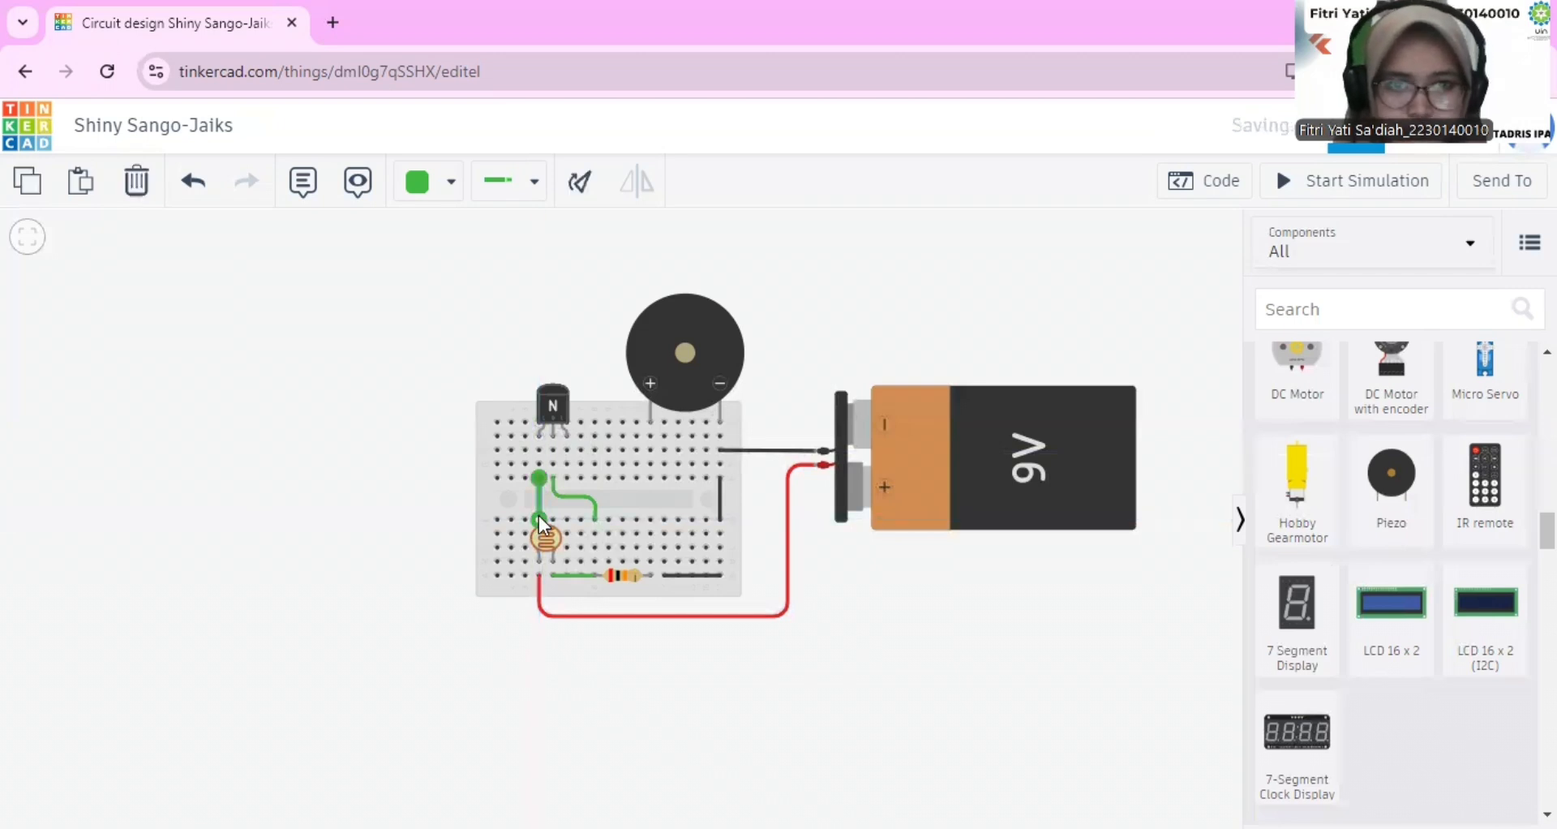
left_click(417, 183)
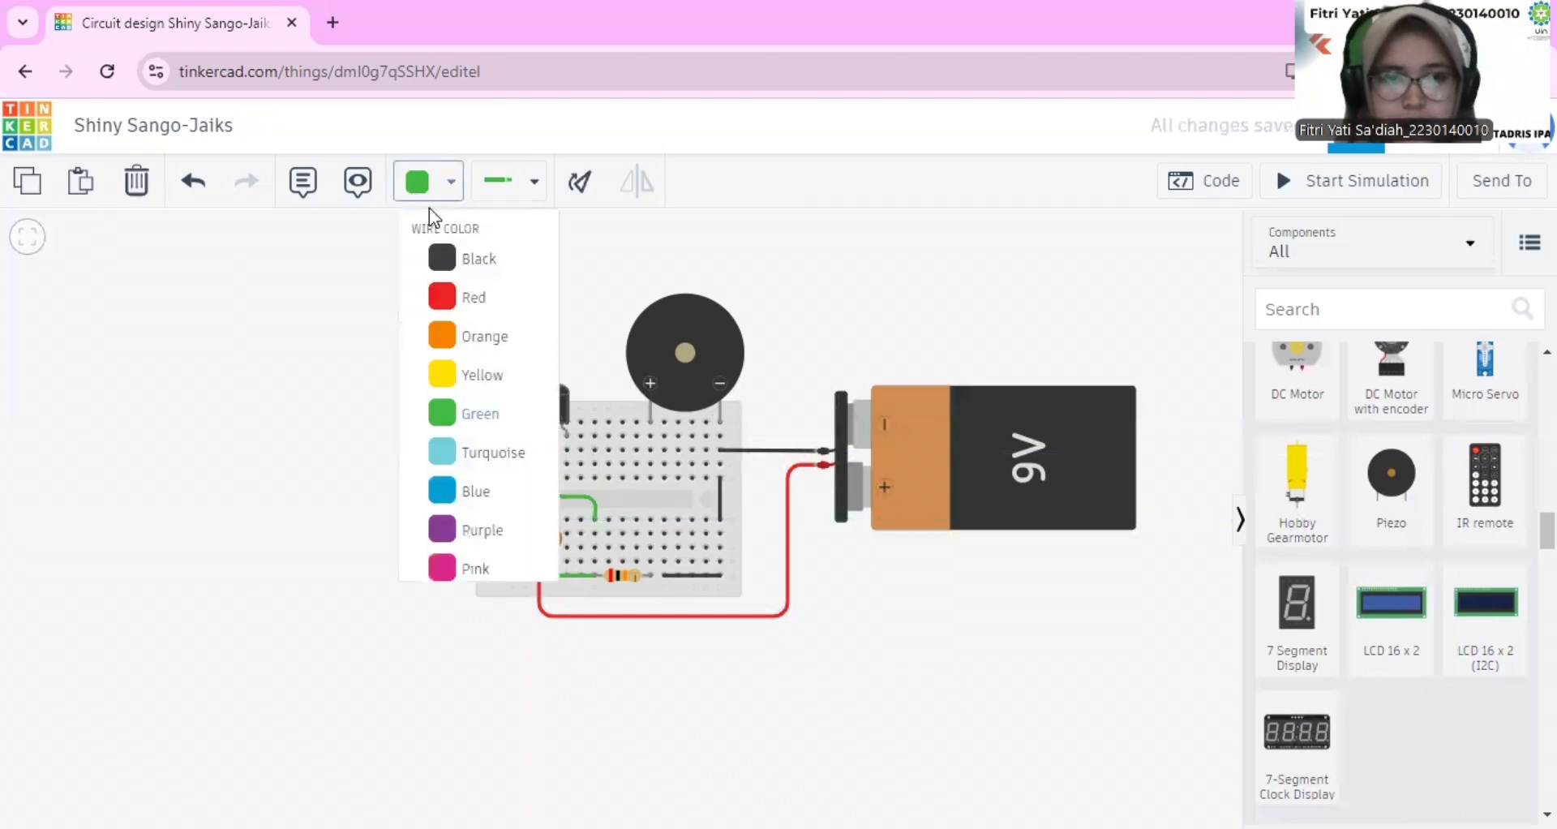
left_click(470, 307)
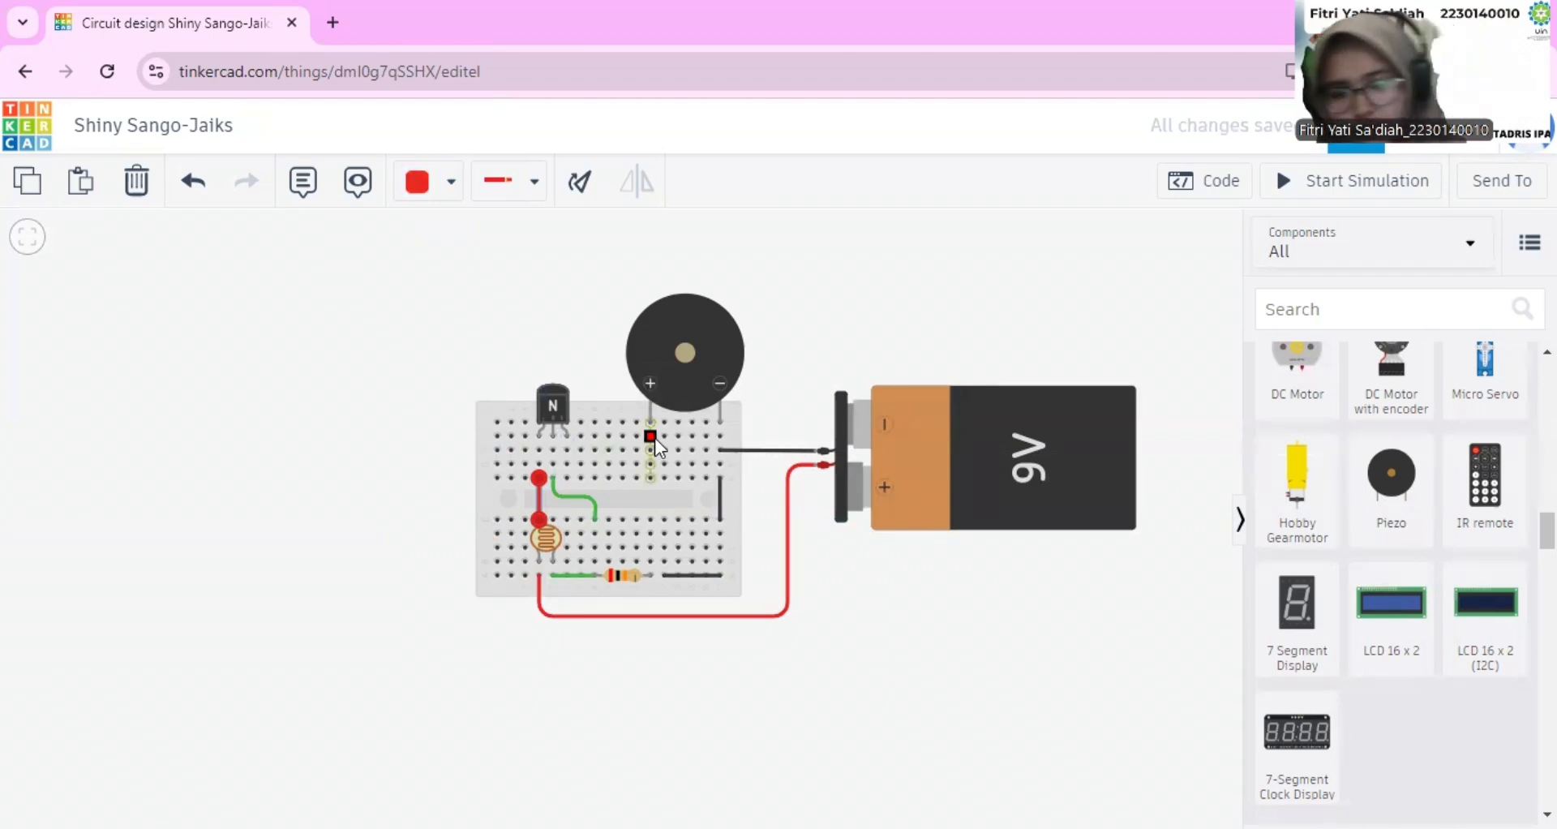
left_click(567, 450)
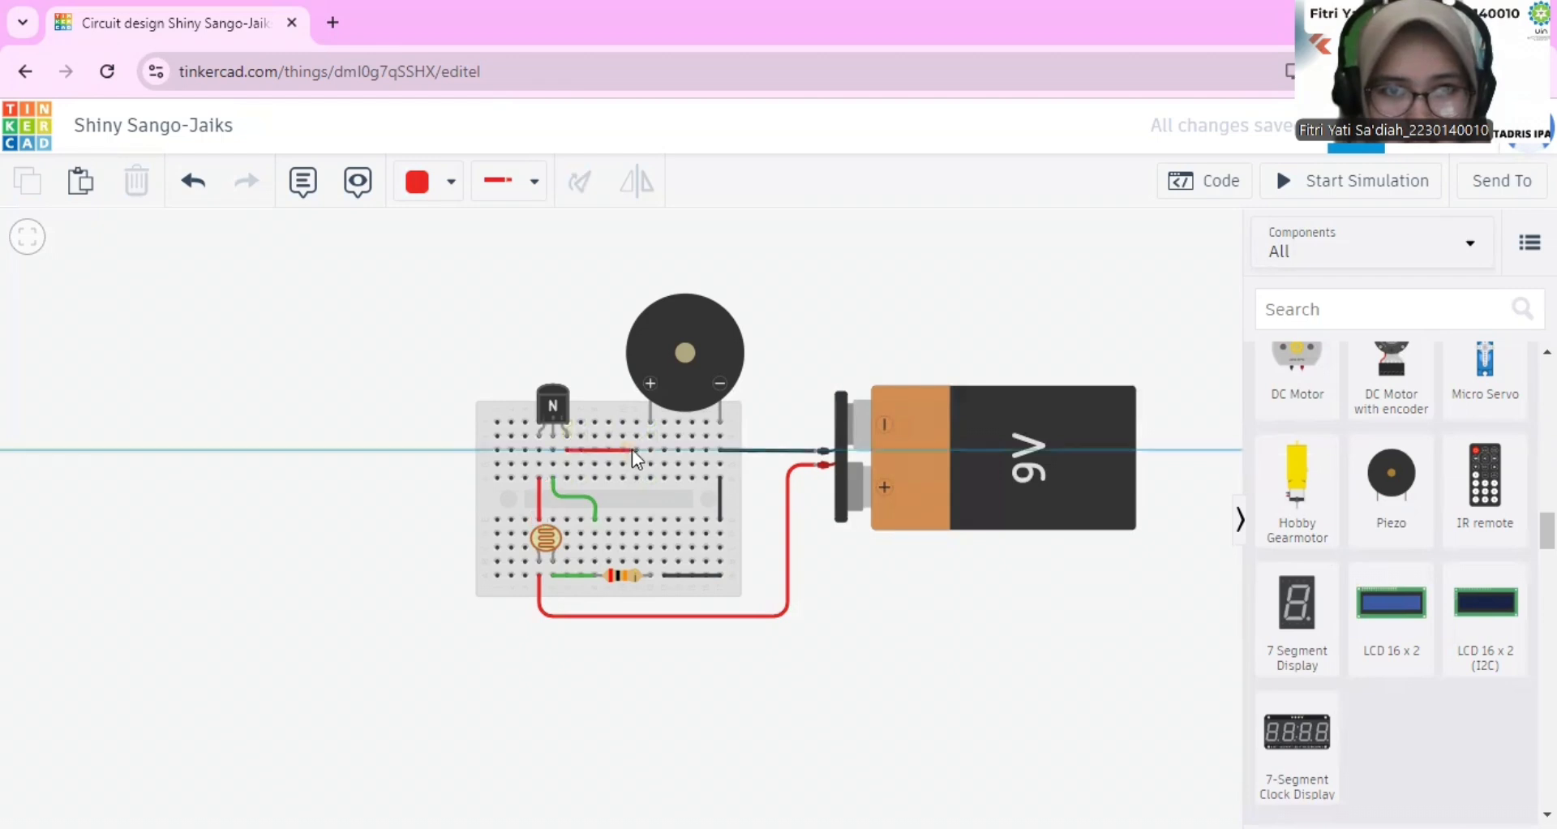
left_click(651, 450)
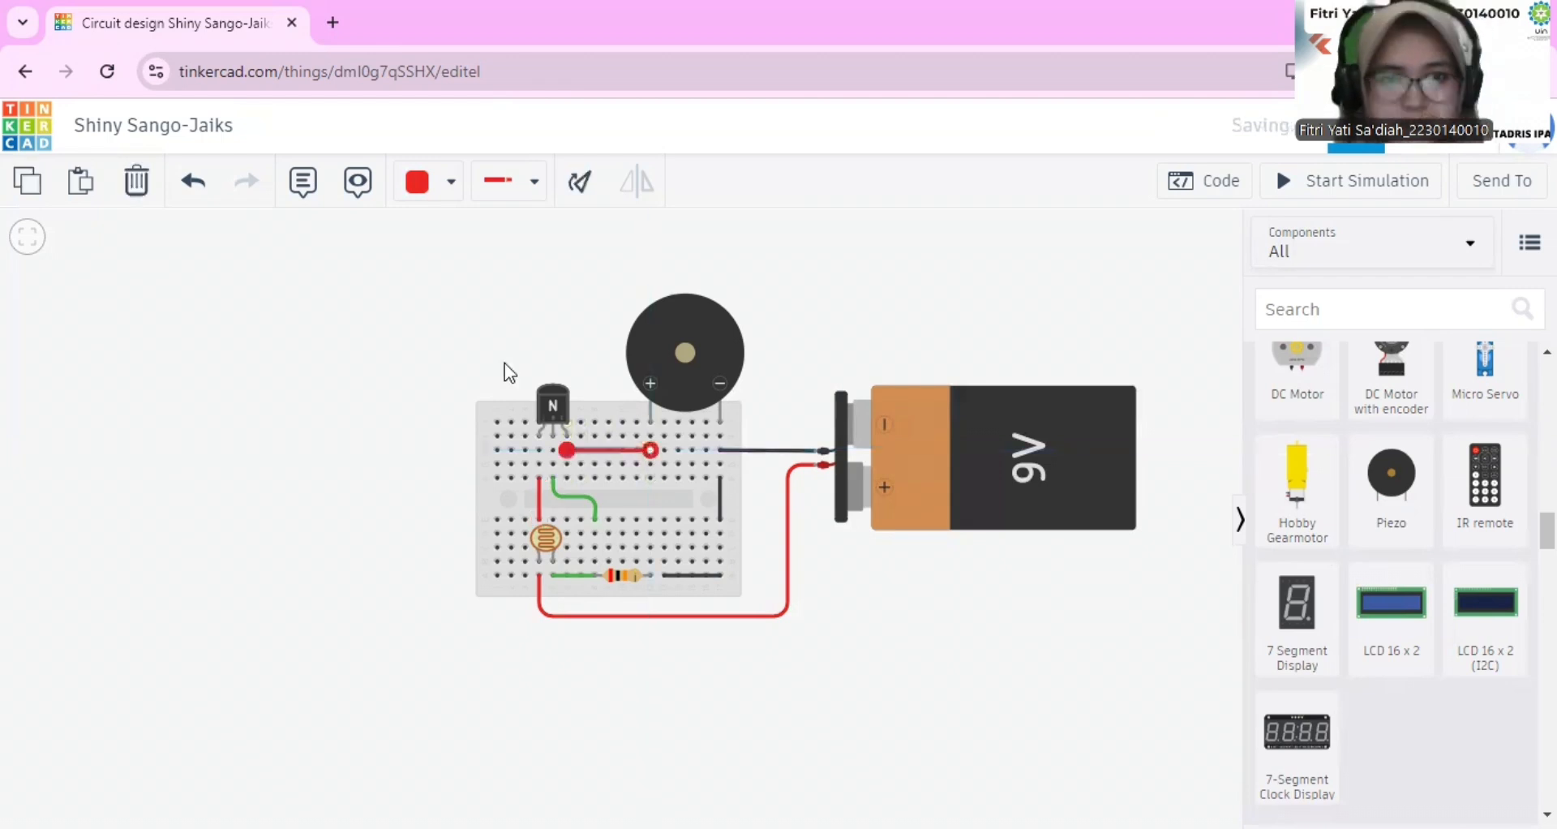
- Recolor the wire between the transistor's right-leg column and the piezo's positive column green
left_click(420, 186)
left_click(478, 412)
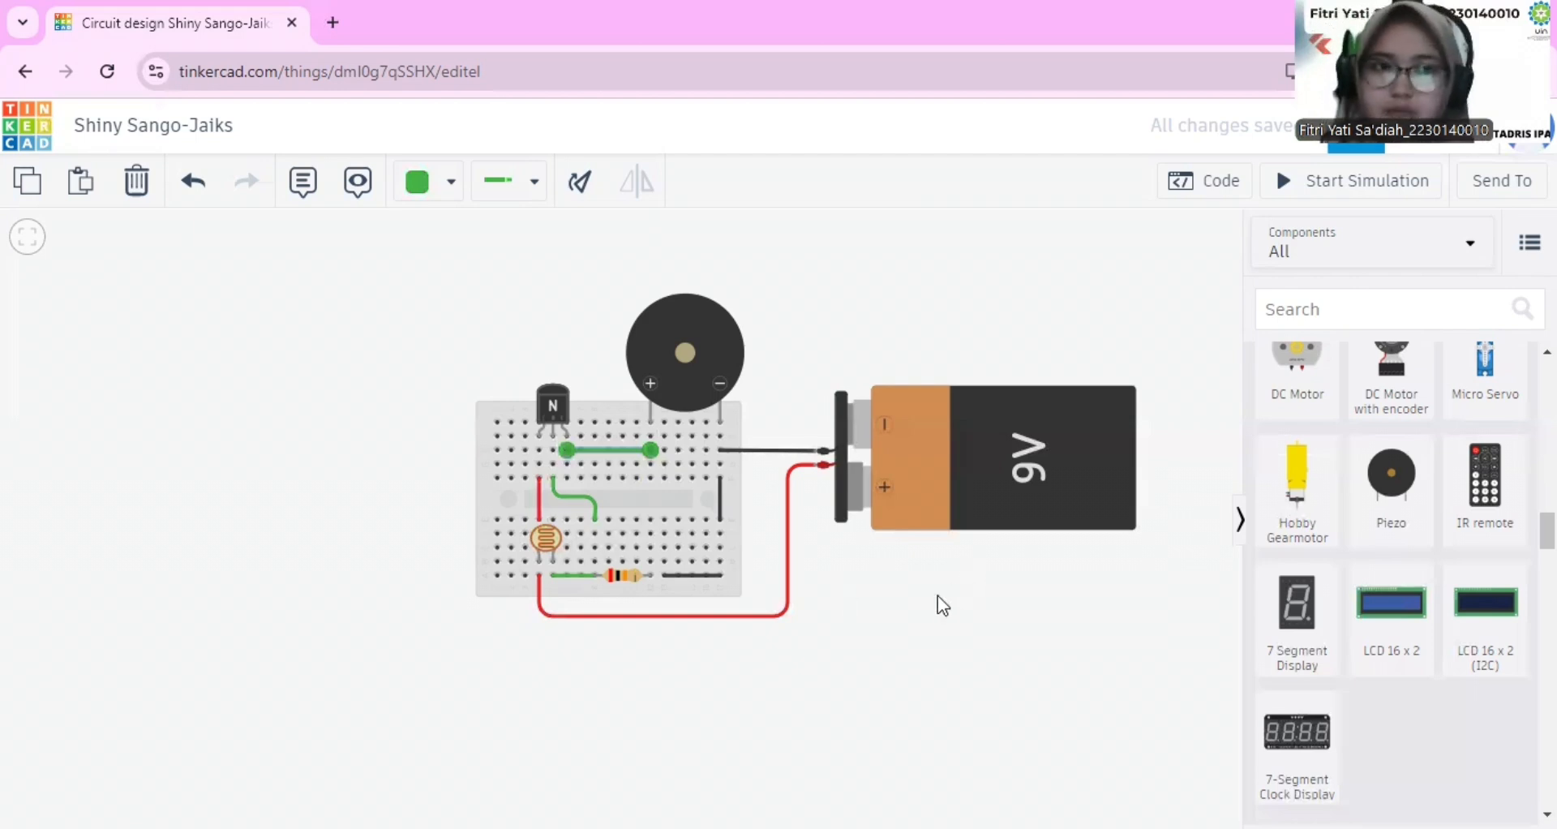
- Rename the circuit design as "Projek Alarm Pagi"
left_click(168, 122)
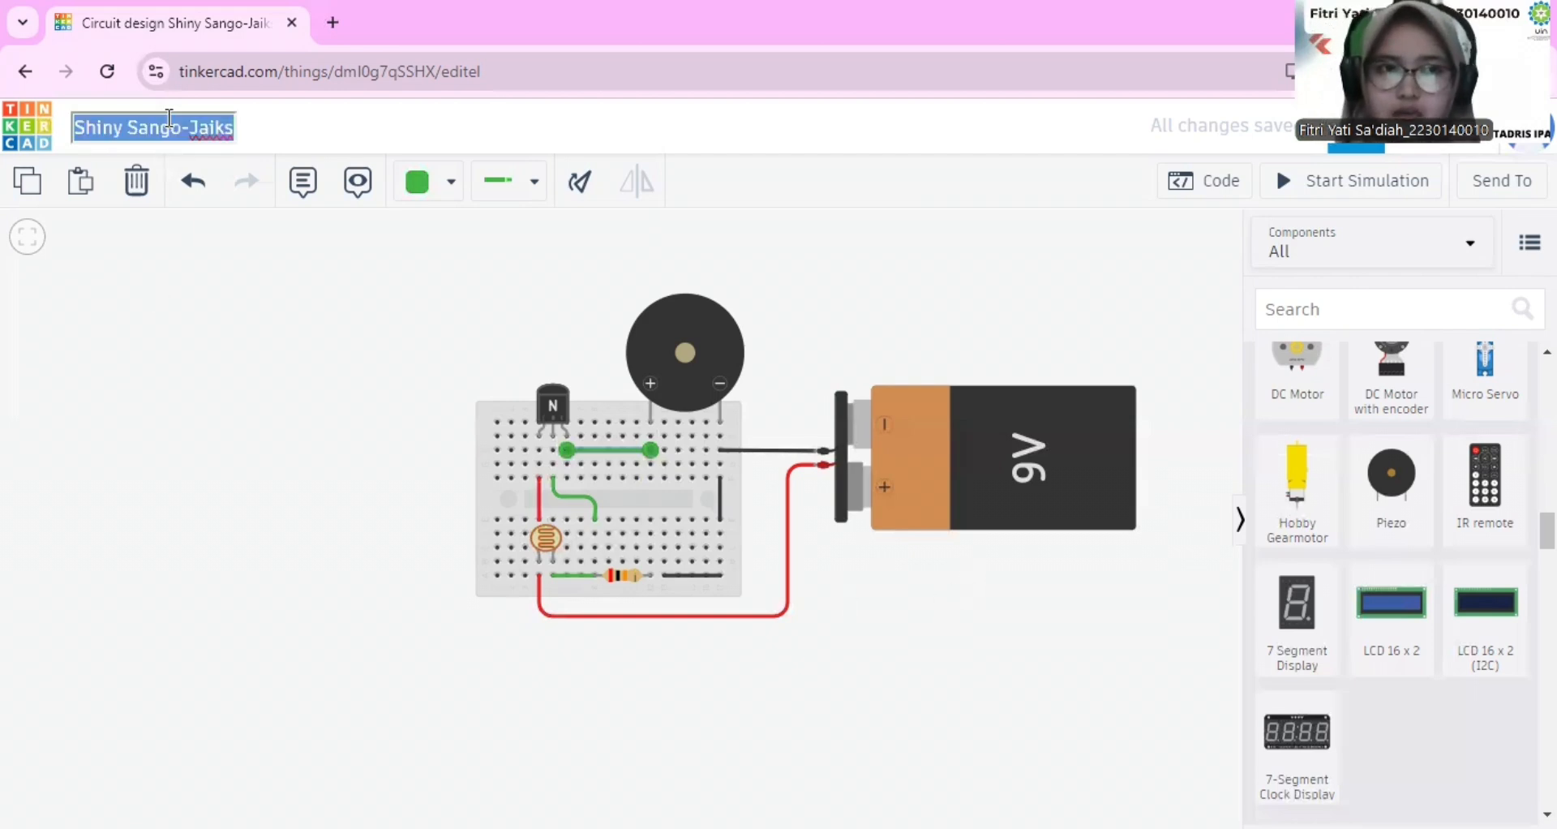
type("pROJEK")
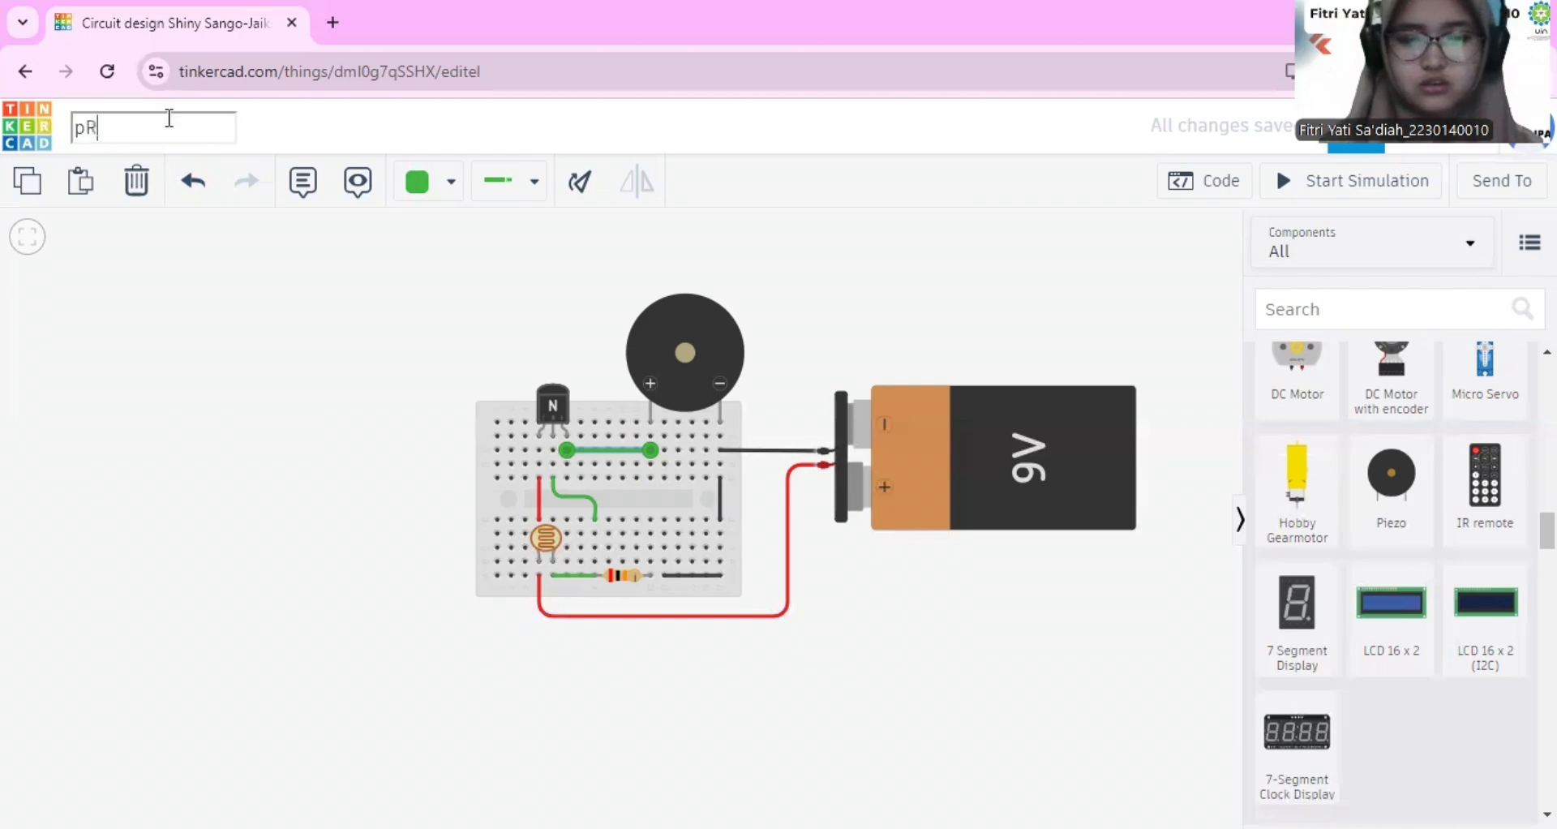
key("BackSpace")
key("BackSpace")
key("BackSpace")
key("BackSpace")
key("BackSpace")
key("BackSpace")
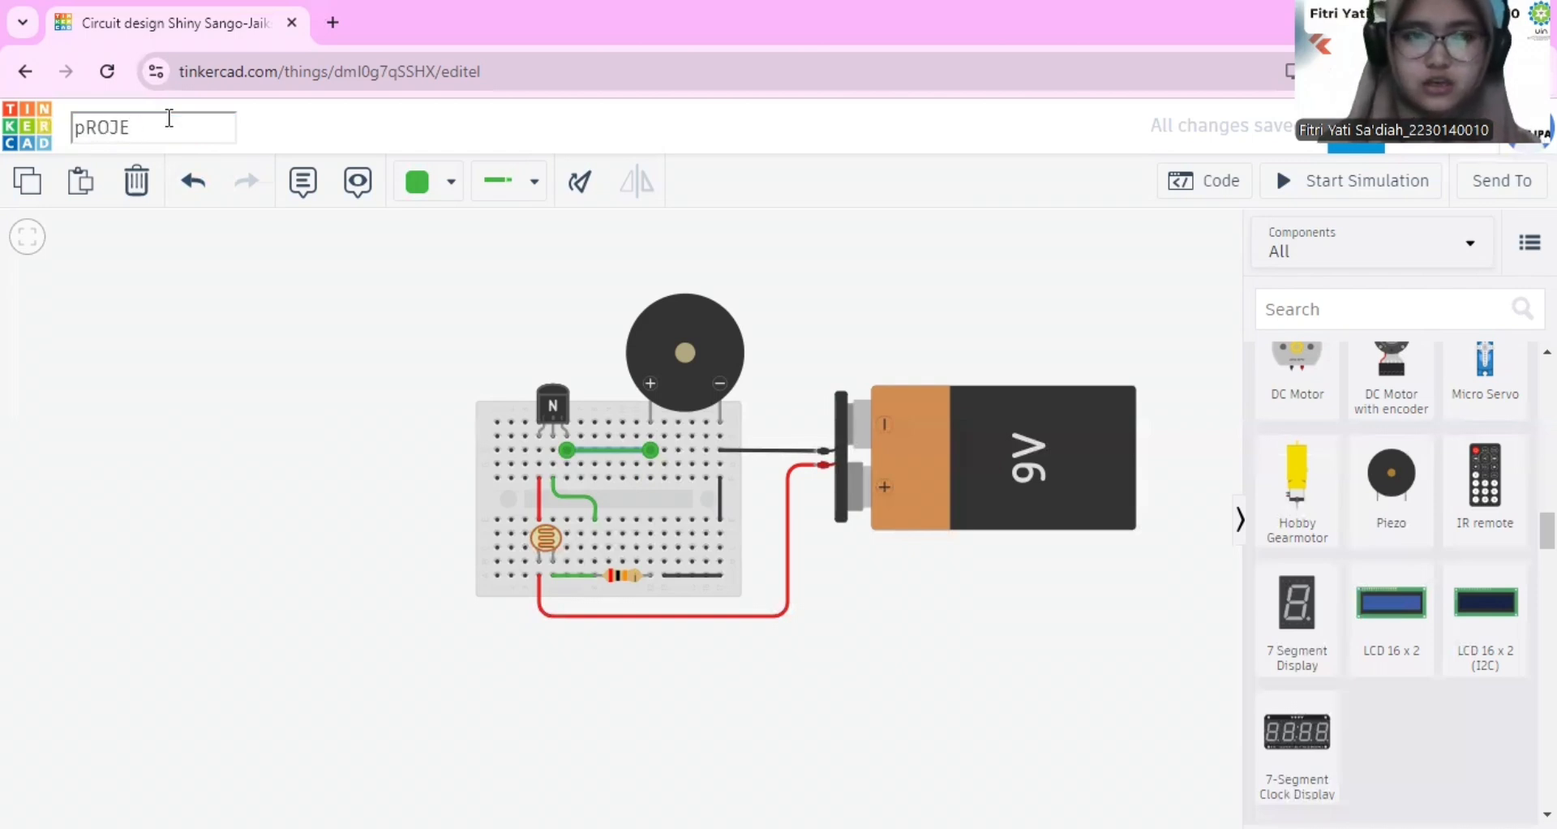
type("Pro")
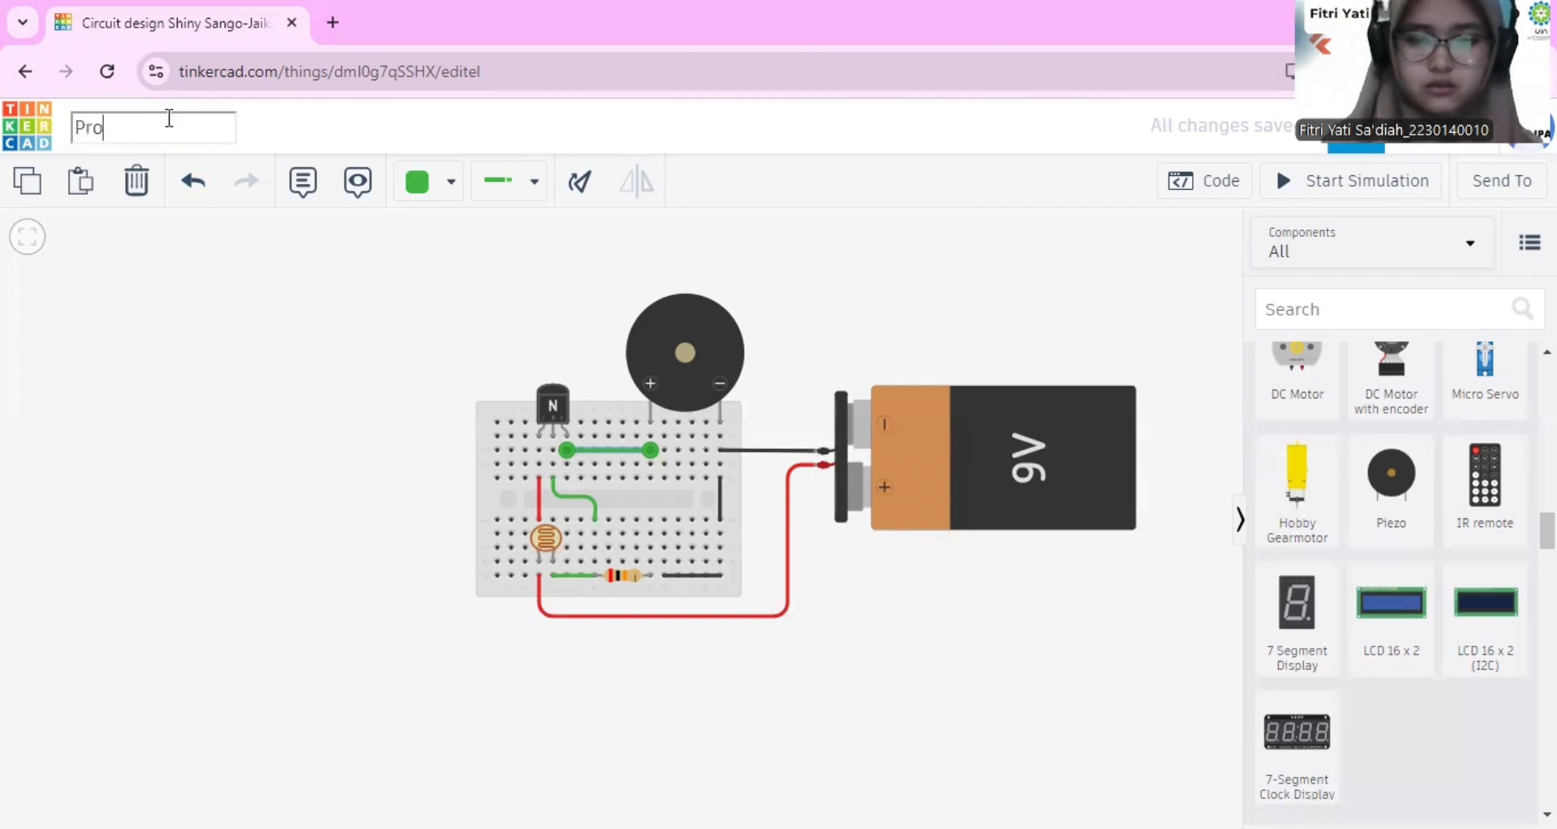
type("jek Ala")
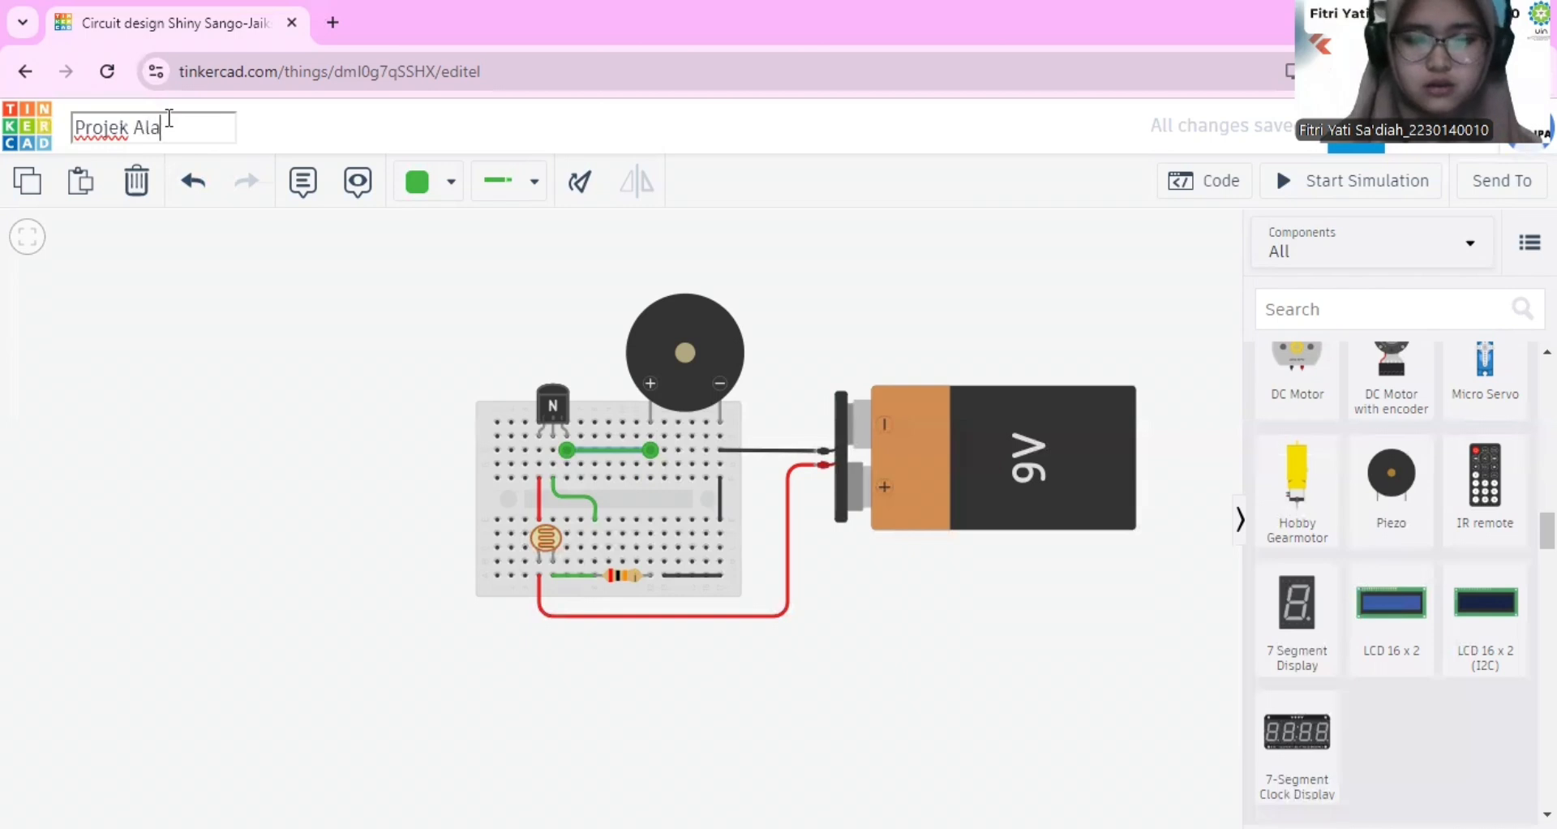
type("rm Pagi")
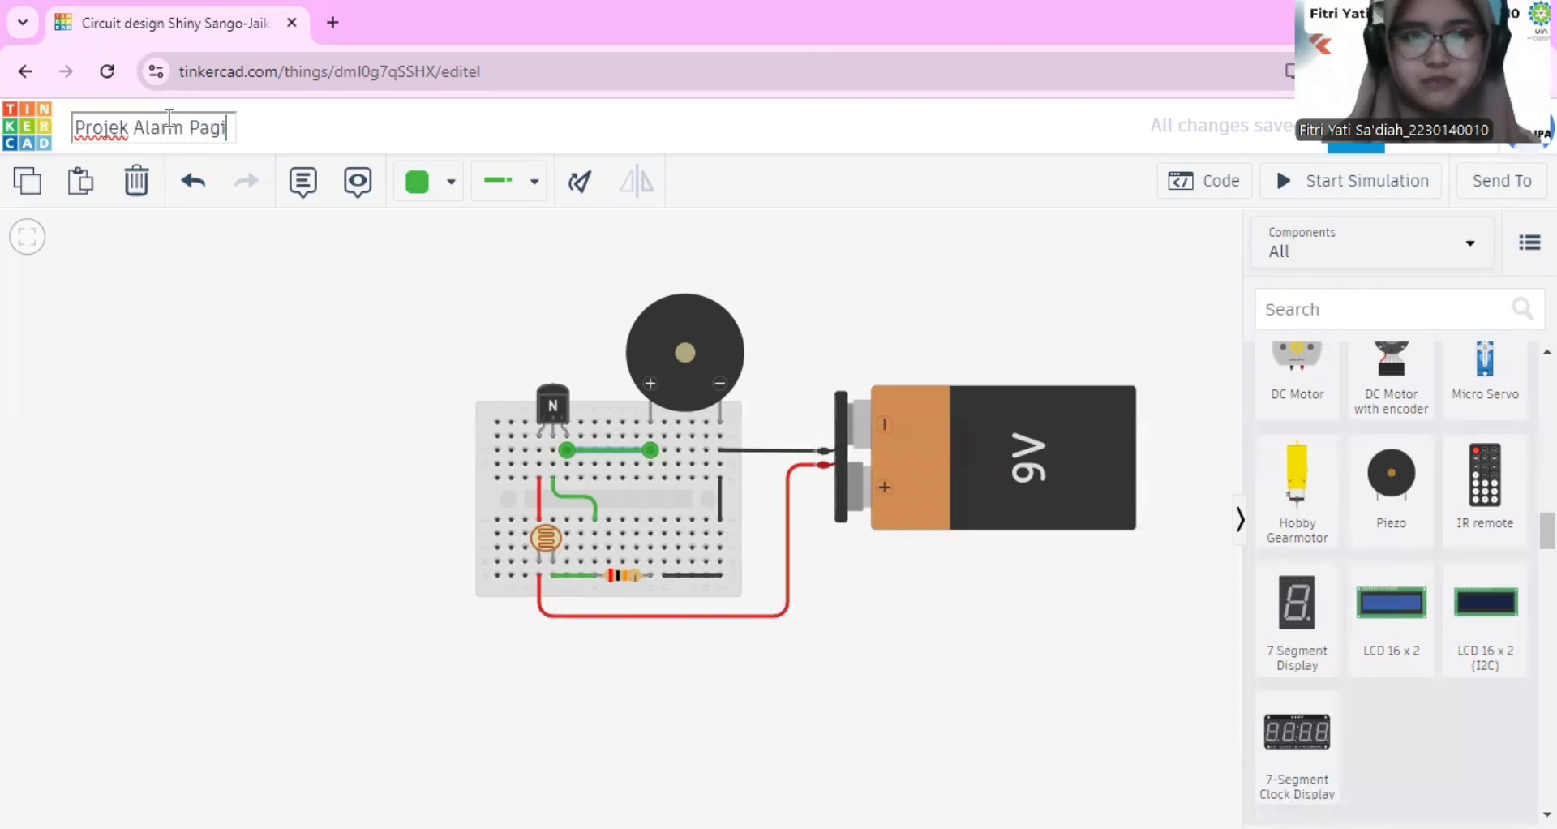
left_click(369, 626)
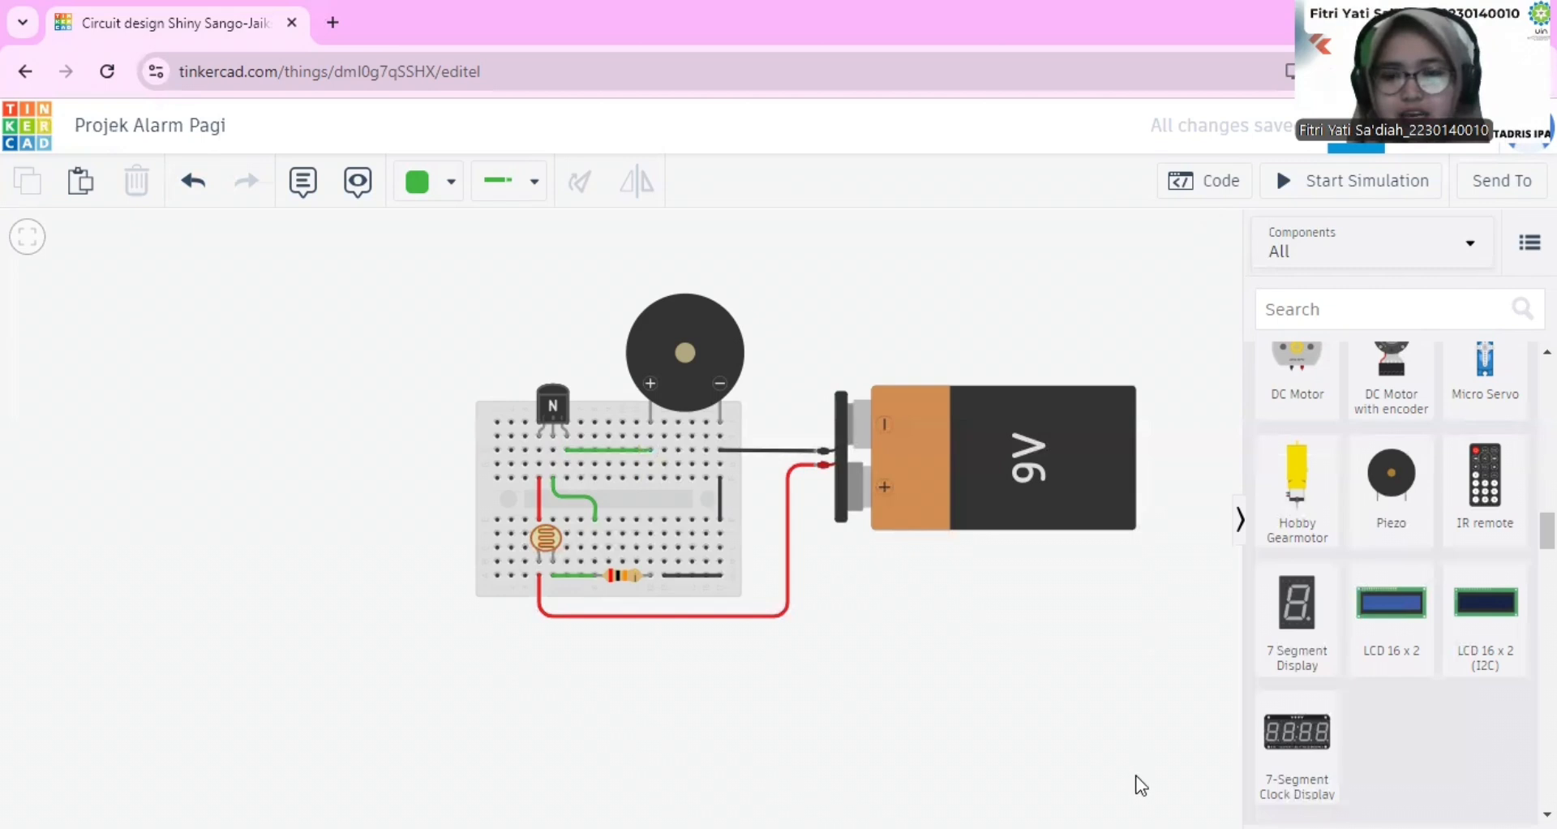
- Run the simulation and test the piezo with the photoresistor's light level at its darkest and near its brightest
left_click(1336, 195)
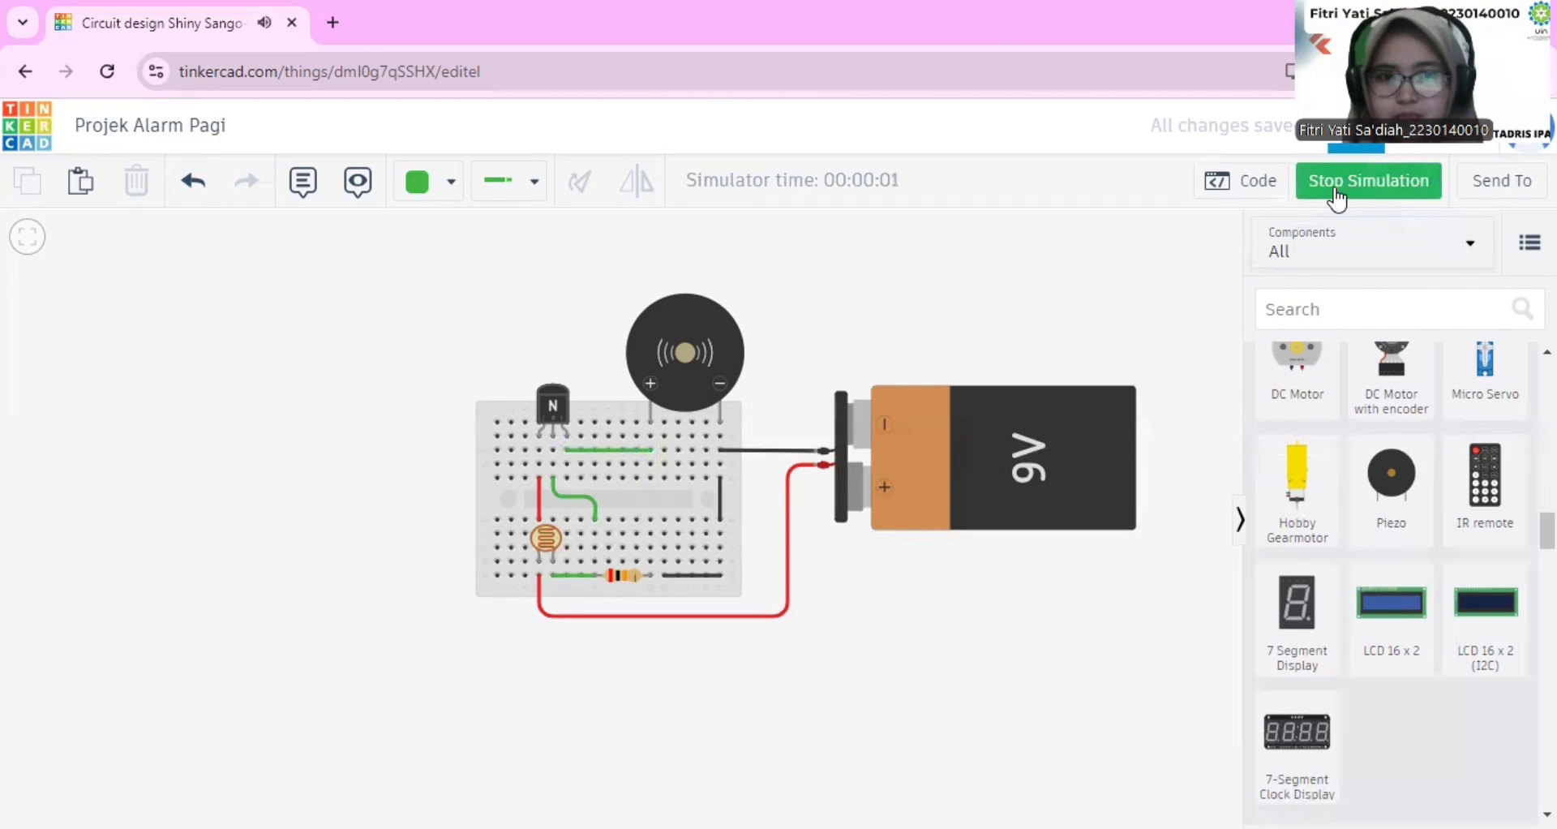
left_click(545, 535)
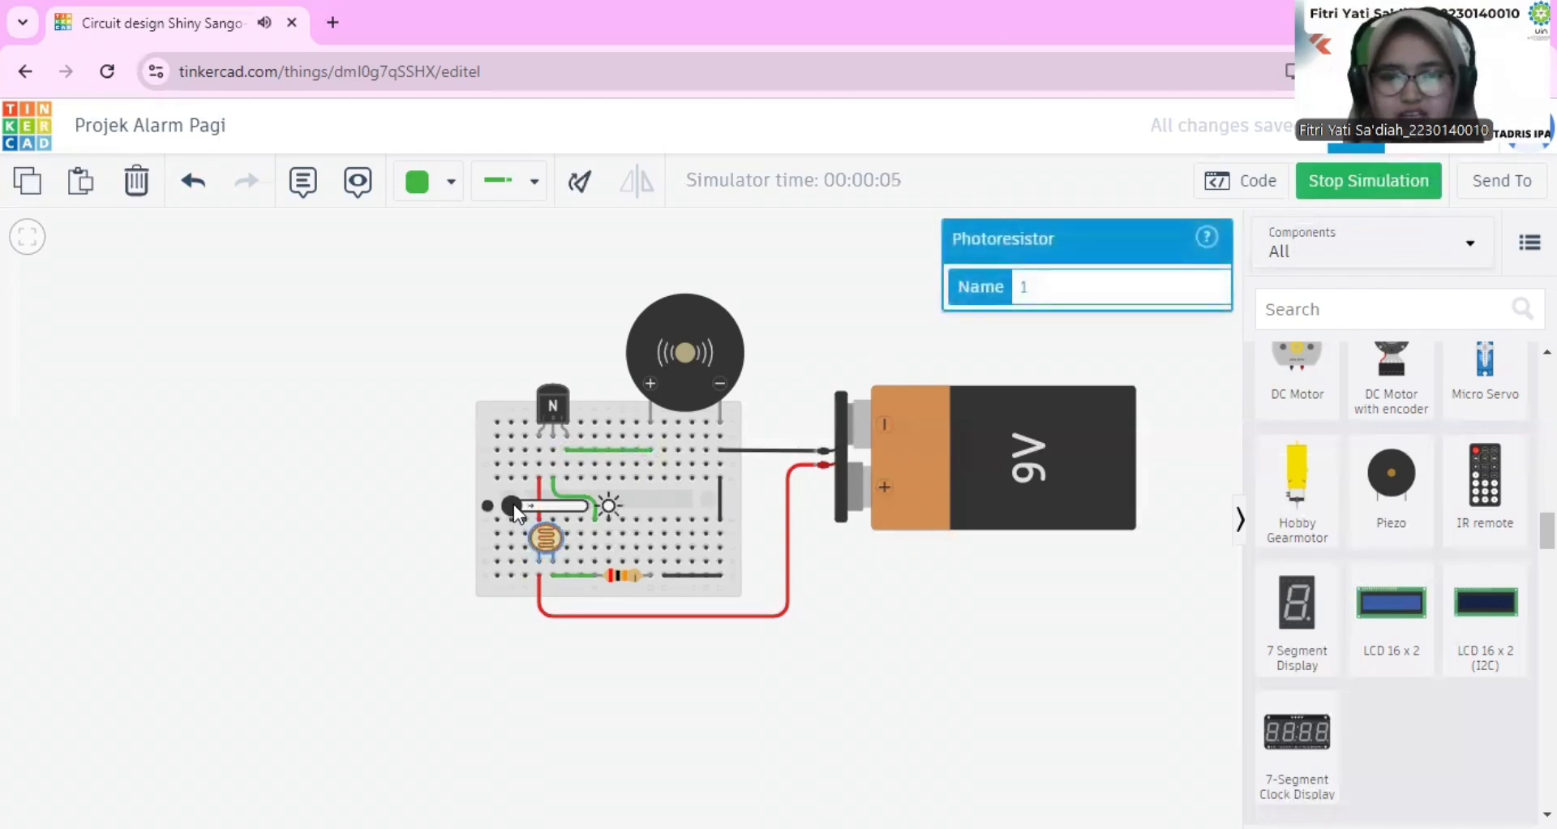
mouse_move(514, 505)
left_mouse_down()
mouse_move(589, 507)
mouse_move(500, 500)
left_mouse_up()
left_click(464, 499)
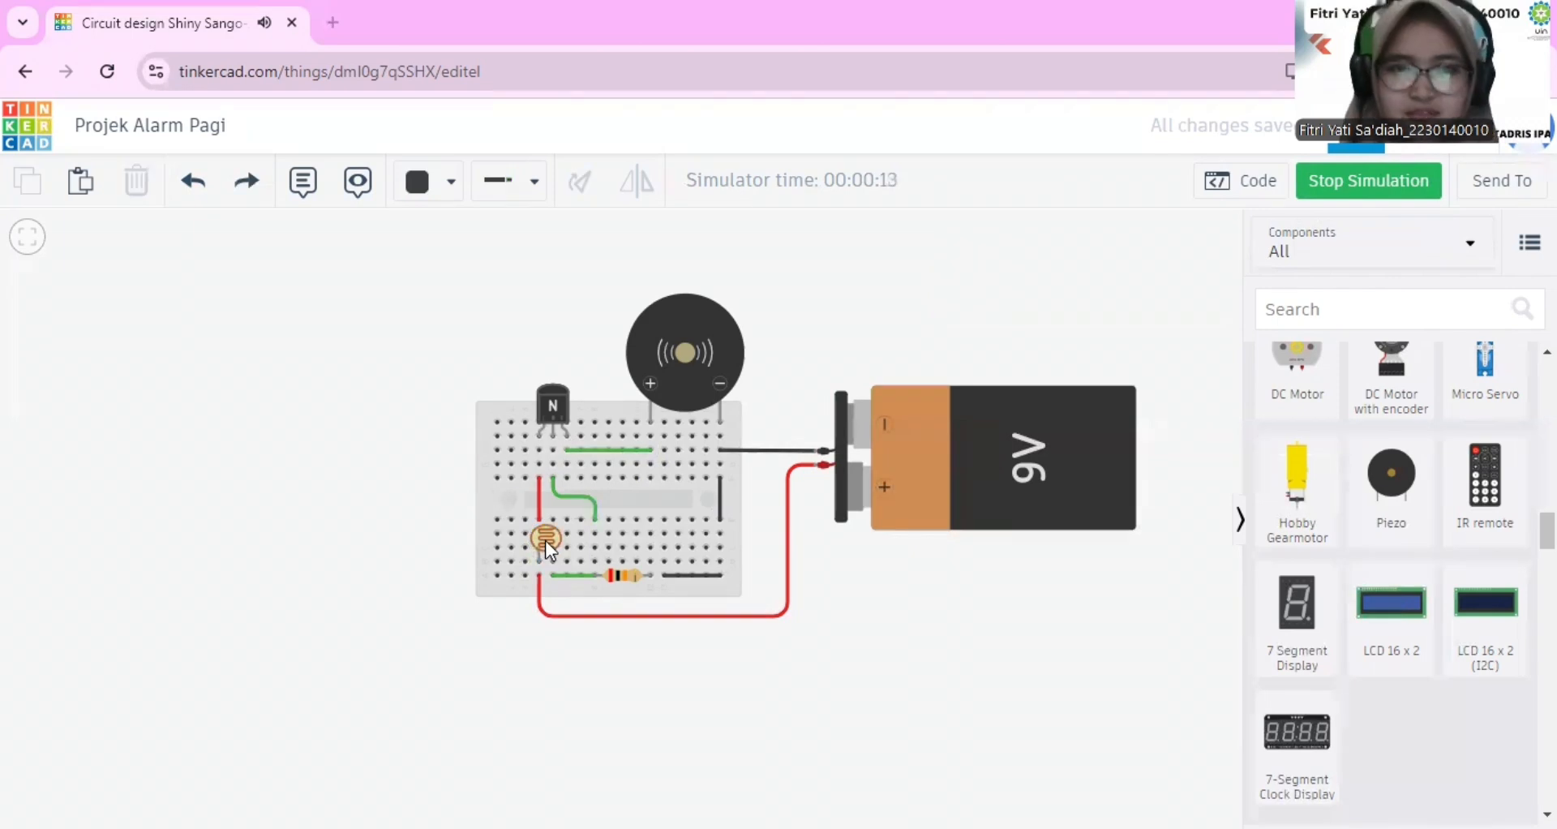
left_click(545, 540)
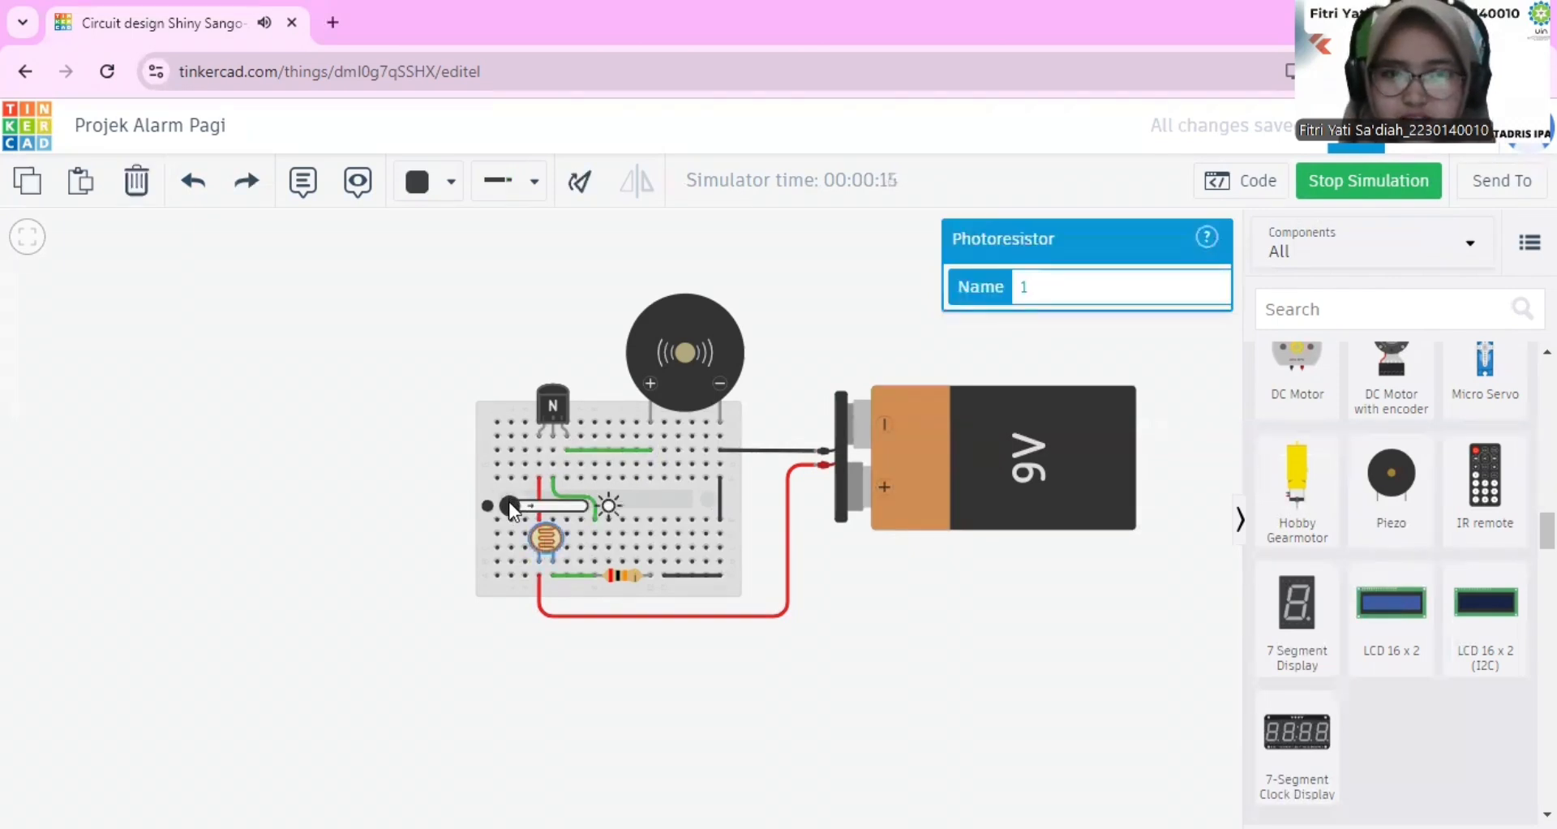
left_click_drag(508, 501, 587, 501)
left_click(567, 501)
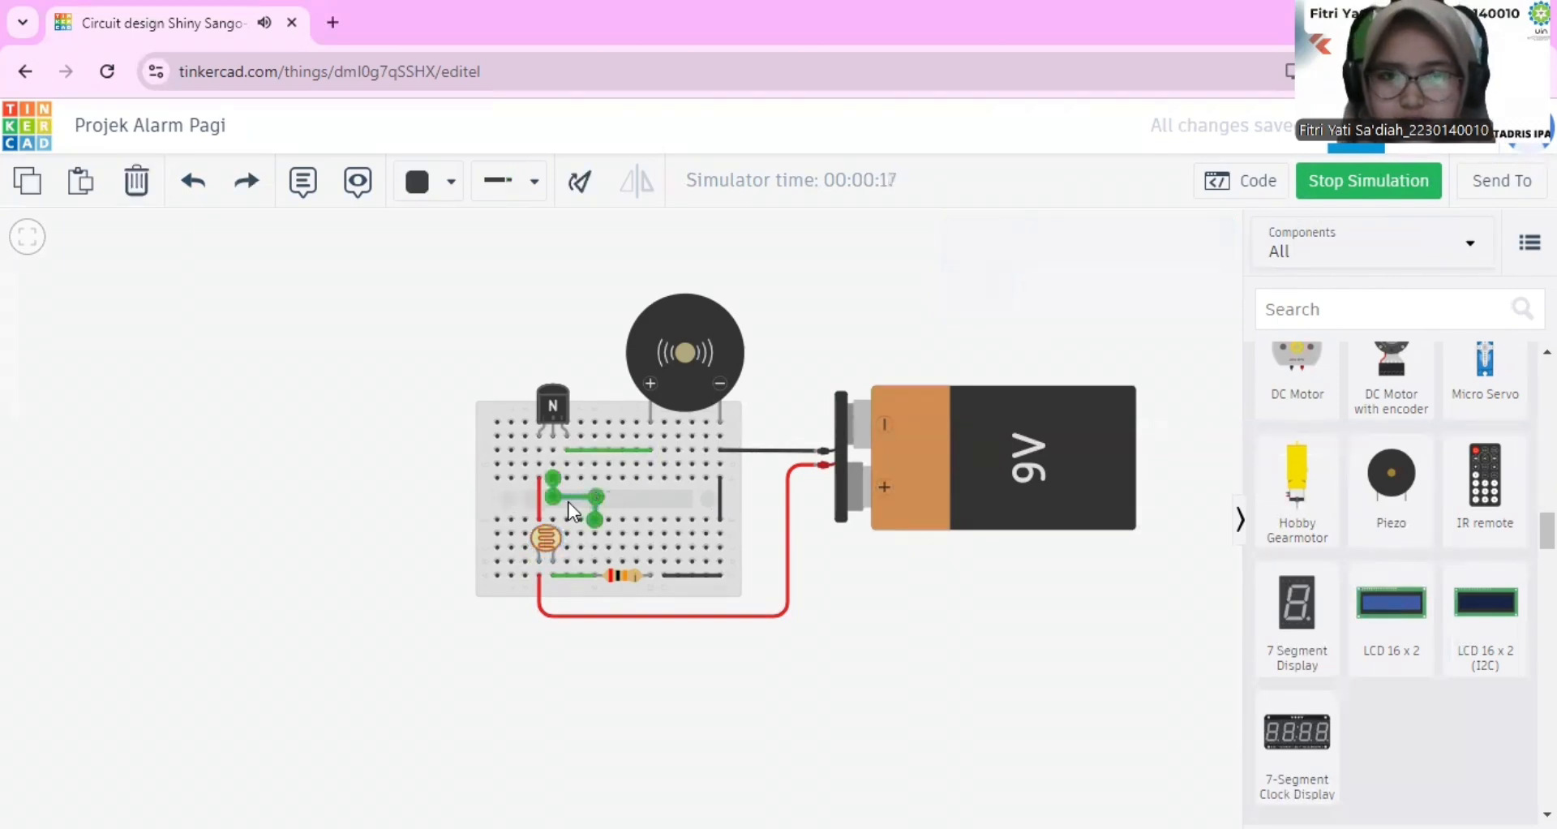
left_click(634, 641)
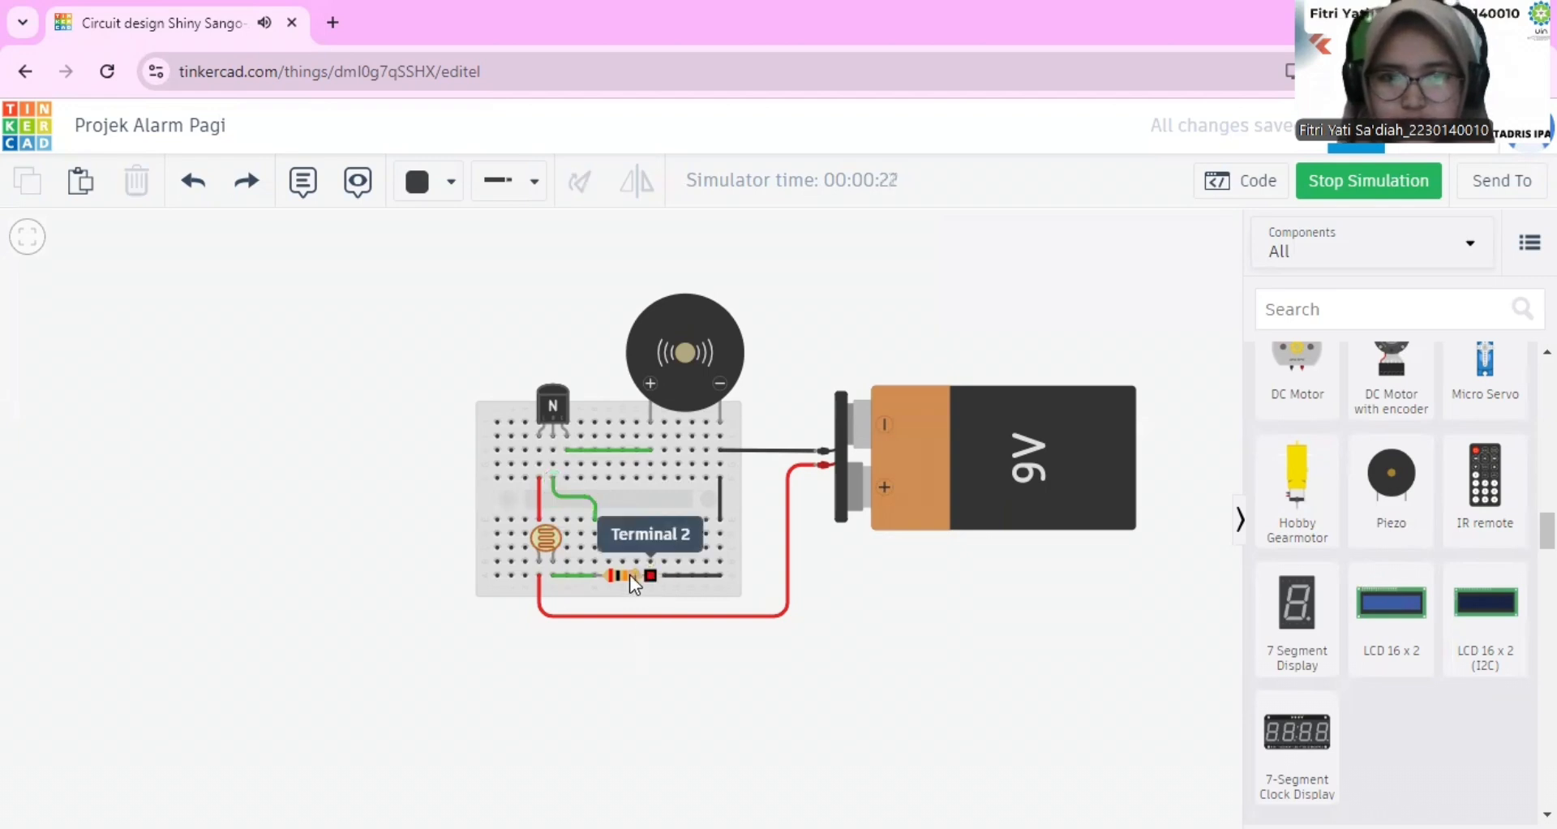
- Stop the simulation and replace the black wire beside the resistor with one from the resistor's right-lead column to the bridged last column
left_click(665, 575)
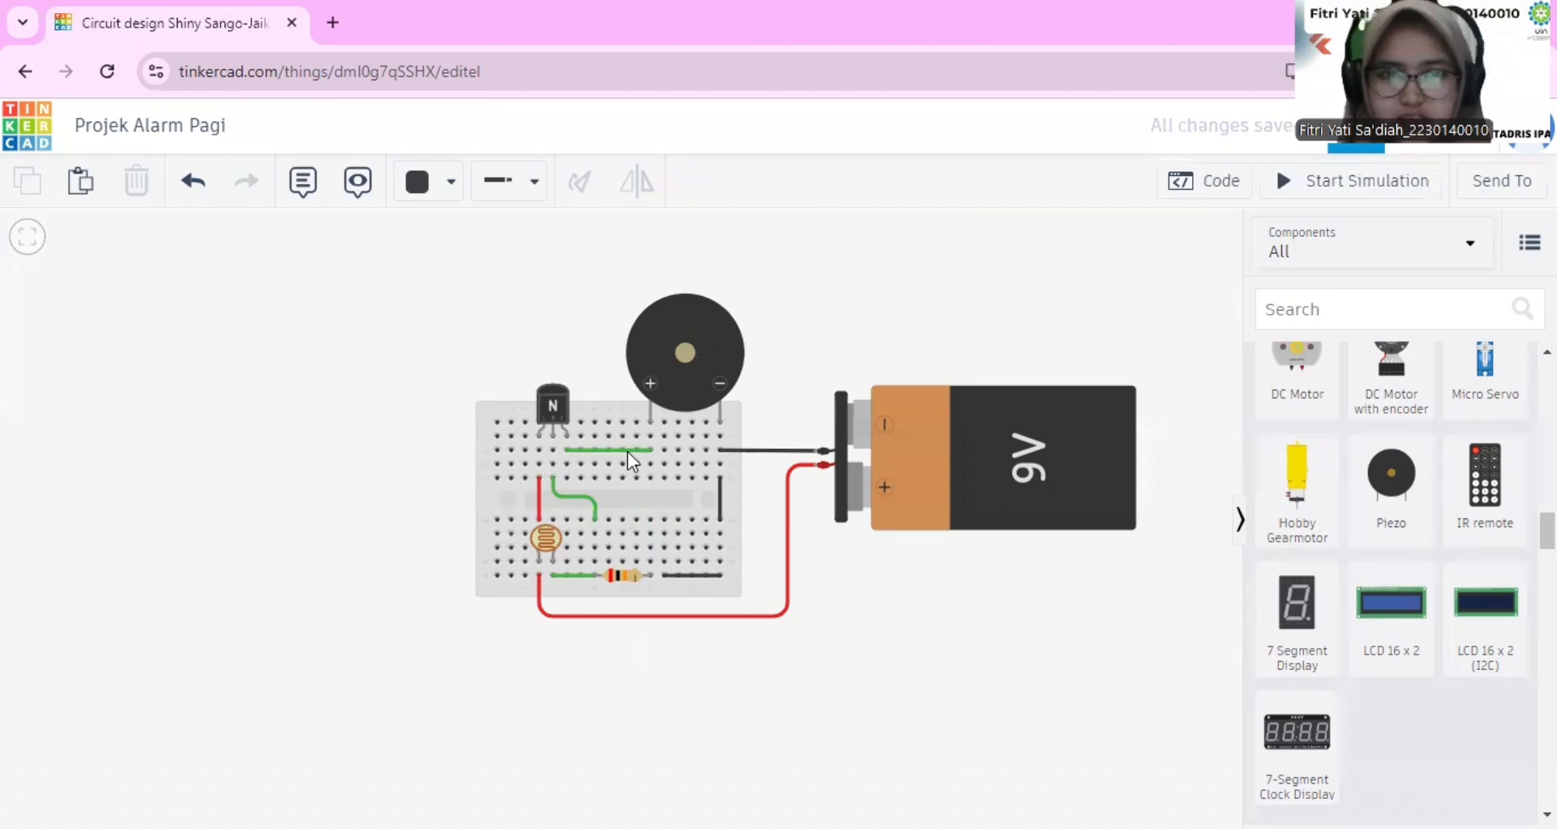
left_click(703, 574)
left_click(135, 183)
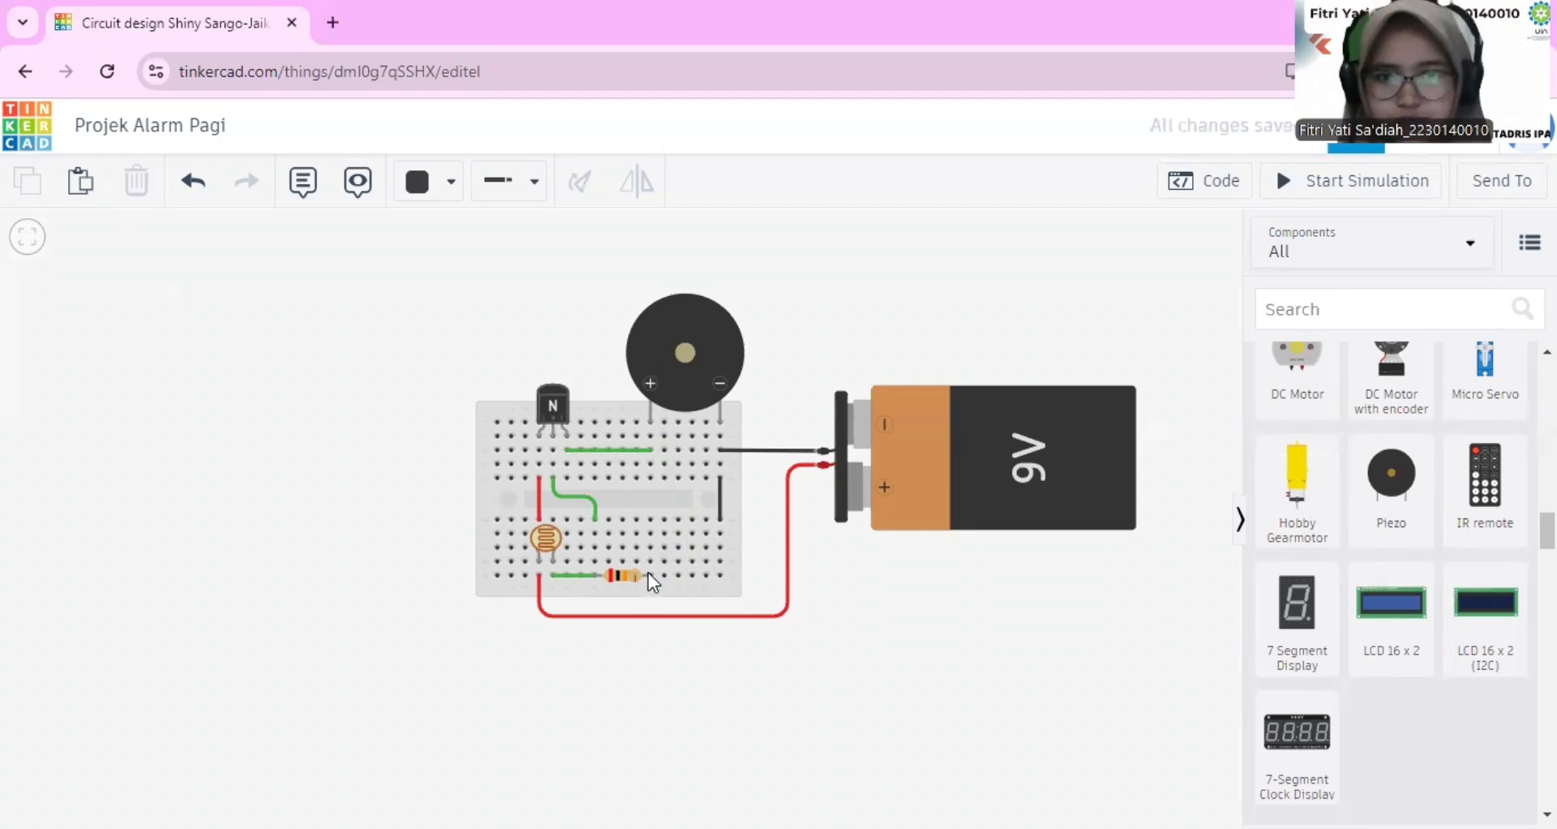
left_click(650, 575)
left_click(721, 575)
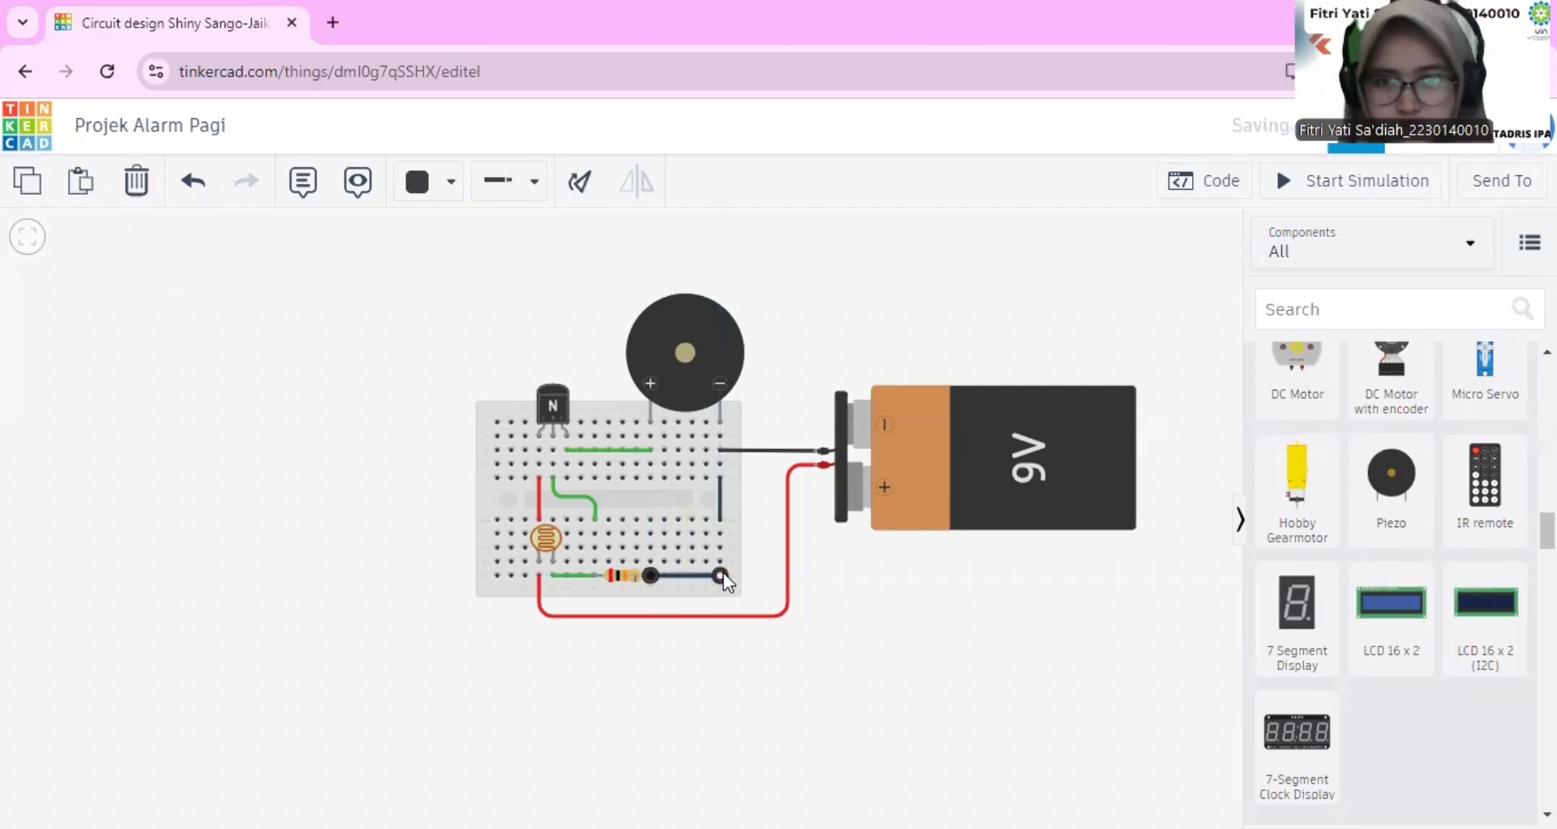
left_click(691, 684)
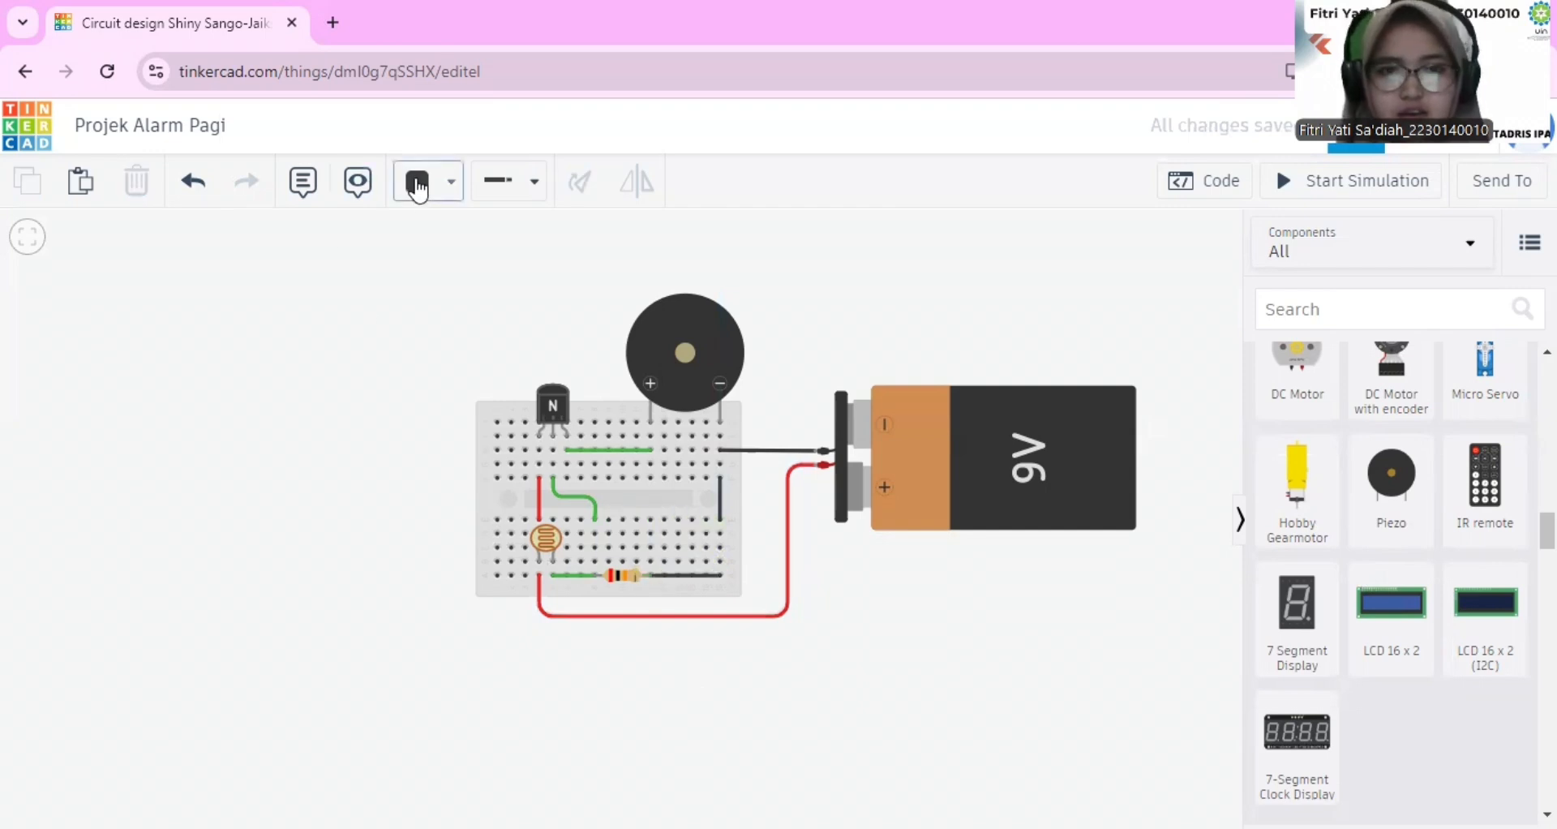
- Simulate the rewired circuit, raising the photoresistor's light level to bright and returning it to dark, and stop the simulation
left_click(1288, 183)
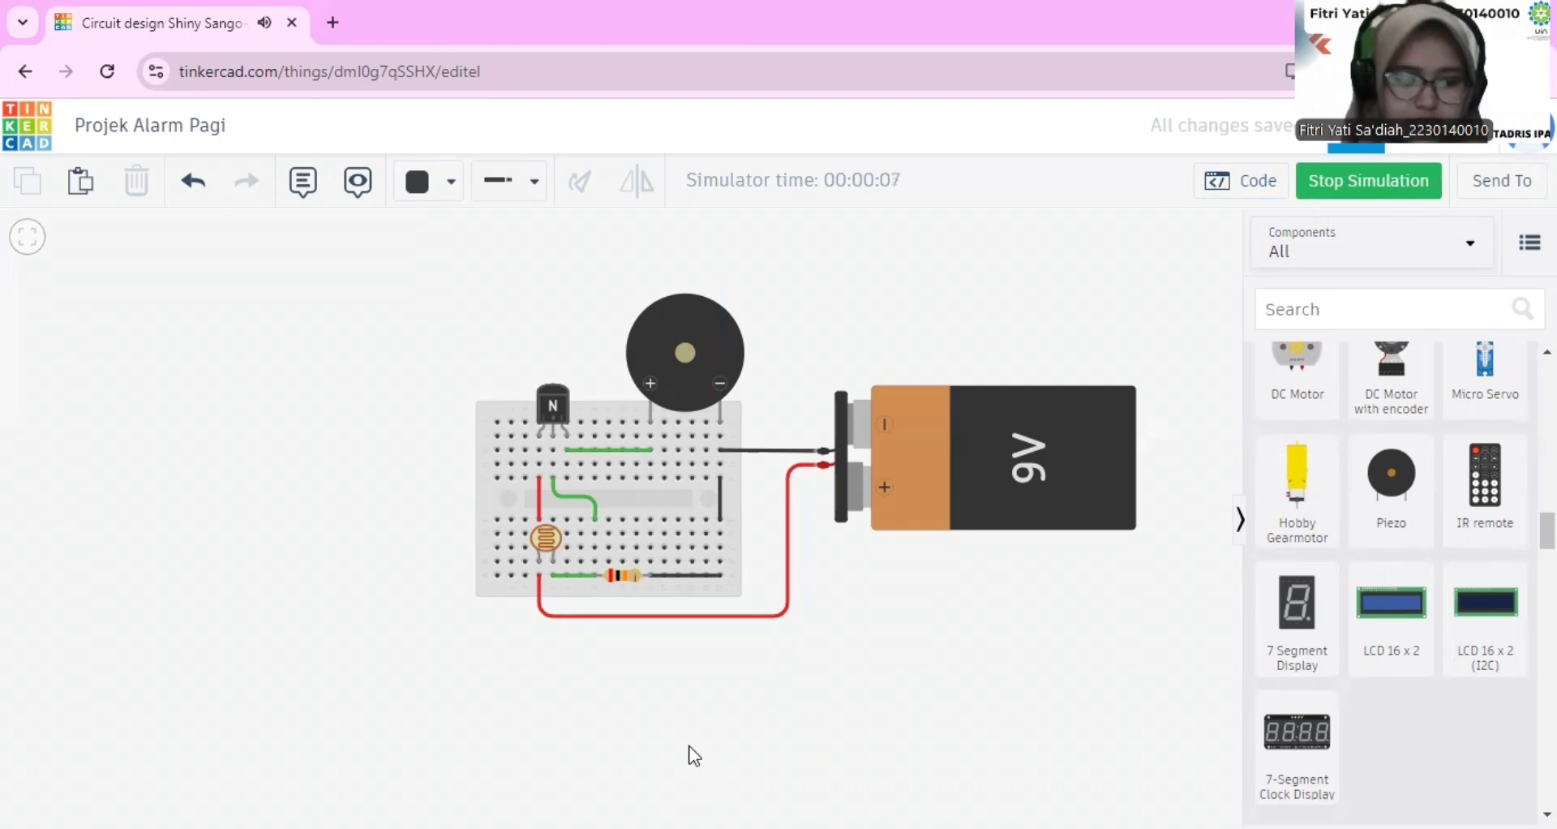
left_click(545, 535)
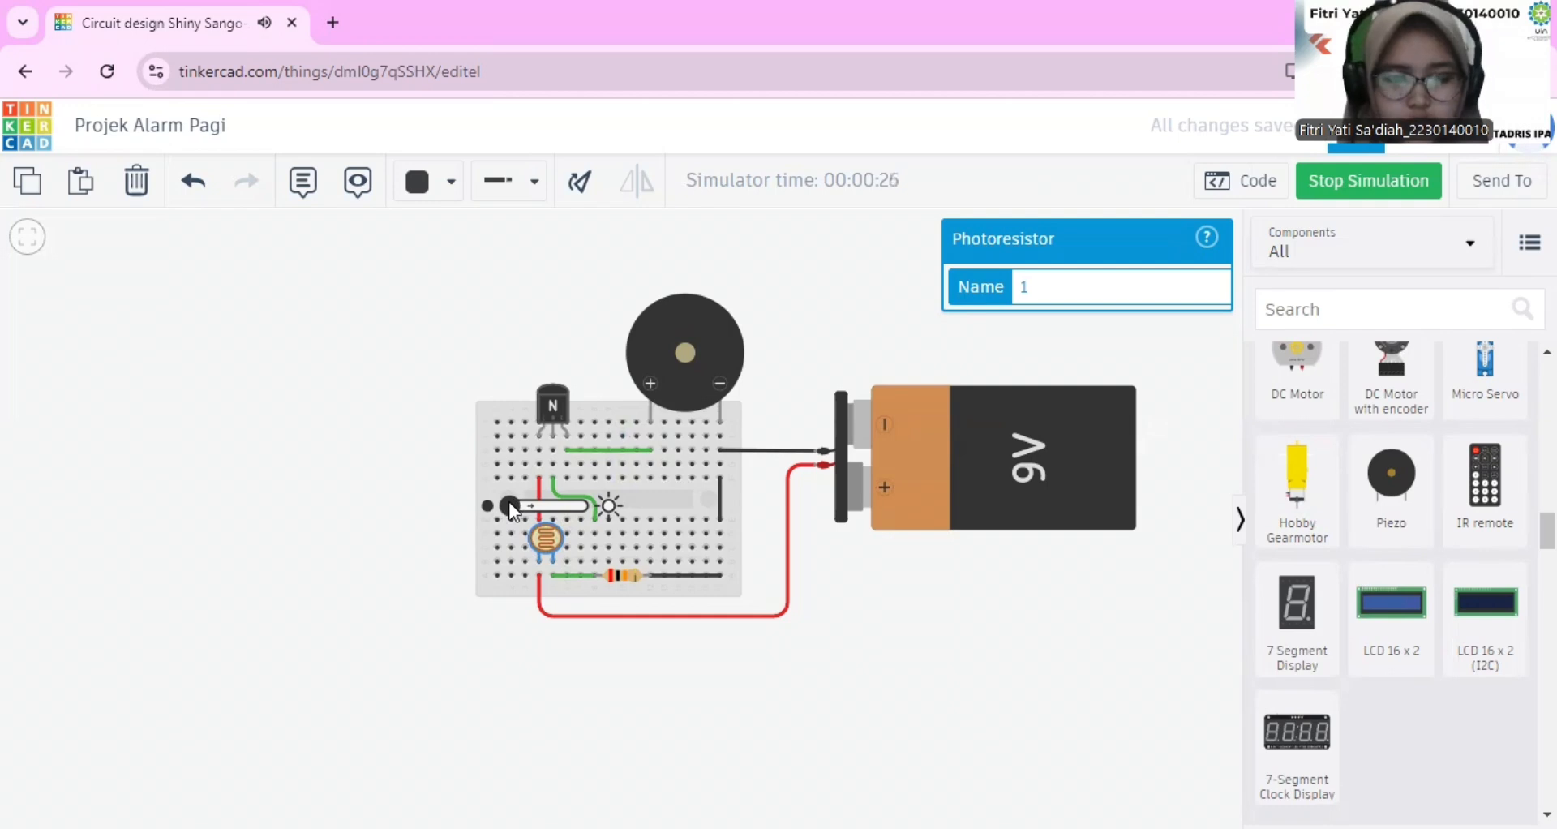
left_click_drag(509, 501, 596, 508)
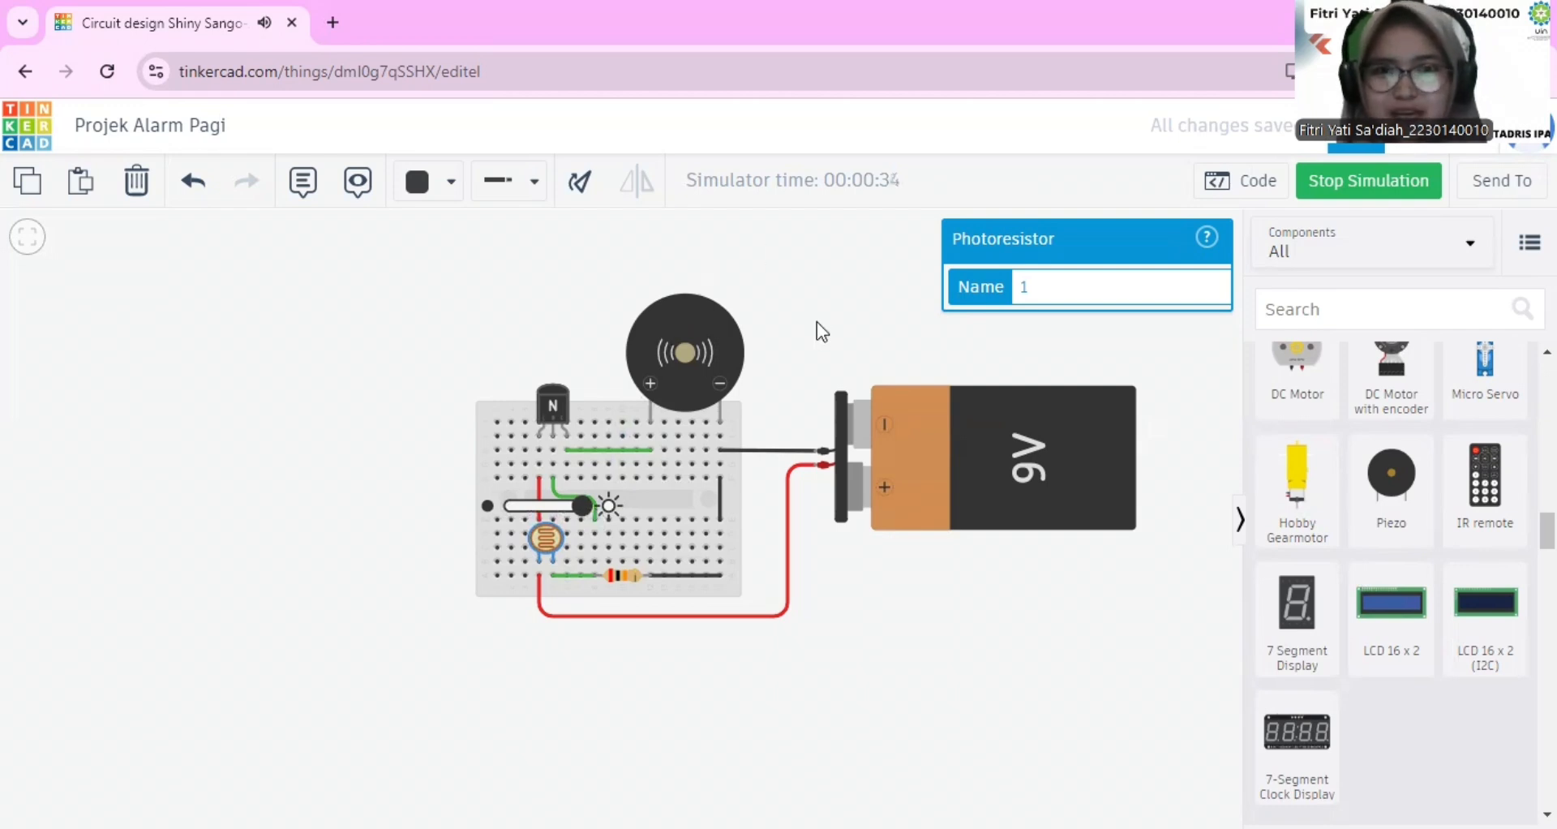
left_click_drag(587, 503, 509, 506)
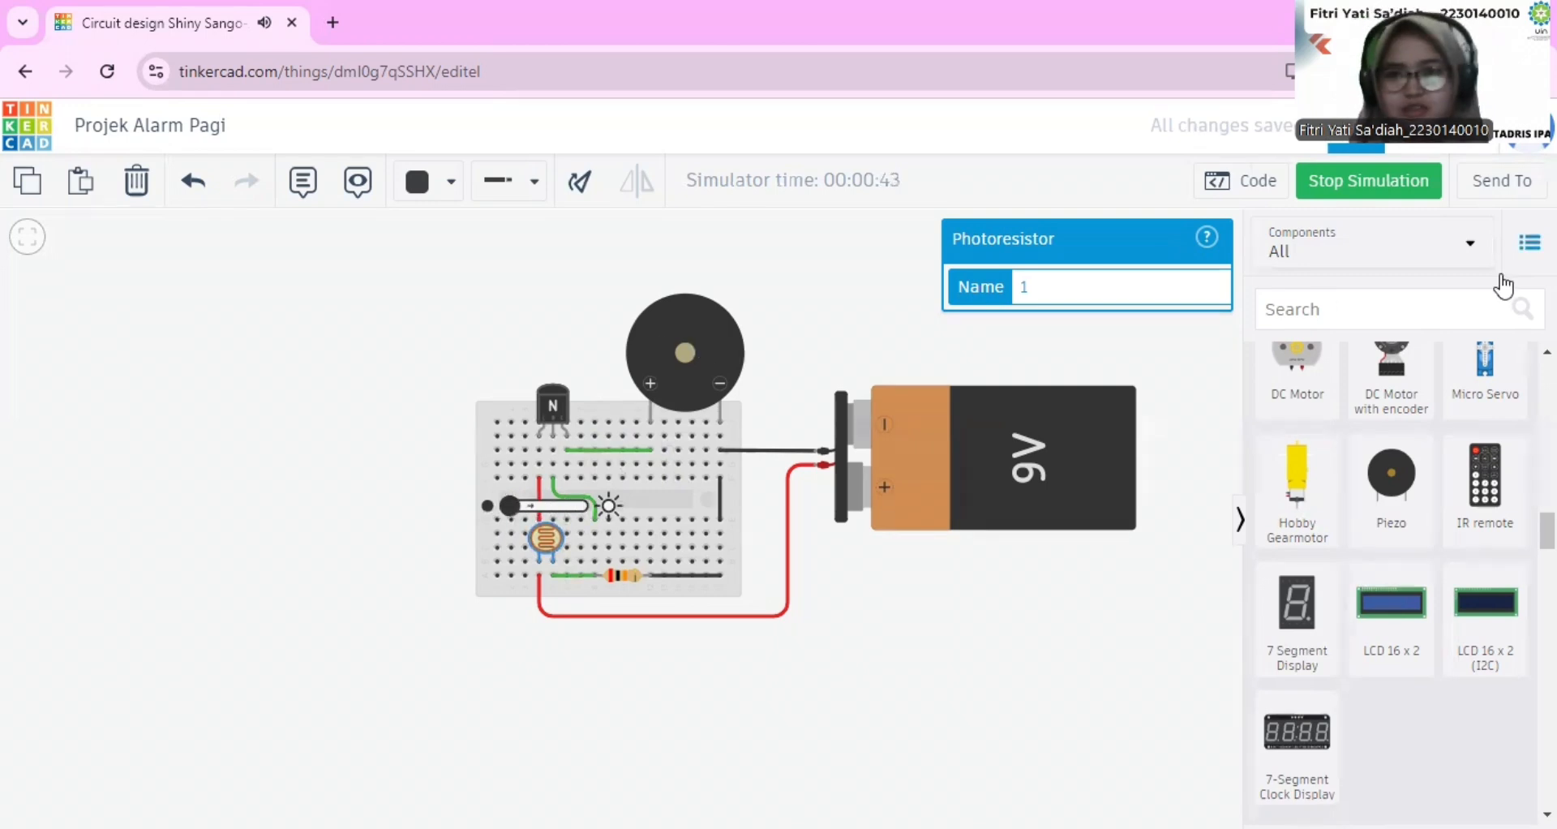
left_click(1368, 182)
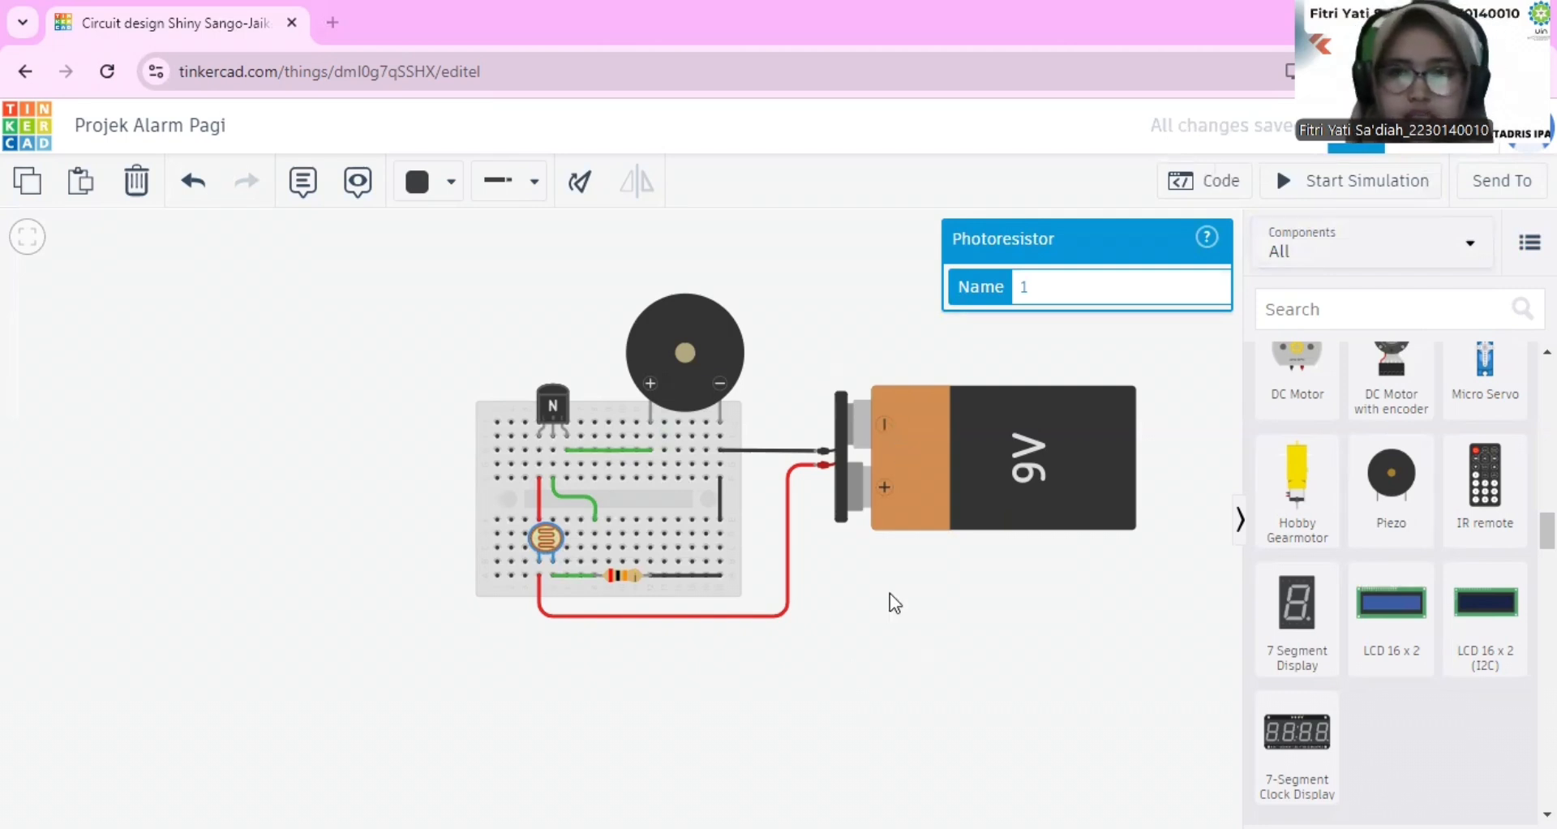
left_click(988, 629)
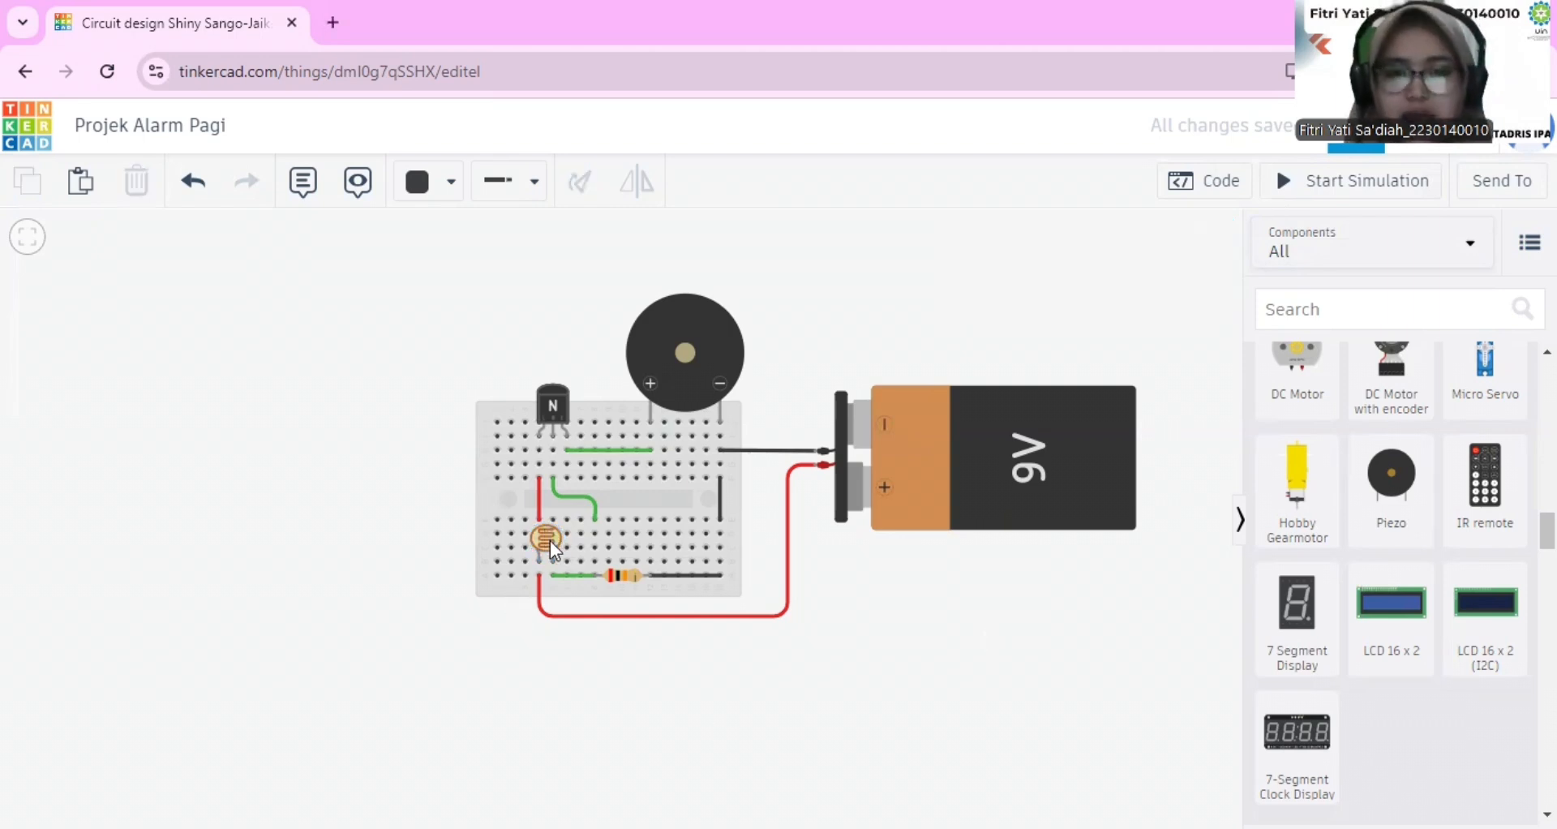